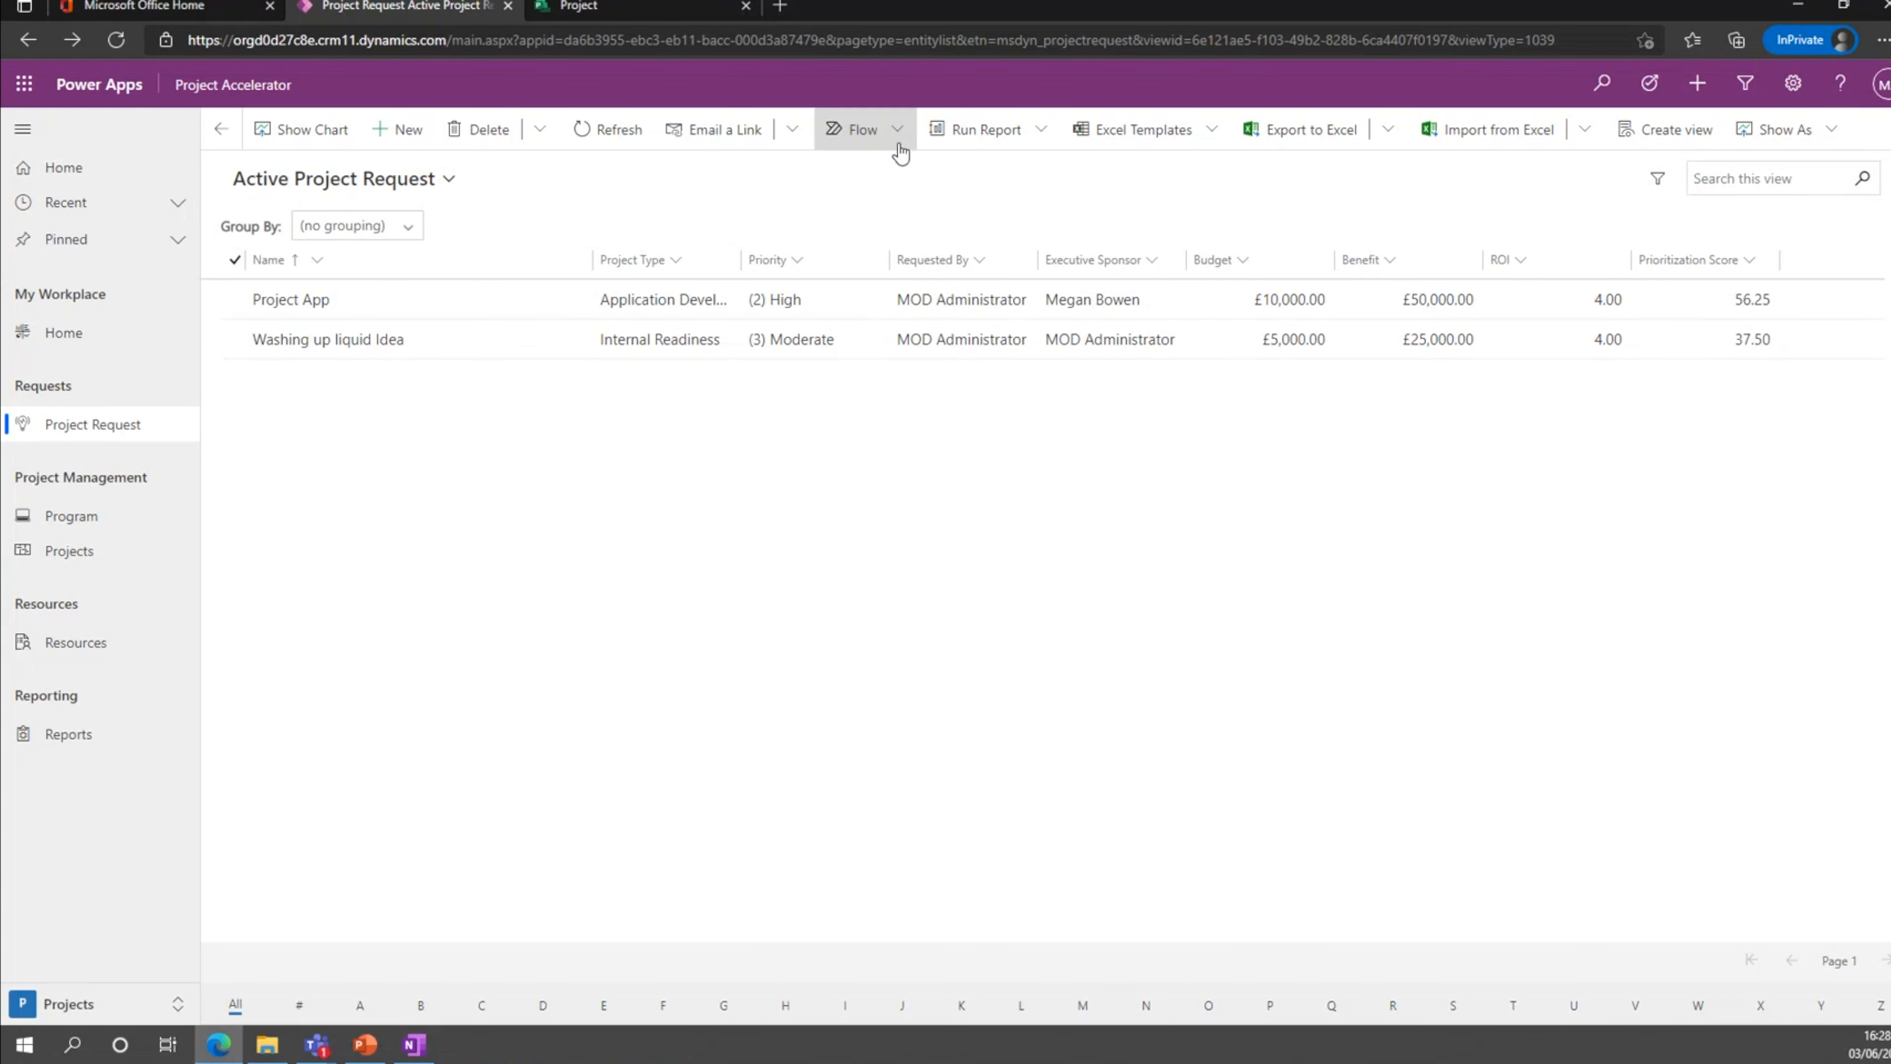
Review the Project App request's narrative and prioritization details, and check the flow options available for the active project requests.
double_click(527, 296)
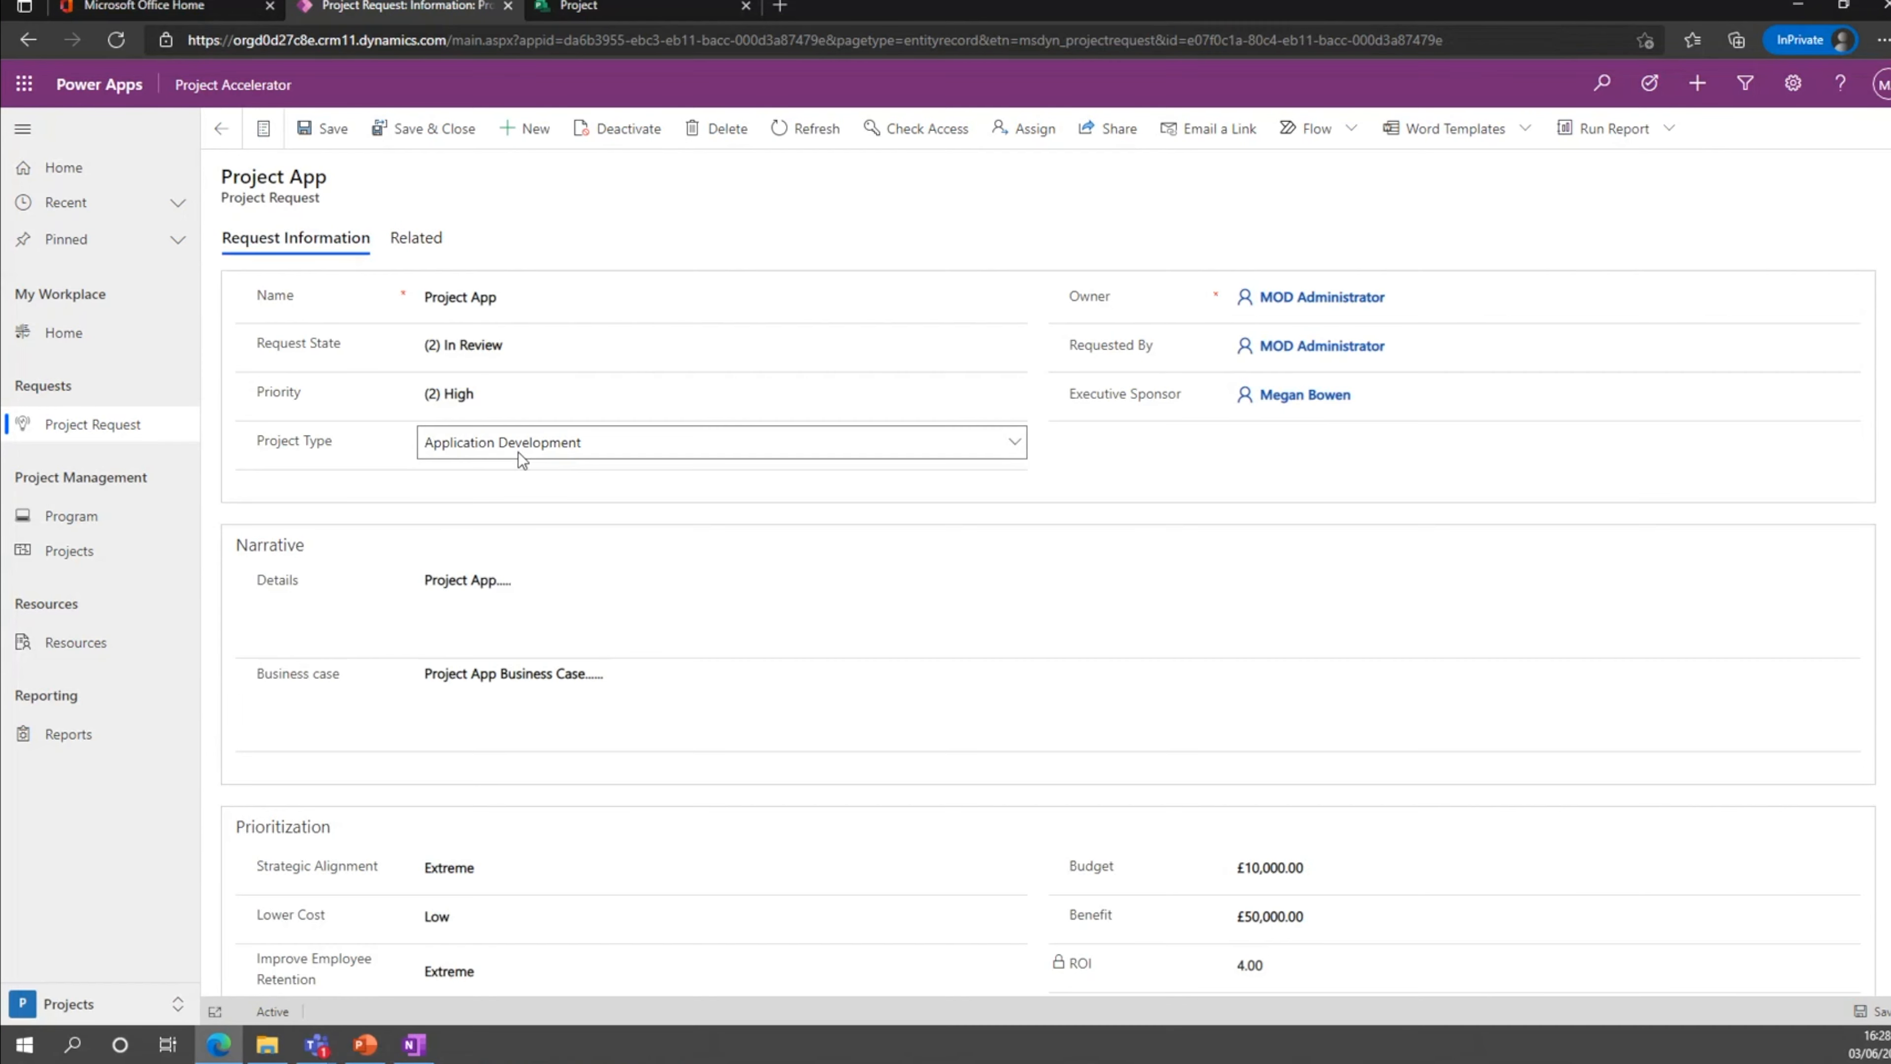
scroll(540, 579, "down", 2)
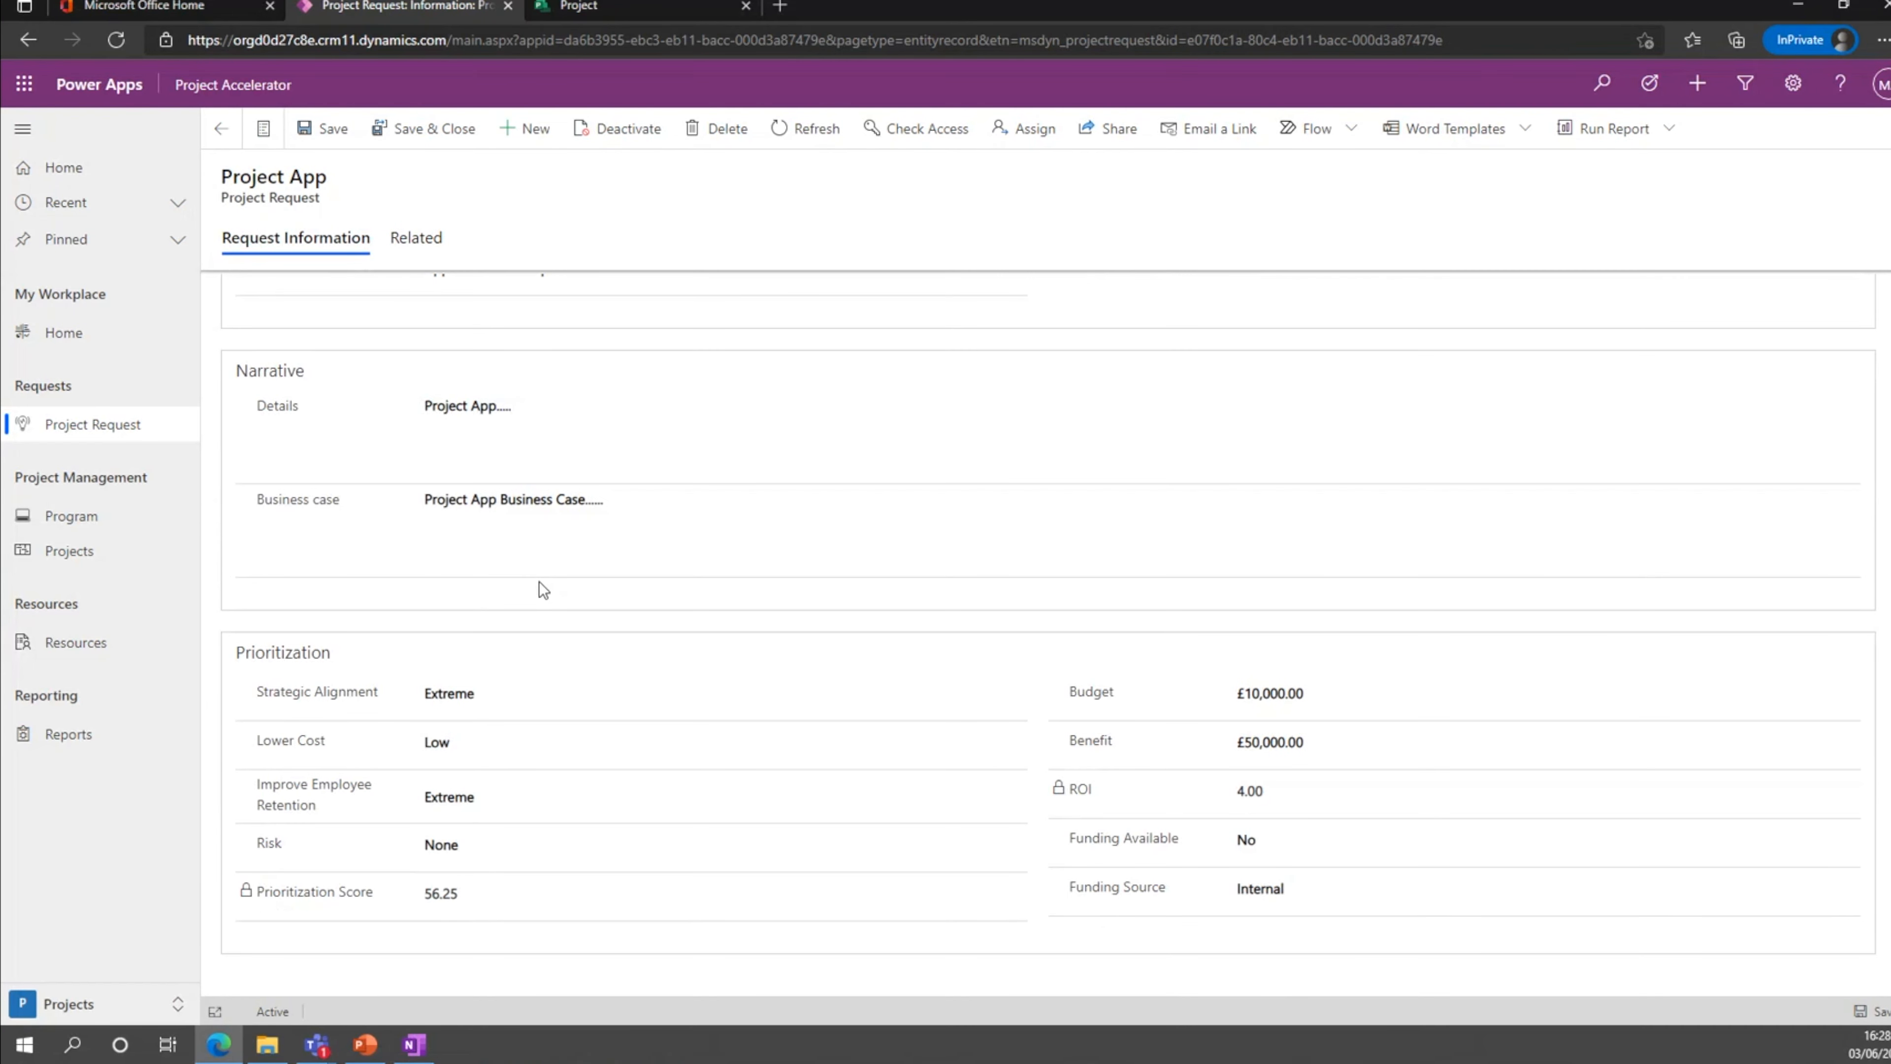
scroll(540, 581, "up", 2)
left_click(221, 134)
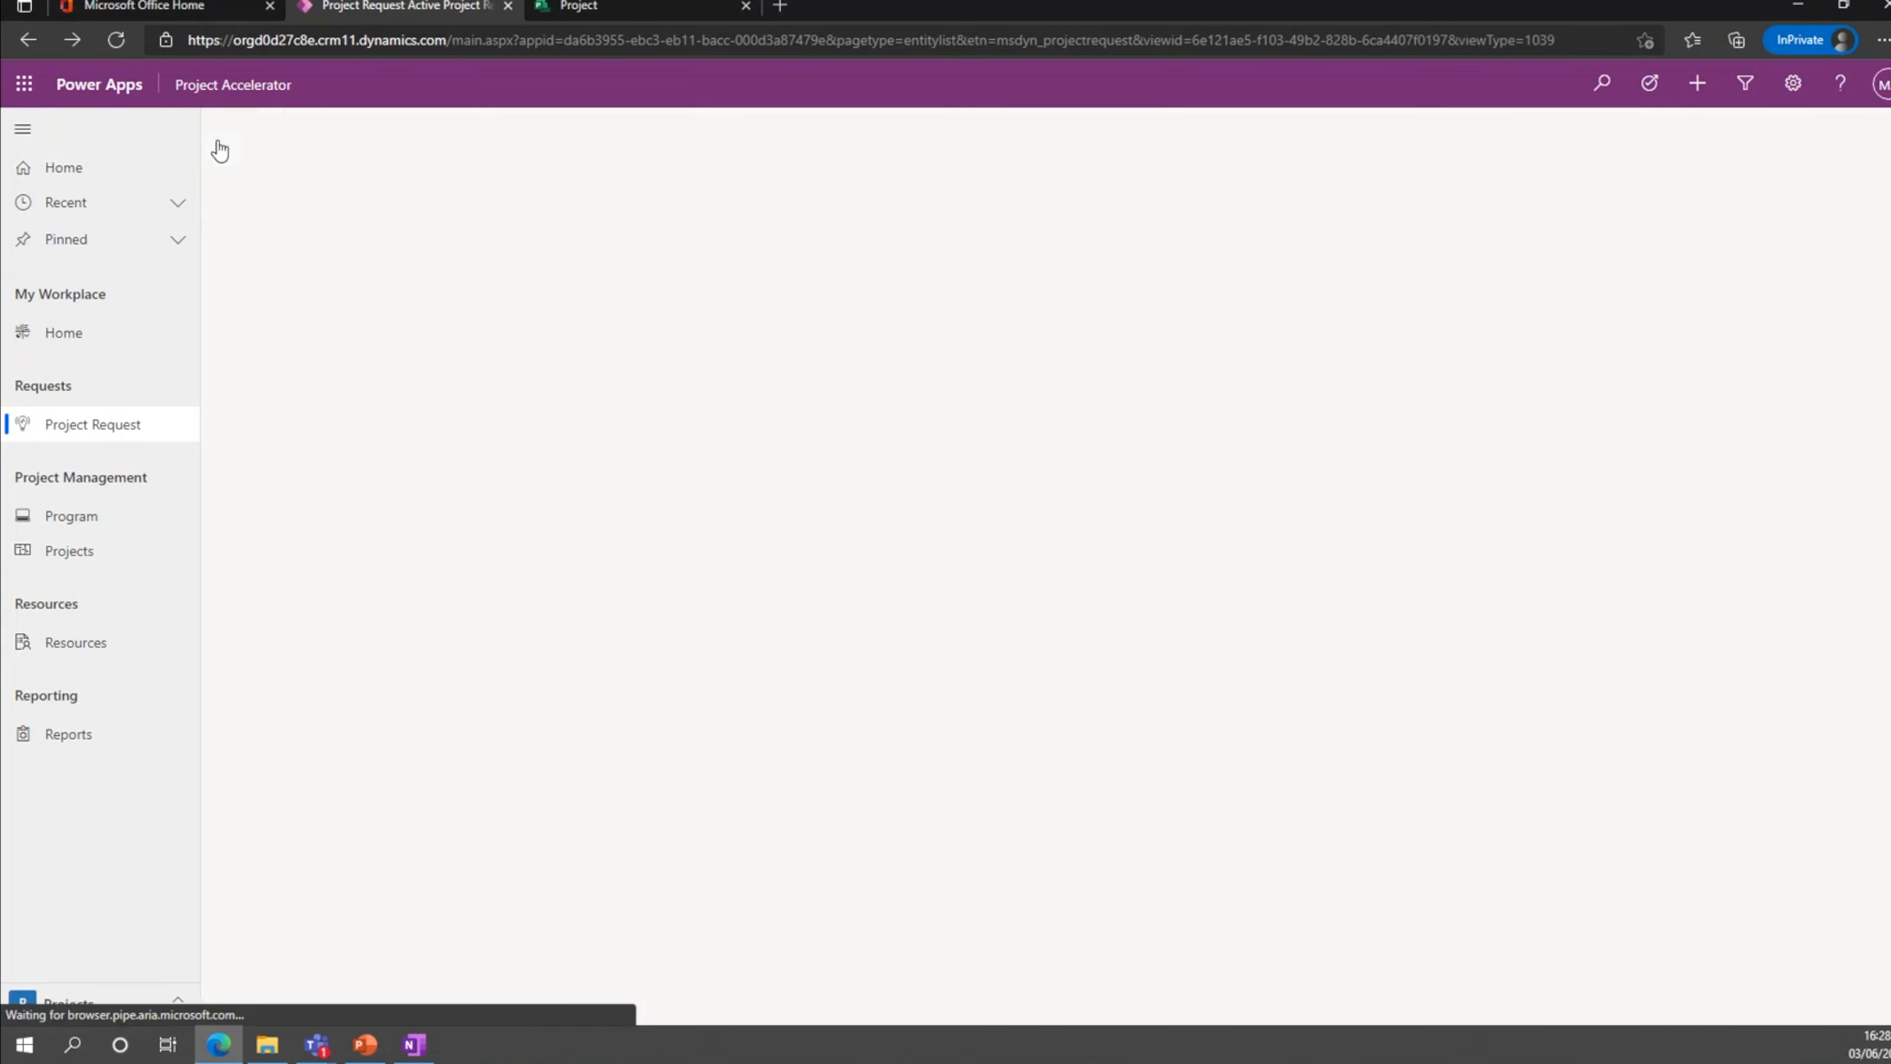
left_click(896, 134)
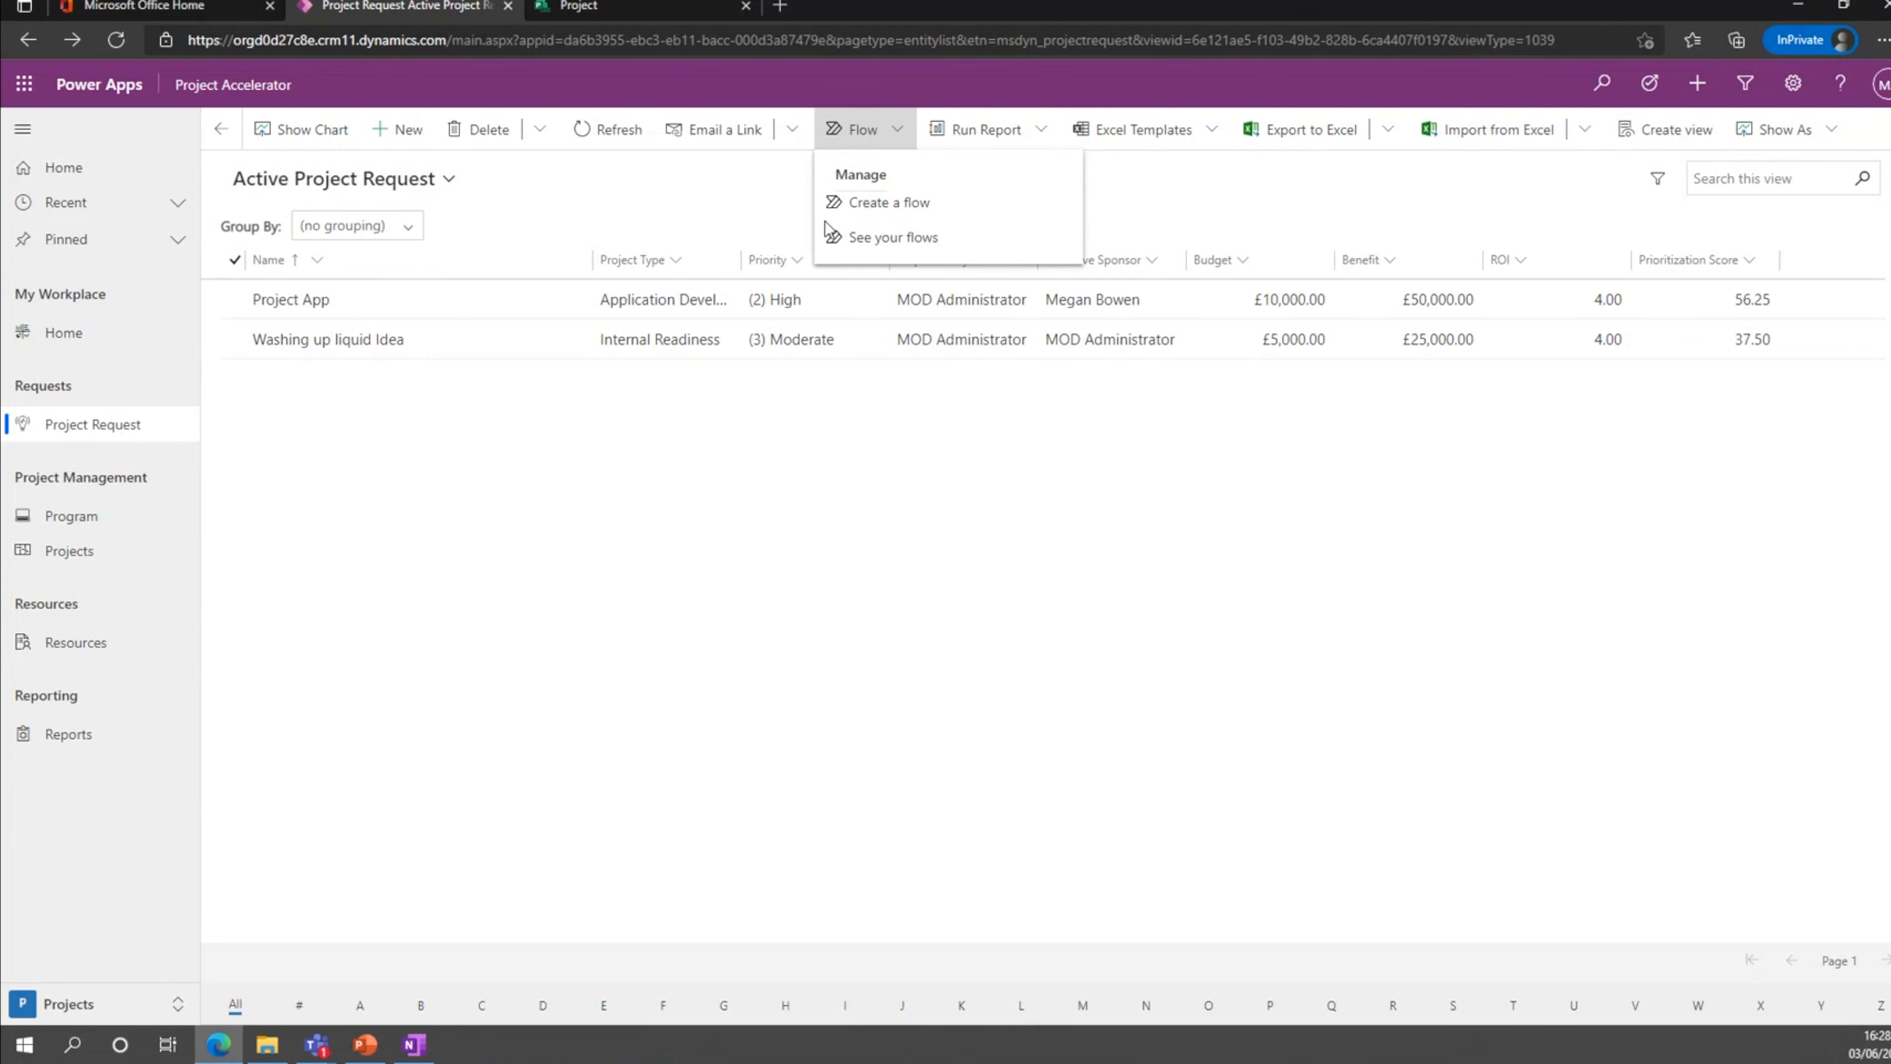
left_click(684, 180)
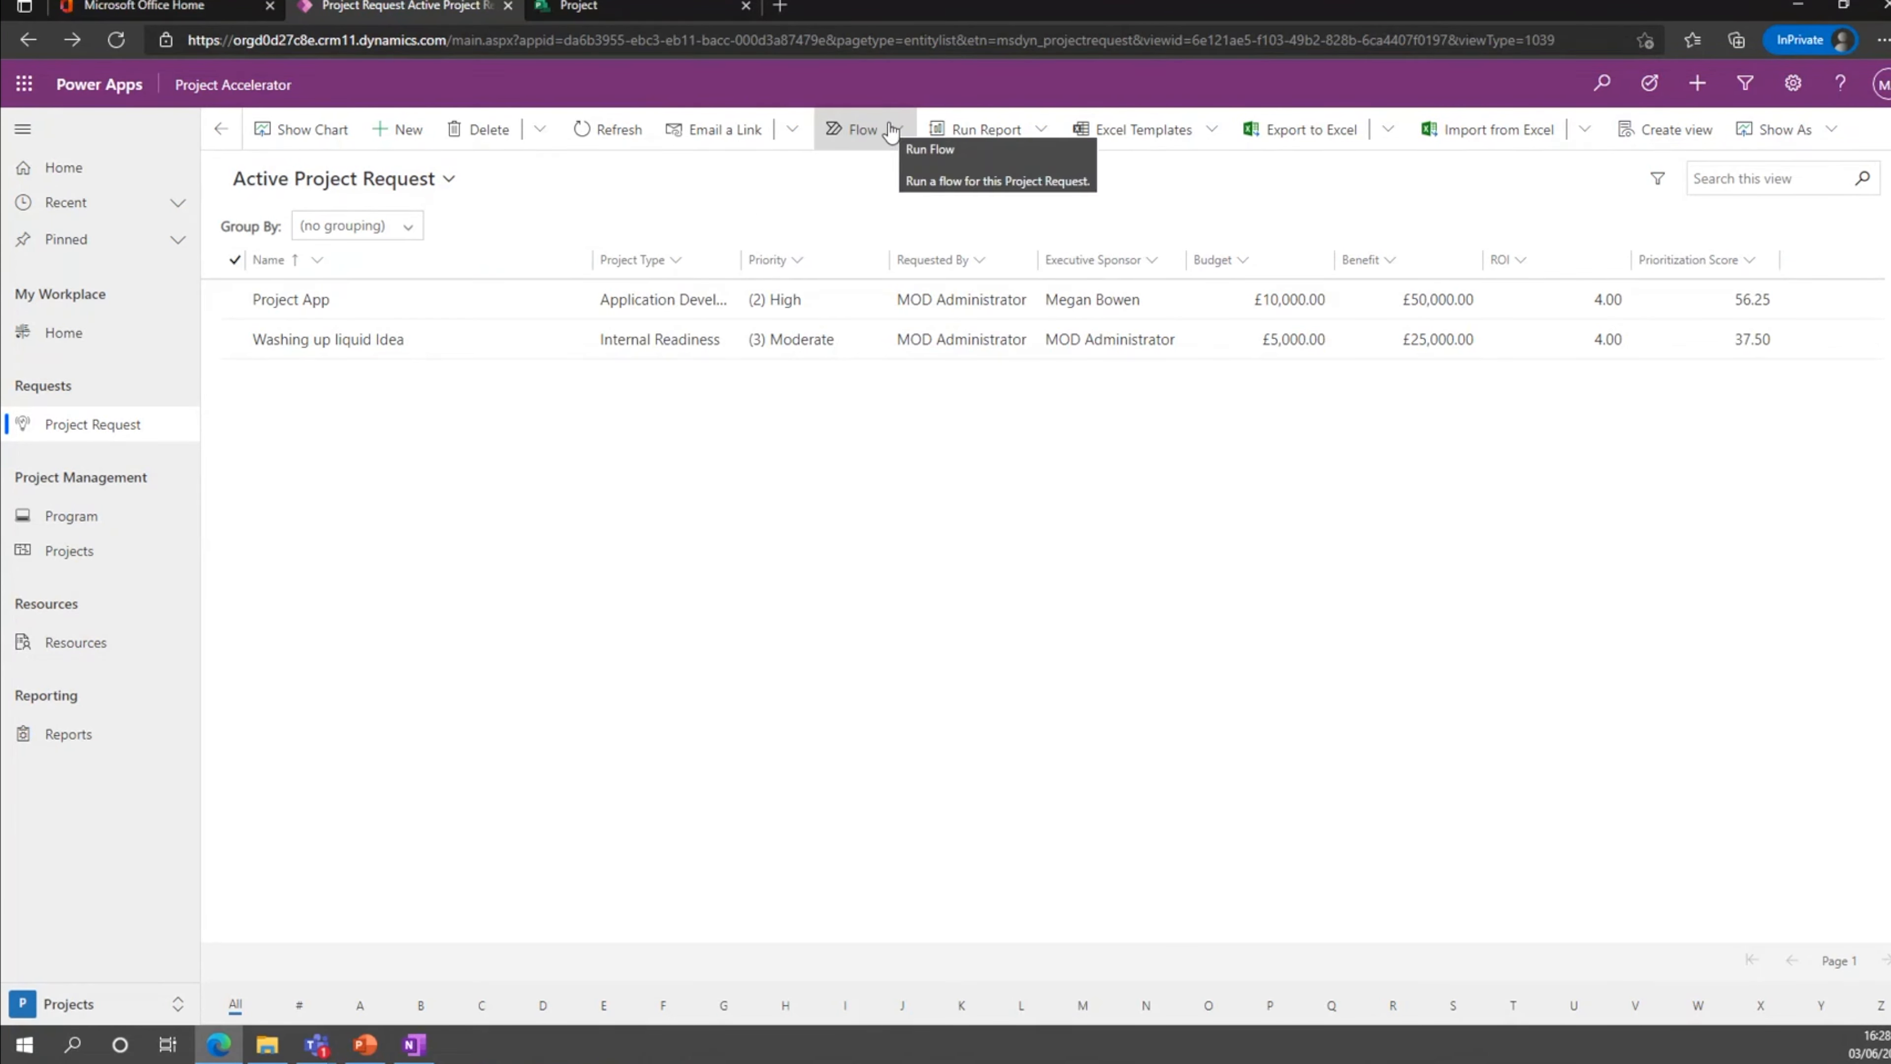
In the active program list, set the State of the Carbon Efficiency Programme to (2) Active.
left_click(107, 519)
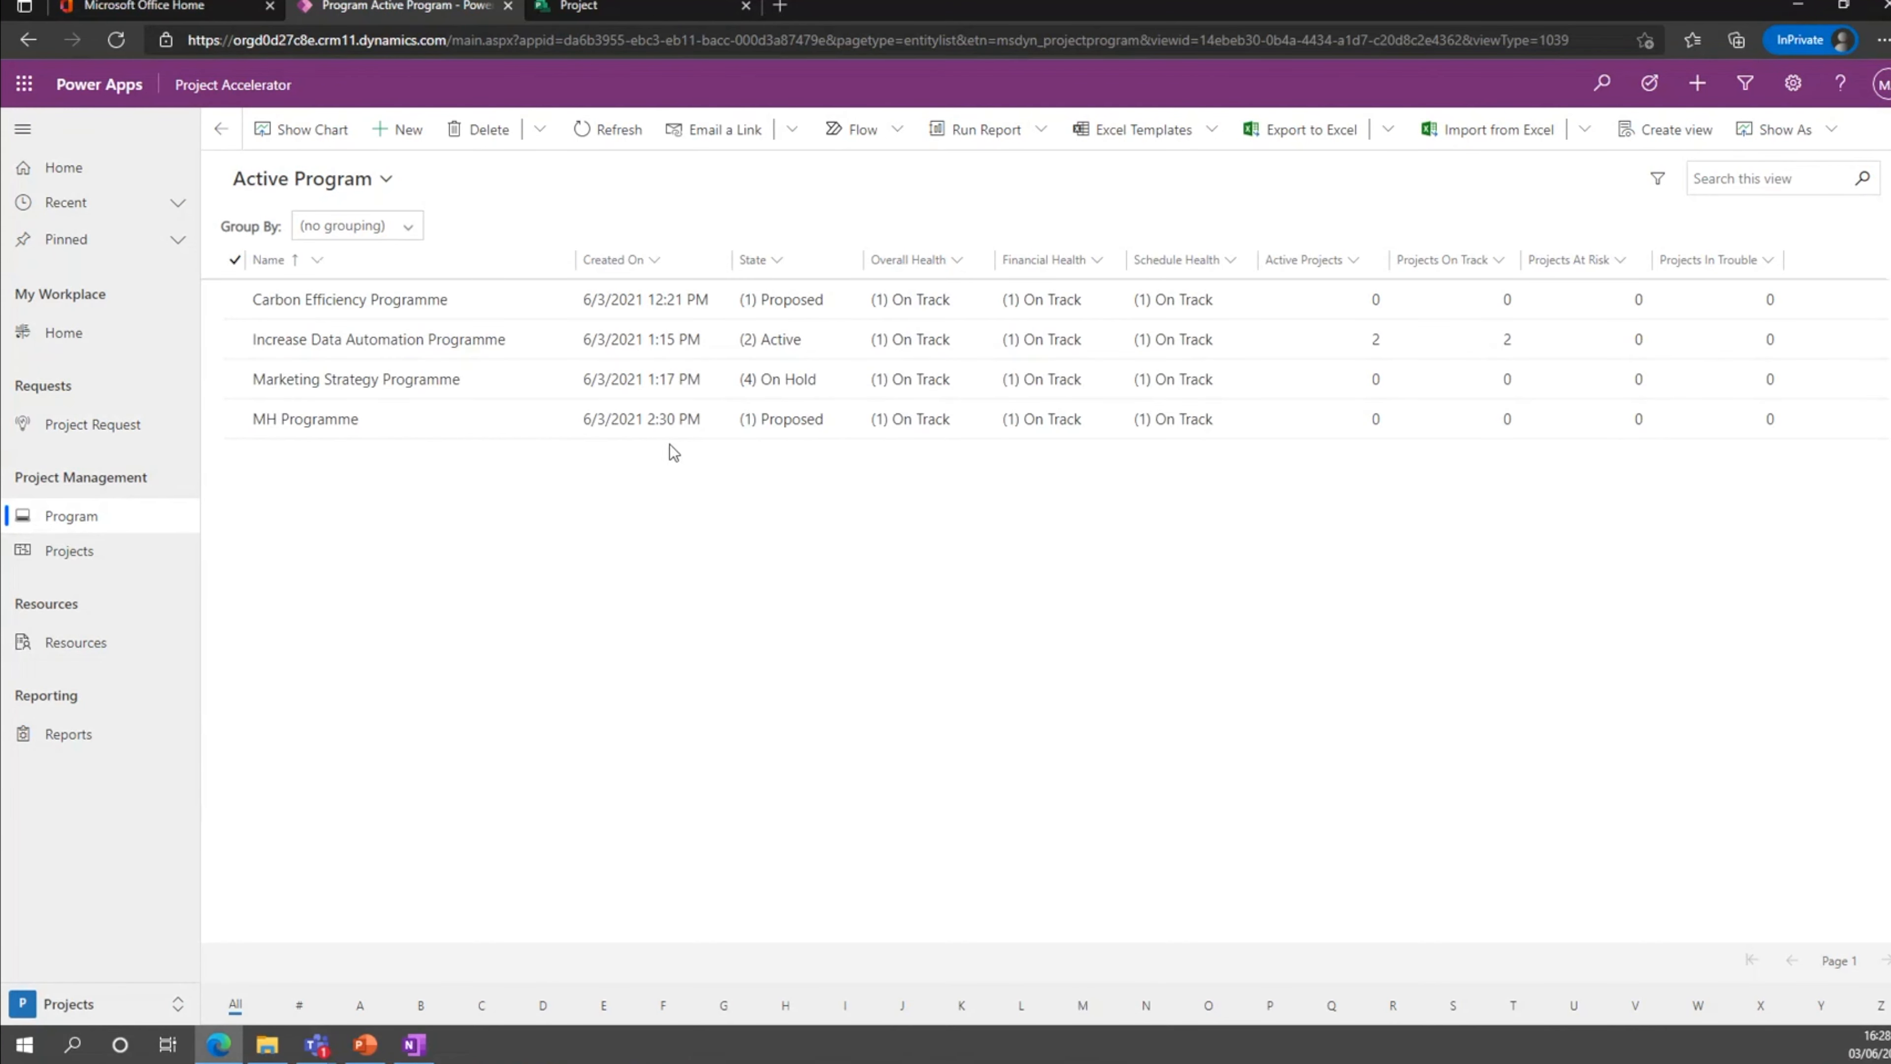
left_click(437, 302)
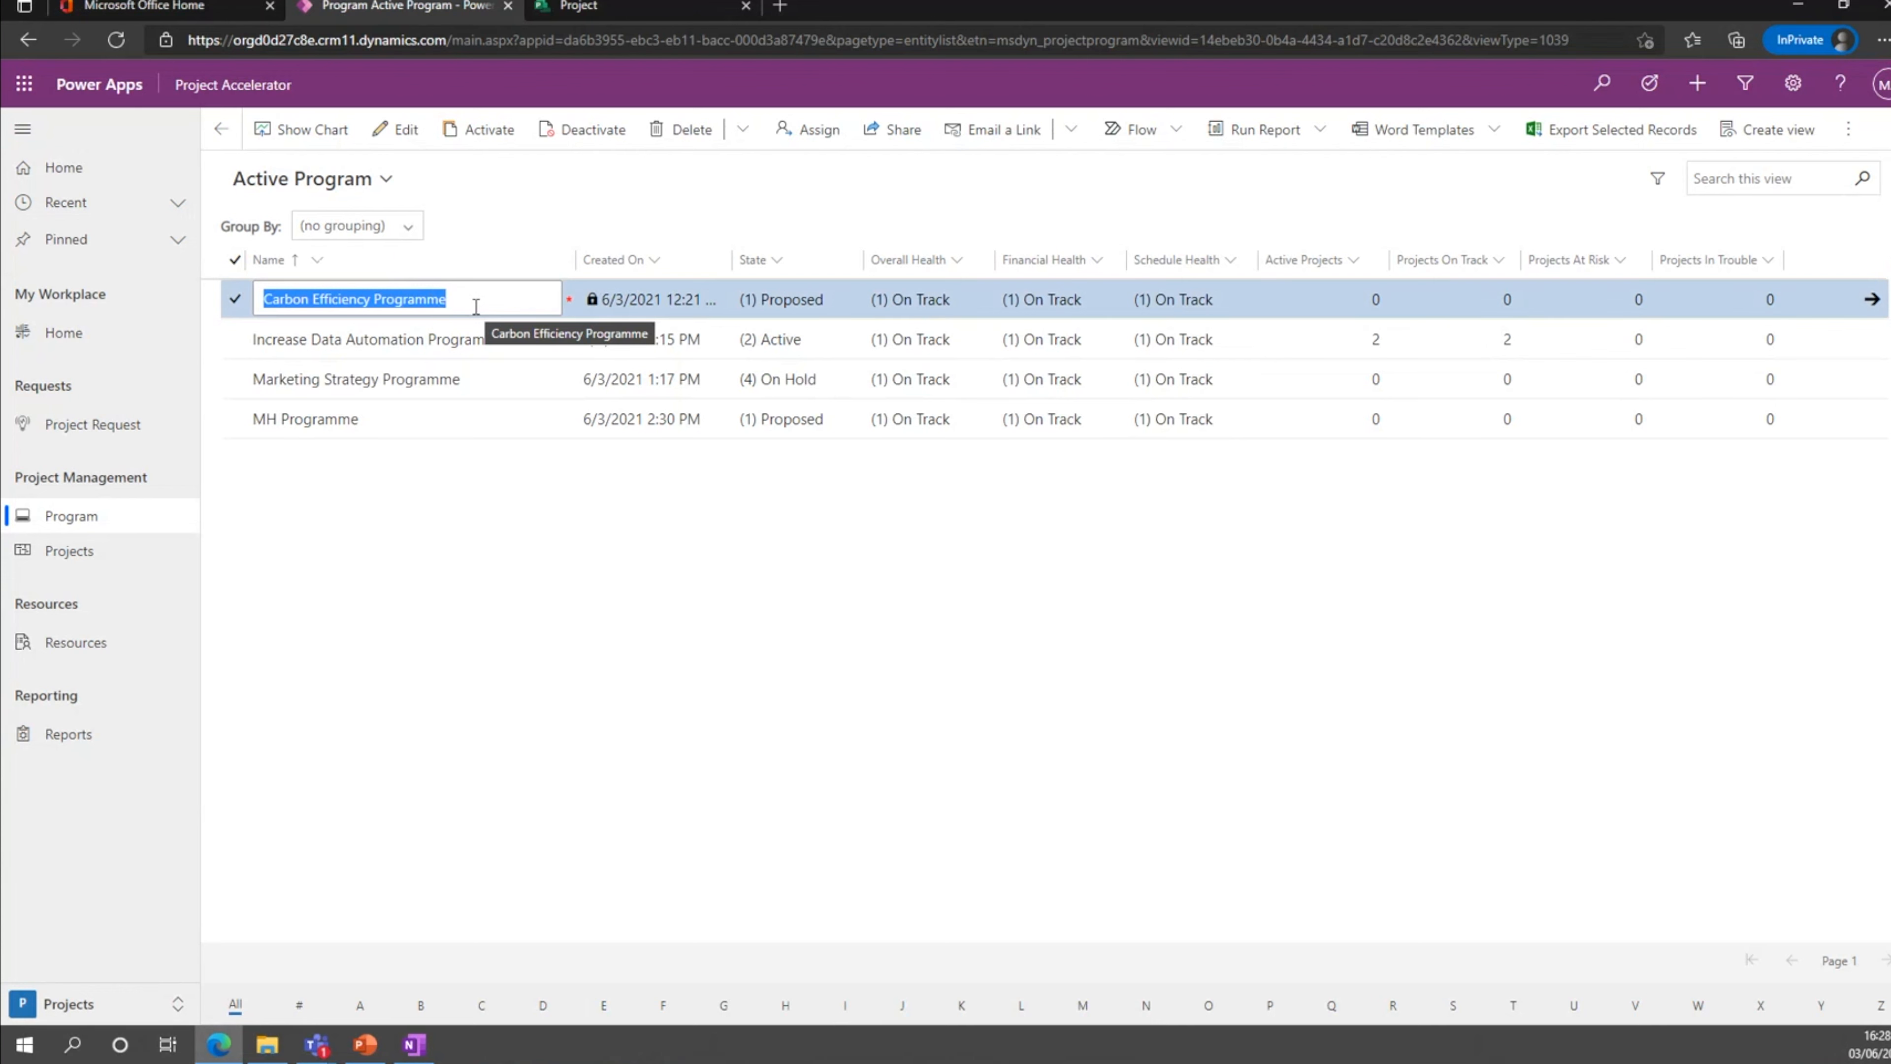
left_click(842, 308)
left_click(844, 305)
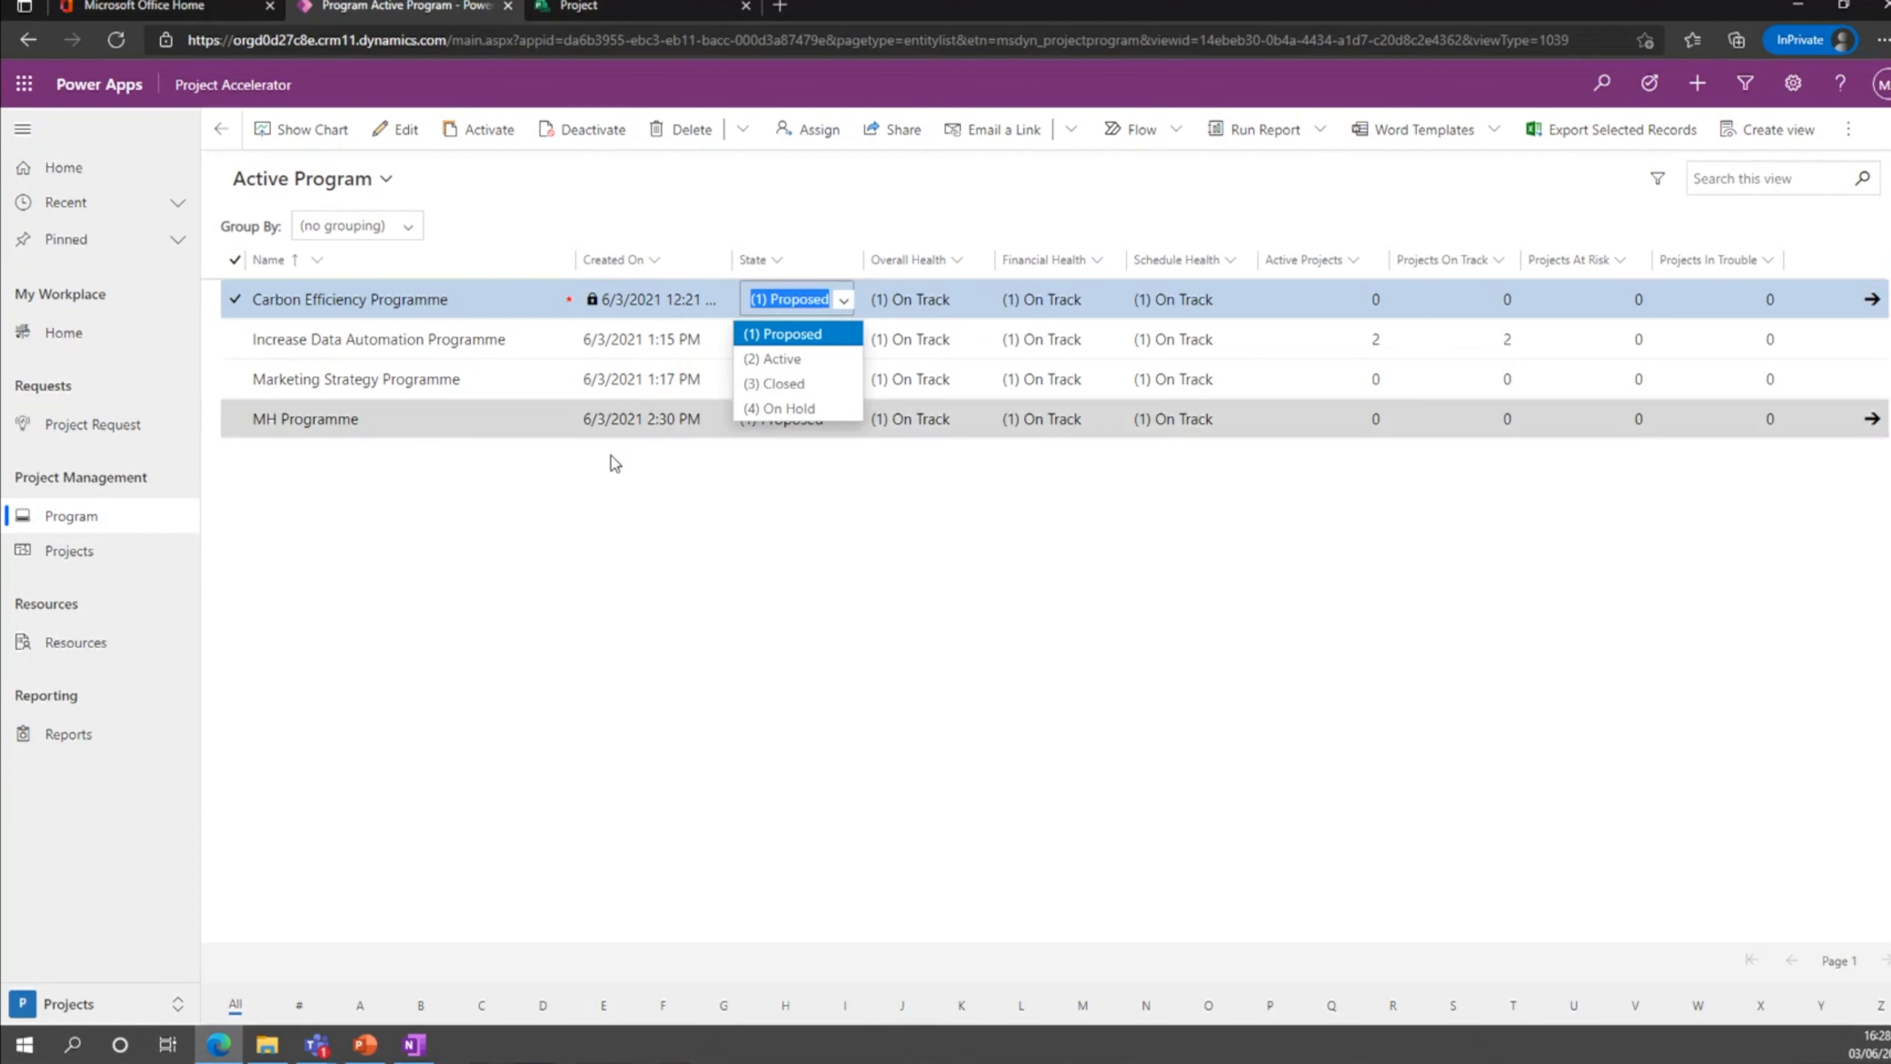
left_click(711, 469)
left_click(792, 299)
left_click(793, 299)
left_click(812, 353)
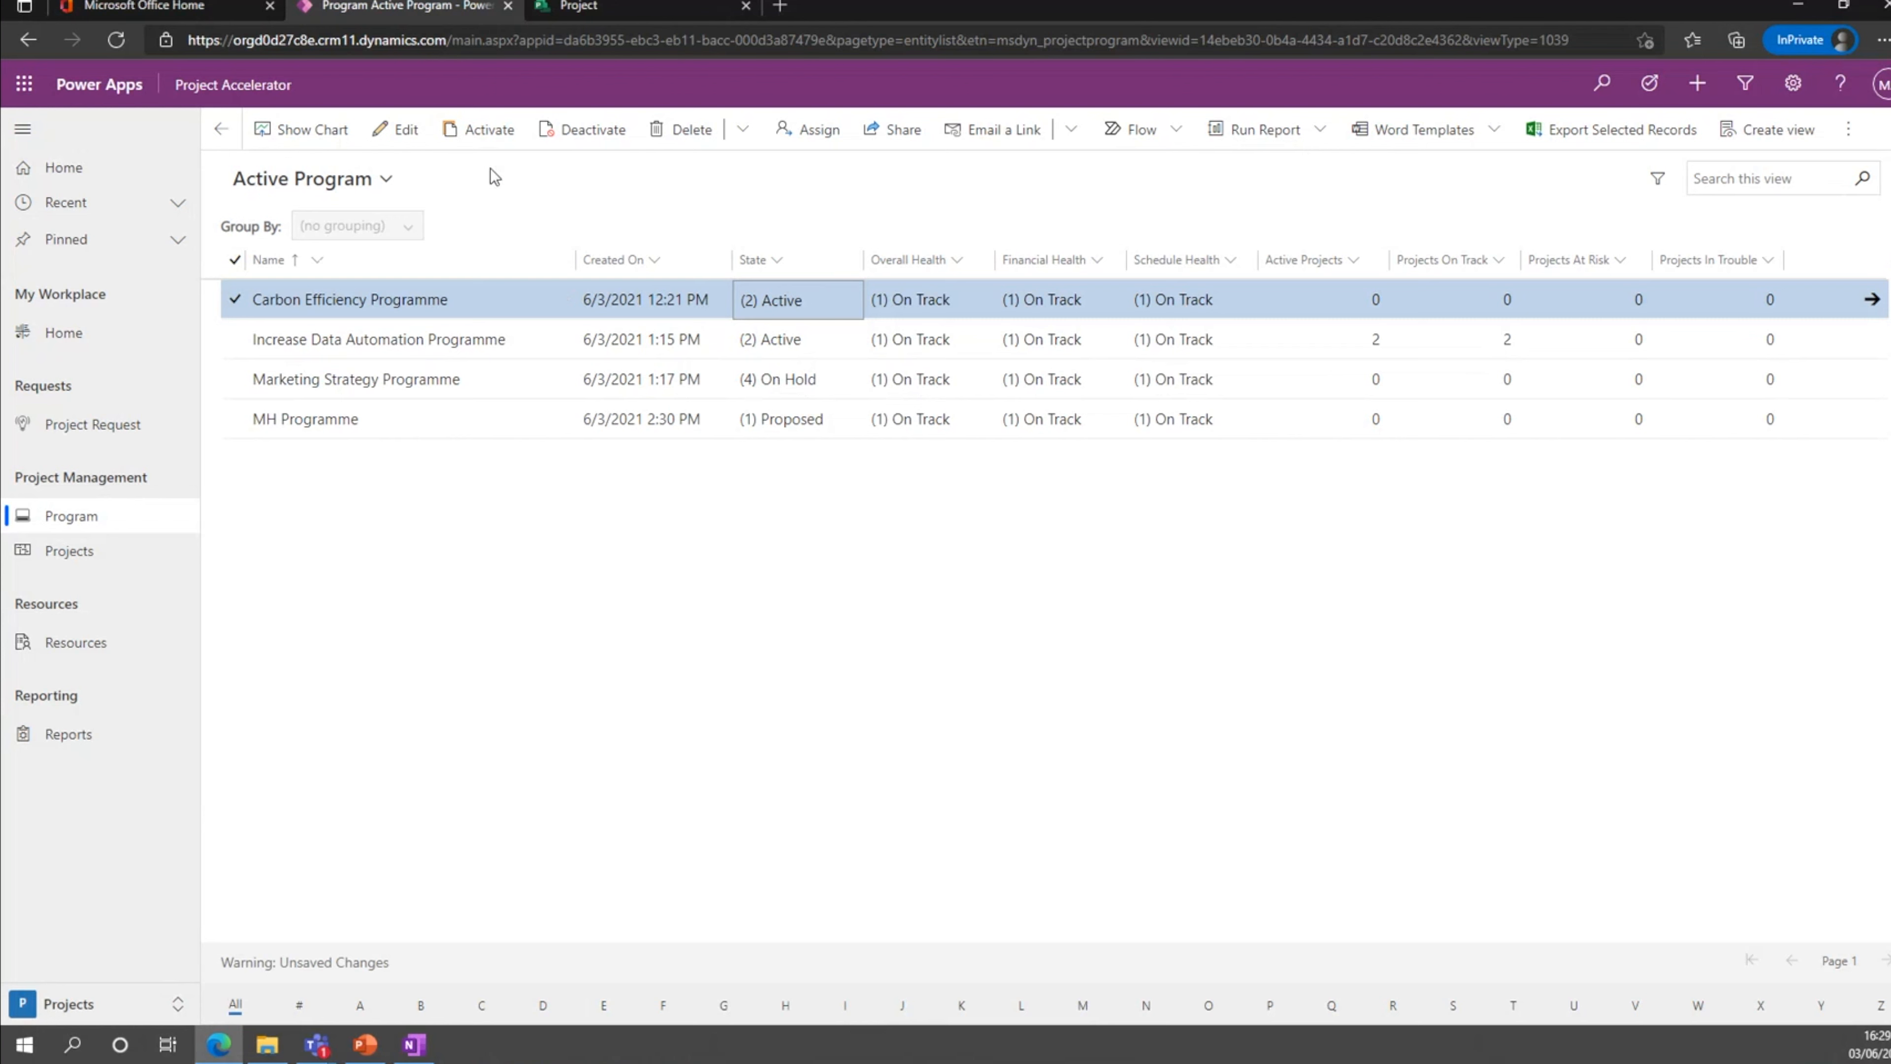
Open the Carbon Efficiency Programme and review its general information, program type and priority choices, and financials.
double_click(504, 311)
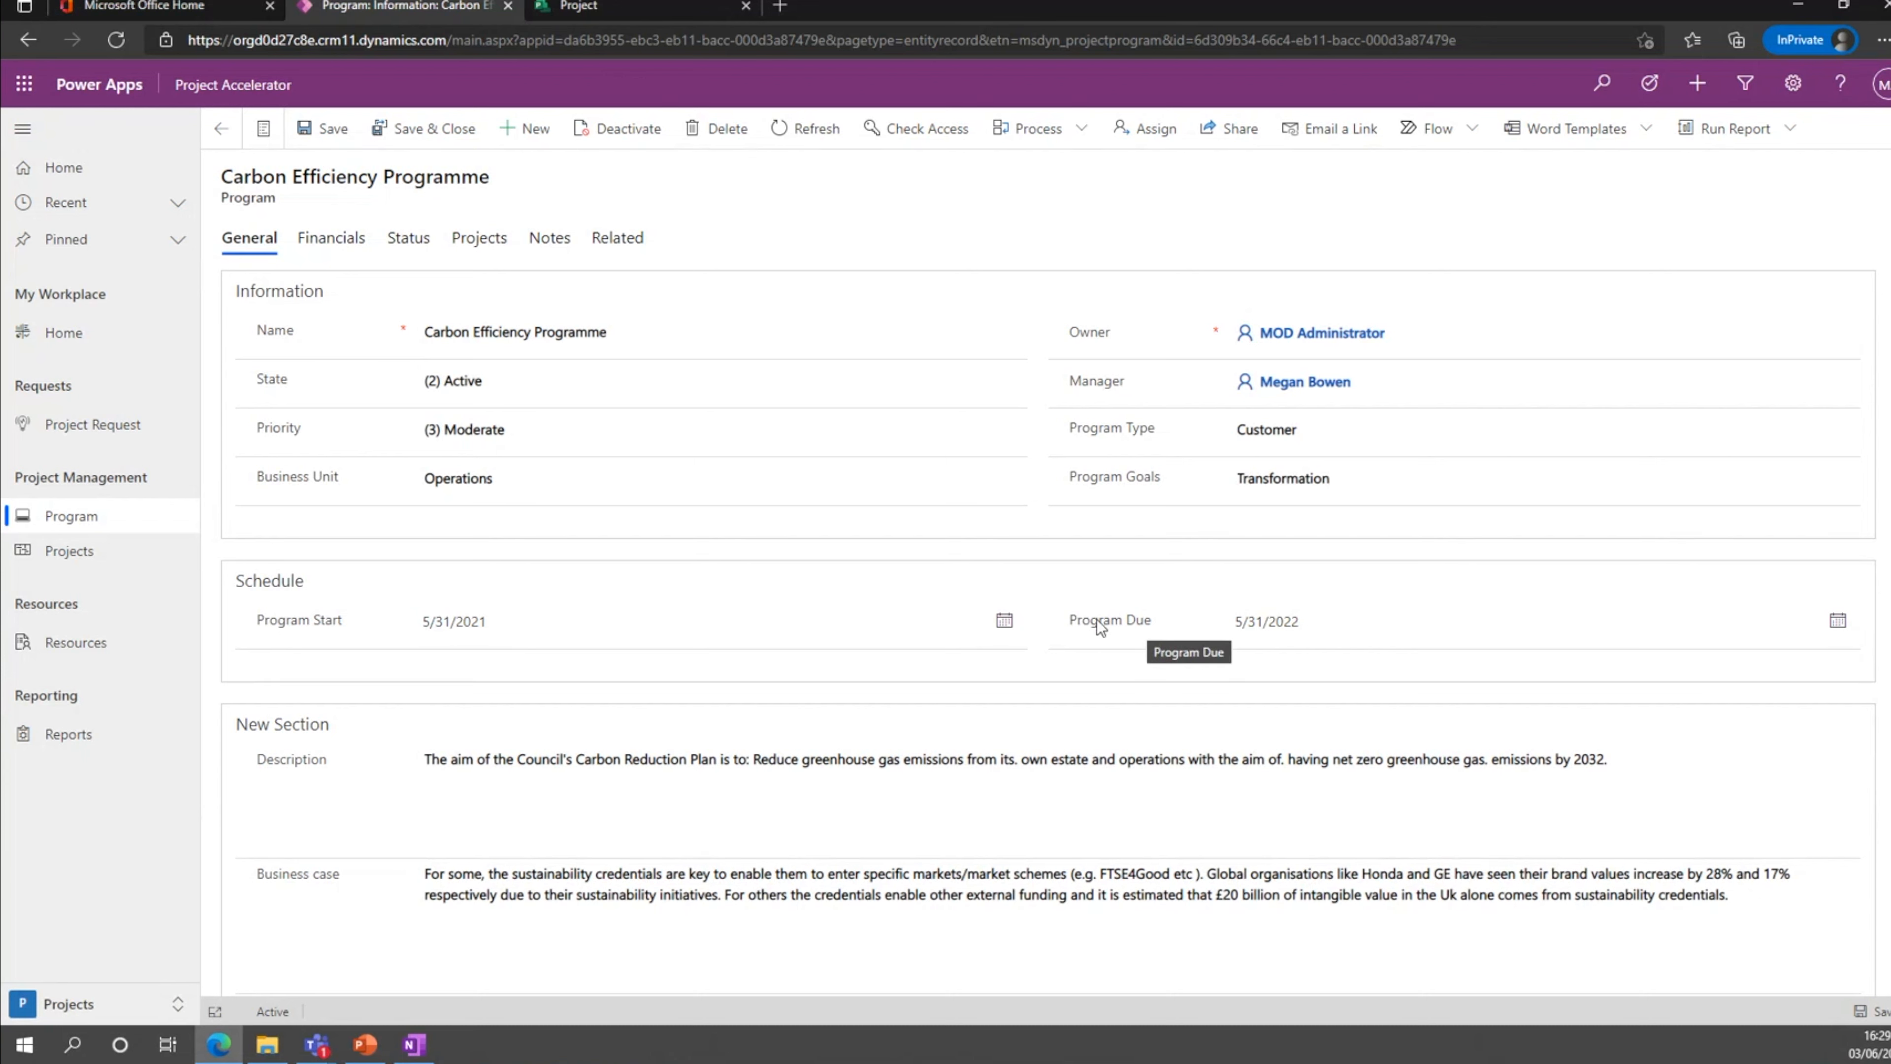
left_click(1376, 439)
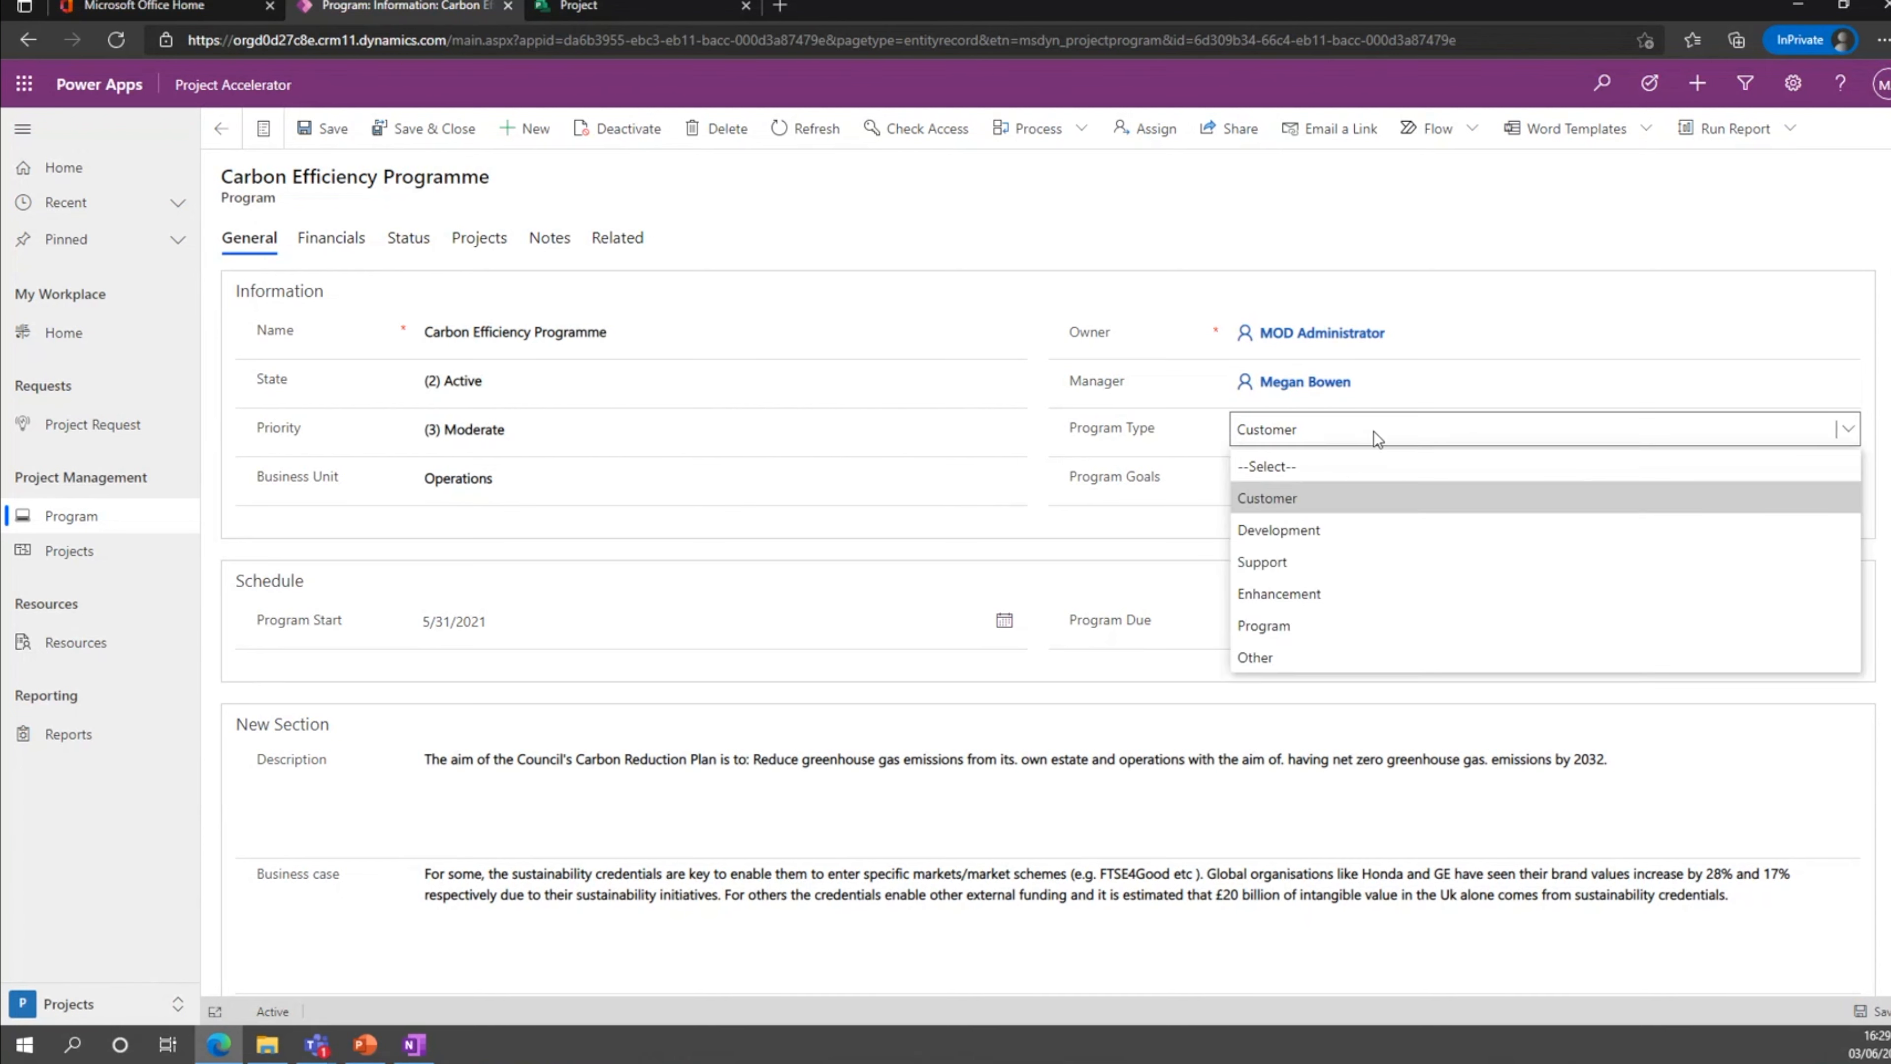
left_click(673, 430)
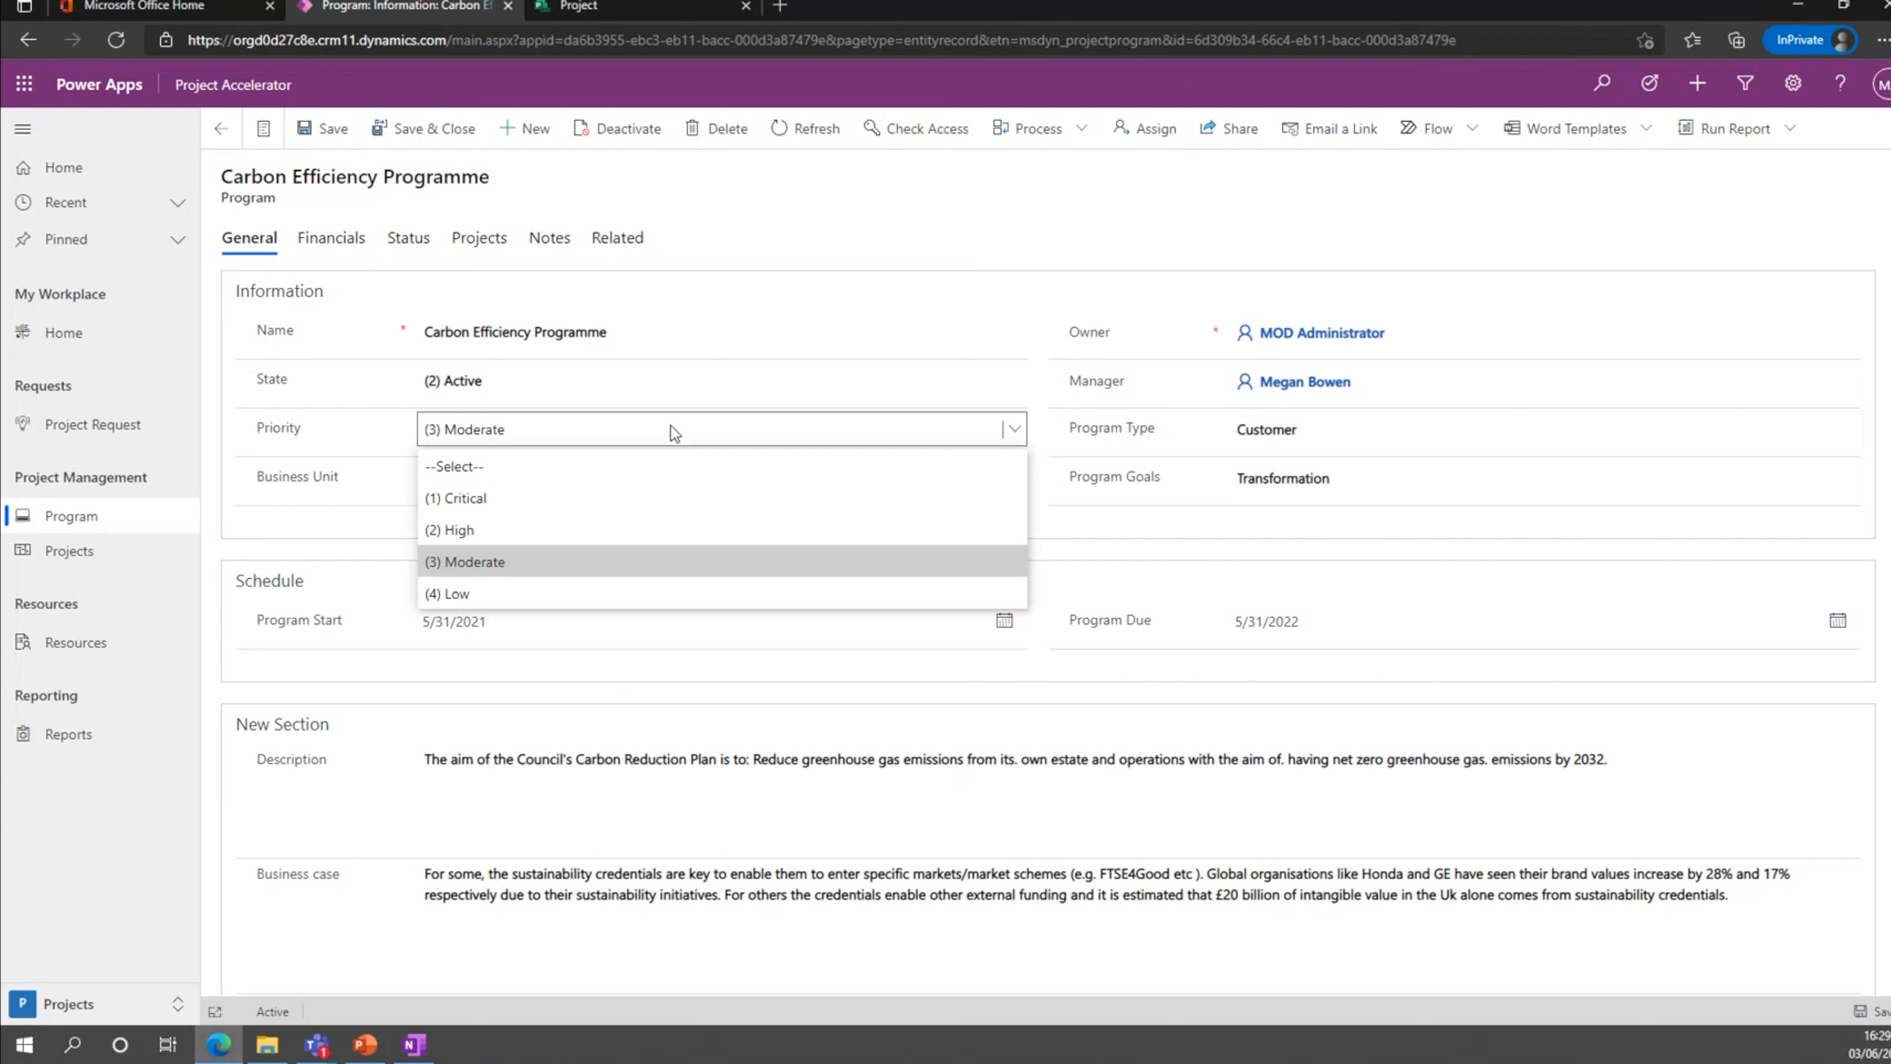
left_click(670, 426)
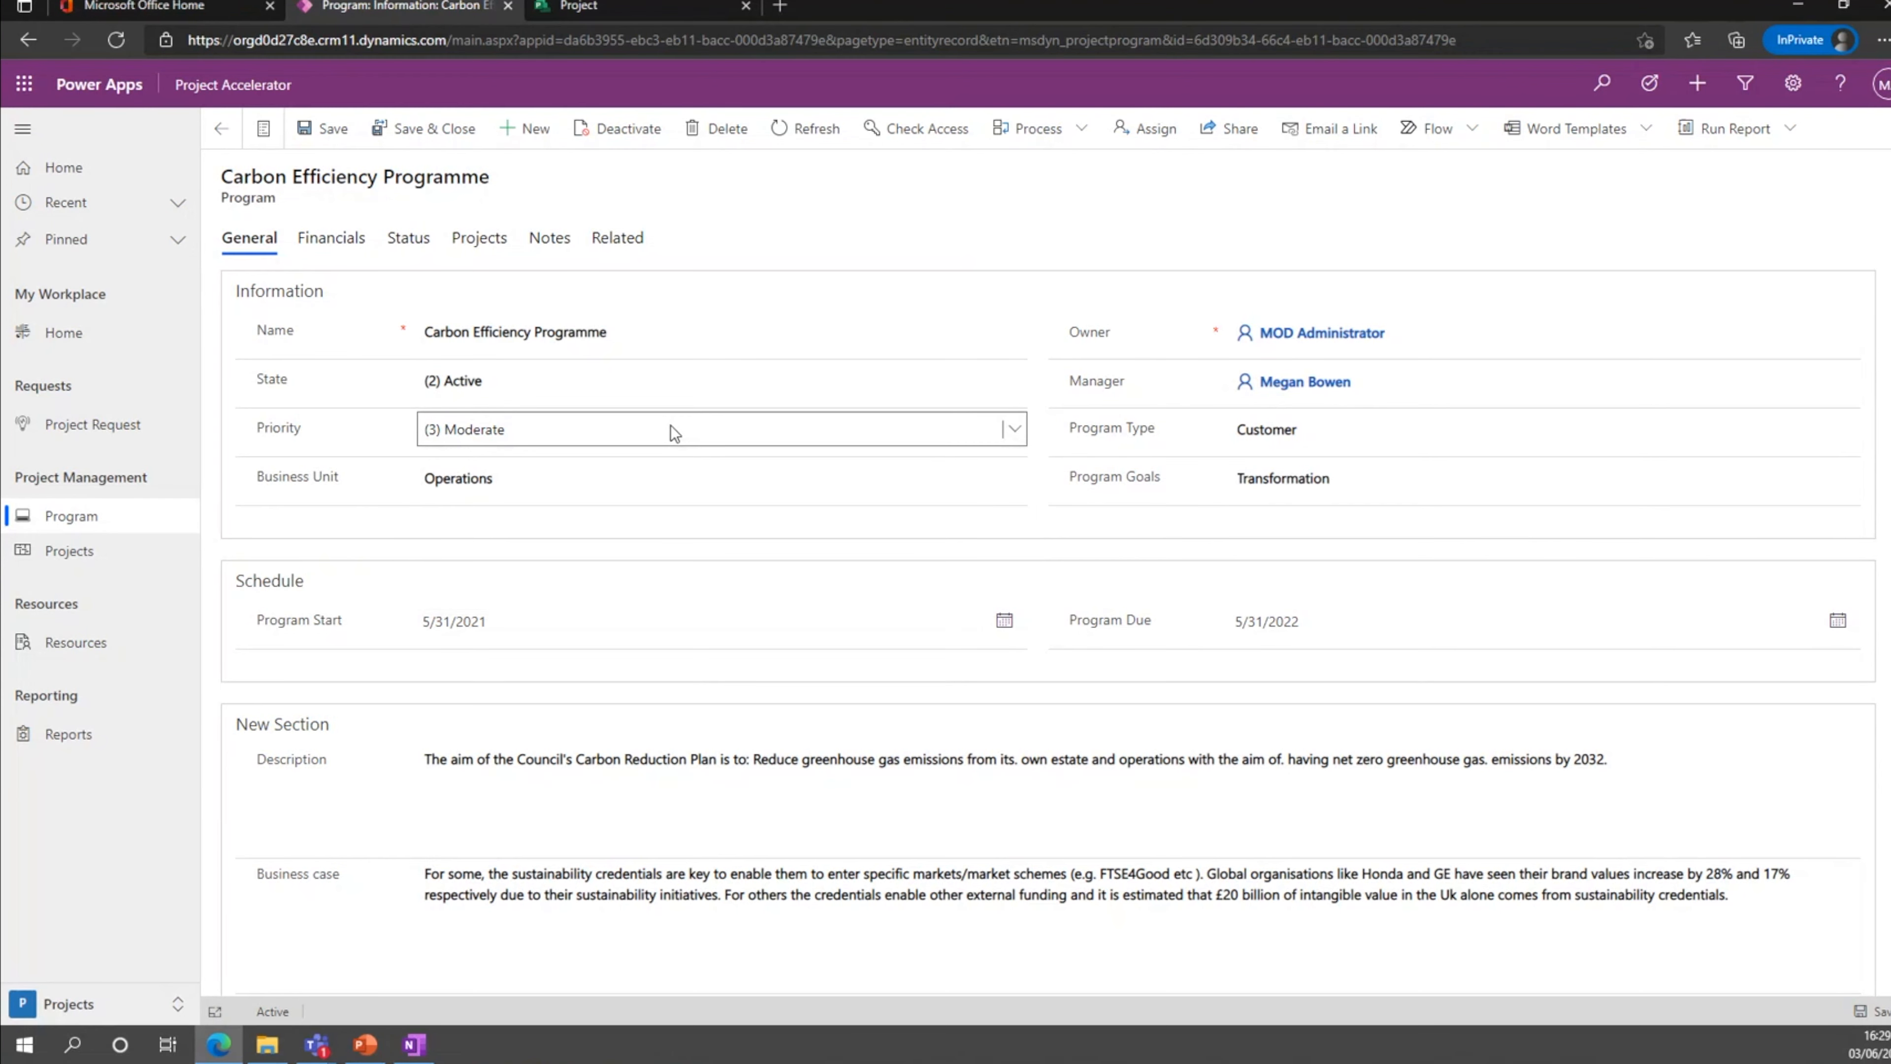
left_click(685, 484)
scroll(836, 519, "down", 1)
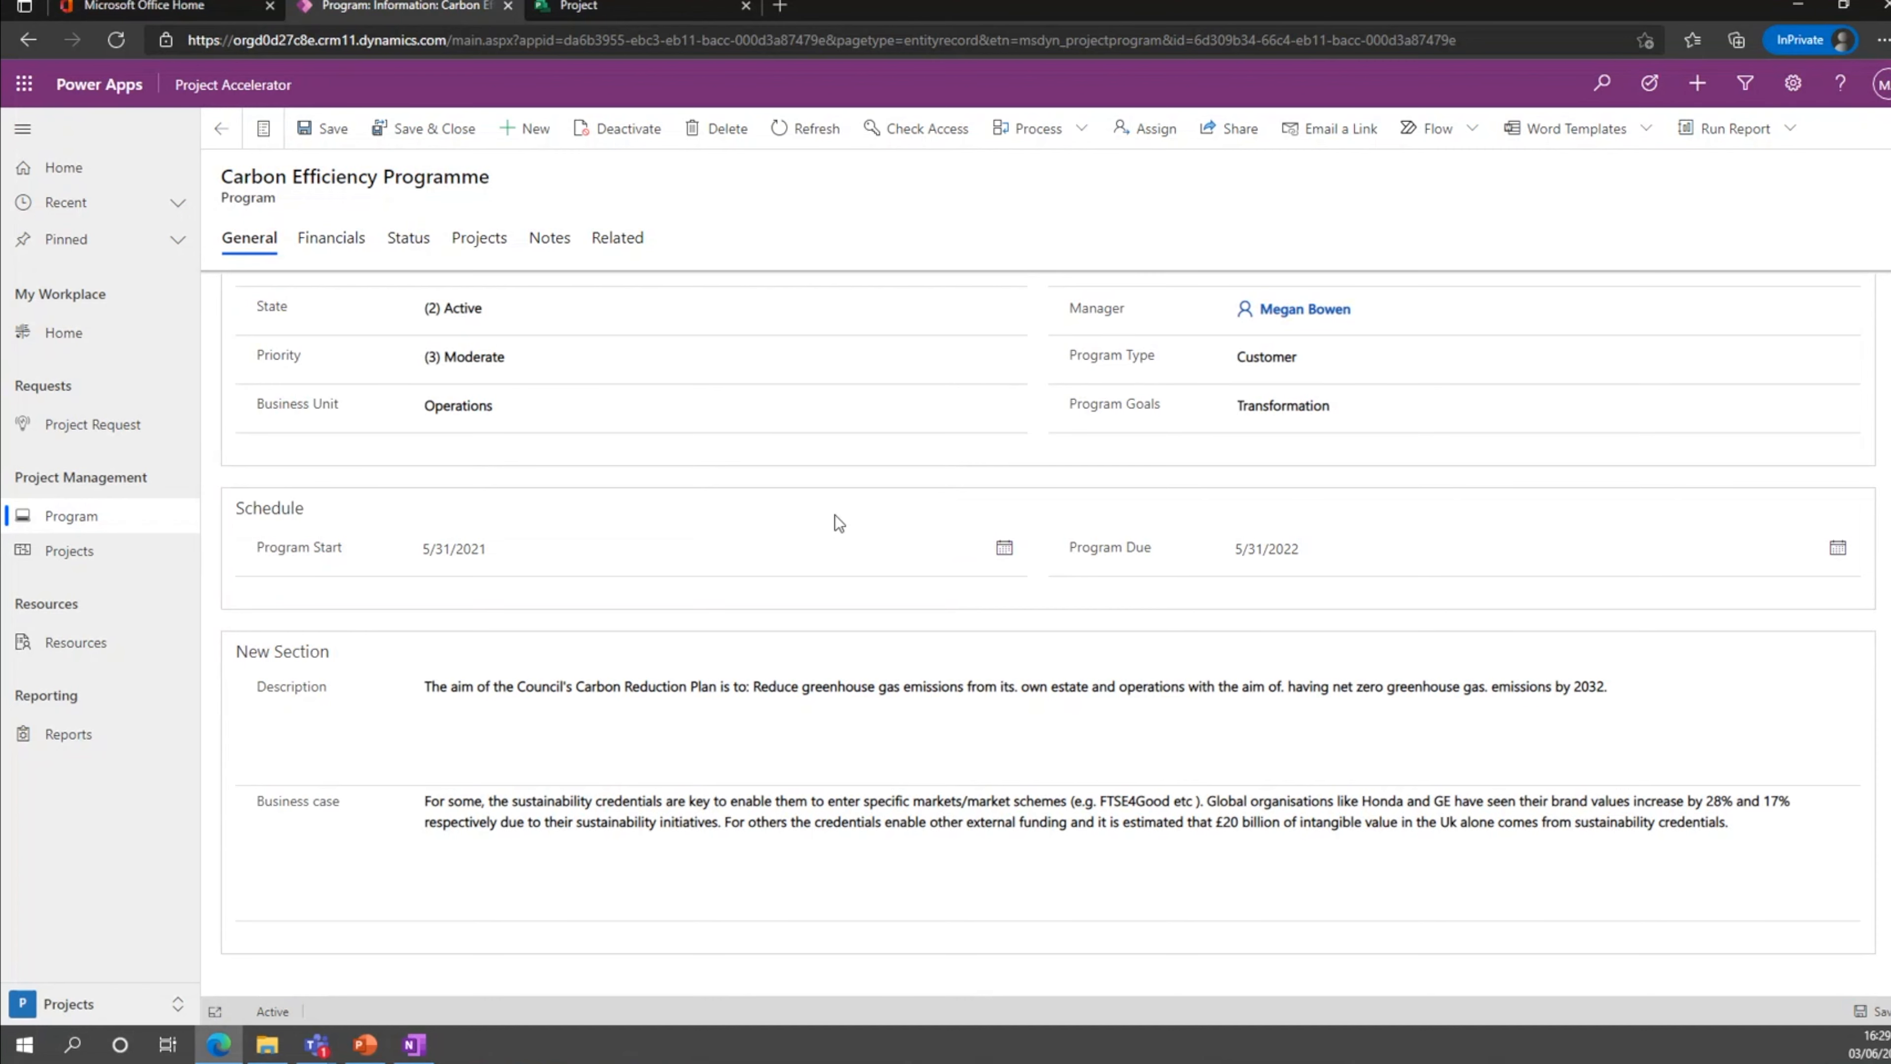
scroll(834, 514, "up", 1)
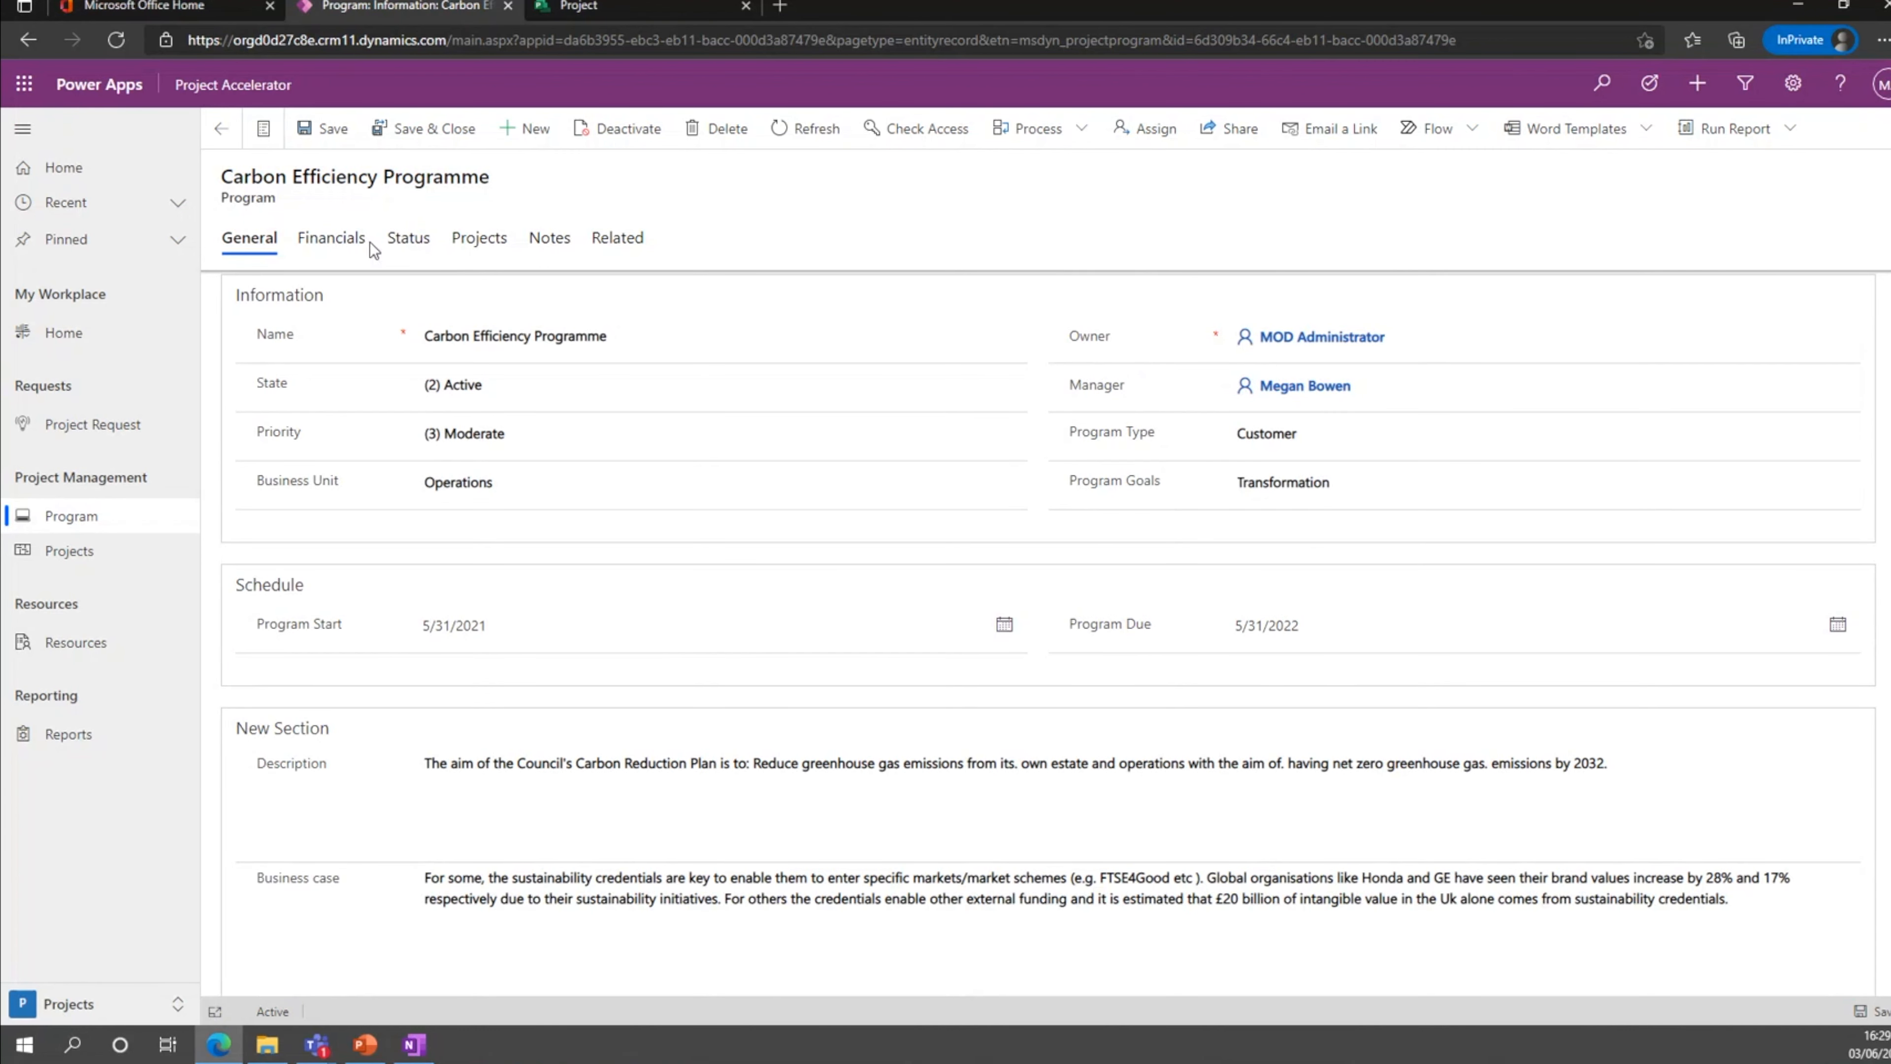
left_click(339, 240)
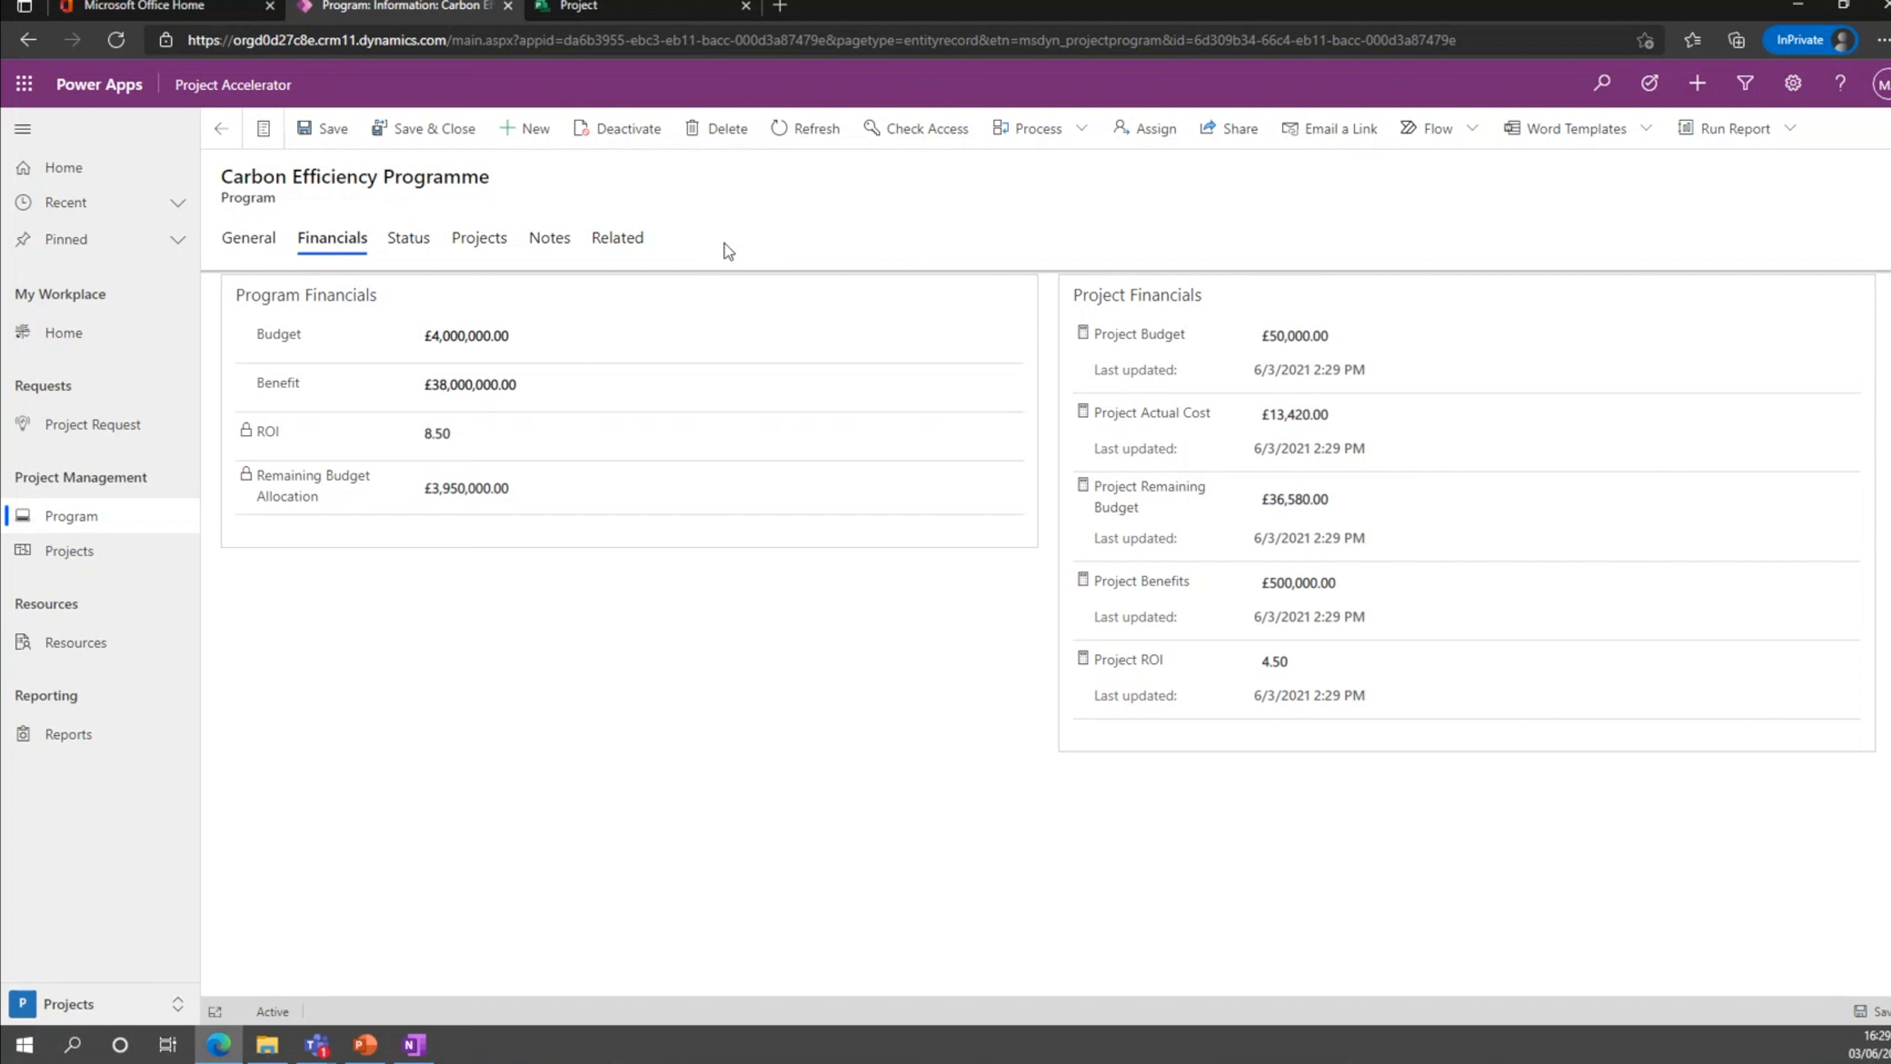
Set the programme's Overall Health to (2) At Risk and Financial Health to (3) Off Track, and save the record.
left_click(423, 248)
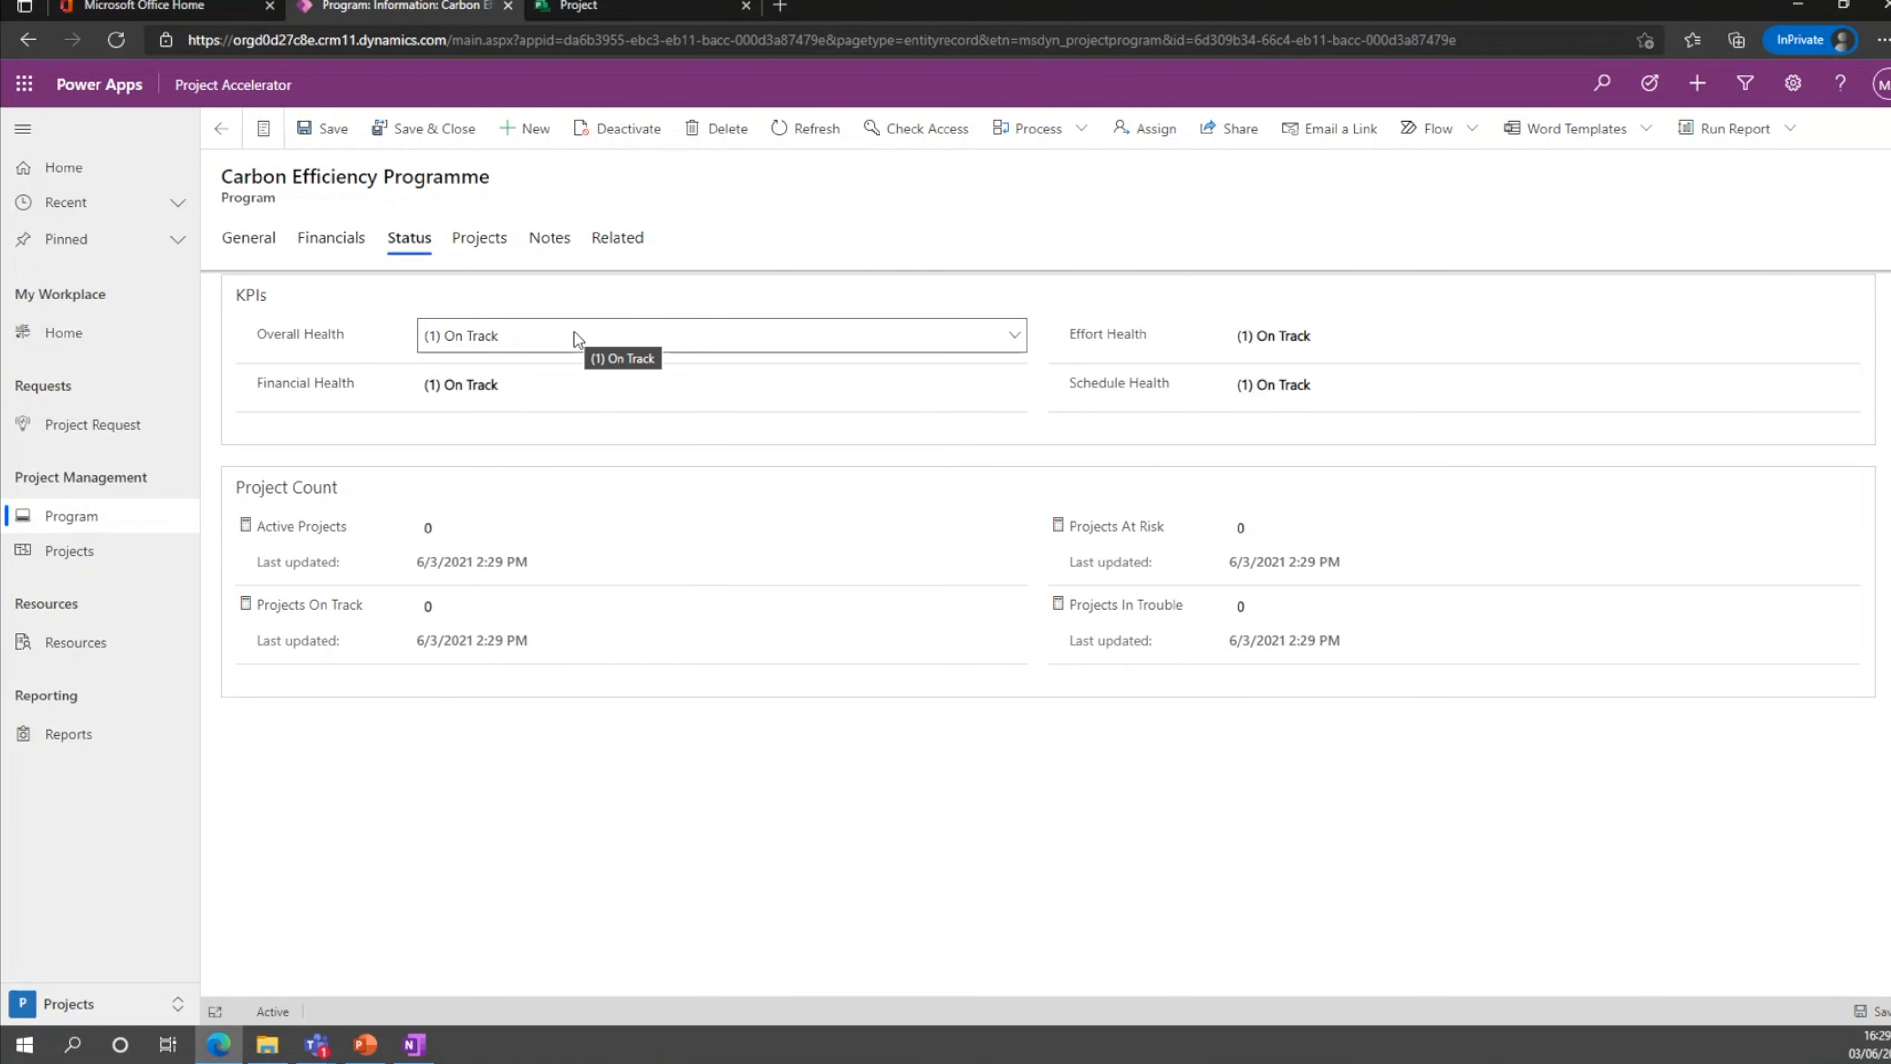
left_click(574, 336)
left_click(556, 446)
left_click(578, 392)
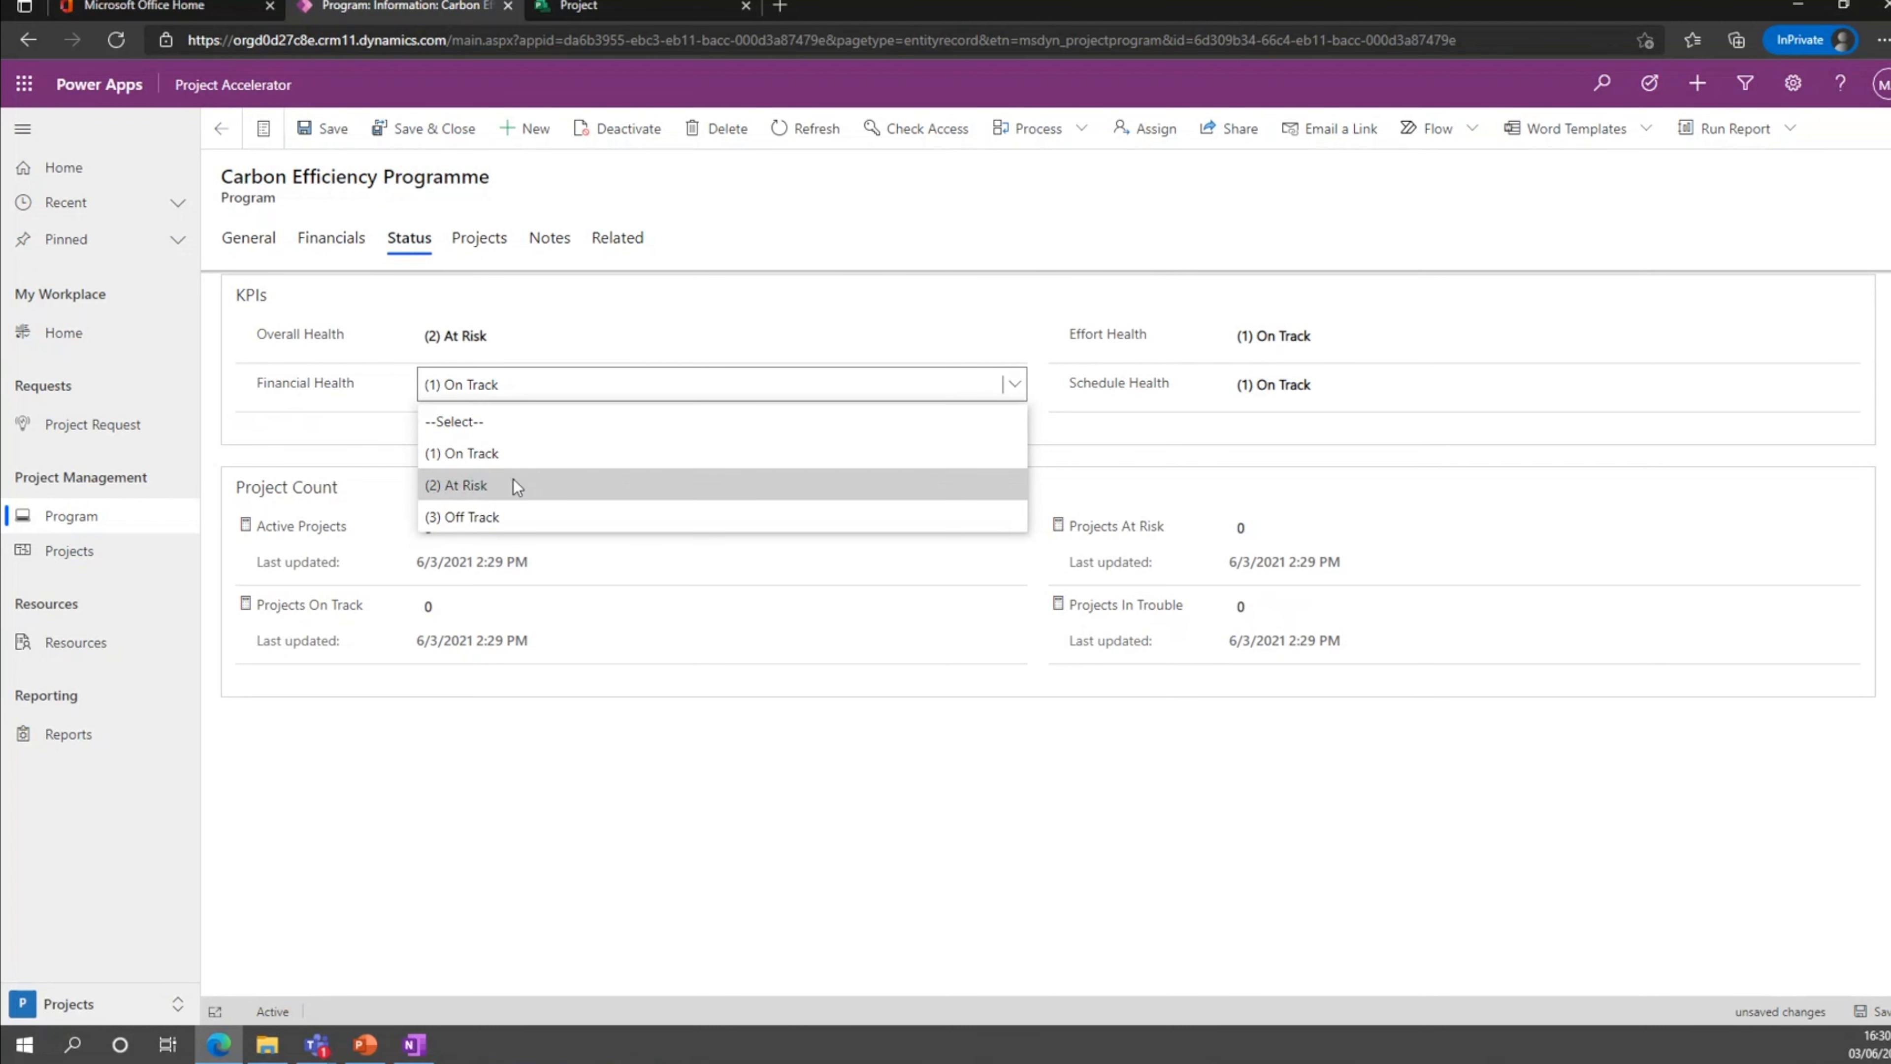
left_click(530, 519)
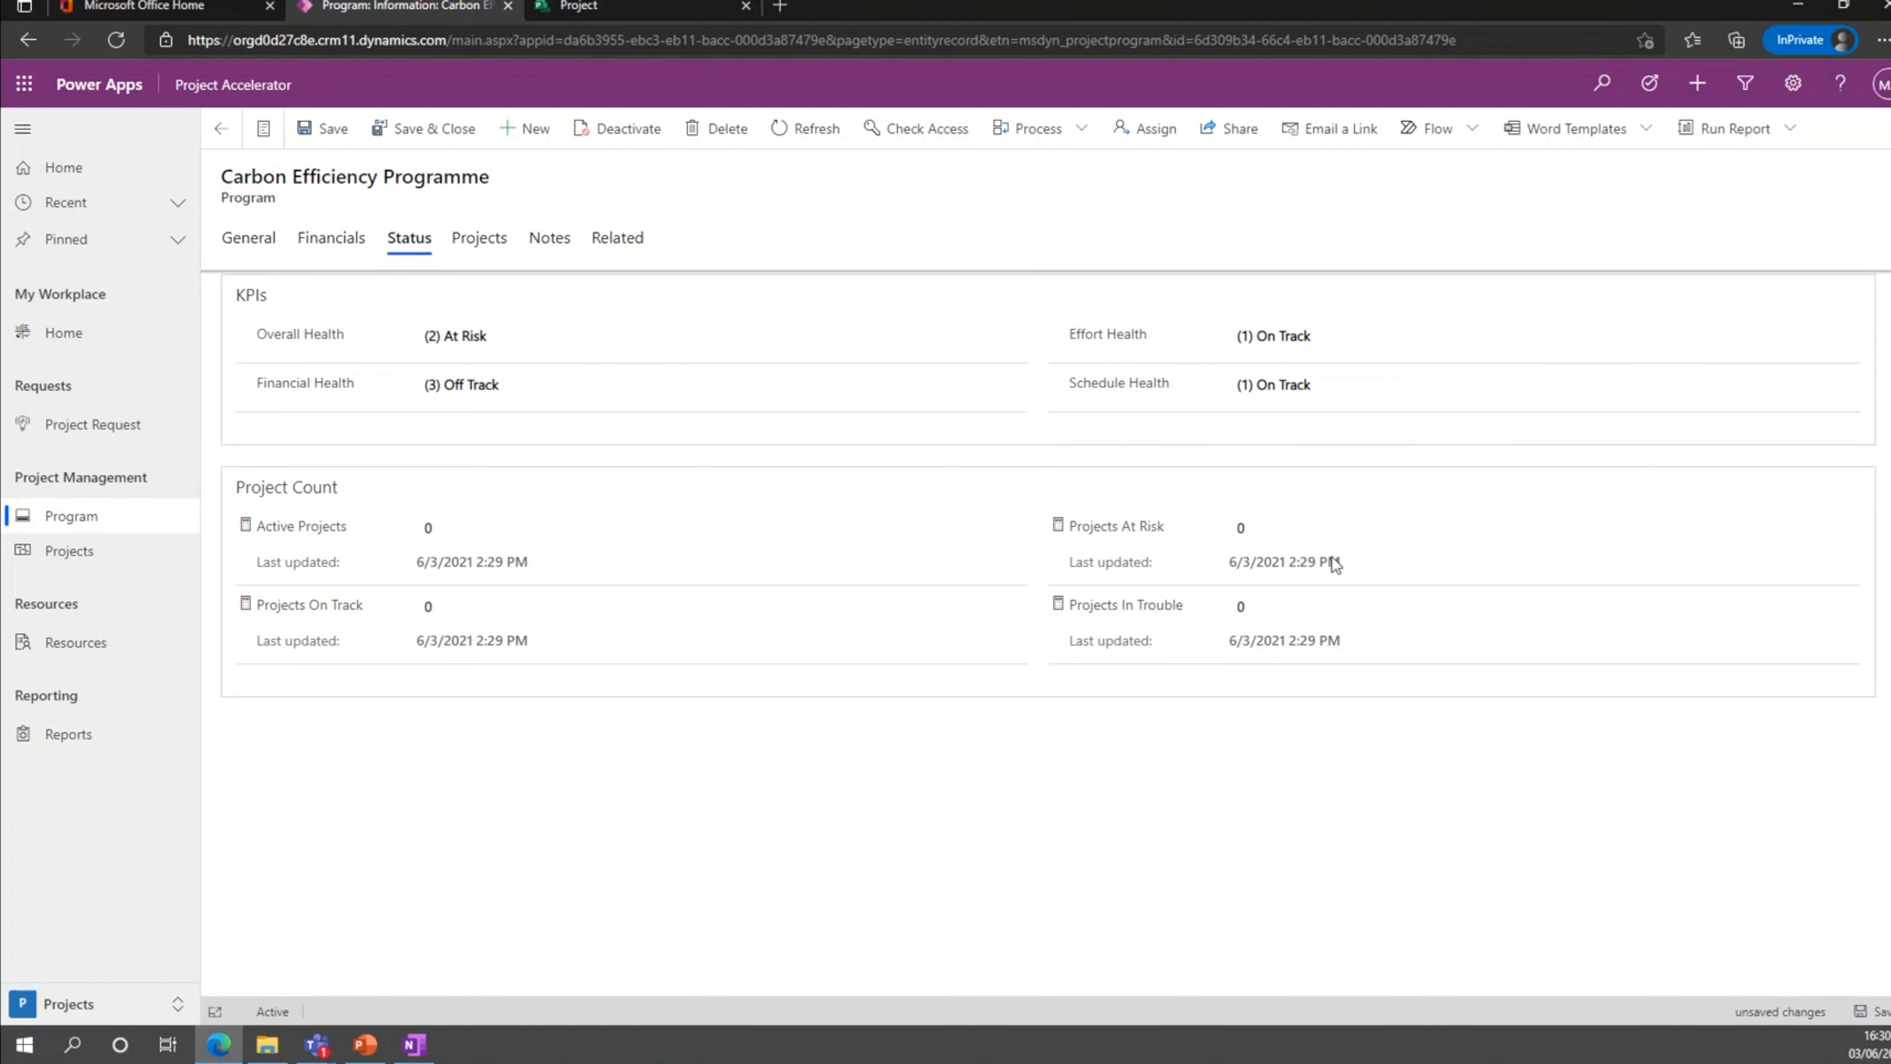
left_click(331, 134)
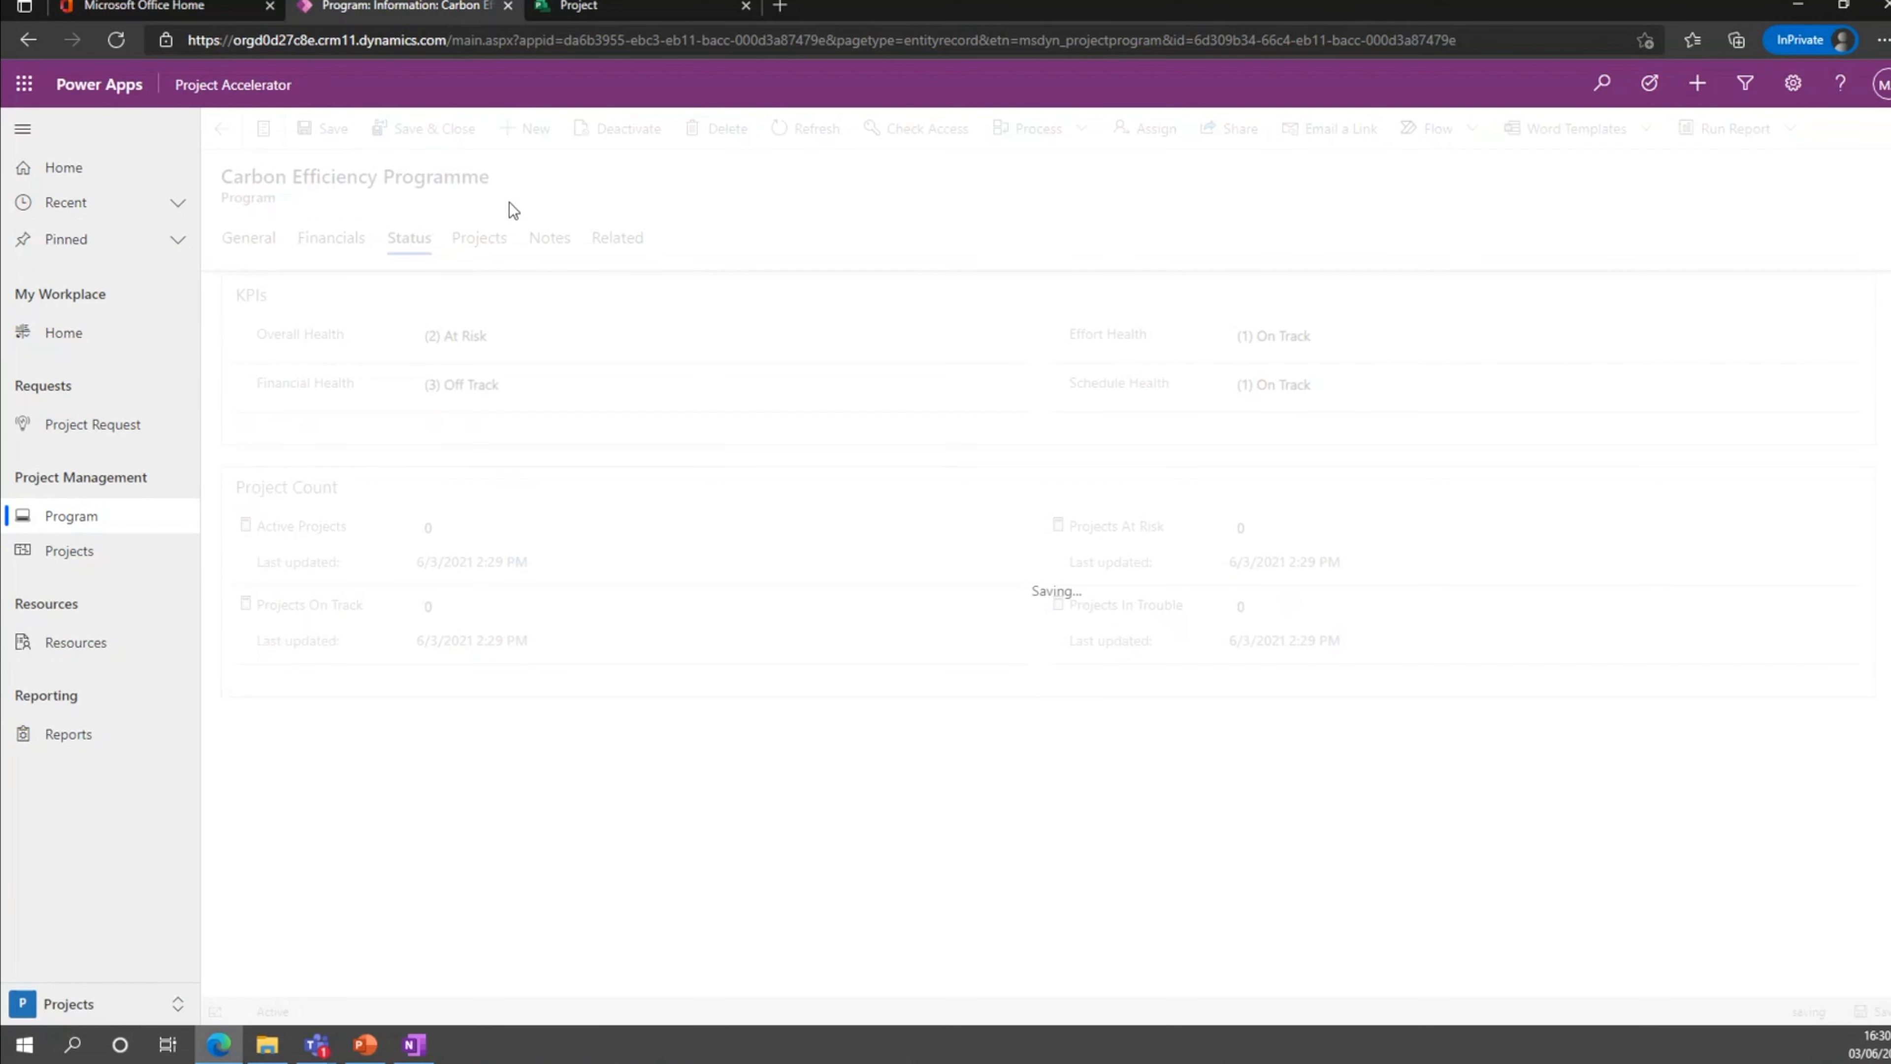
Check the programme's linked projects, and write a timeline note titled "Test Note" reading "Project On track. Meeting with SRO next week.".
left_click(478, 240)
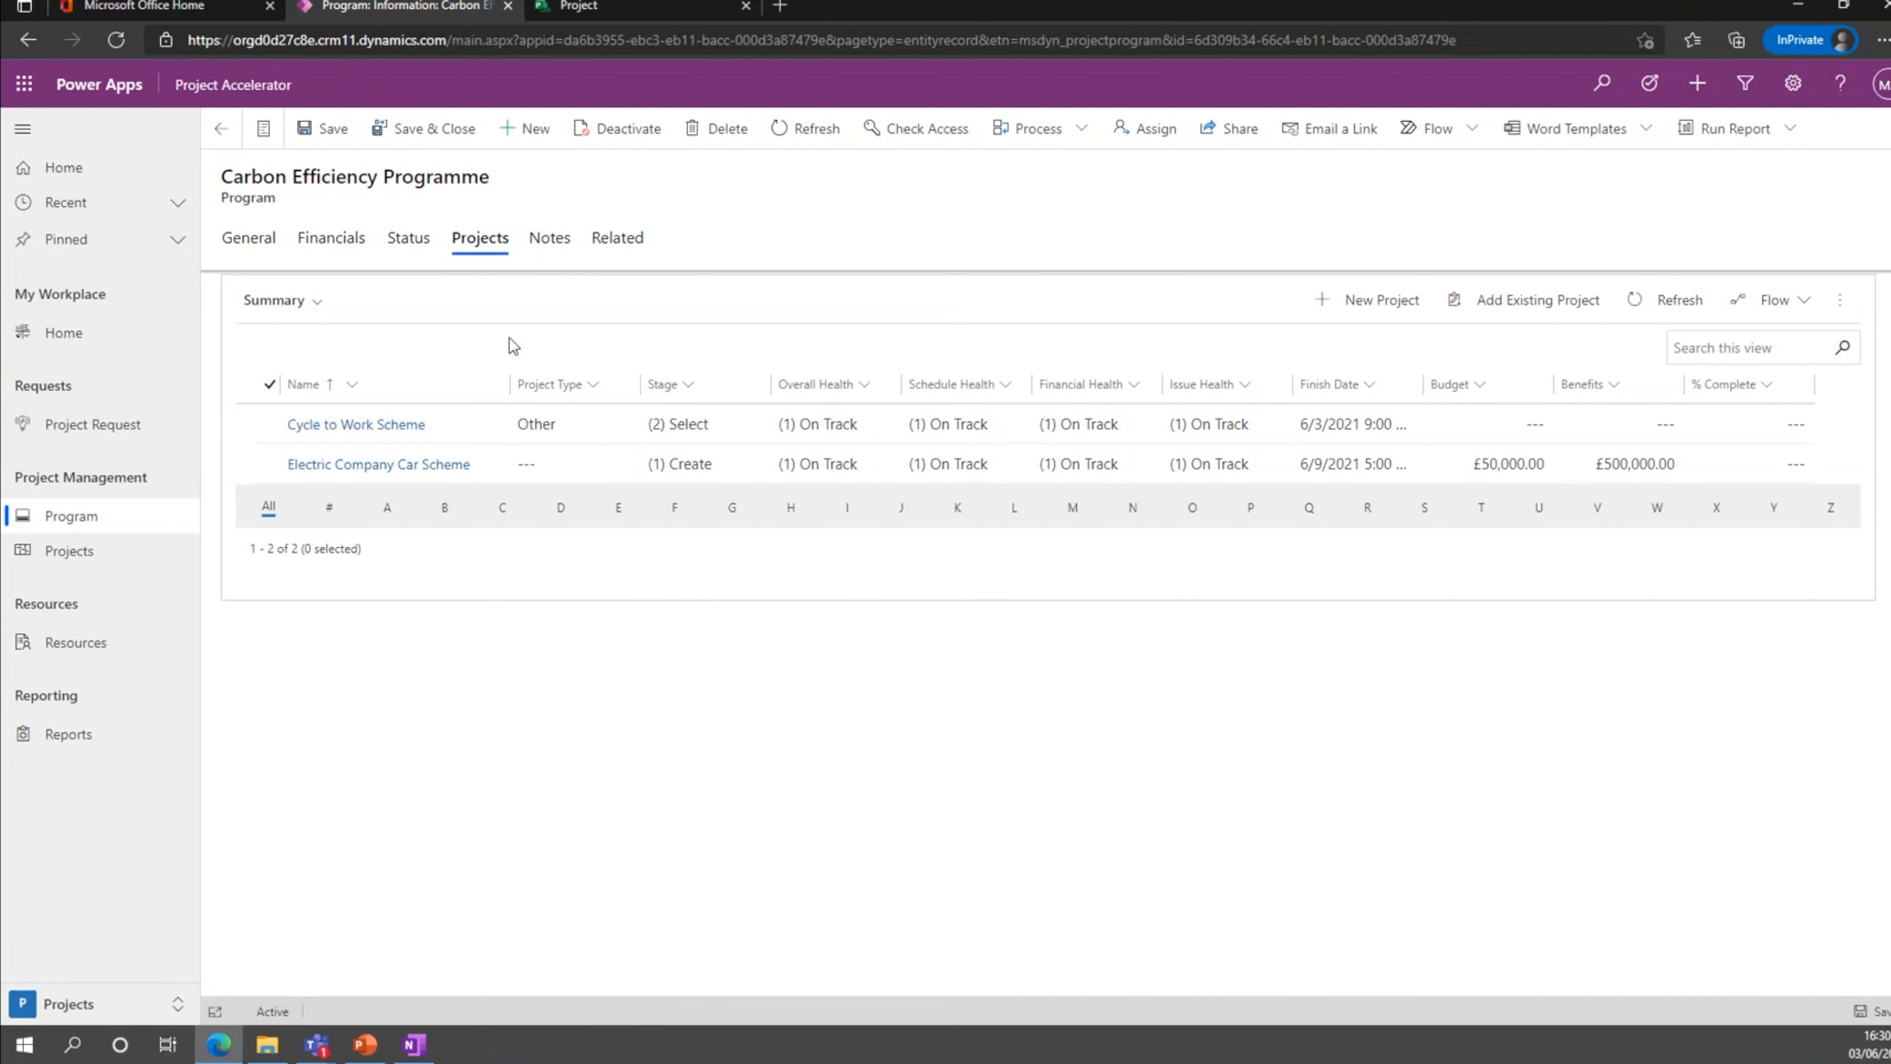
left_click(544, 259)
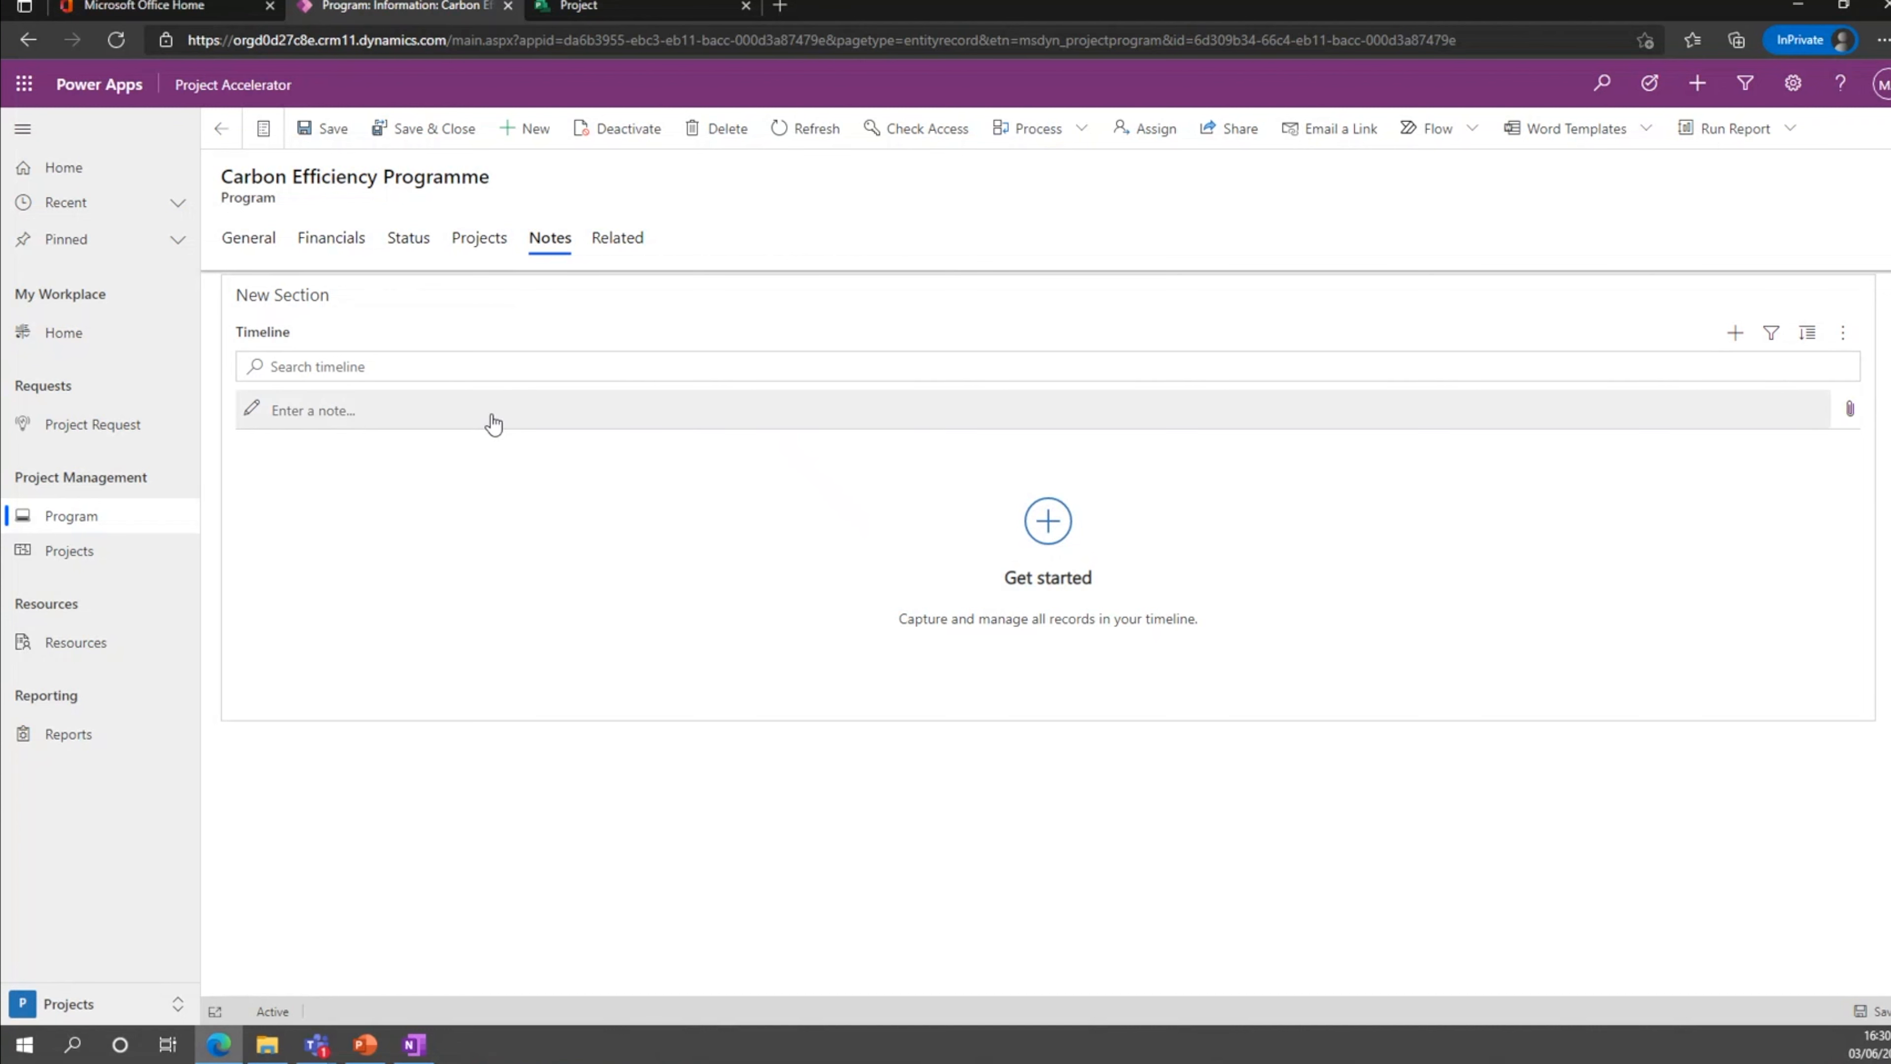
left_click(1734, 333)
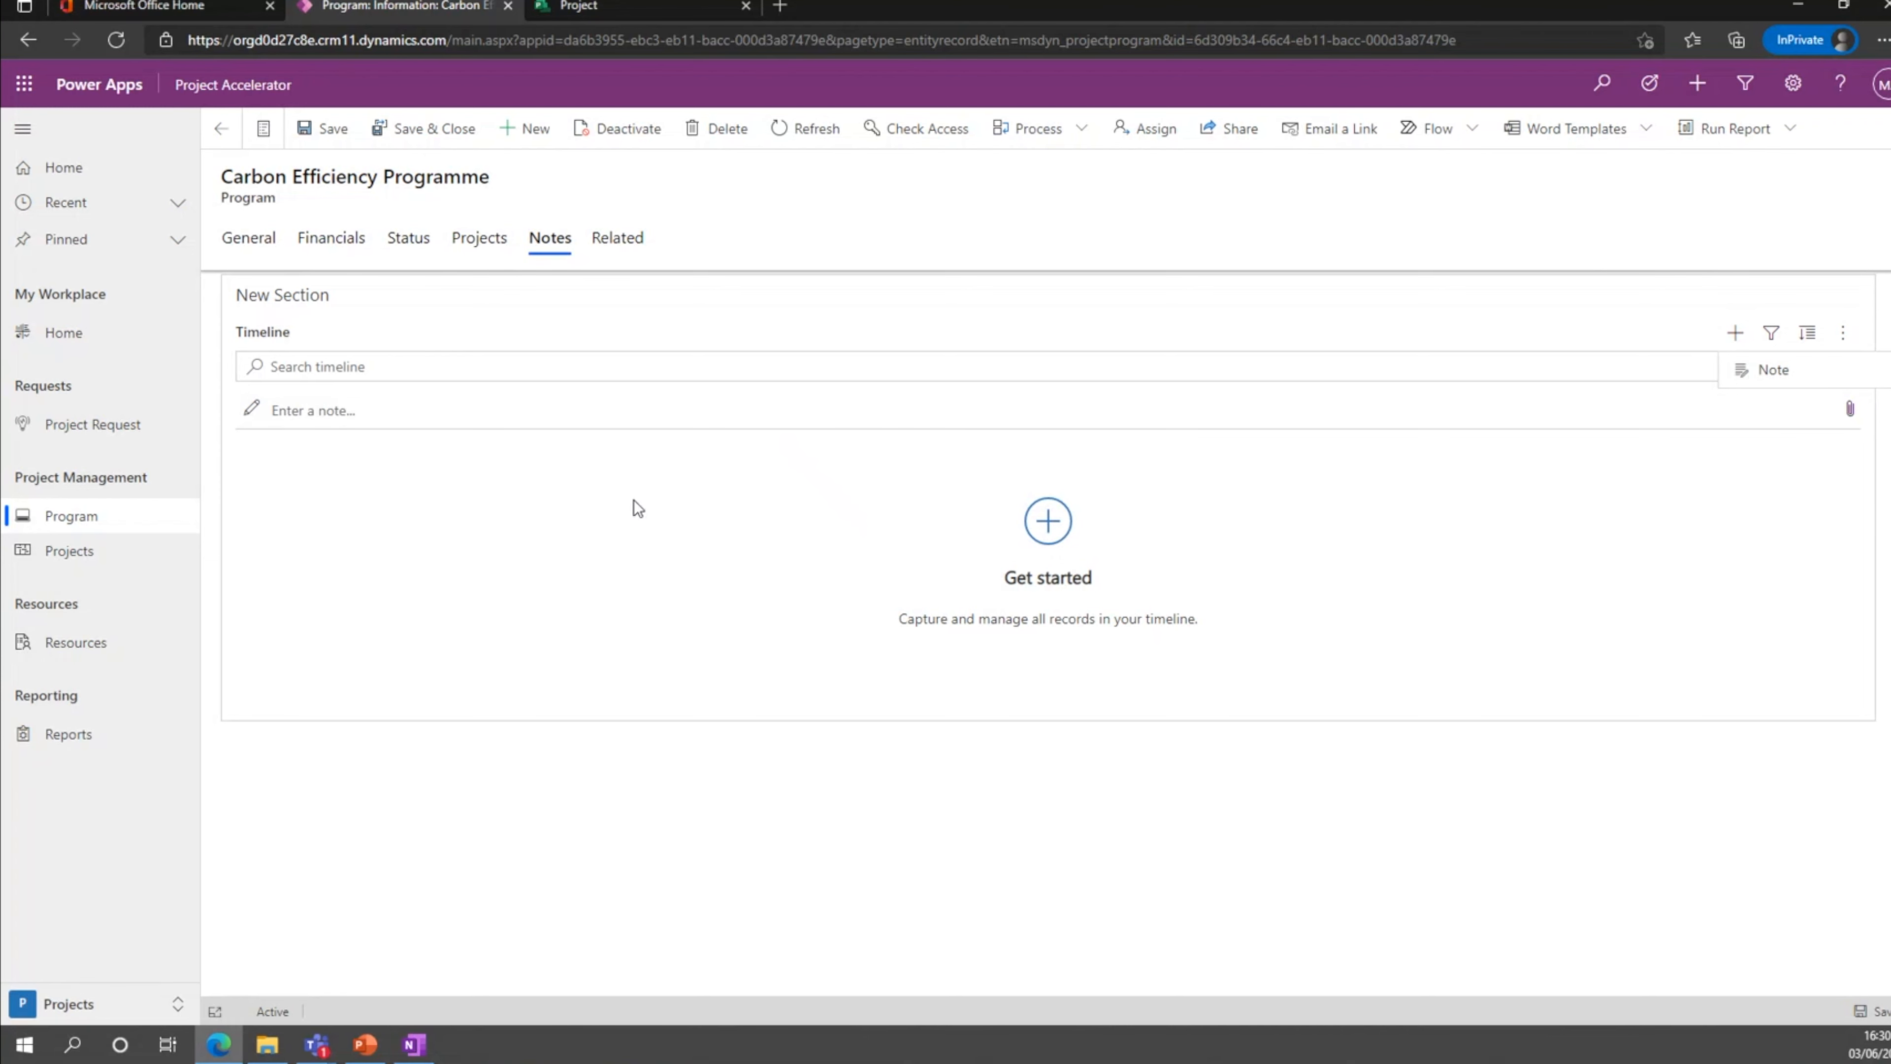
left_click(477, 410)
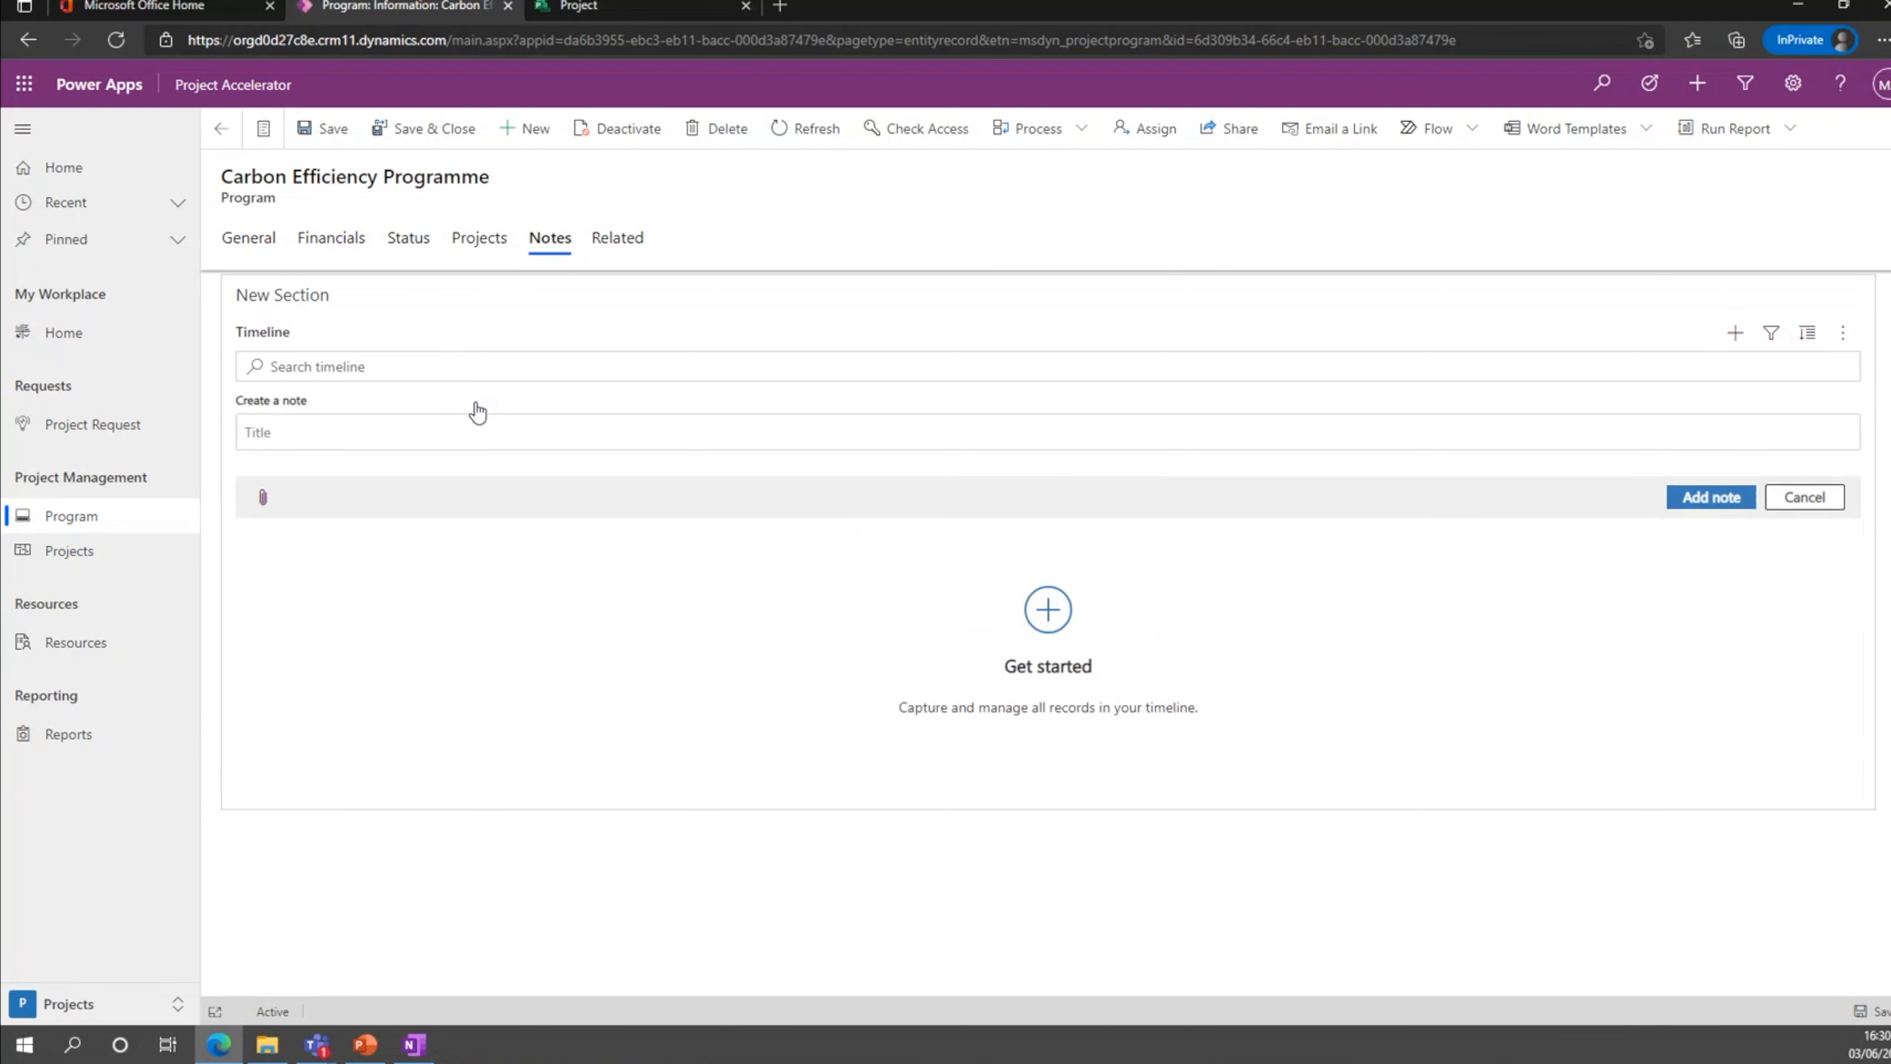
type("Test Note")
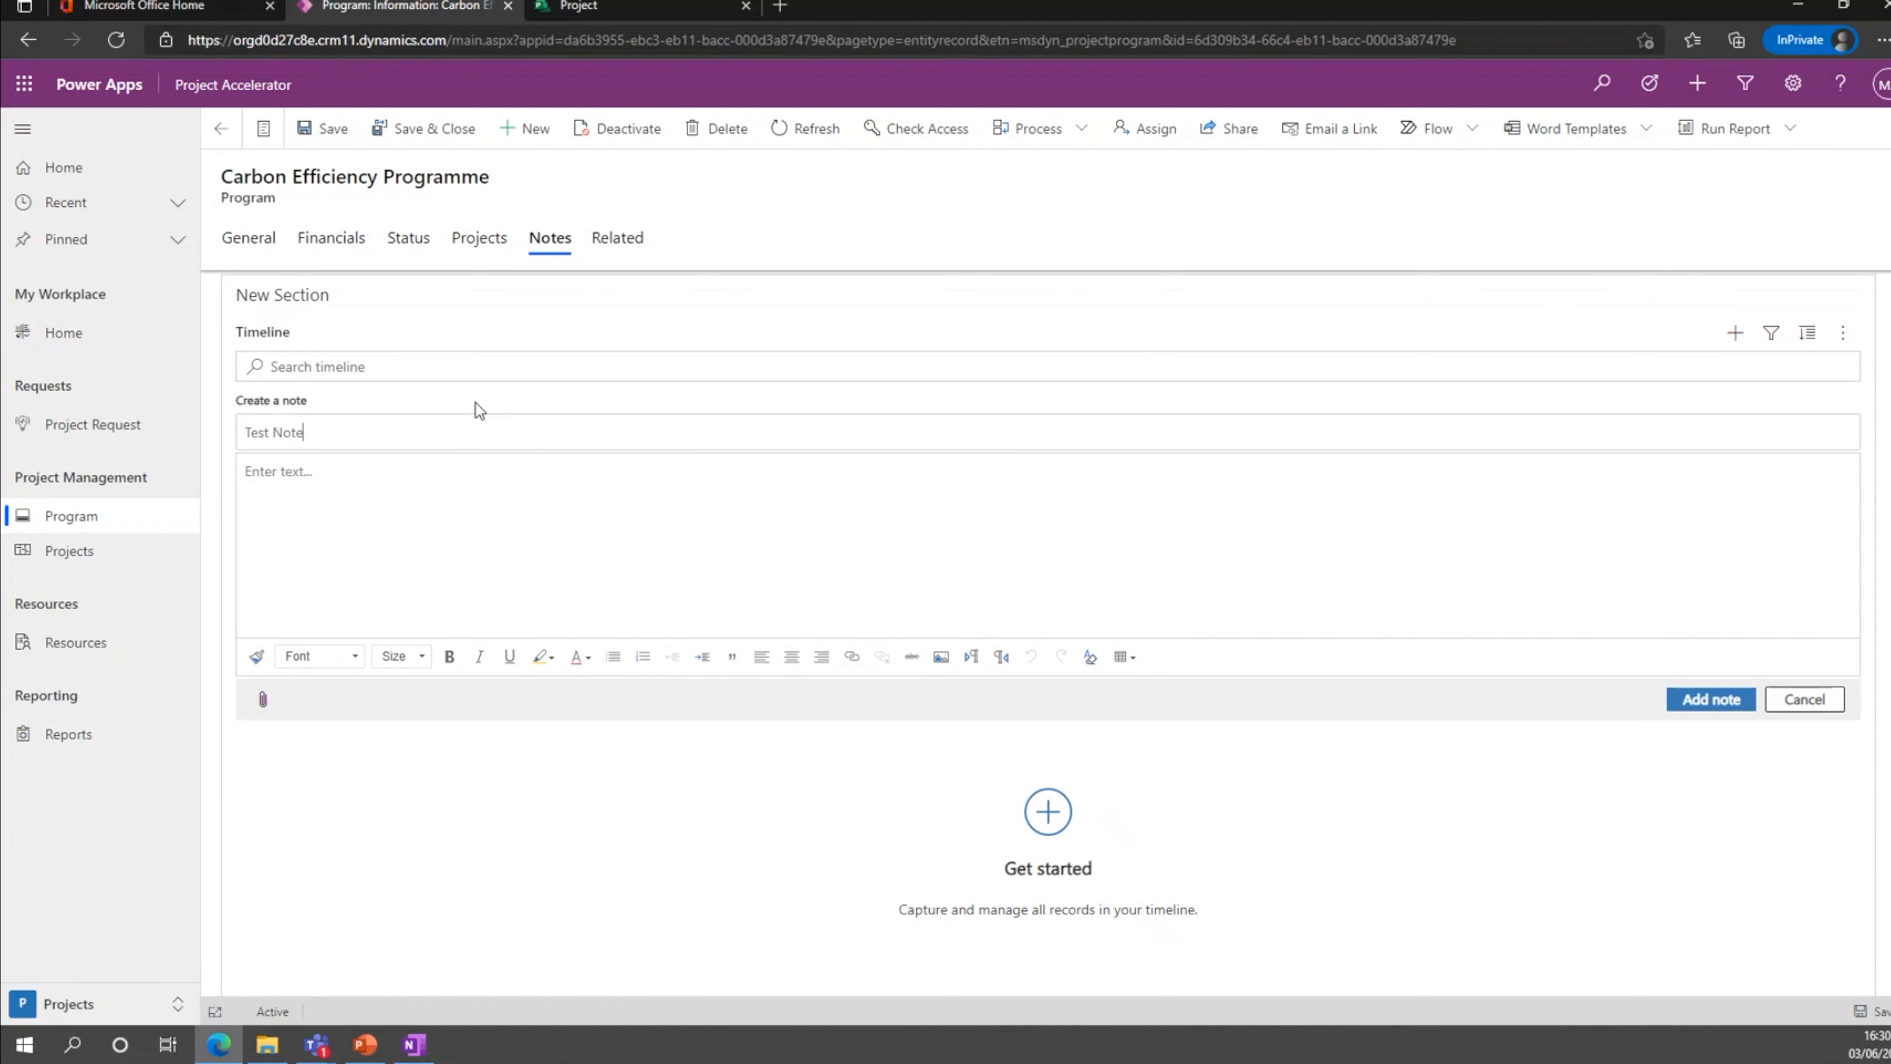
left_click(484, 465)
type("Project On track. Meeting with SRO next week.")
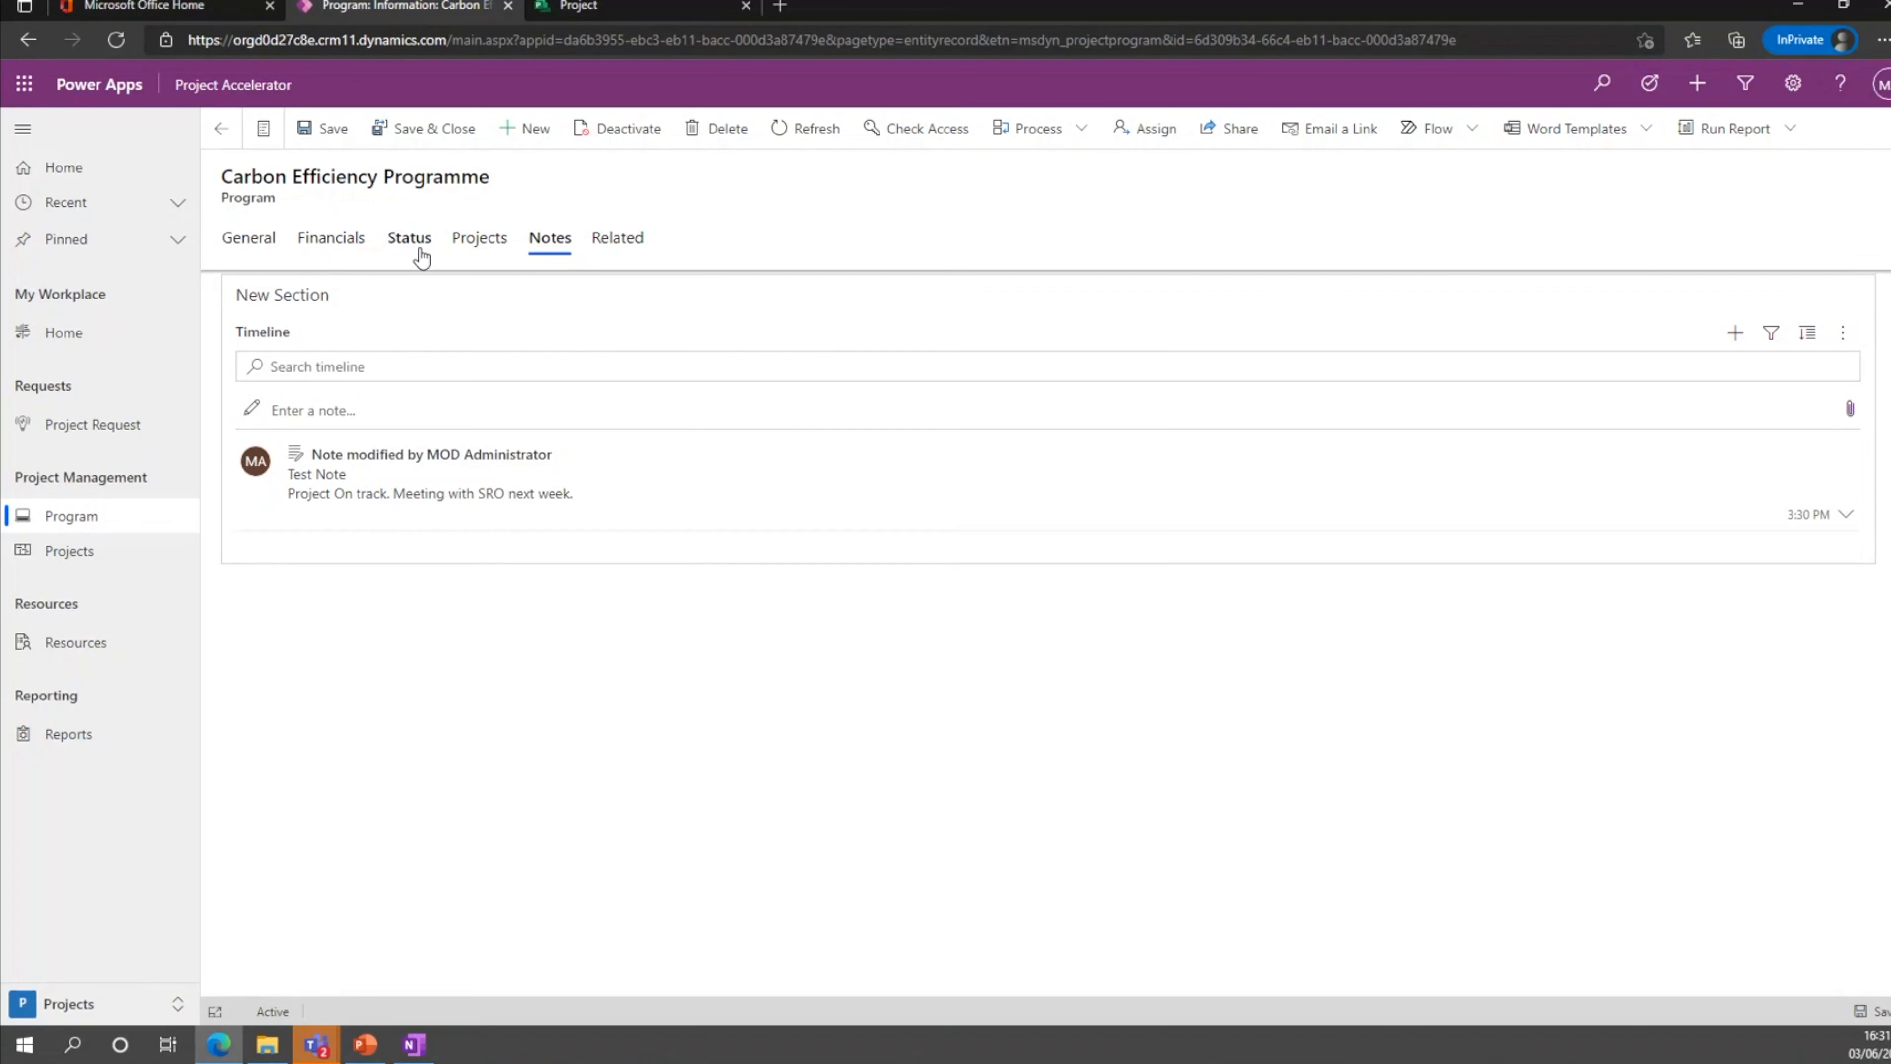
Review the programme's status KPIs, its linked projects and the available related record types.
left_click(421, 252)
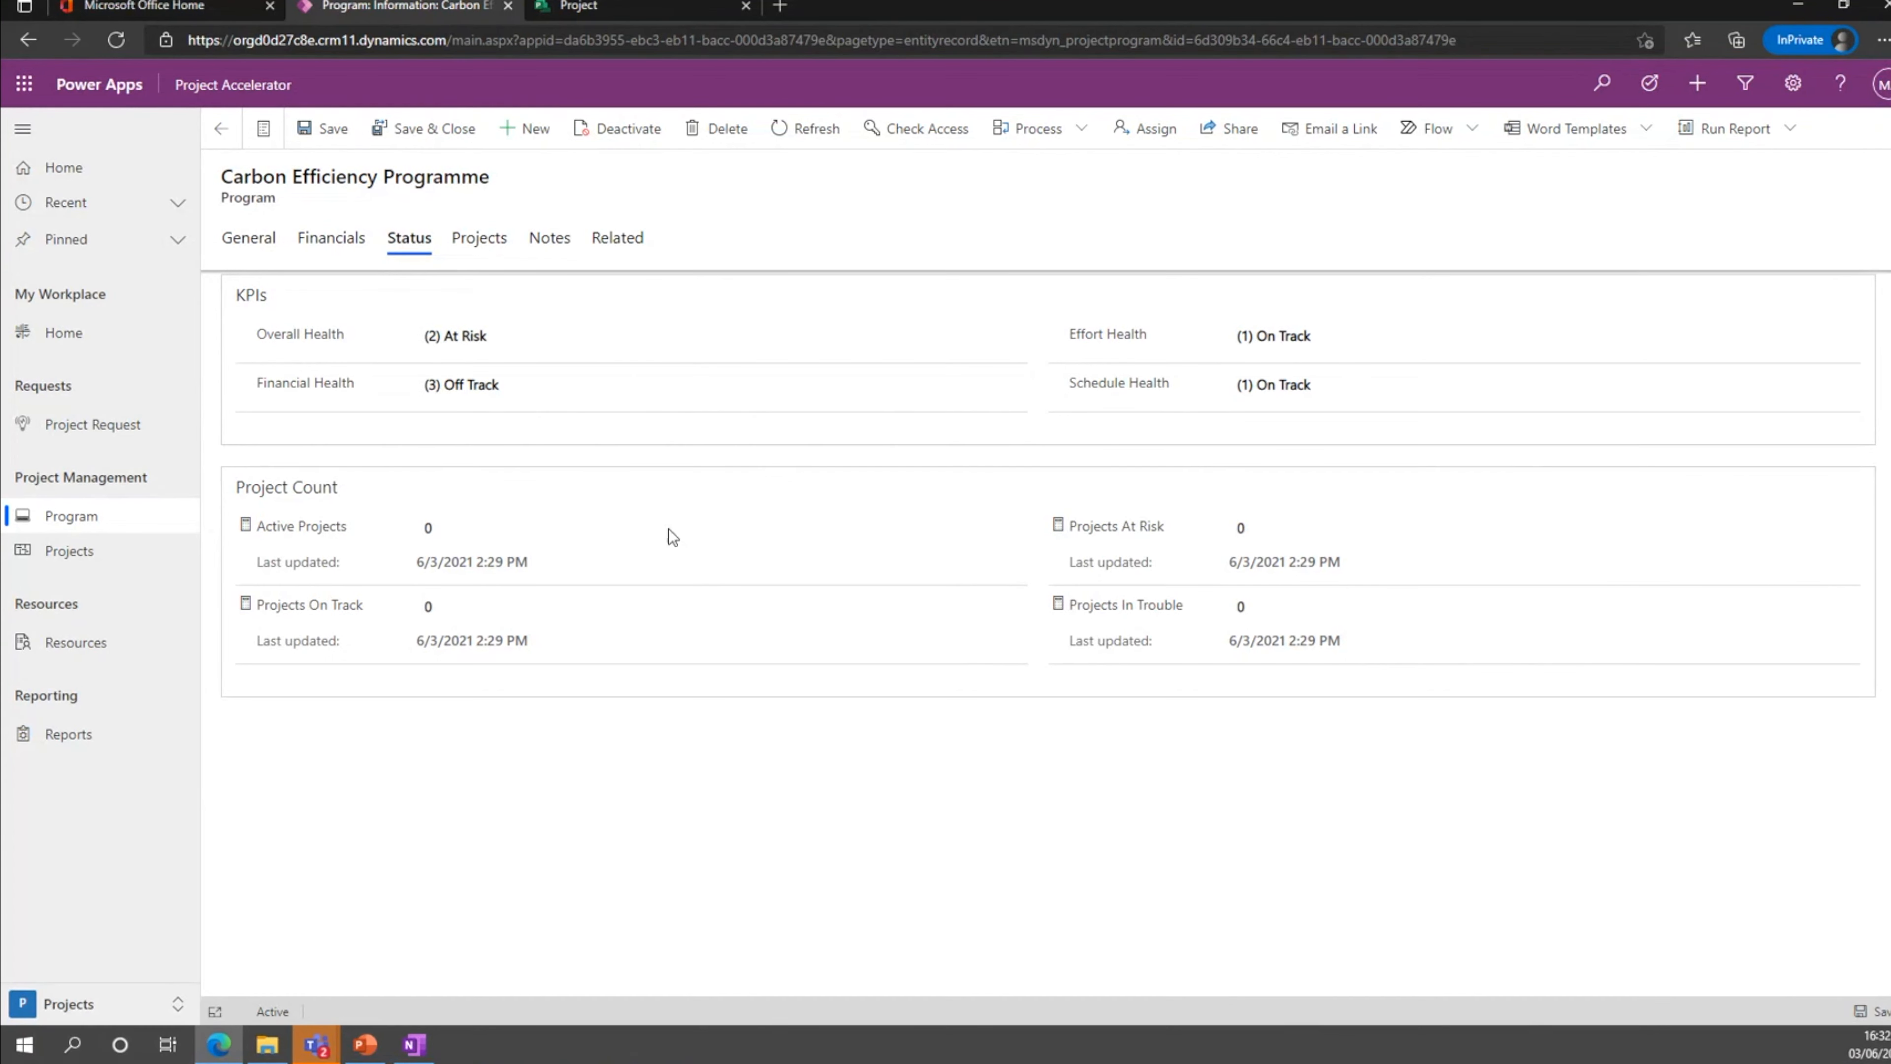
left_click(480, 238)
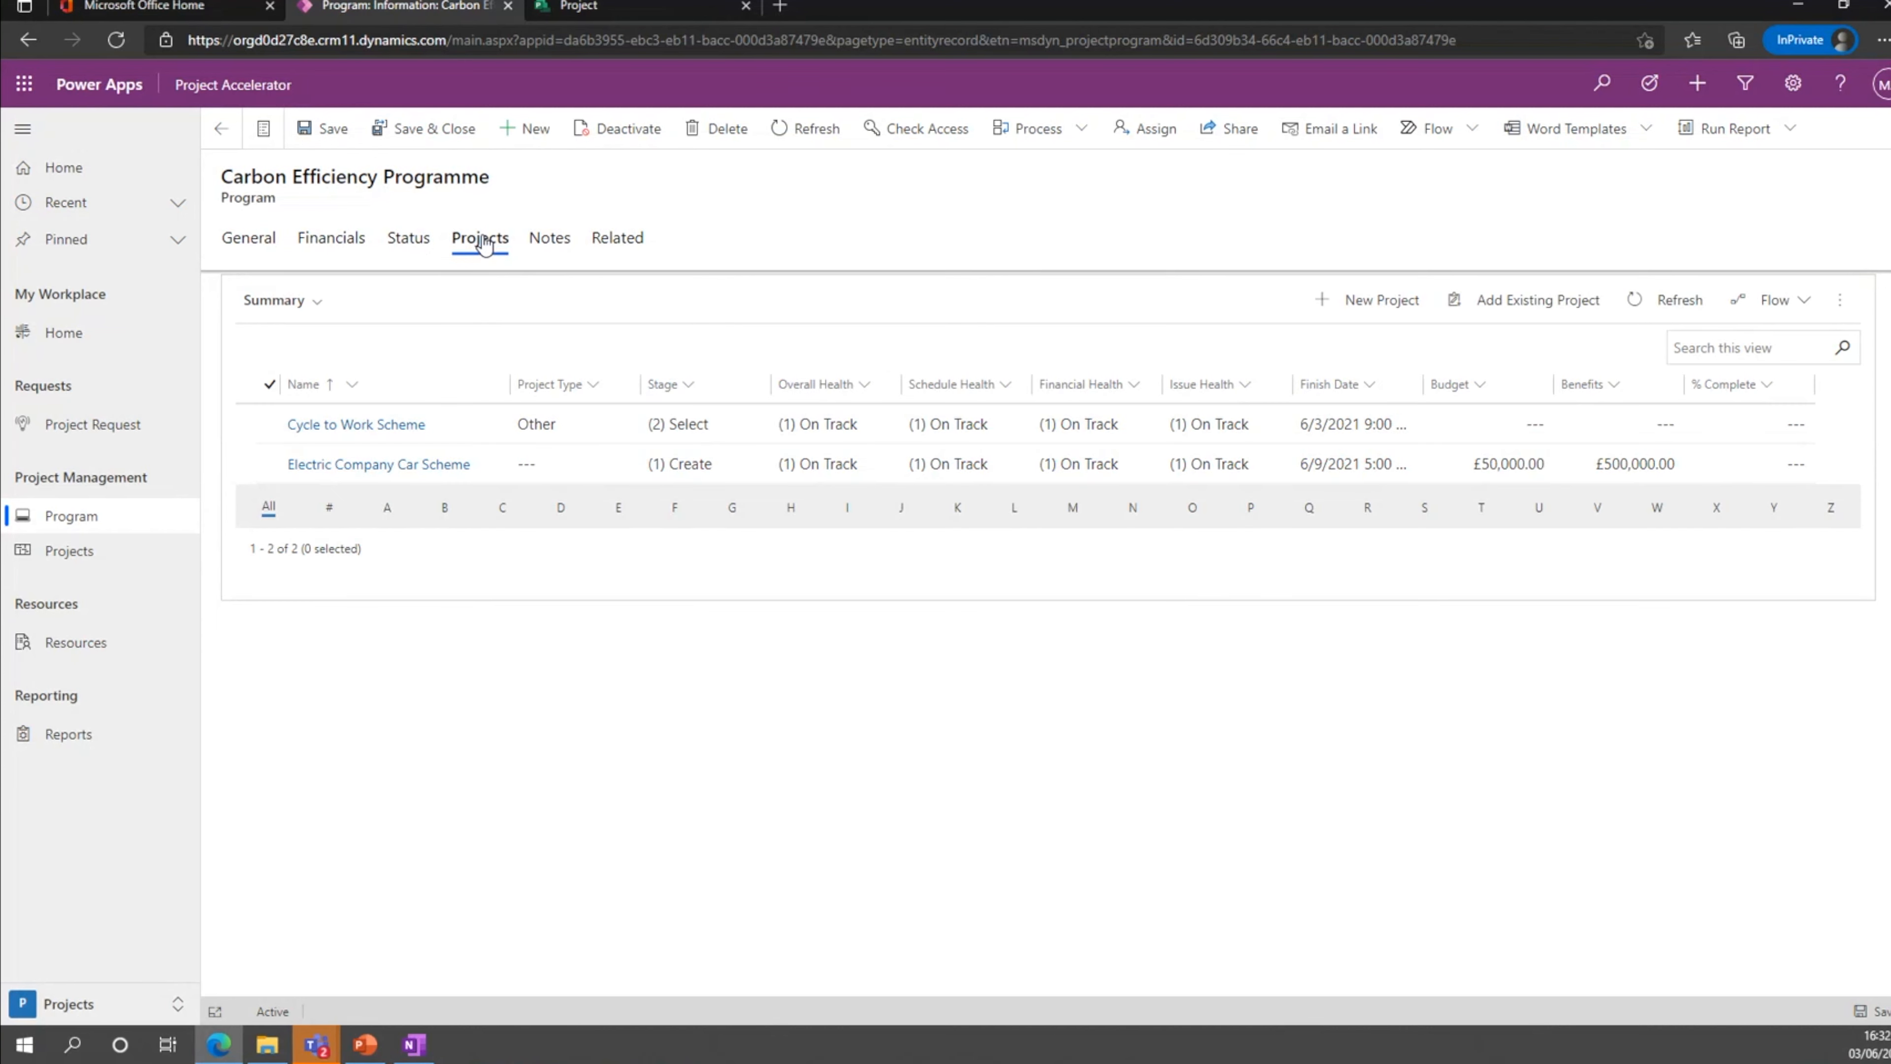
left_click(612, 251)
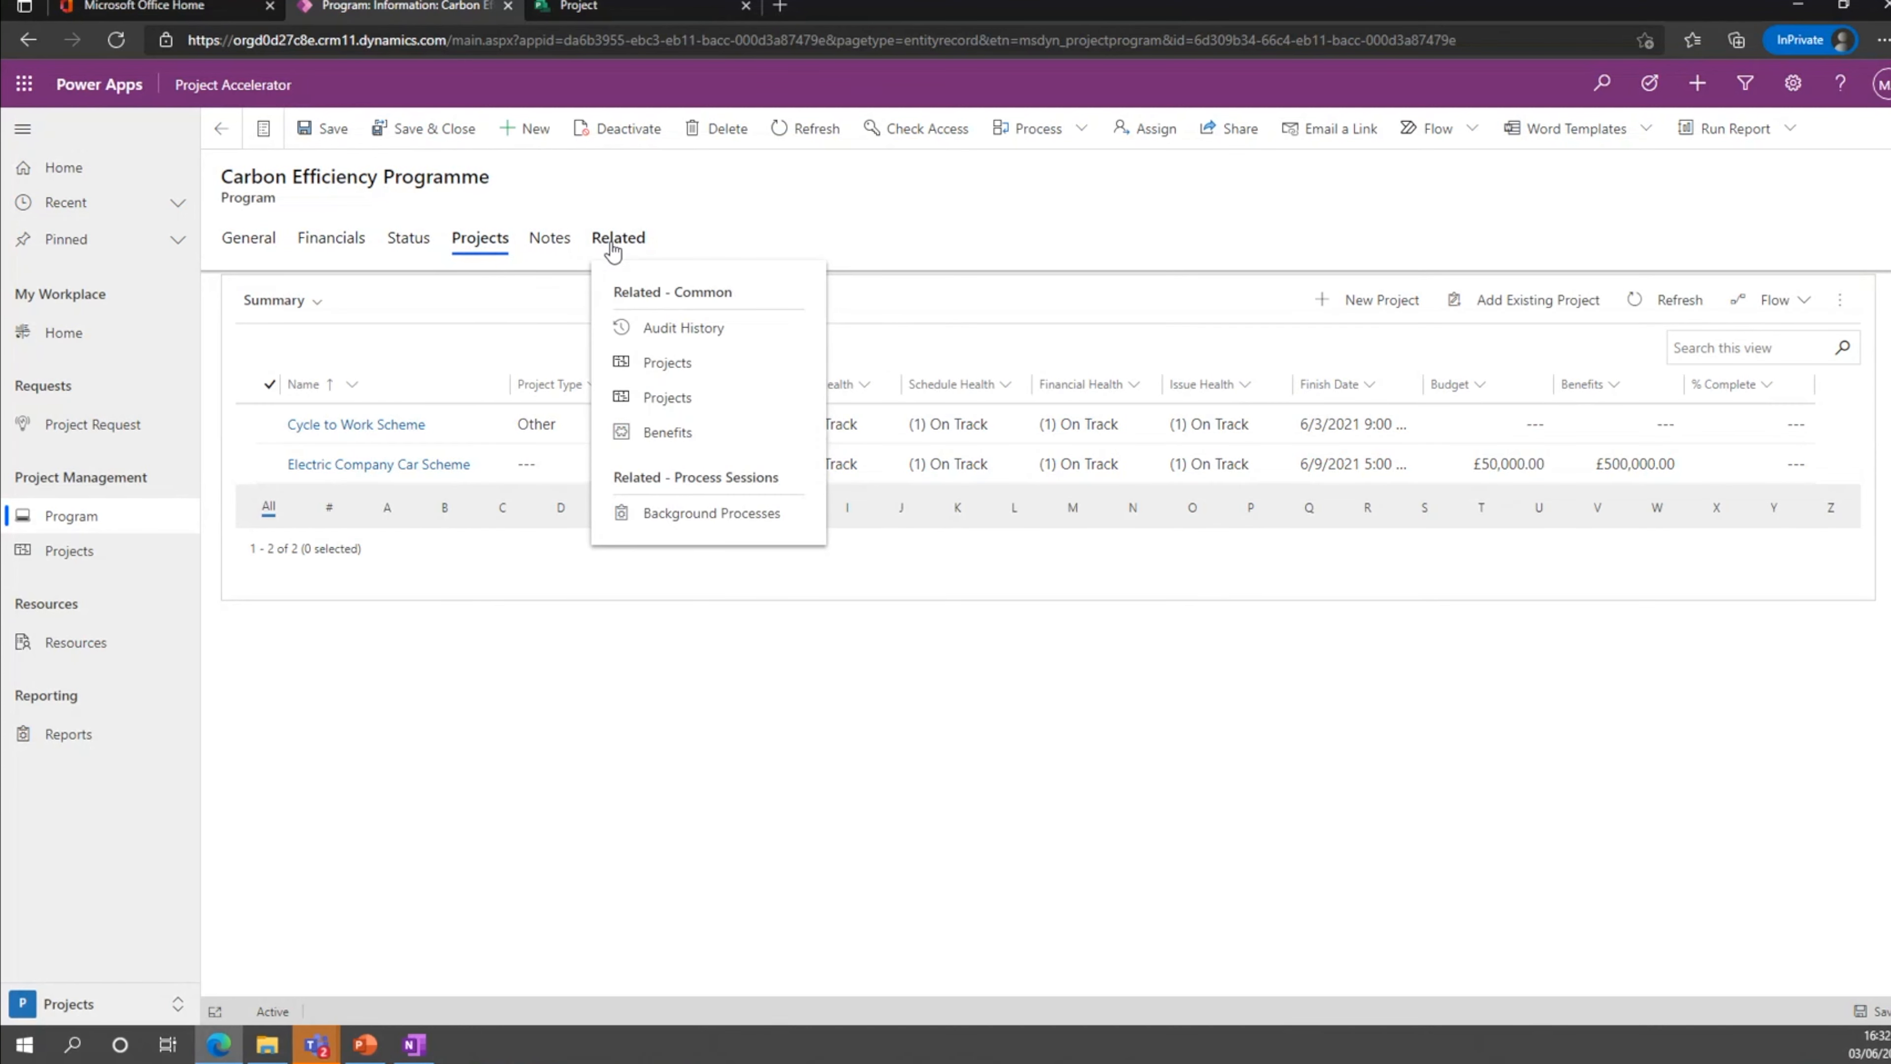
left_click(613, 246)
Open the Create Marketing Insights project from the active projects to view its summary.
left_click(80, 553)
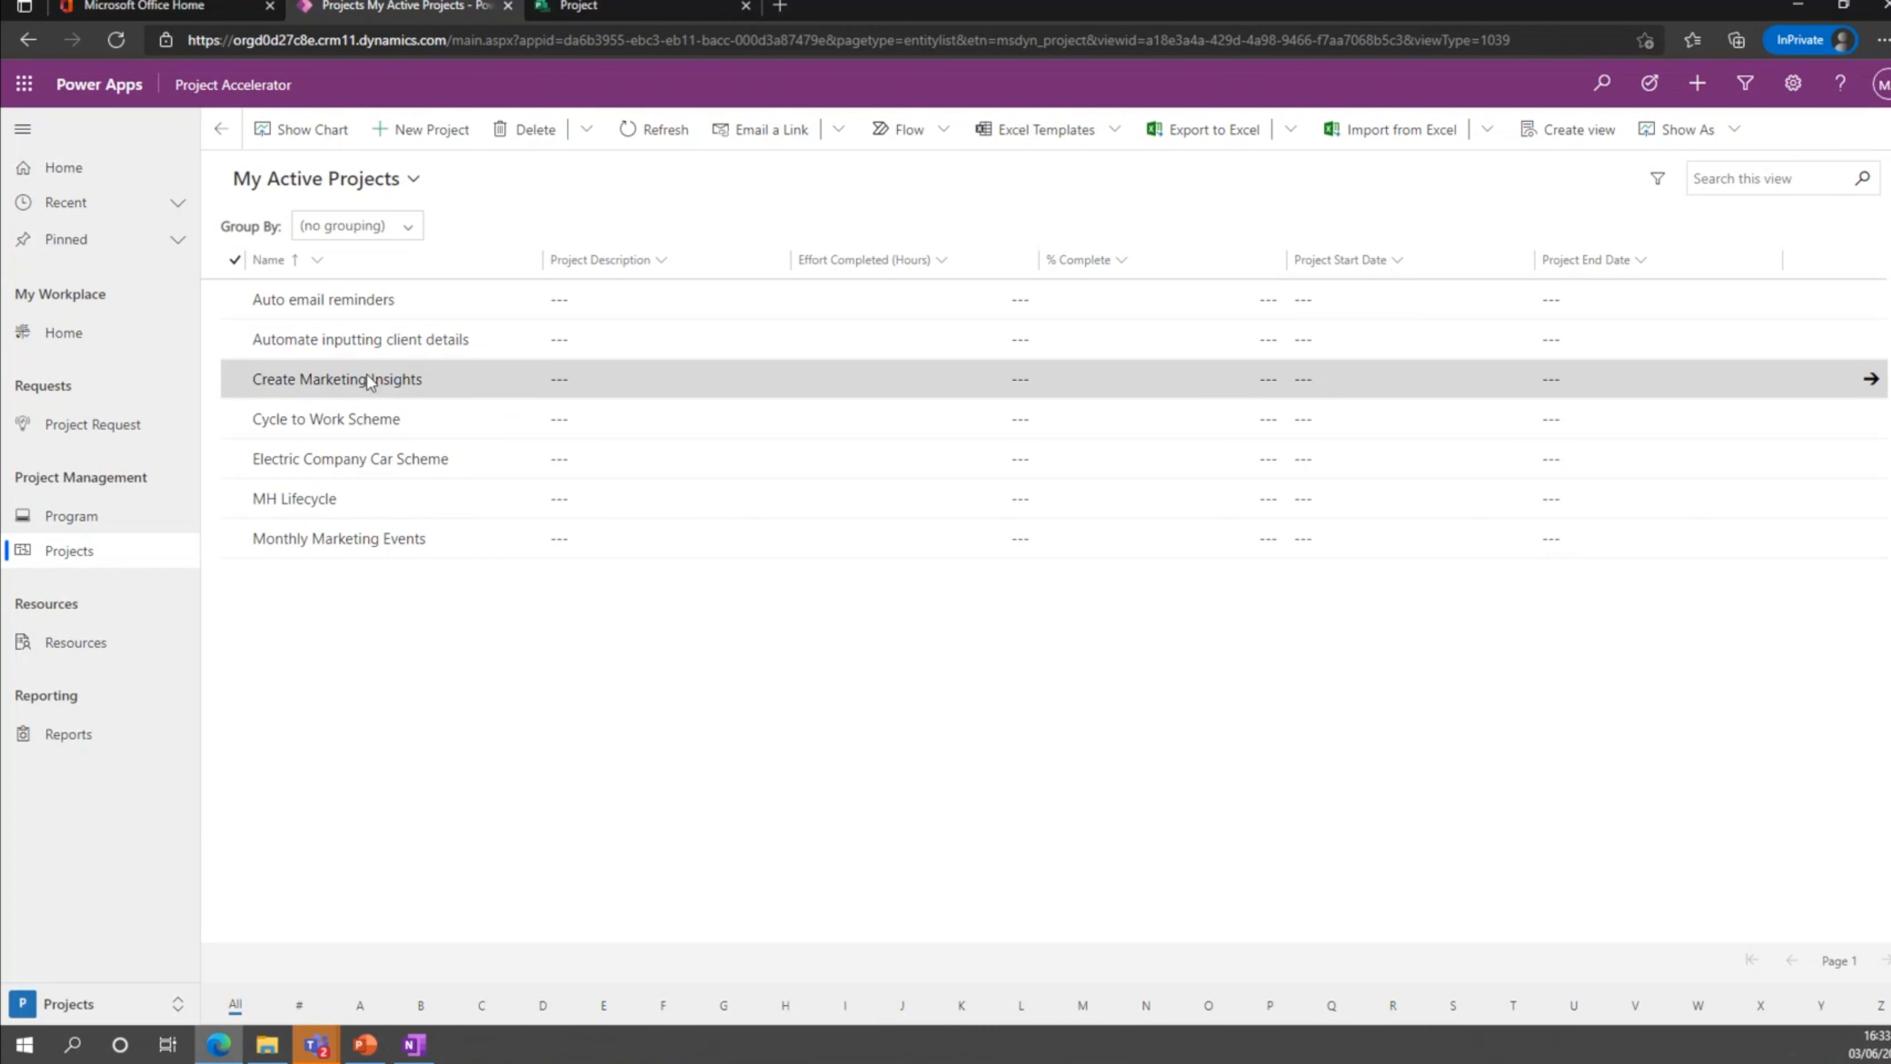
left_click(369, 381)
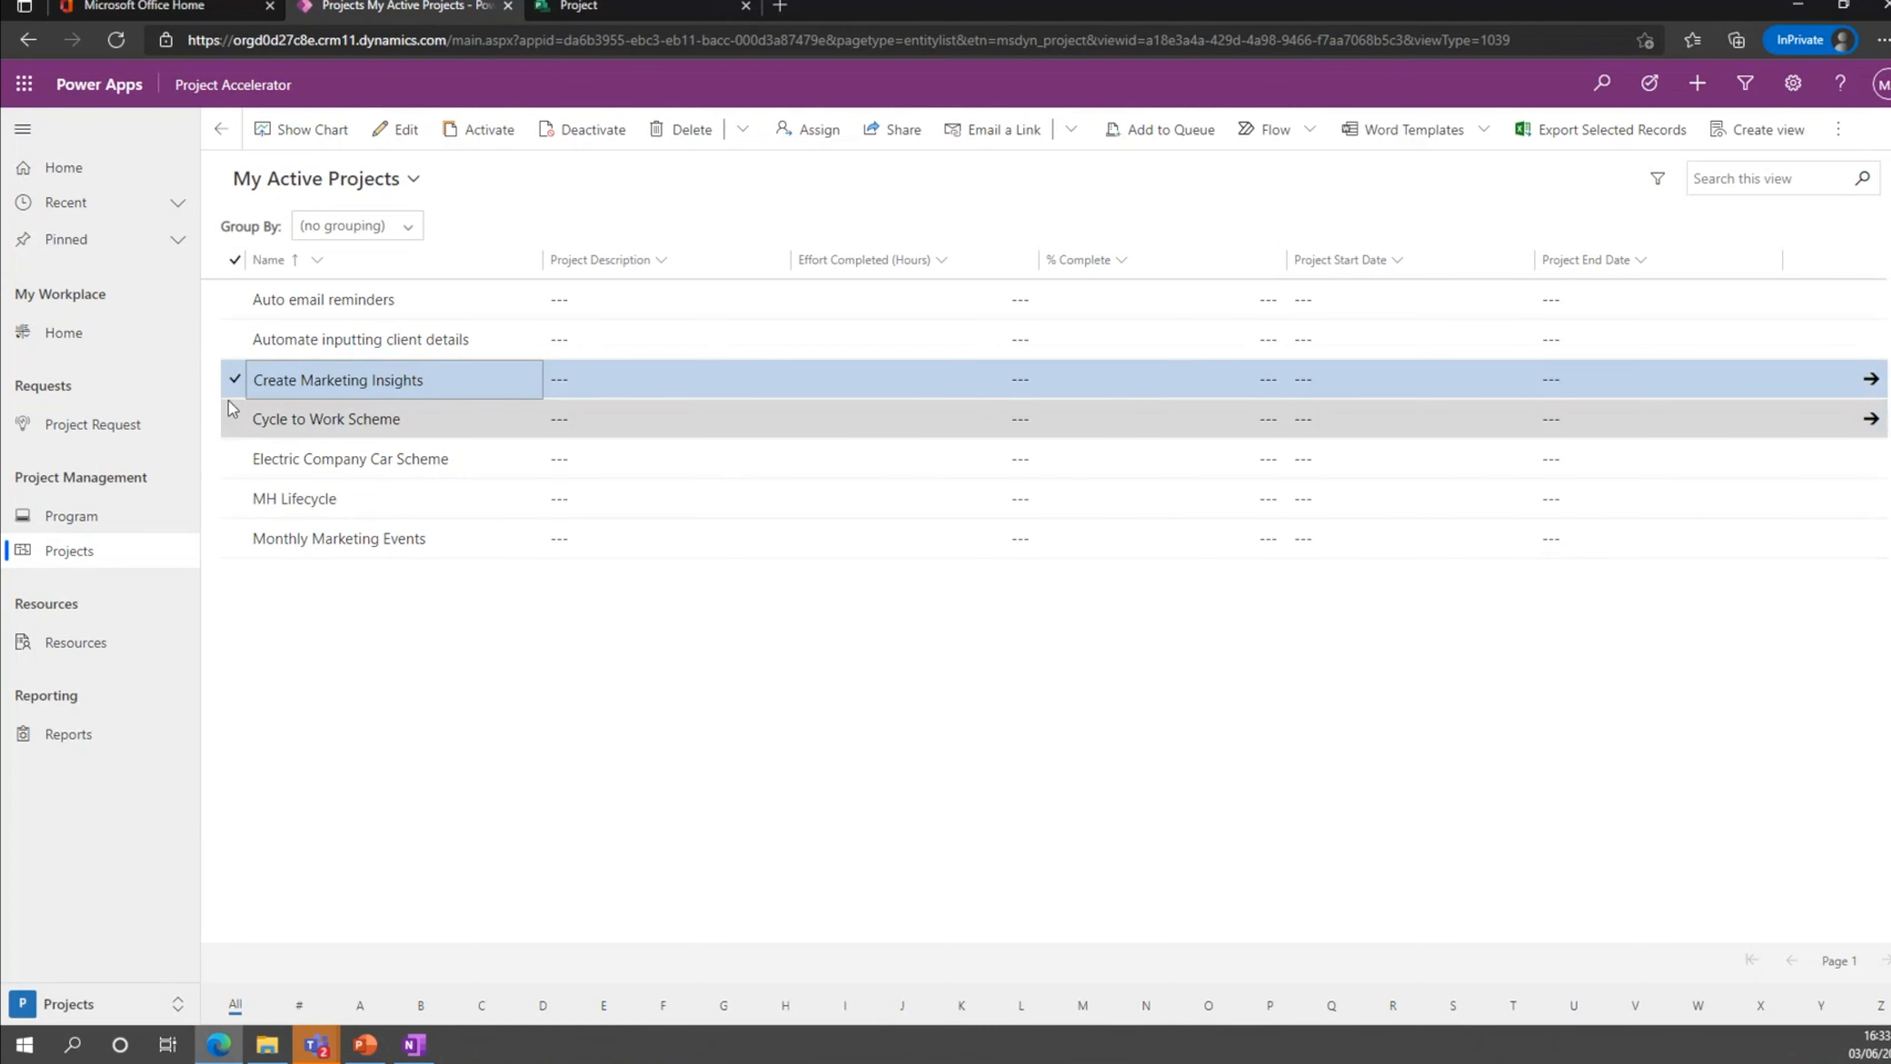
left_click(235, 384)
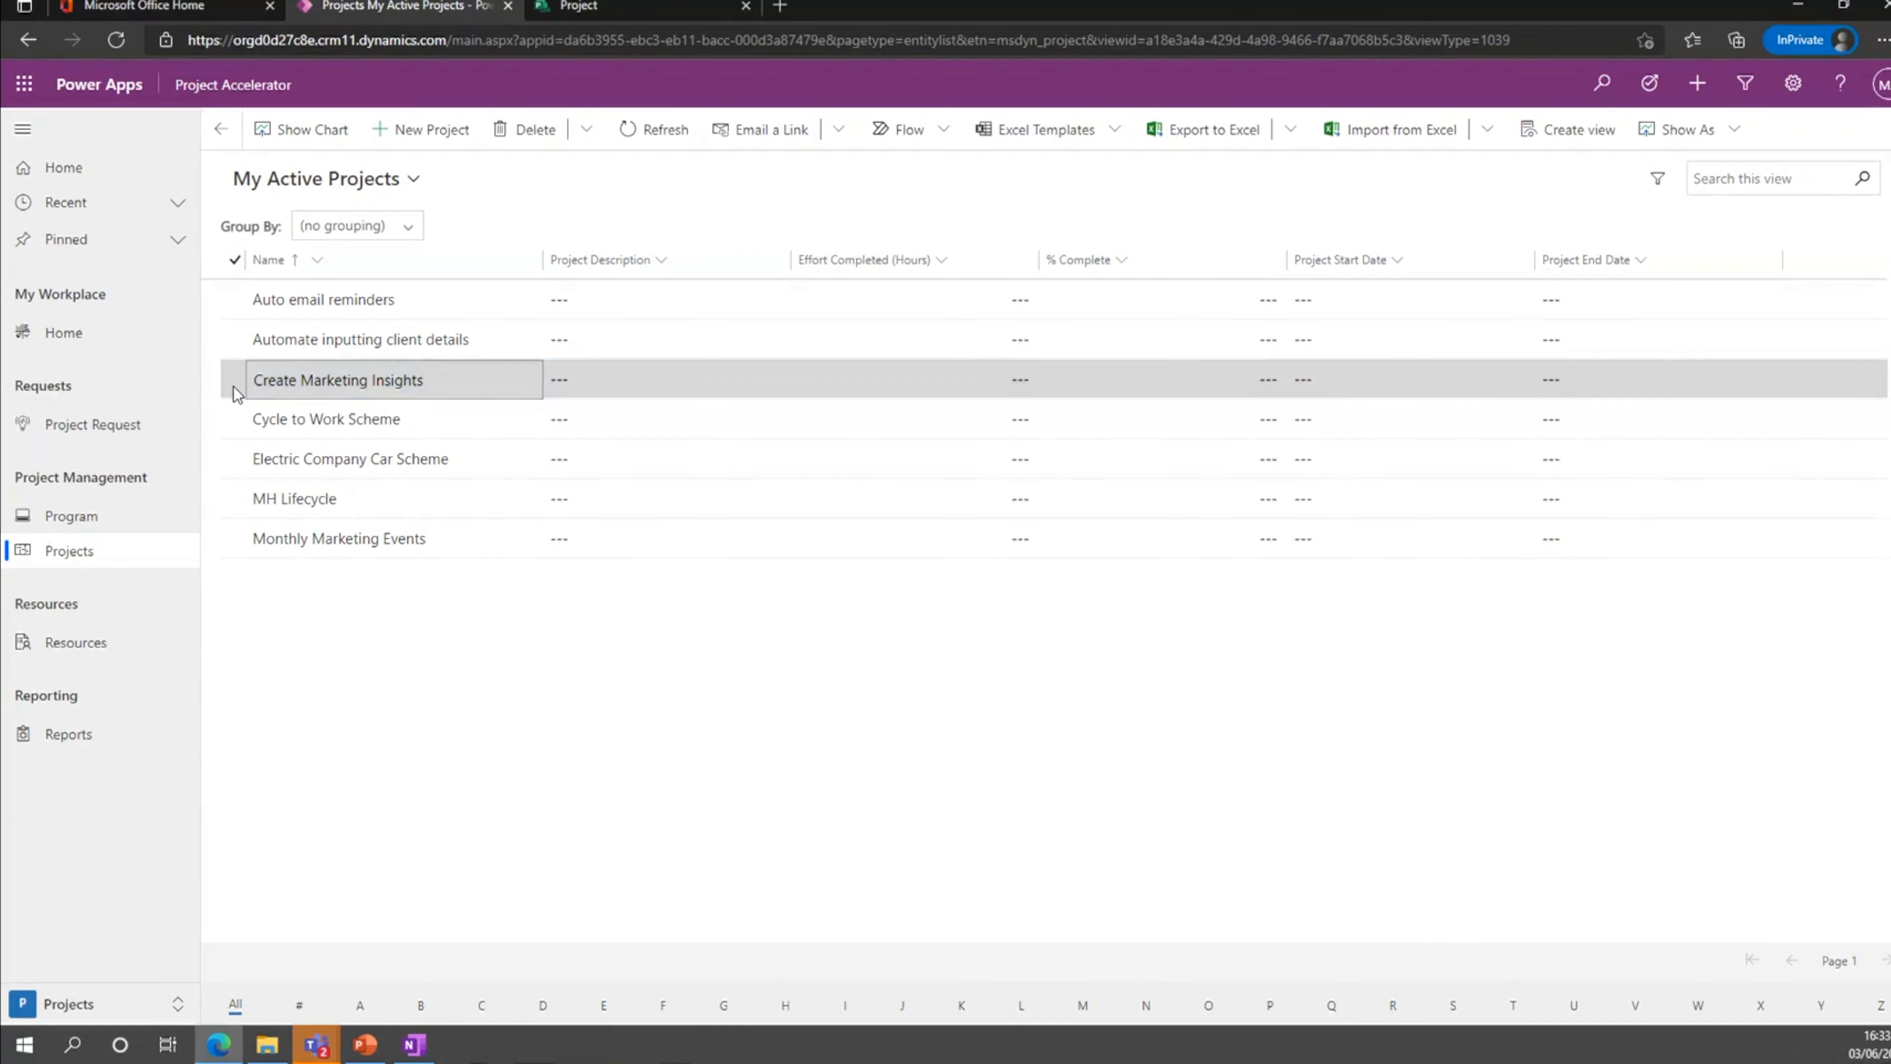
double_click(238, 392)
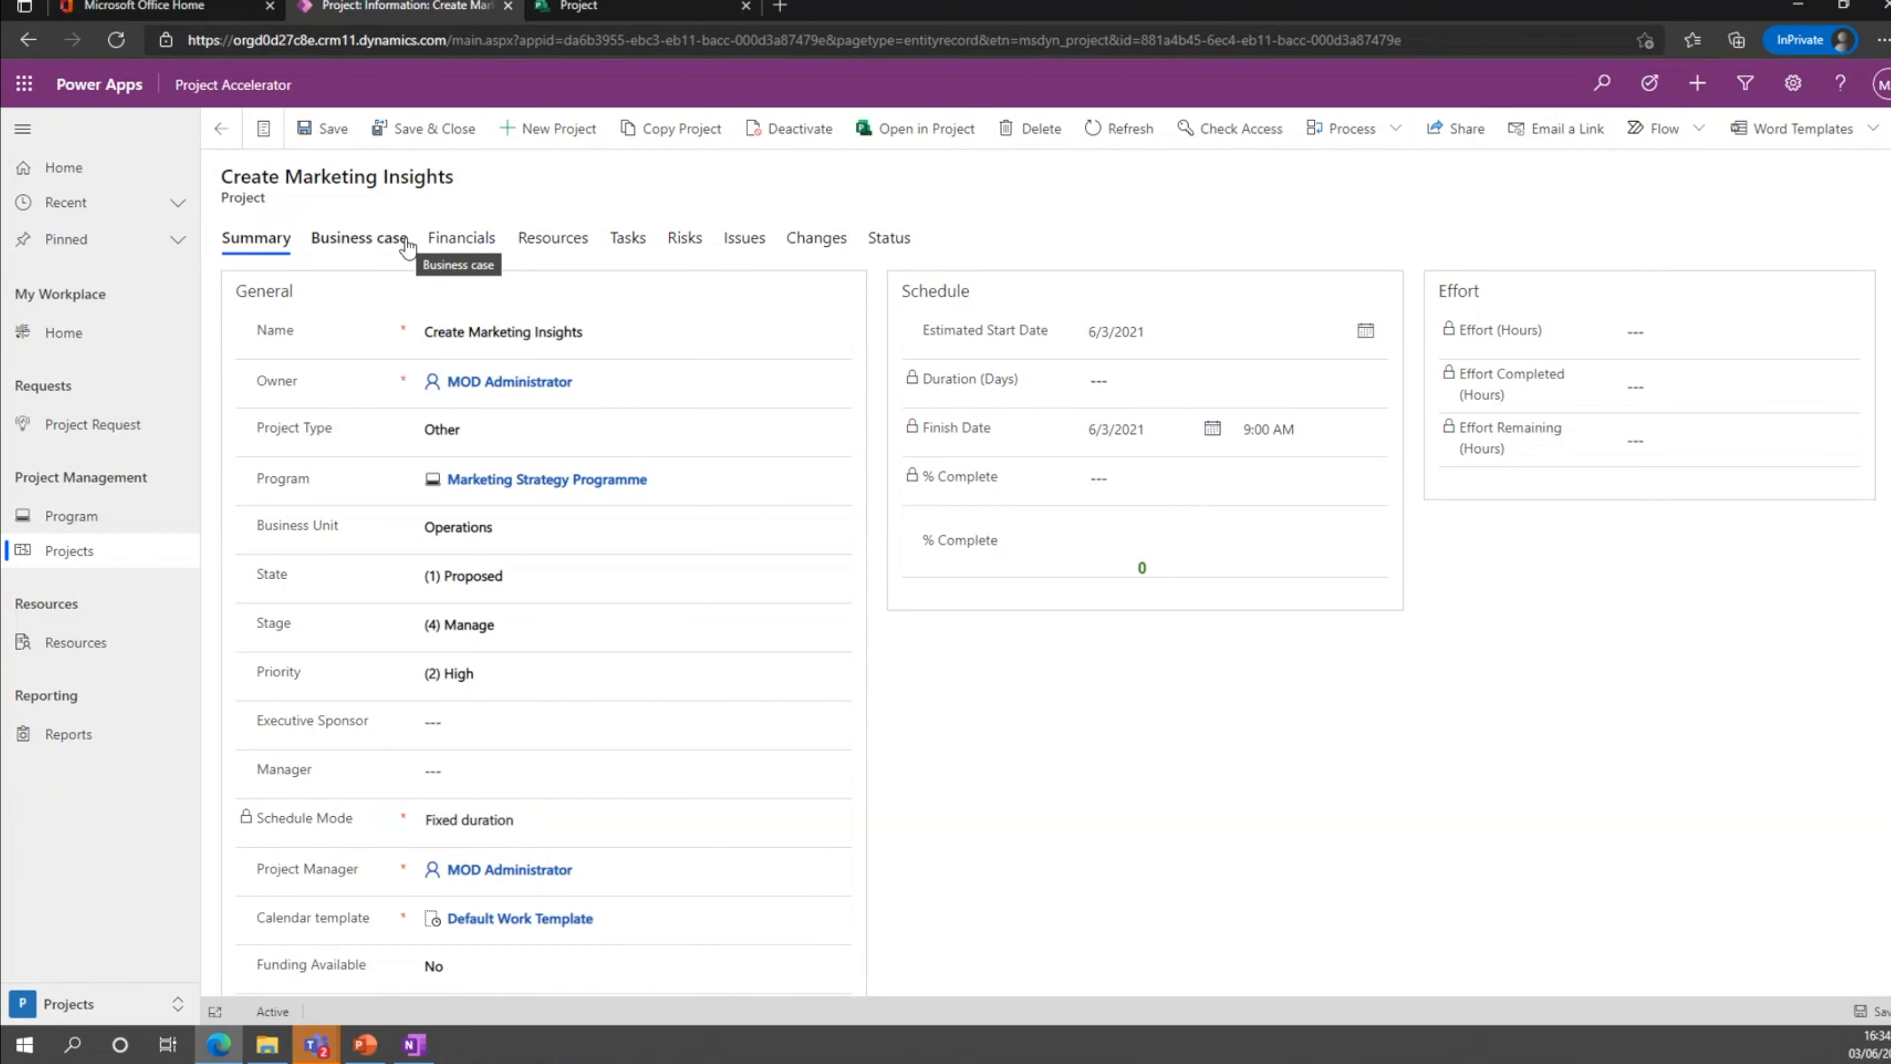
Open the Carbon Efficiency Programme from the active programs and review its linked projects and timeline notes.
left_click(131, 527)
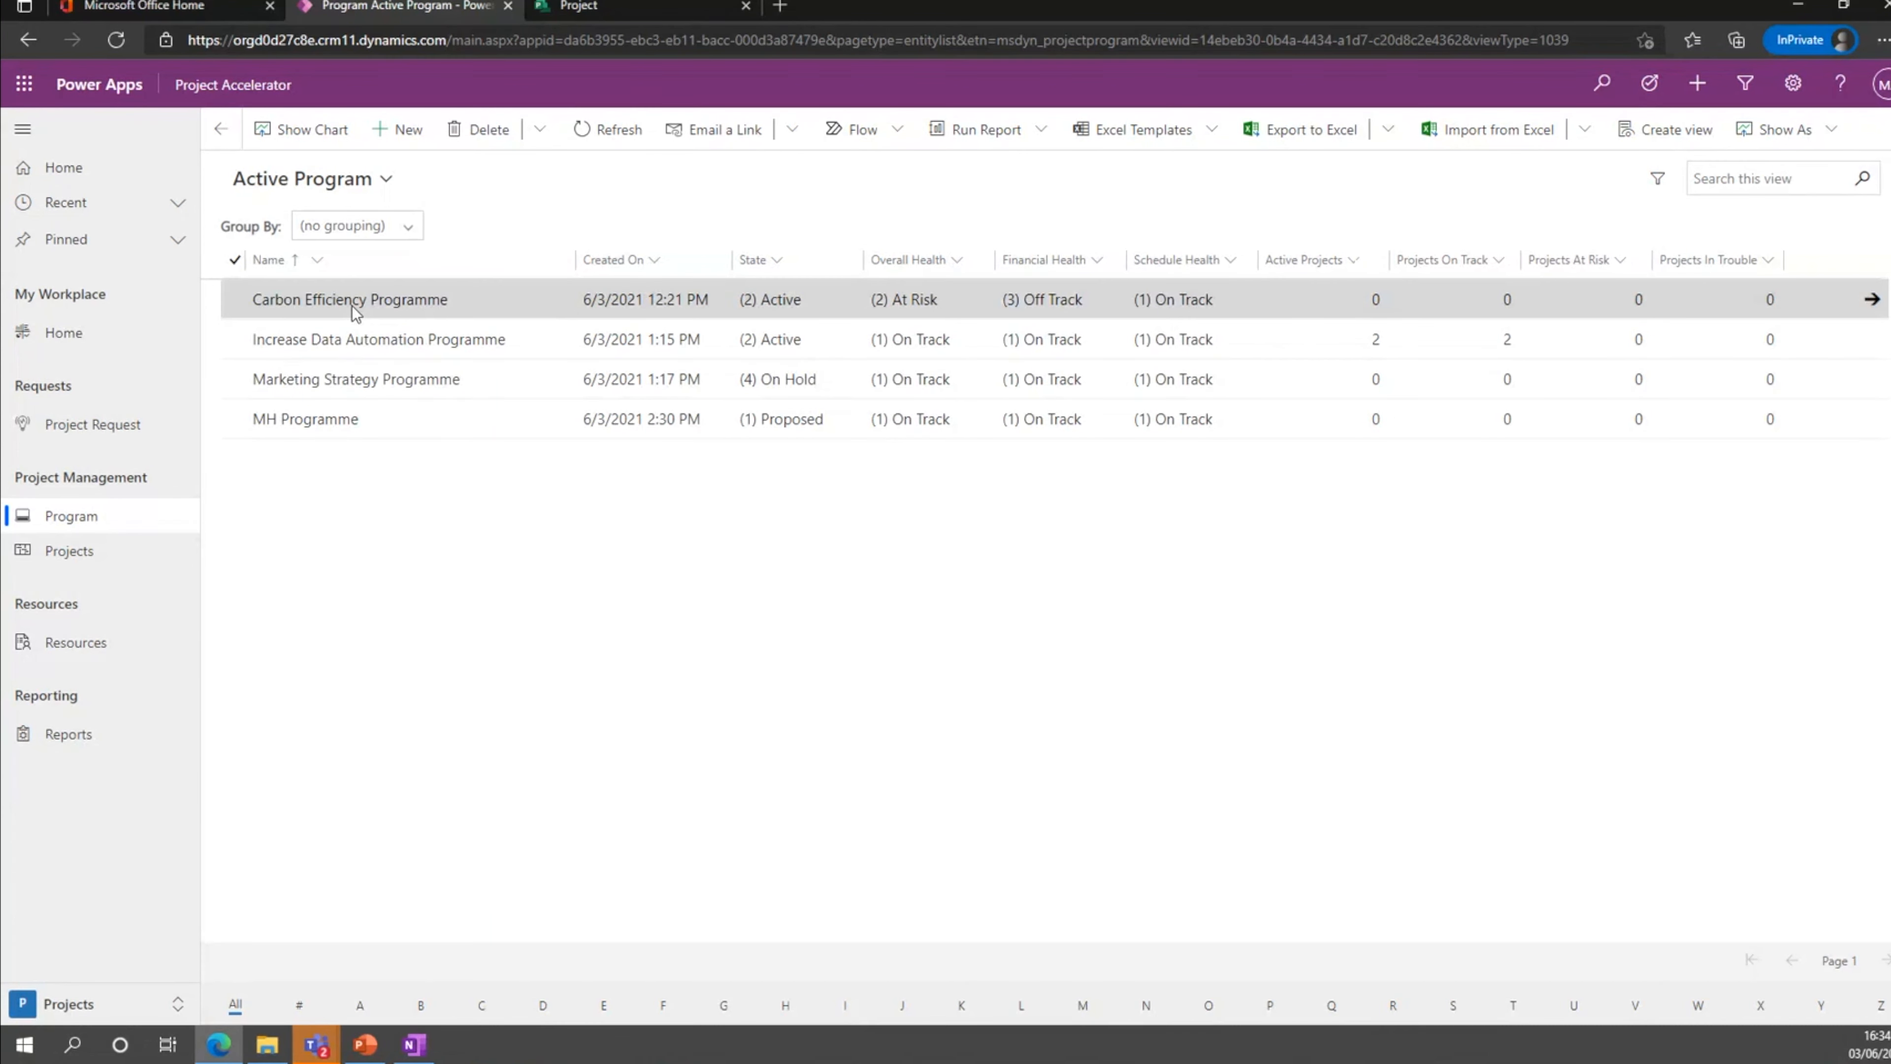
left_click(352, 306)
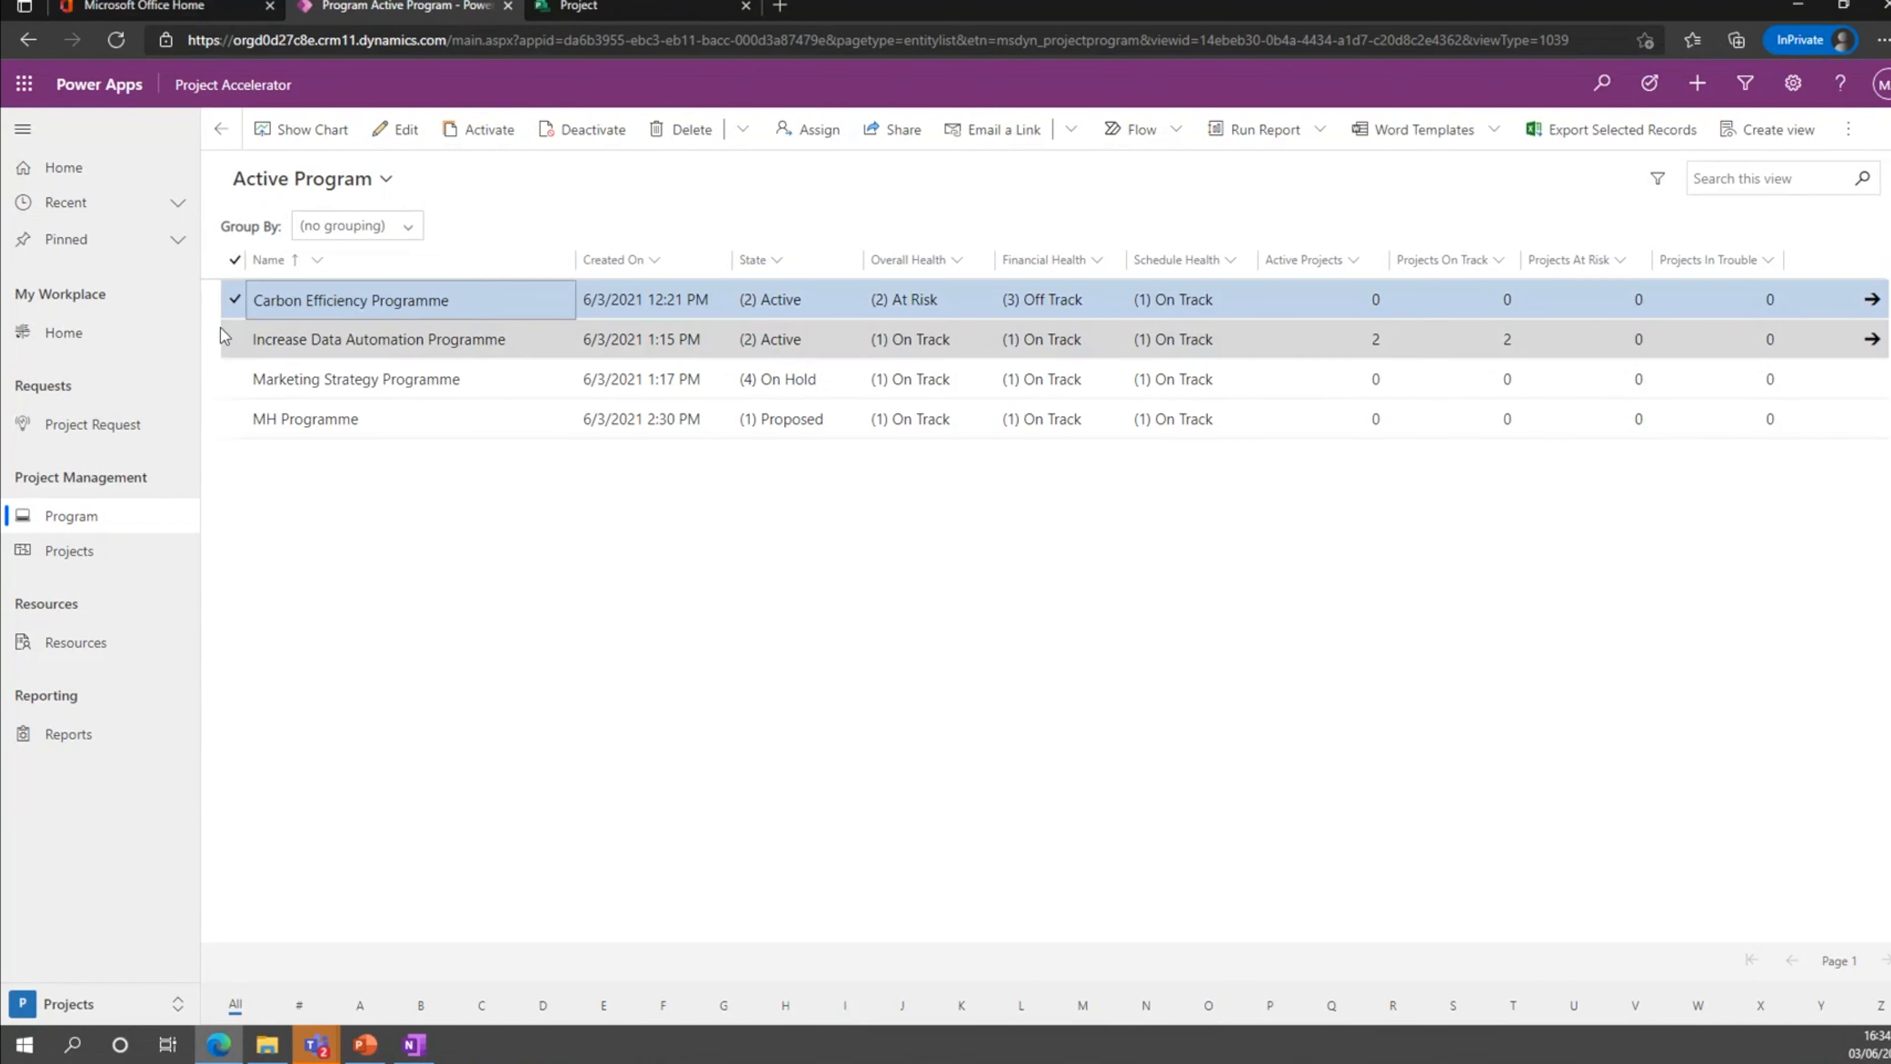
left_click(230, 307)
double_click(232, 302)
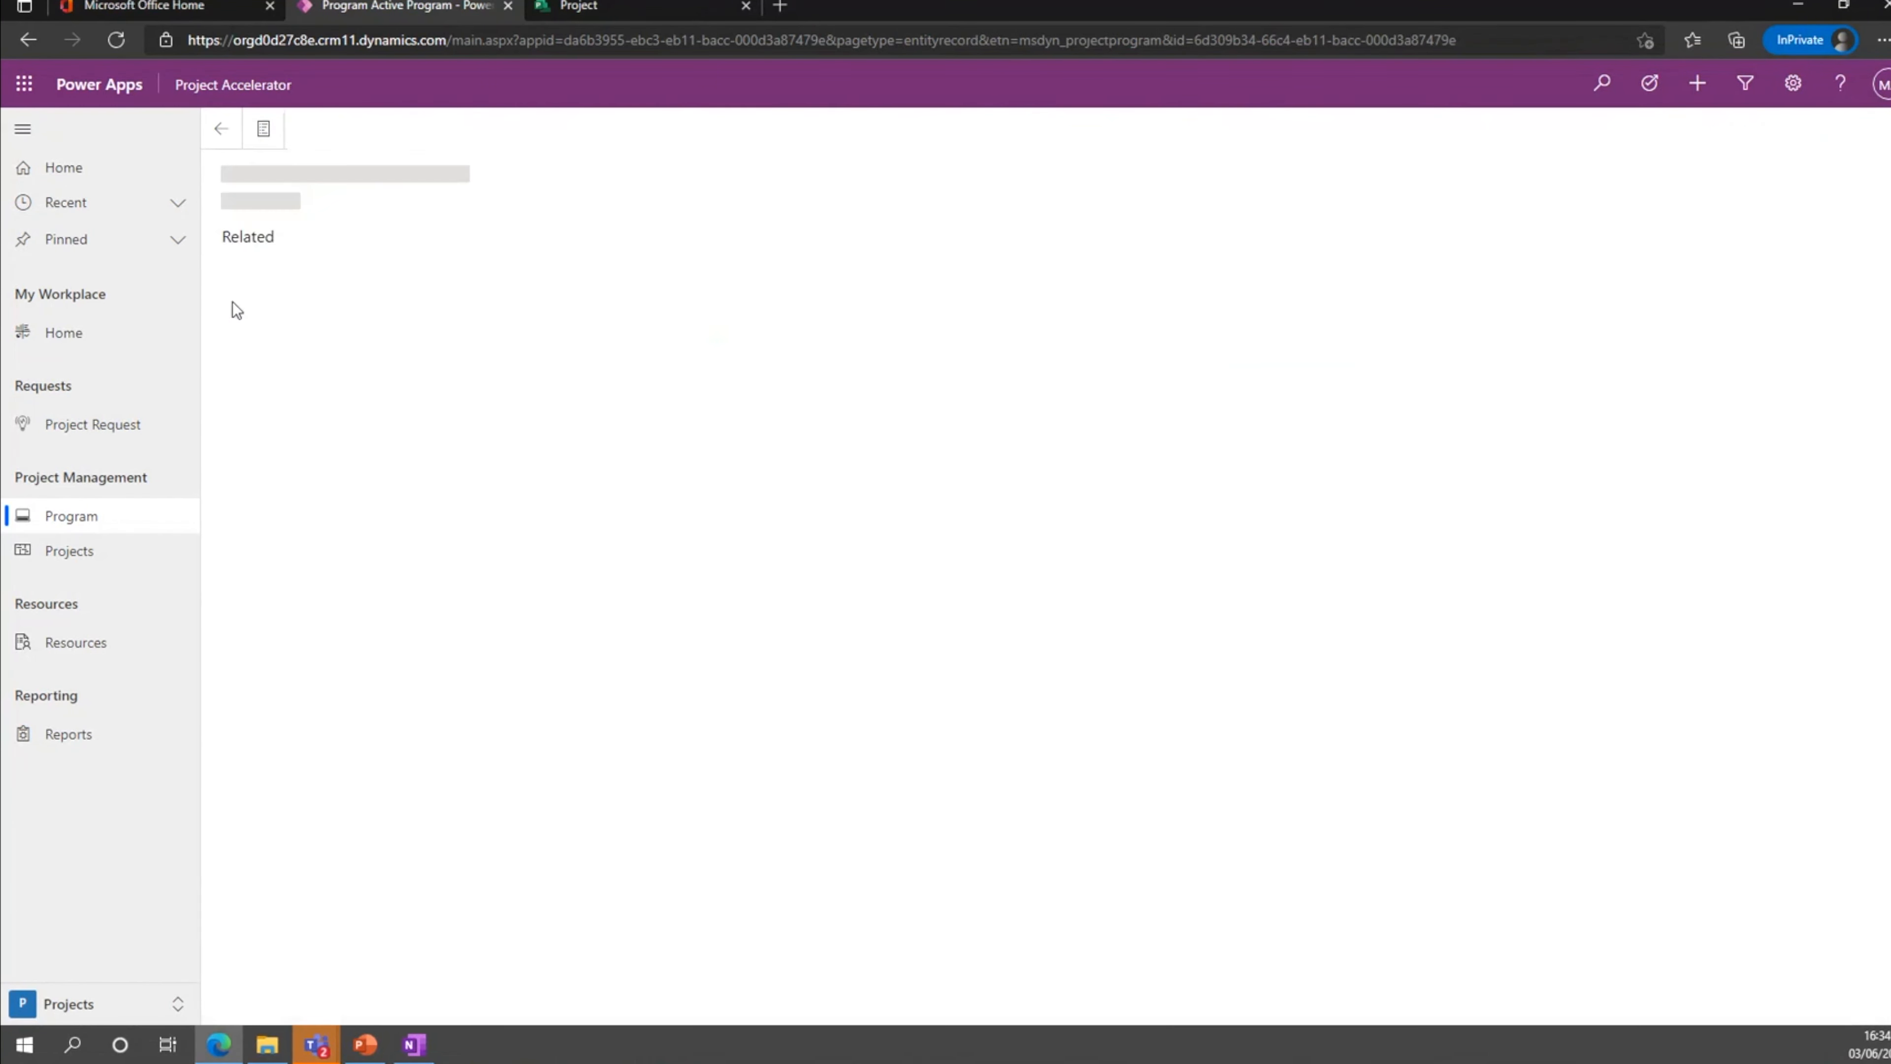
left_click(469, 240)
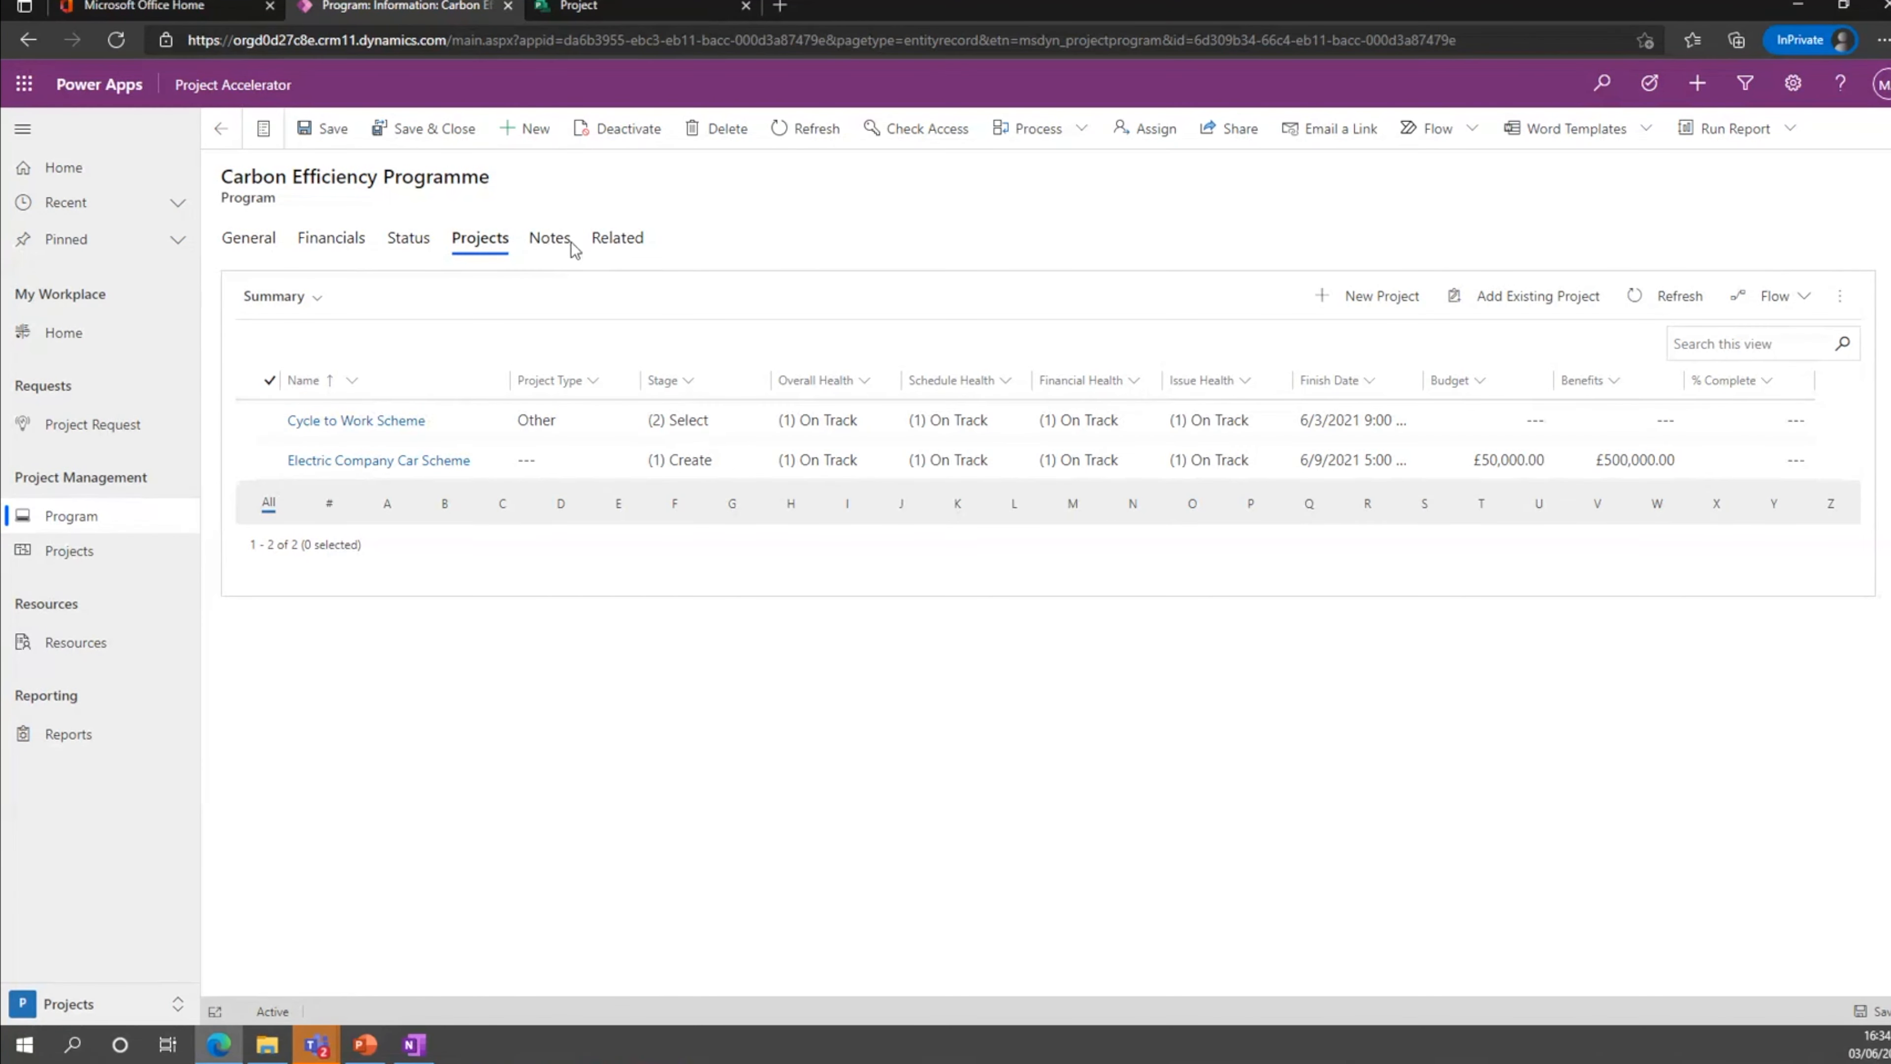
left_click(550, 247)
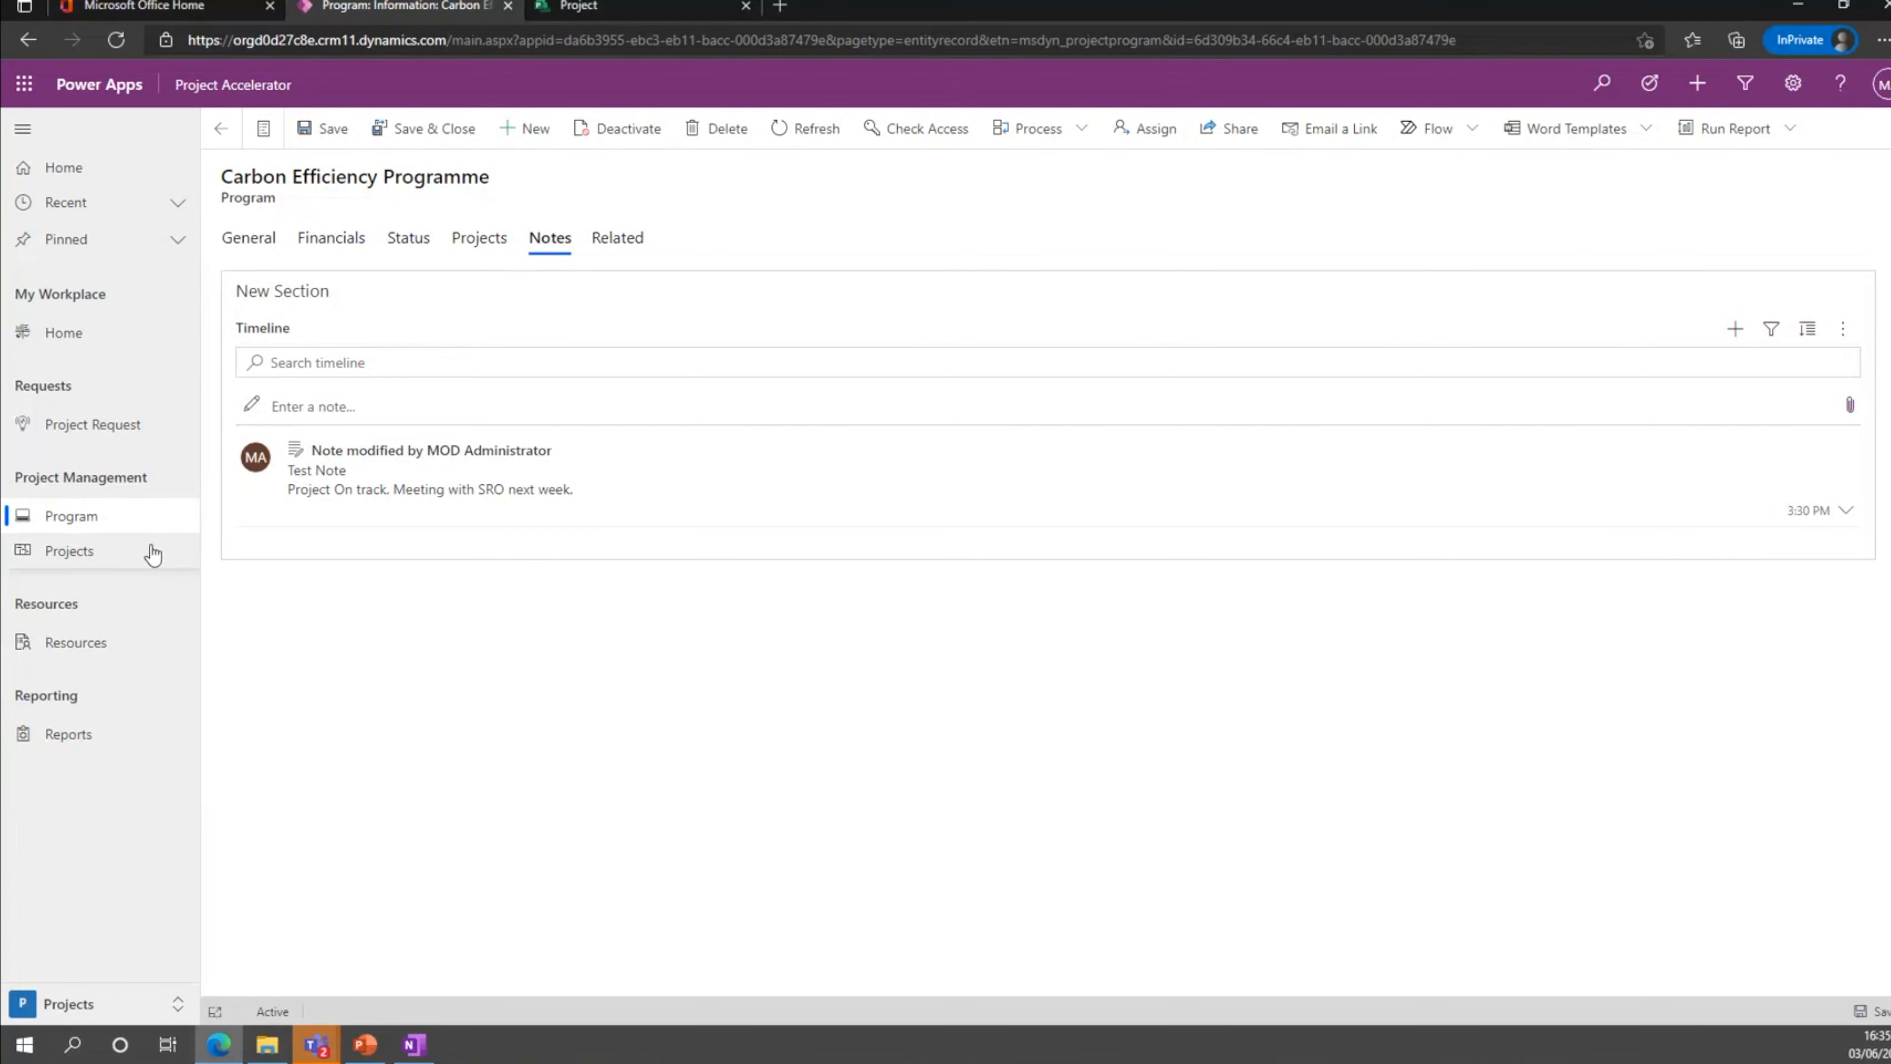
Open the Electric Company Car Scheme project from the active projects list.
left_click(130, 555)
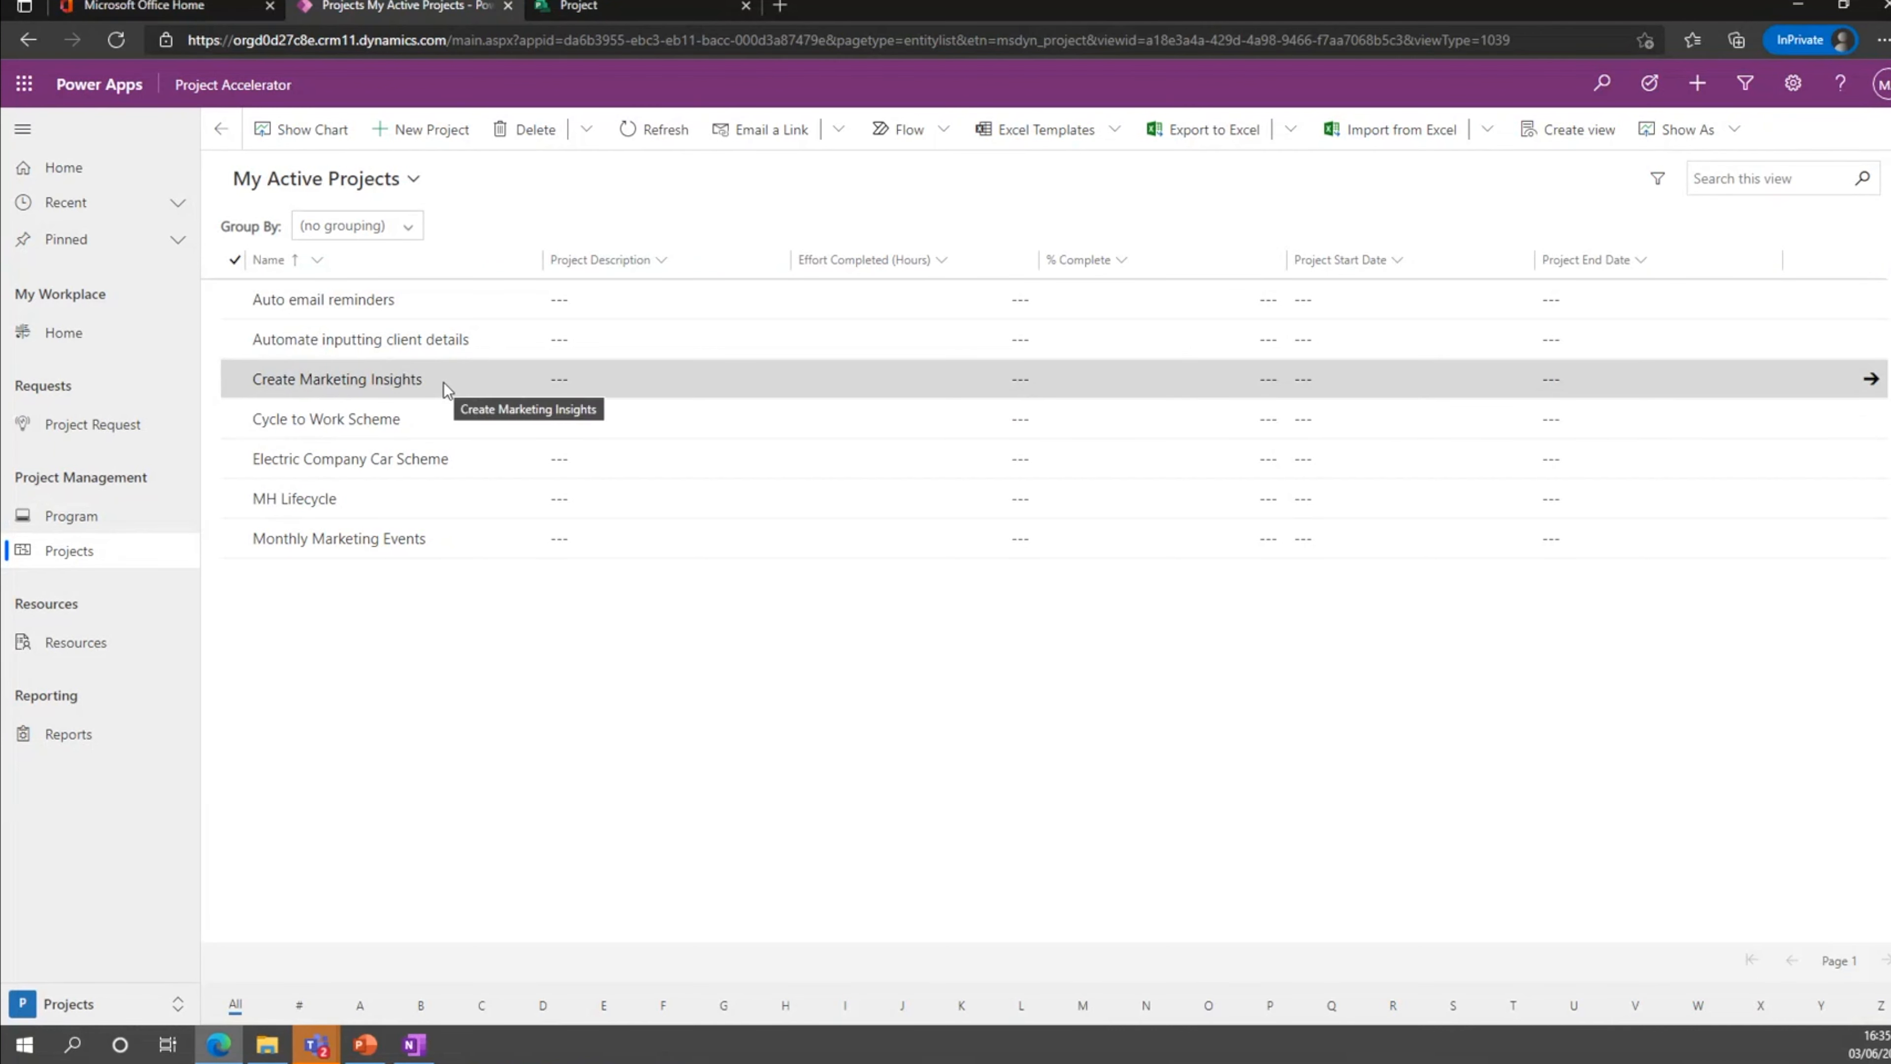
left_click(447, 458)
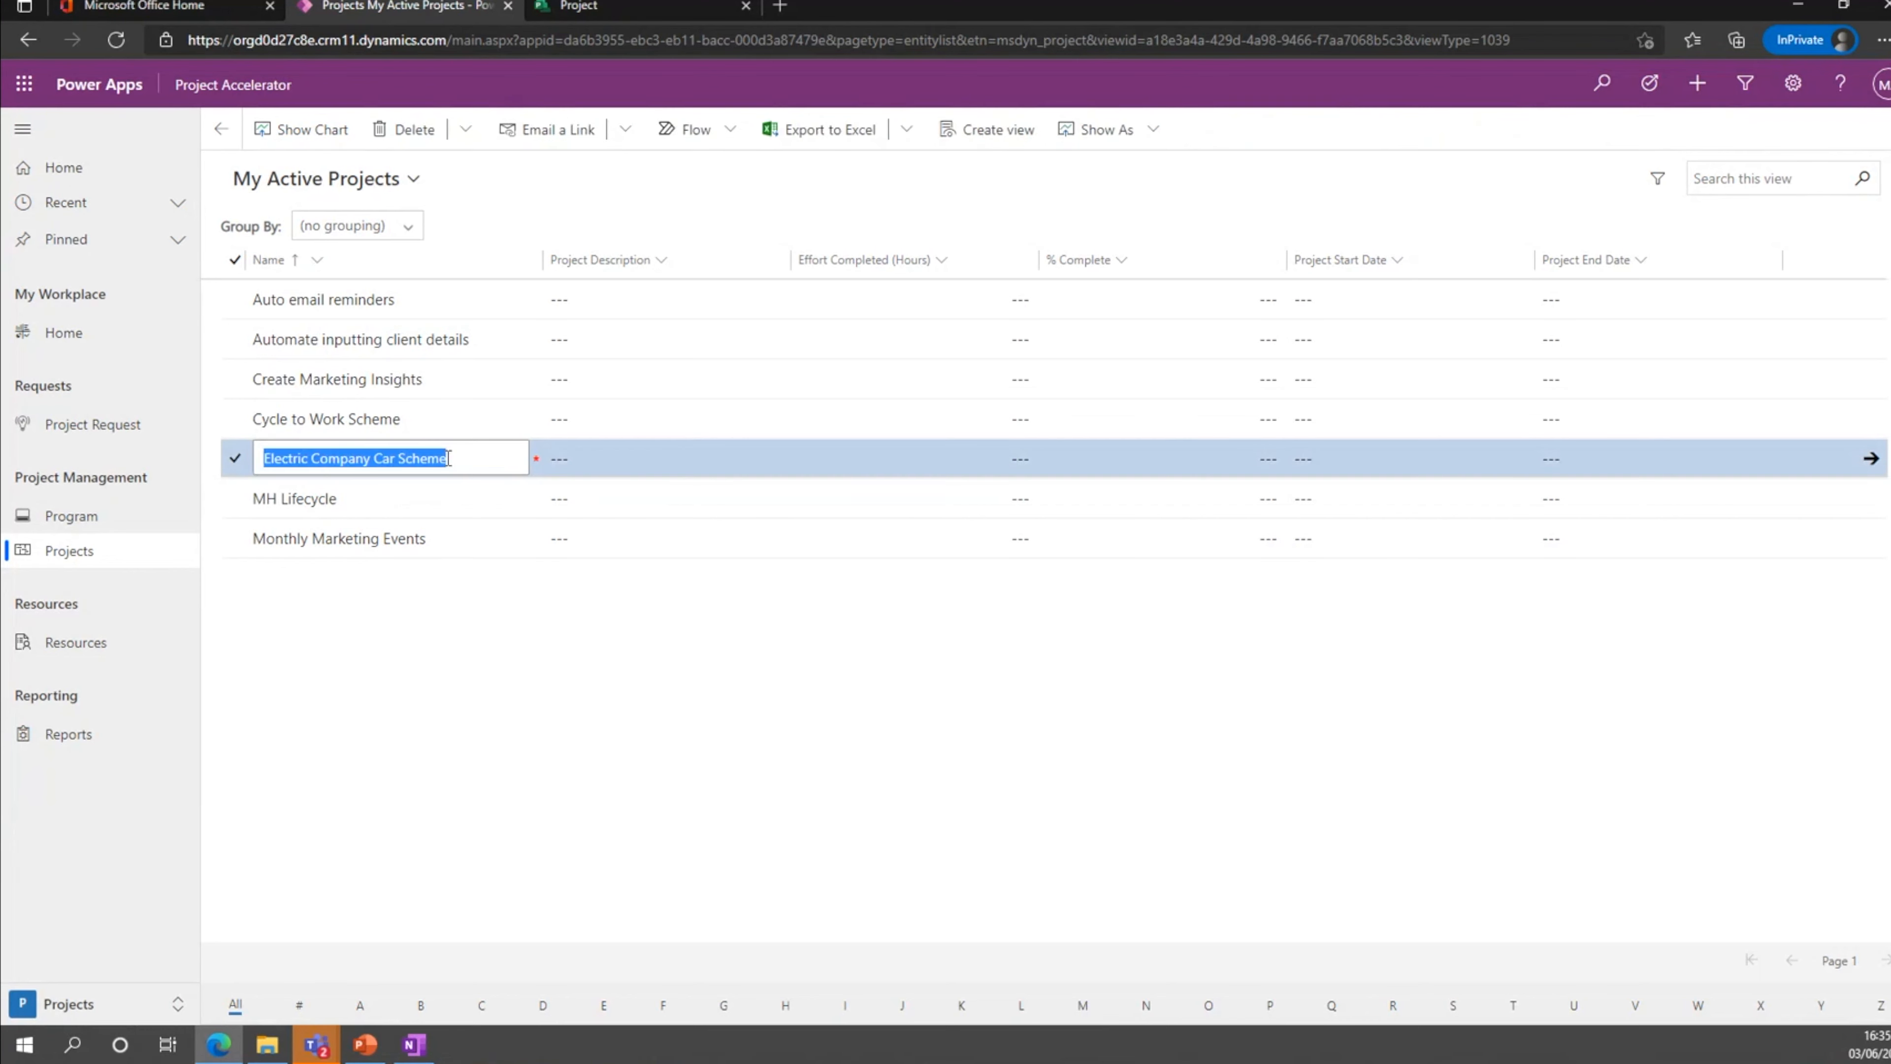
left_click(237, 465)
double_click(521, 458)
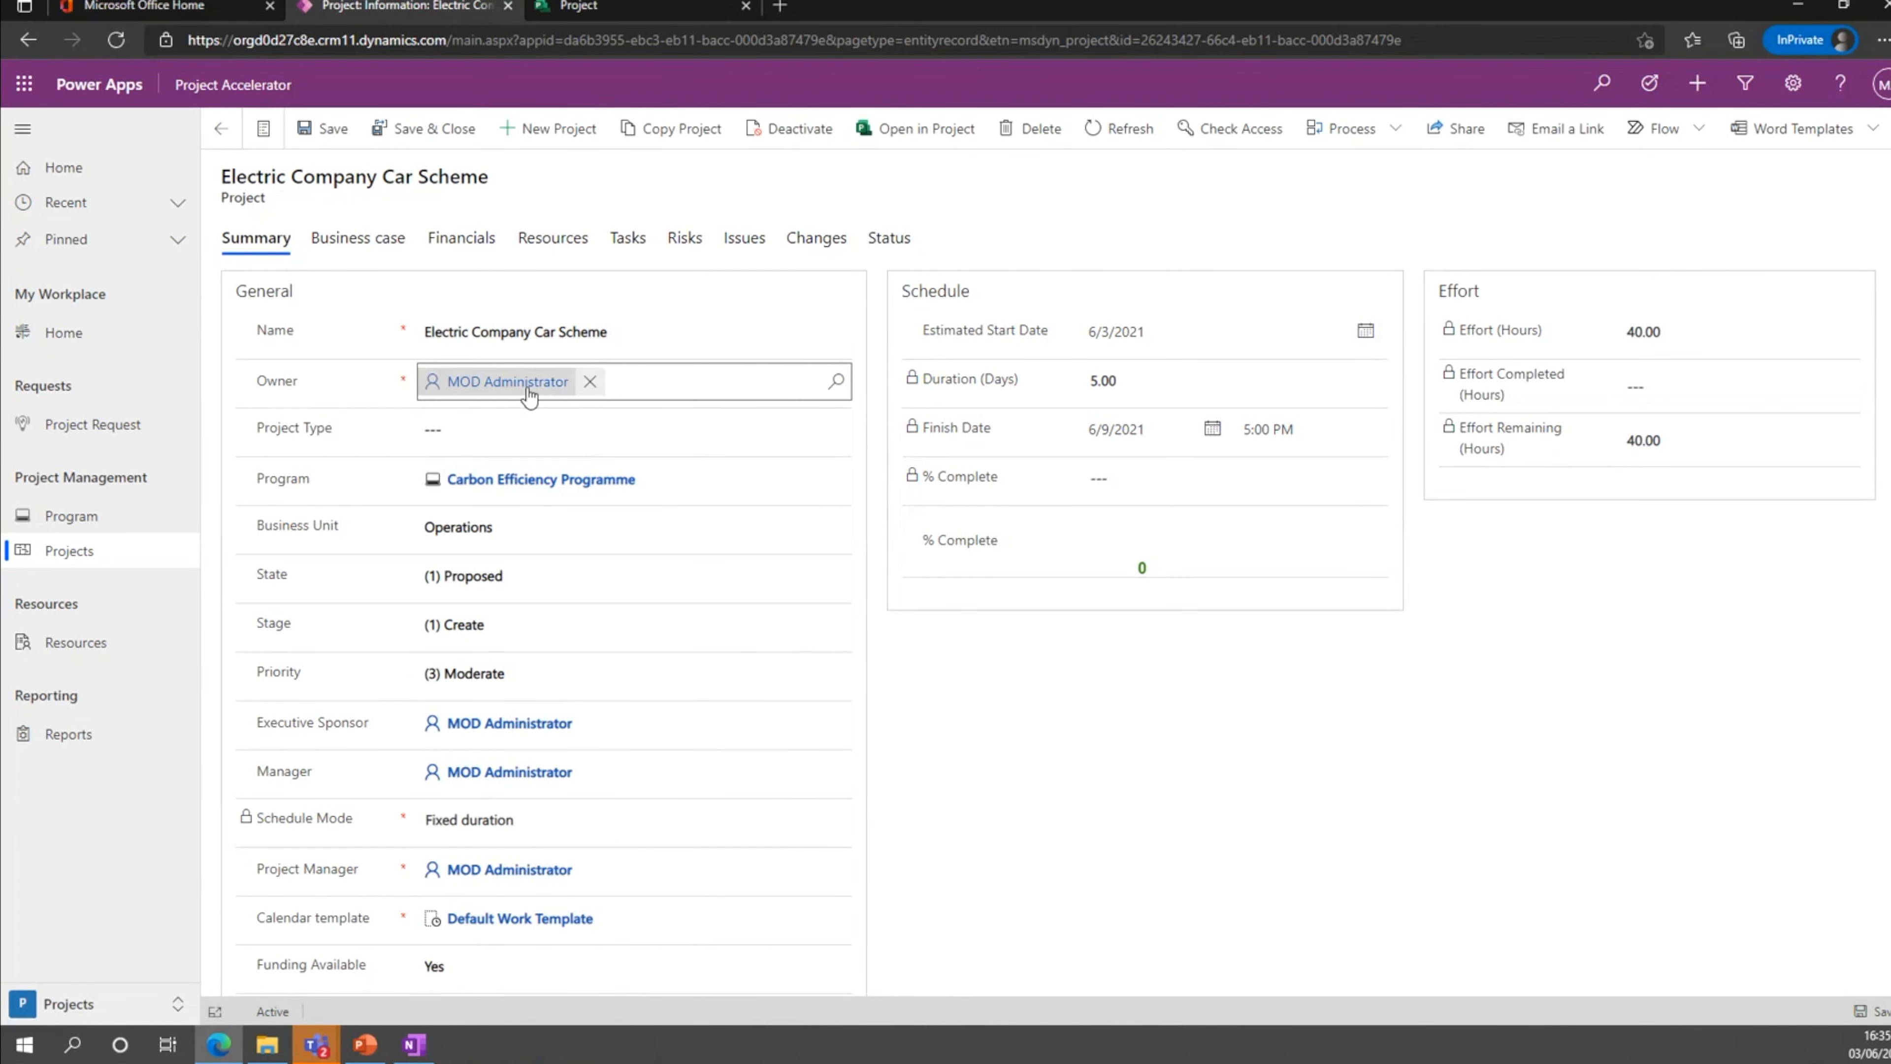
Set the project's Project Type to Internal Readiness and its Stage to (2) Select, and look over the summary fields.
left_click(478, 431)
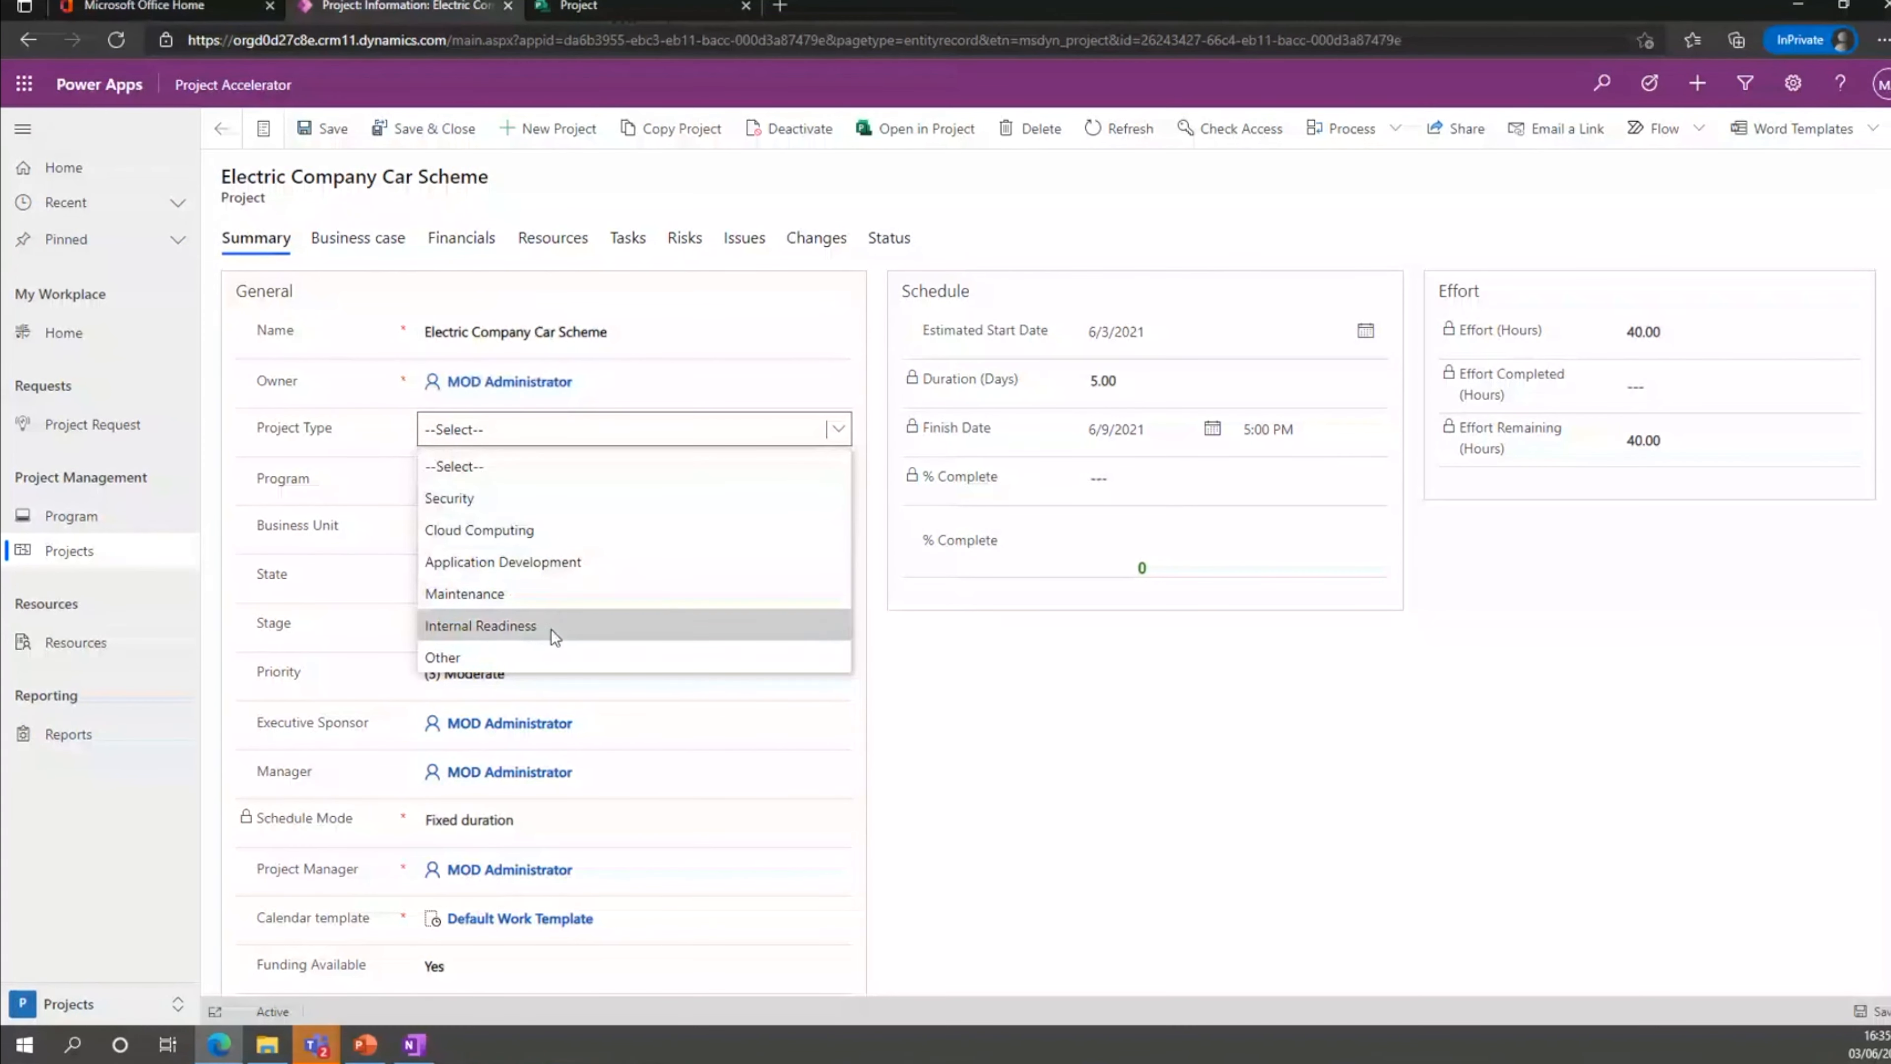
left_click(534, 625)
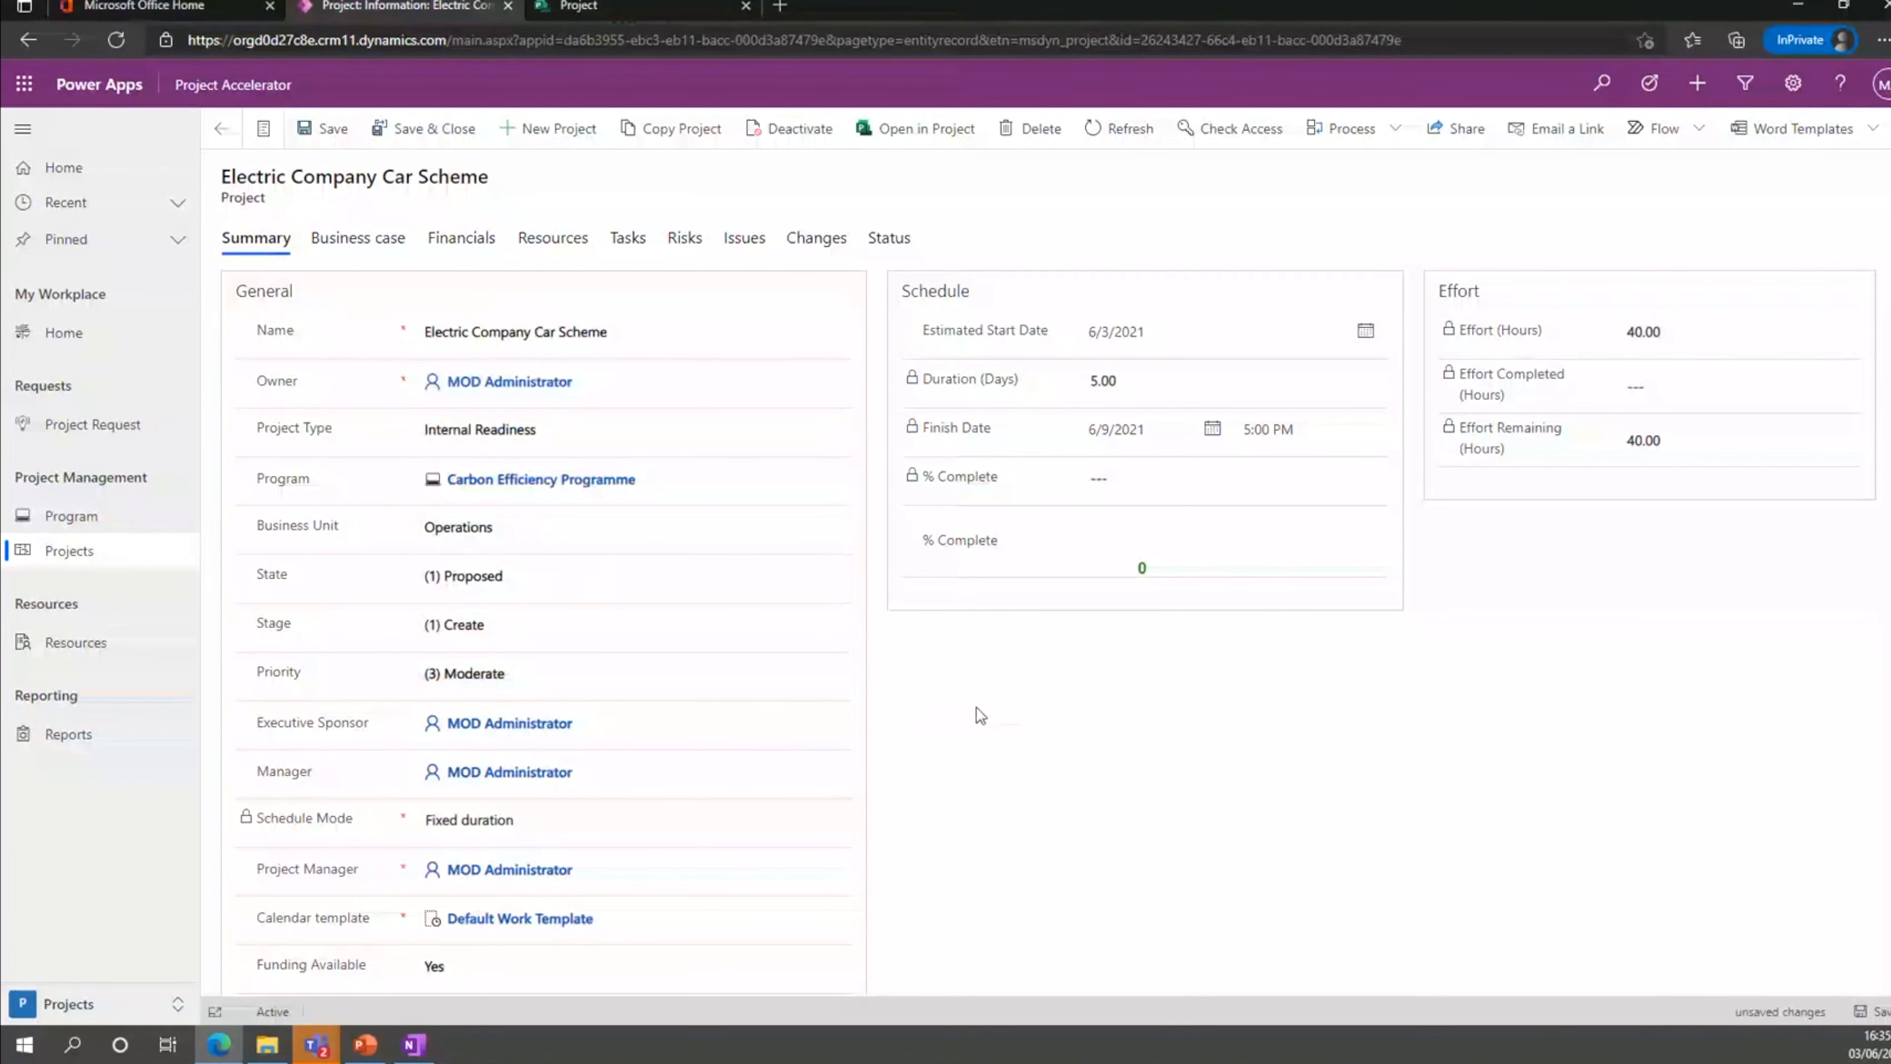
left_click(543, 638)
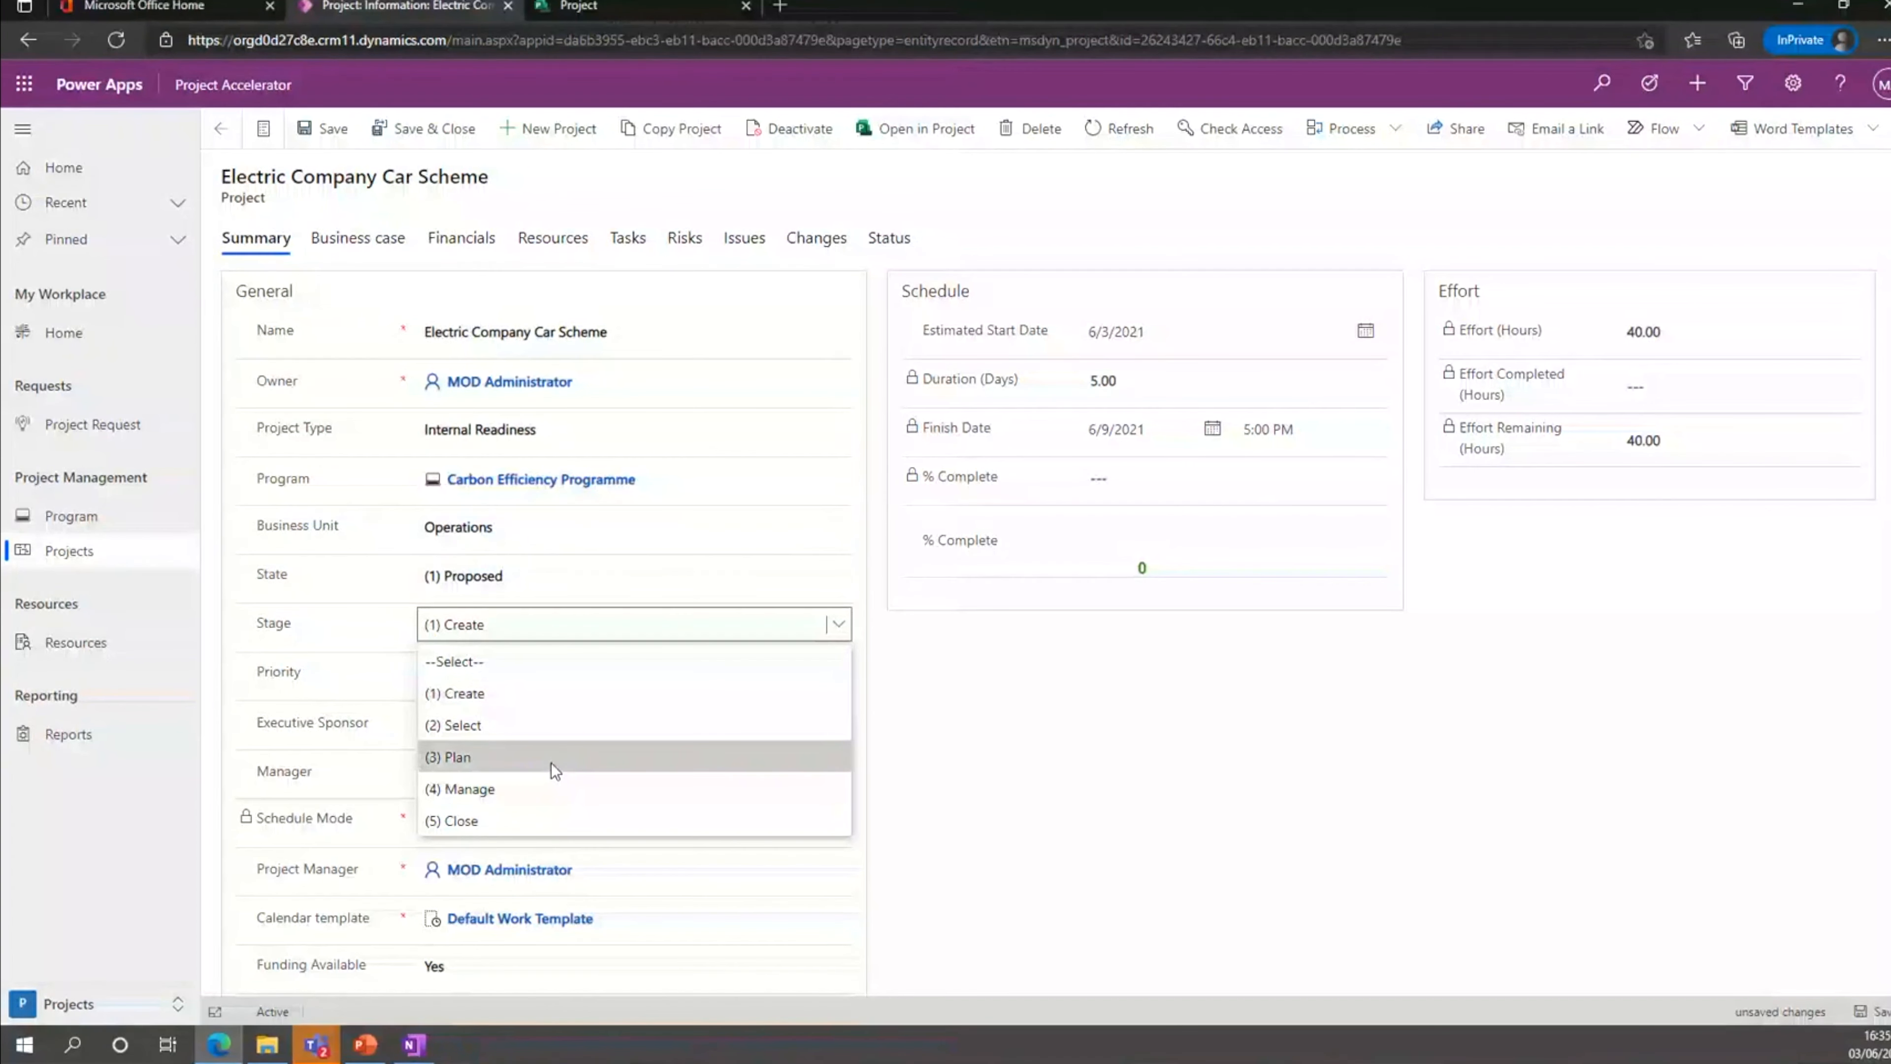
left_click(539, 734)
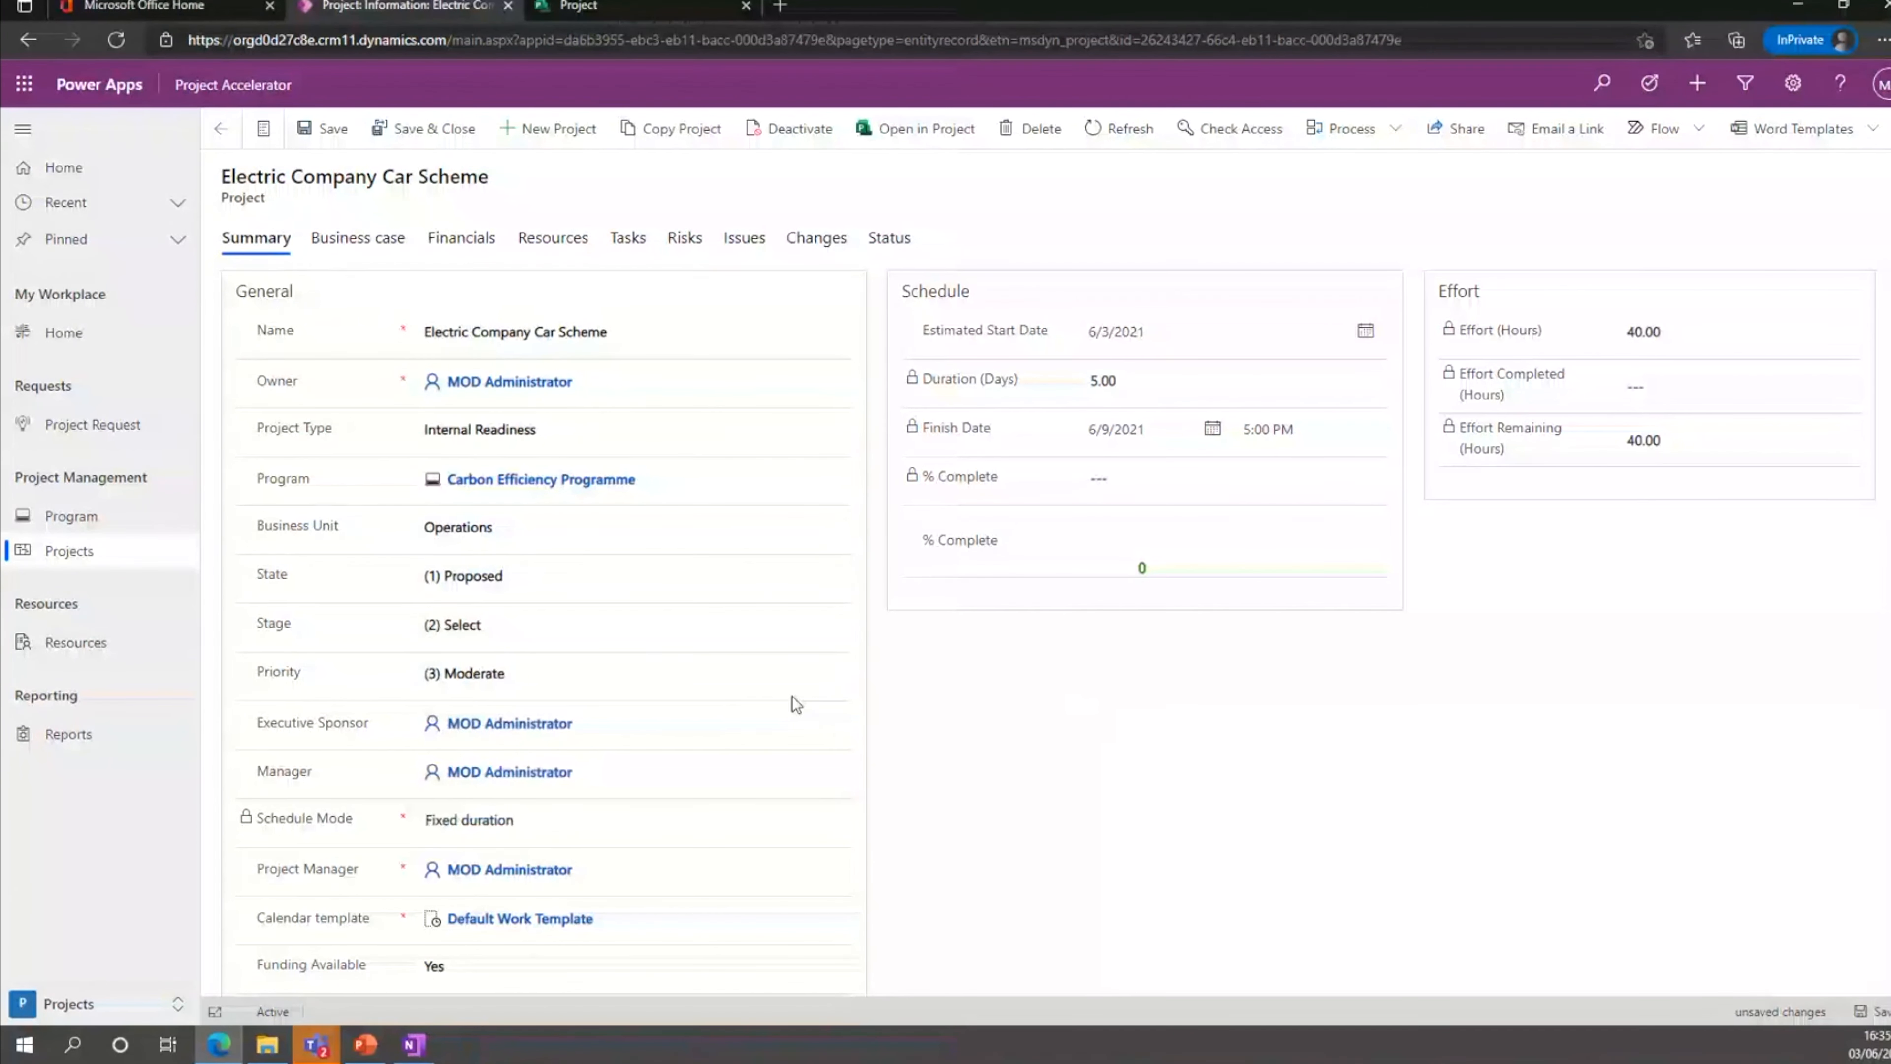
scroll(654, 690, "down", 1)
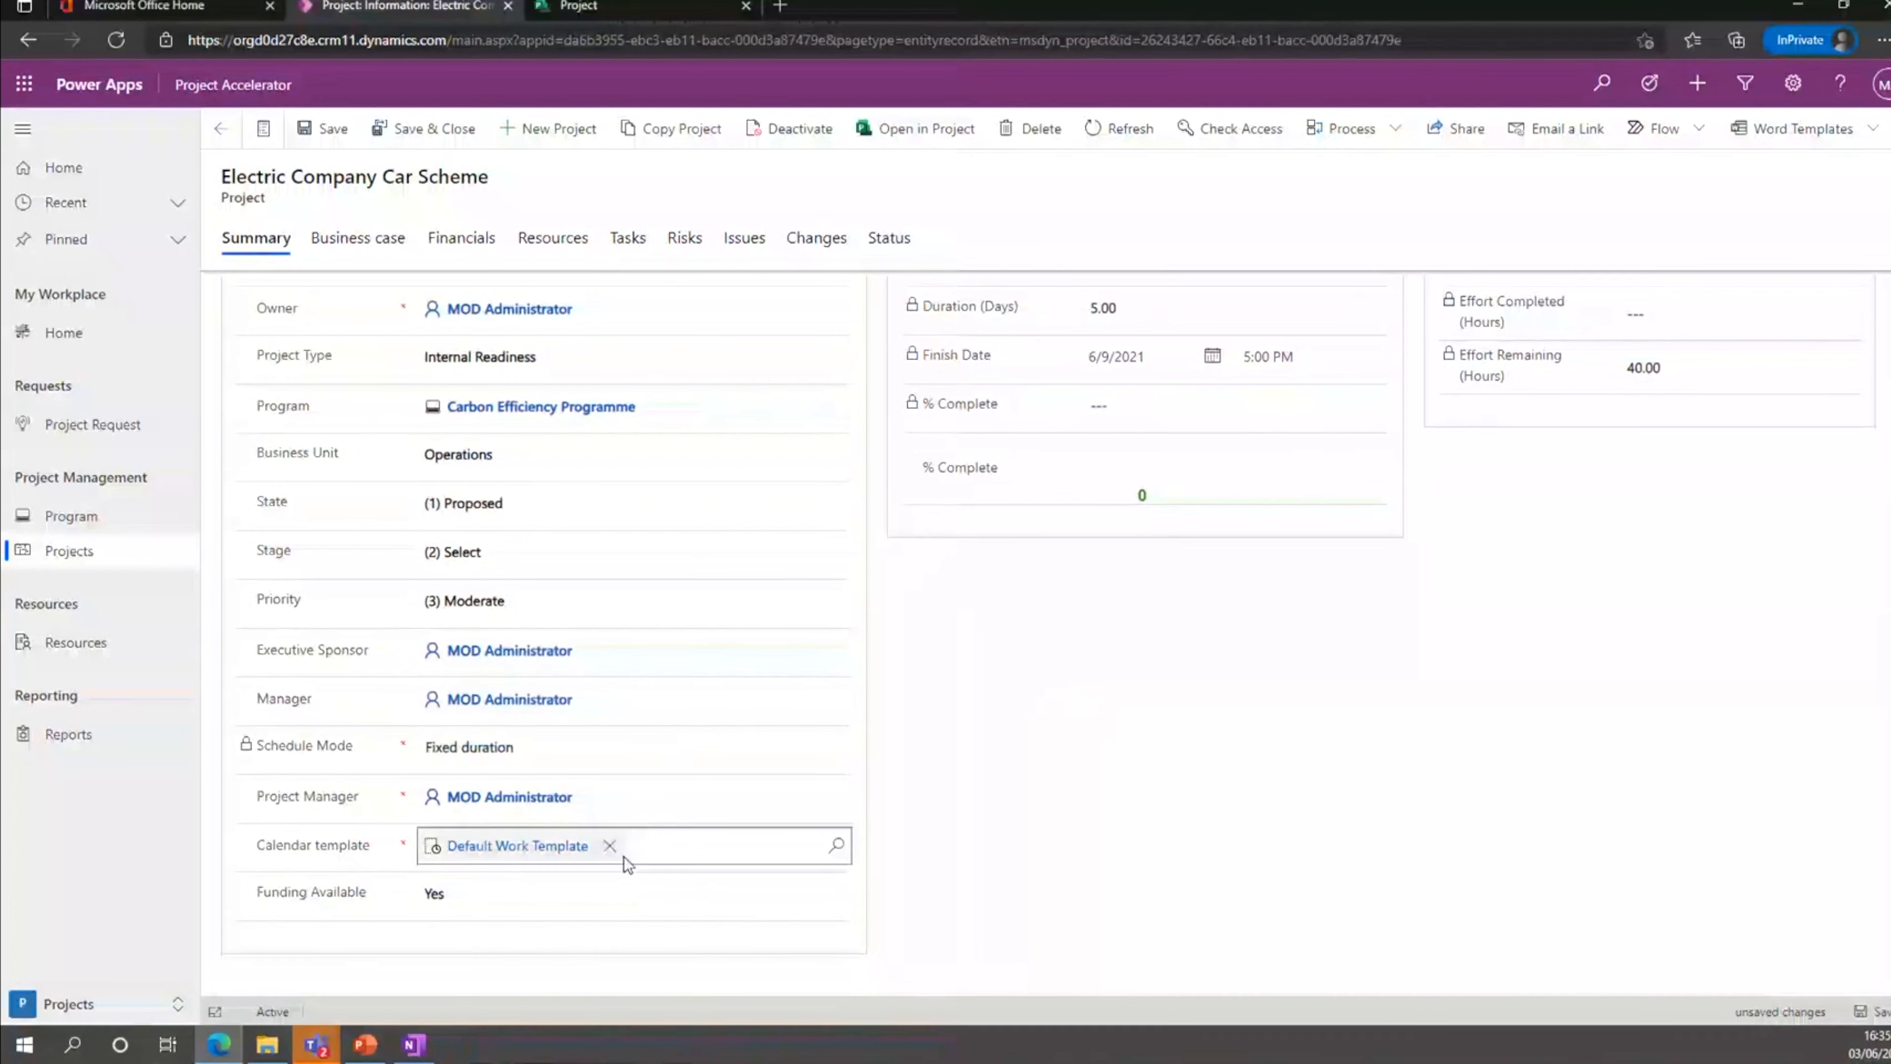
scroll(1049, 675, "up", 1)
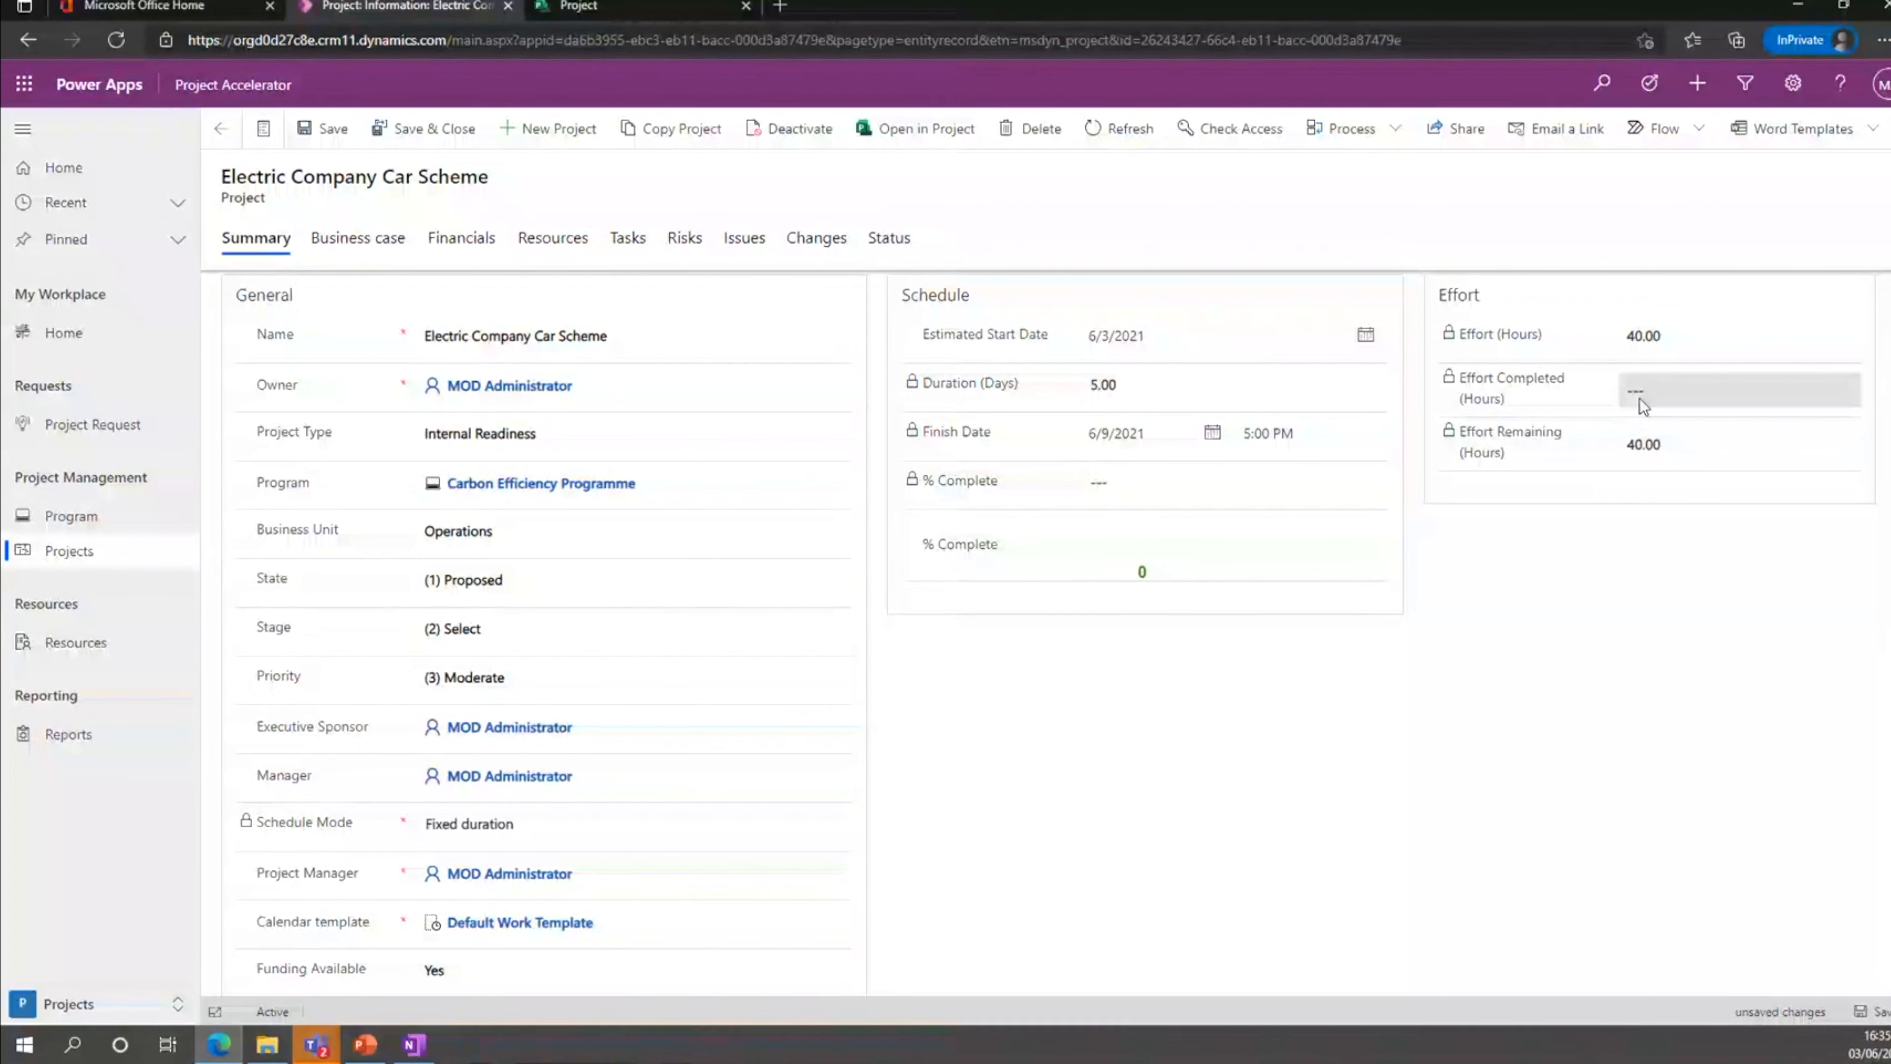
Review the project's business case with its prioritization, its financials and its team resources.
left_click(358, 239)
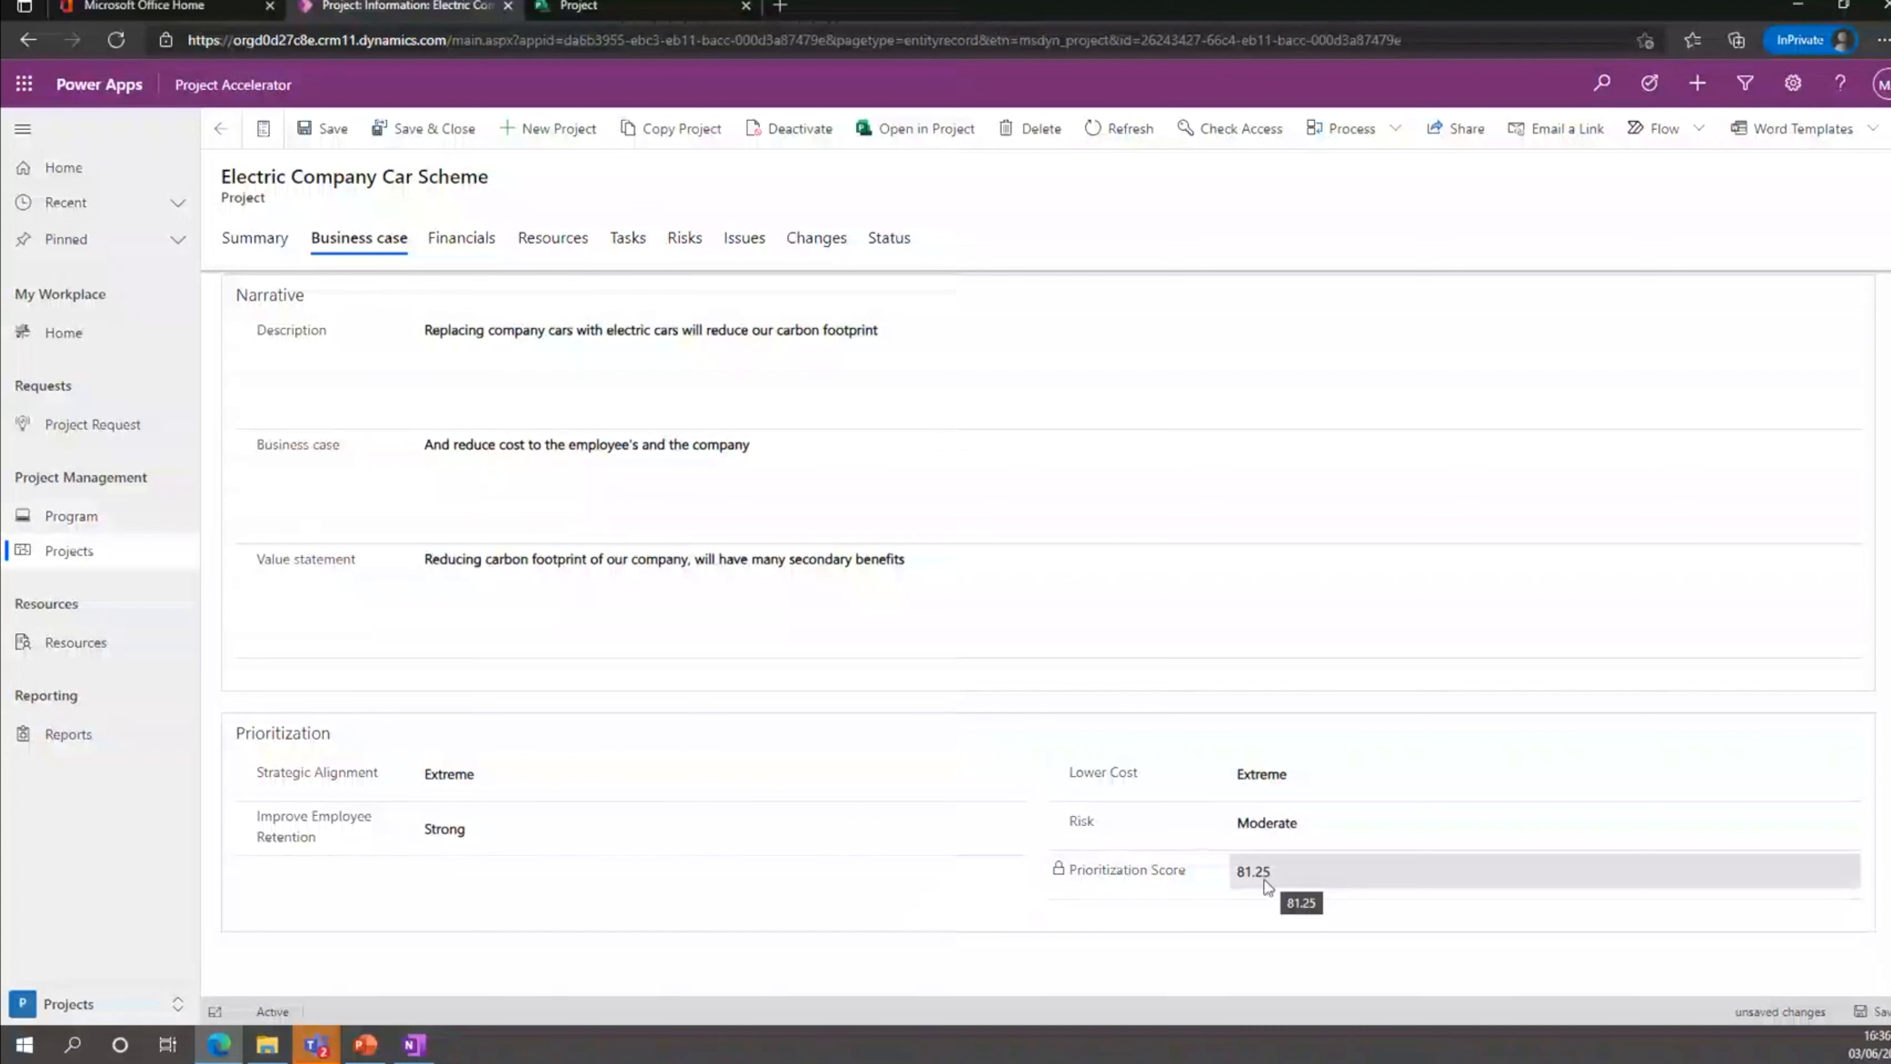
left_click(451, 240)
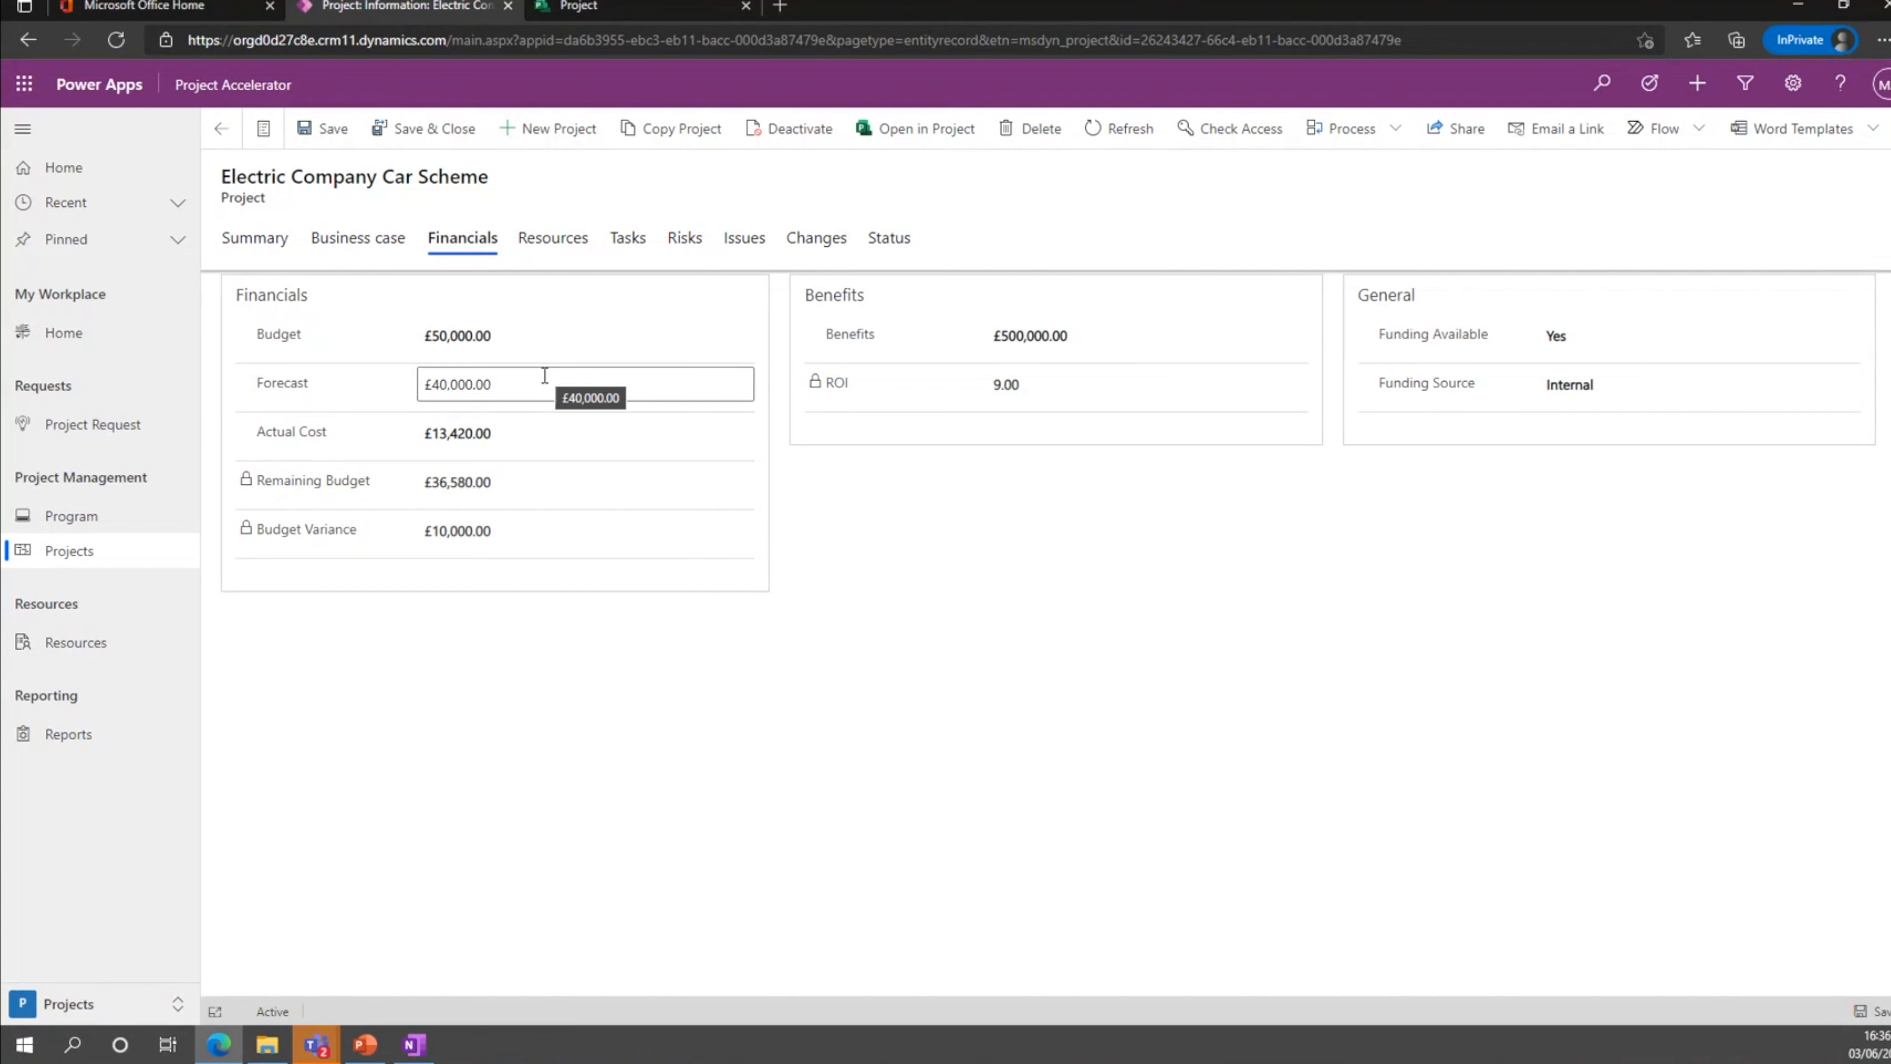
left_click(570, 253)
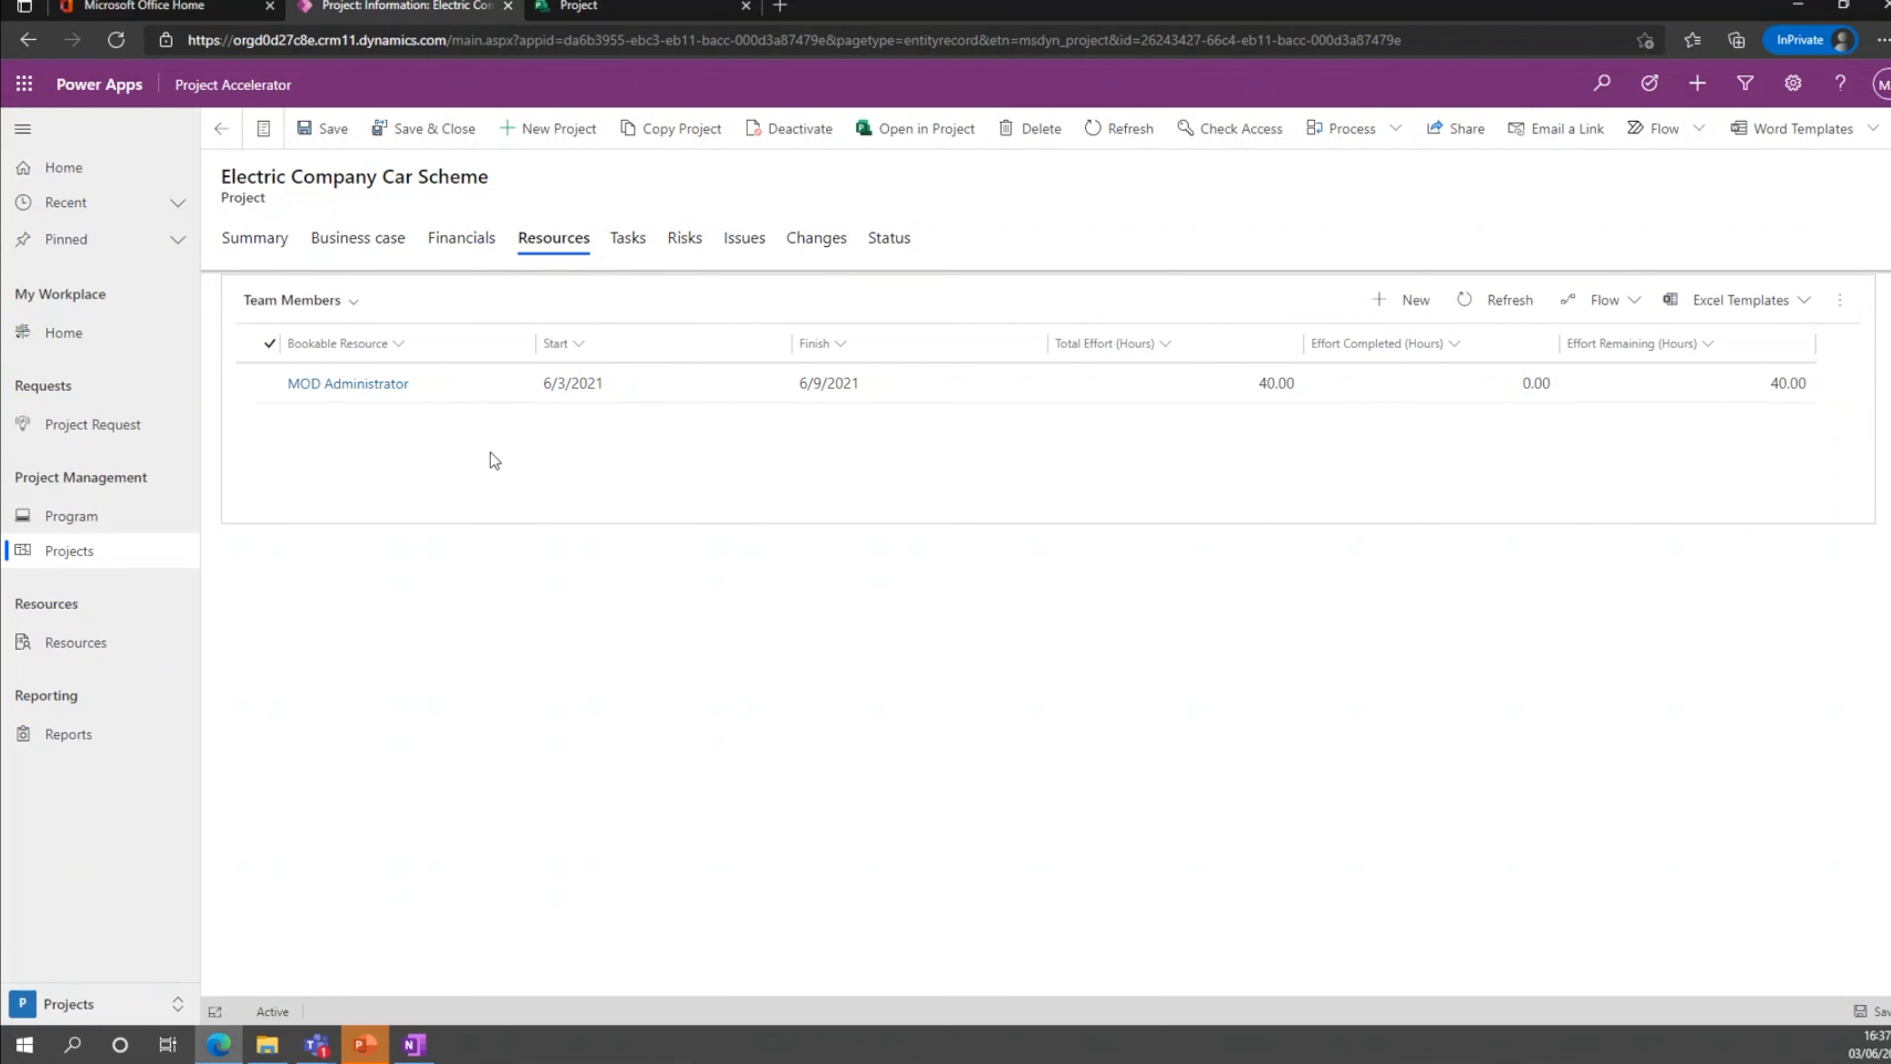
Add a second, untitled task to the project's task grid, assigned to MOD Administrator.
left_click(641, 253)
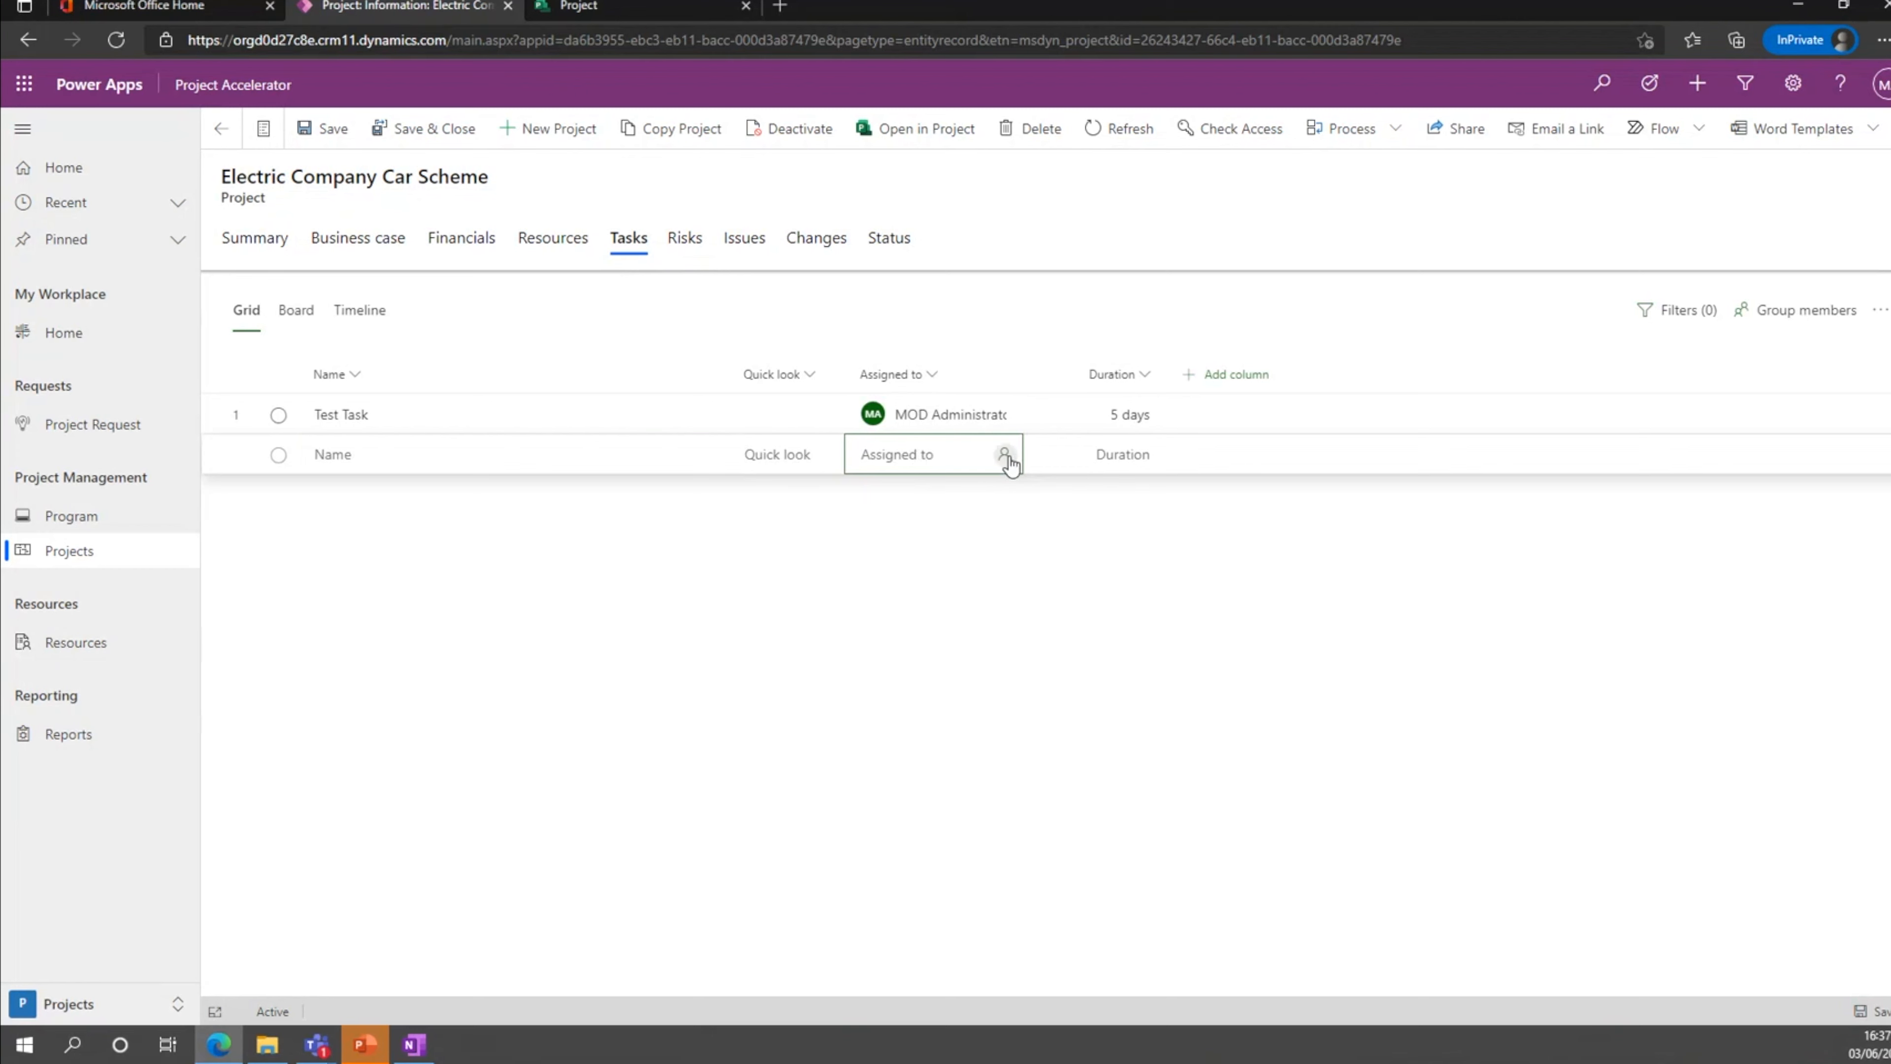
left_click(1004, 454)
left_click(976, 573)
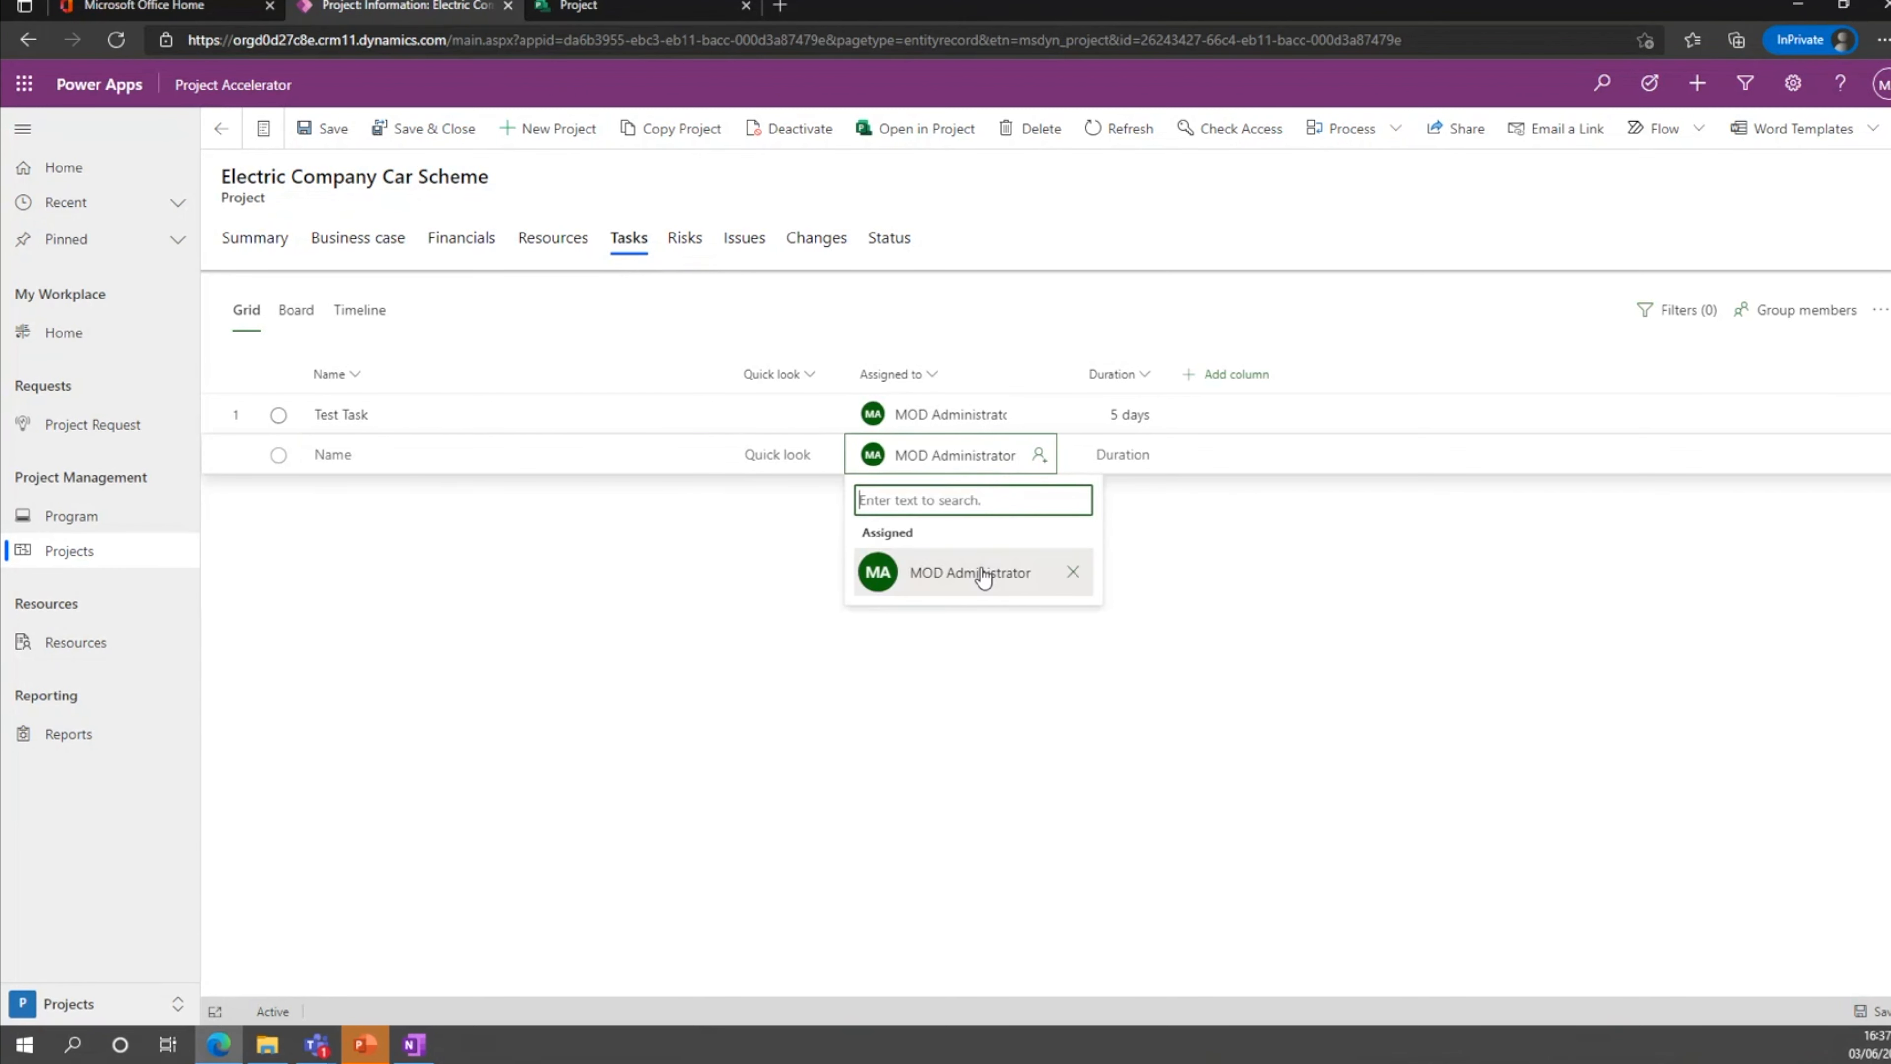
left_click(1246, 543)
Assign a second team member to the untitled task, creating the private Electric Company Car Scheme group for the project.
left_click(994, 456)
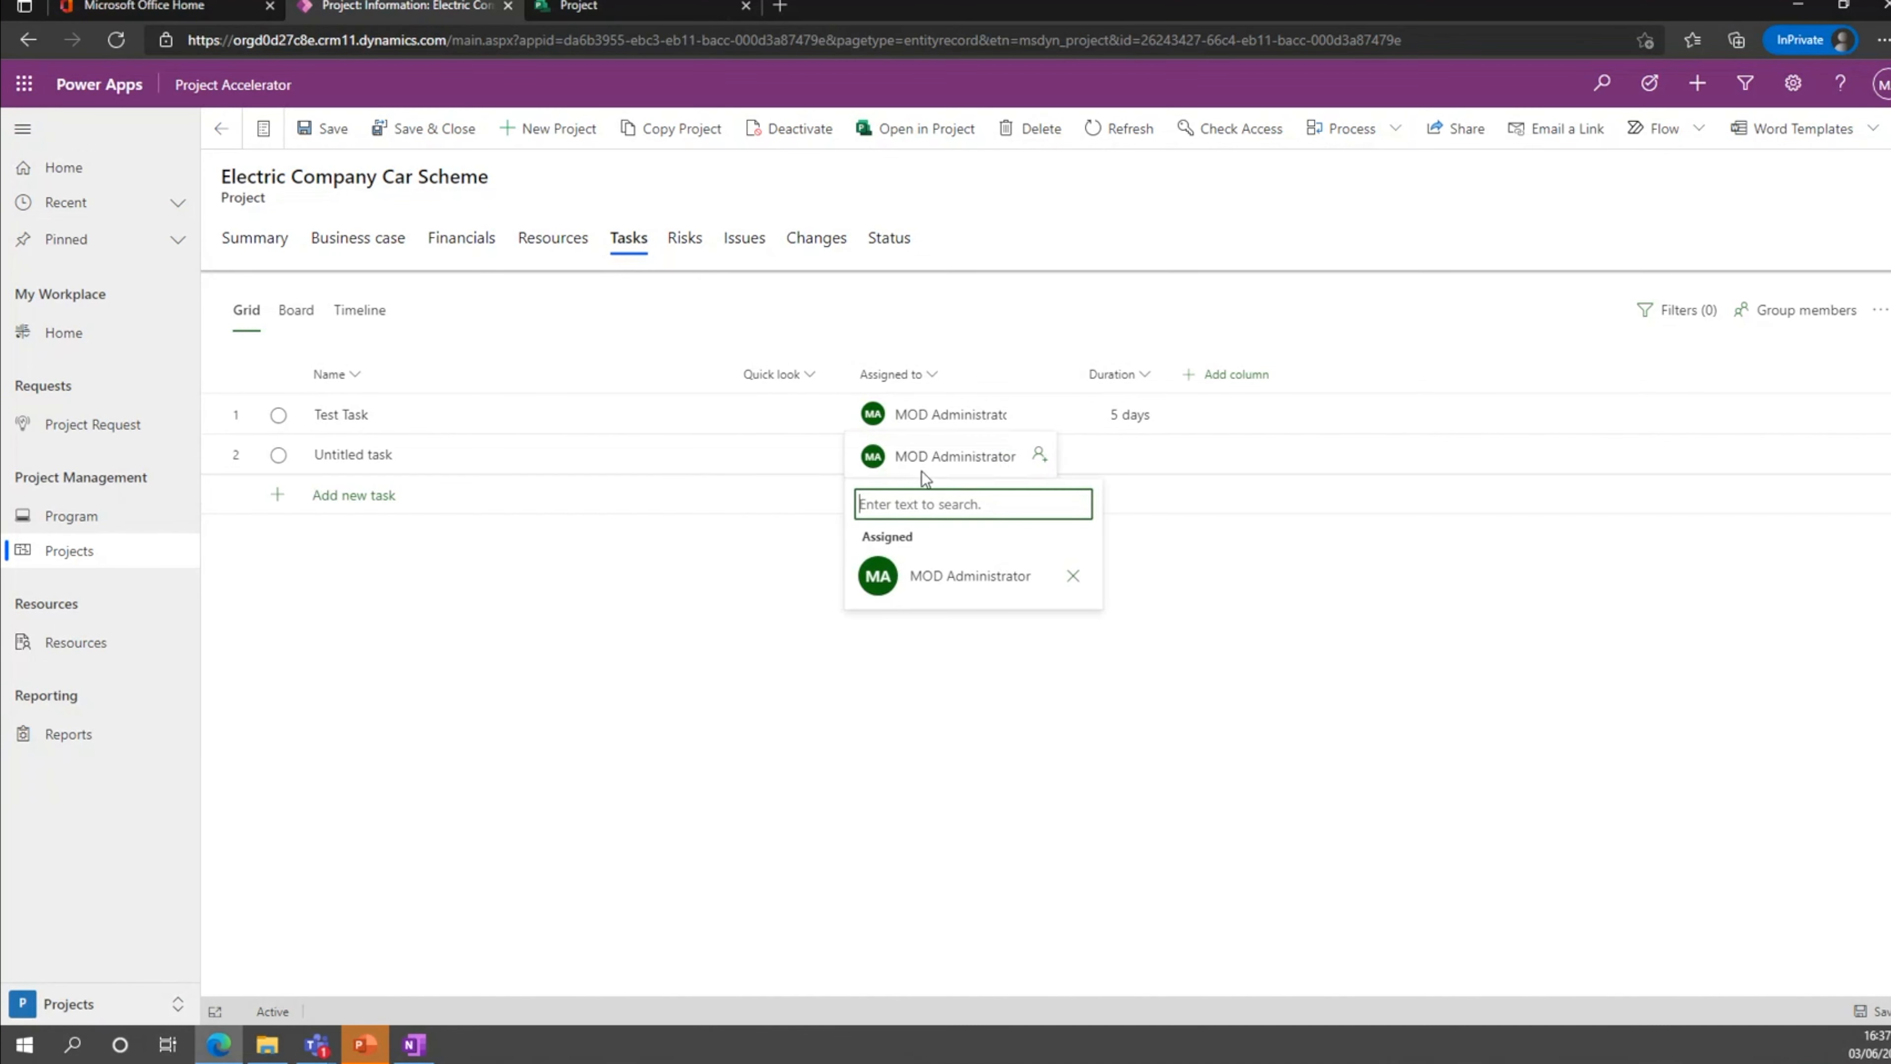
type("meg")
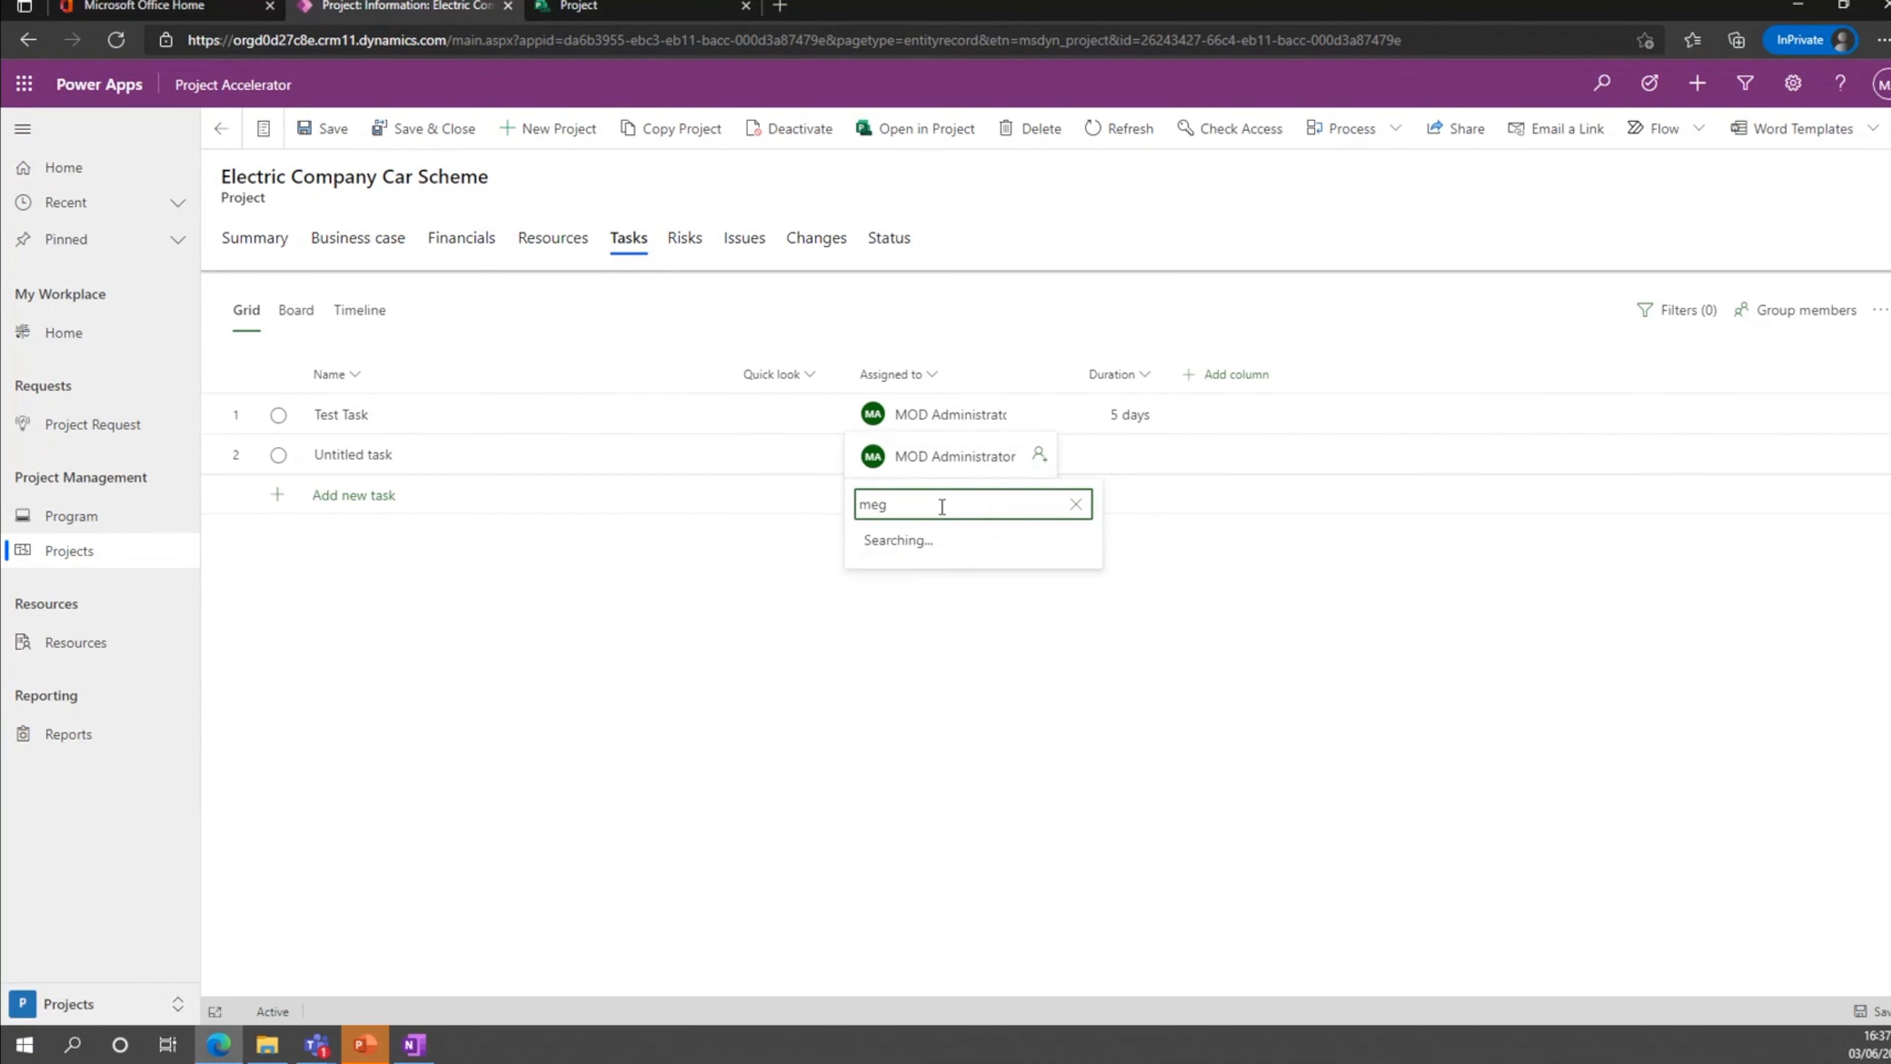
left_click(944, 577)
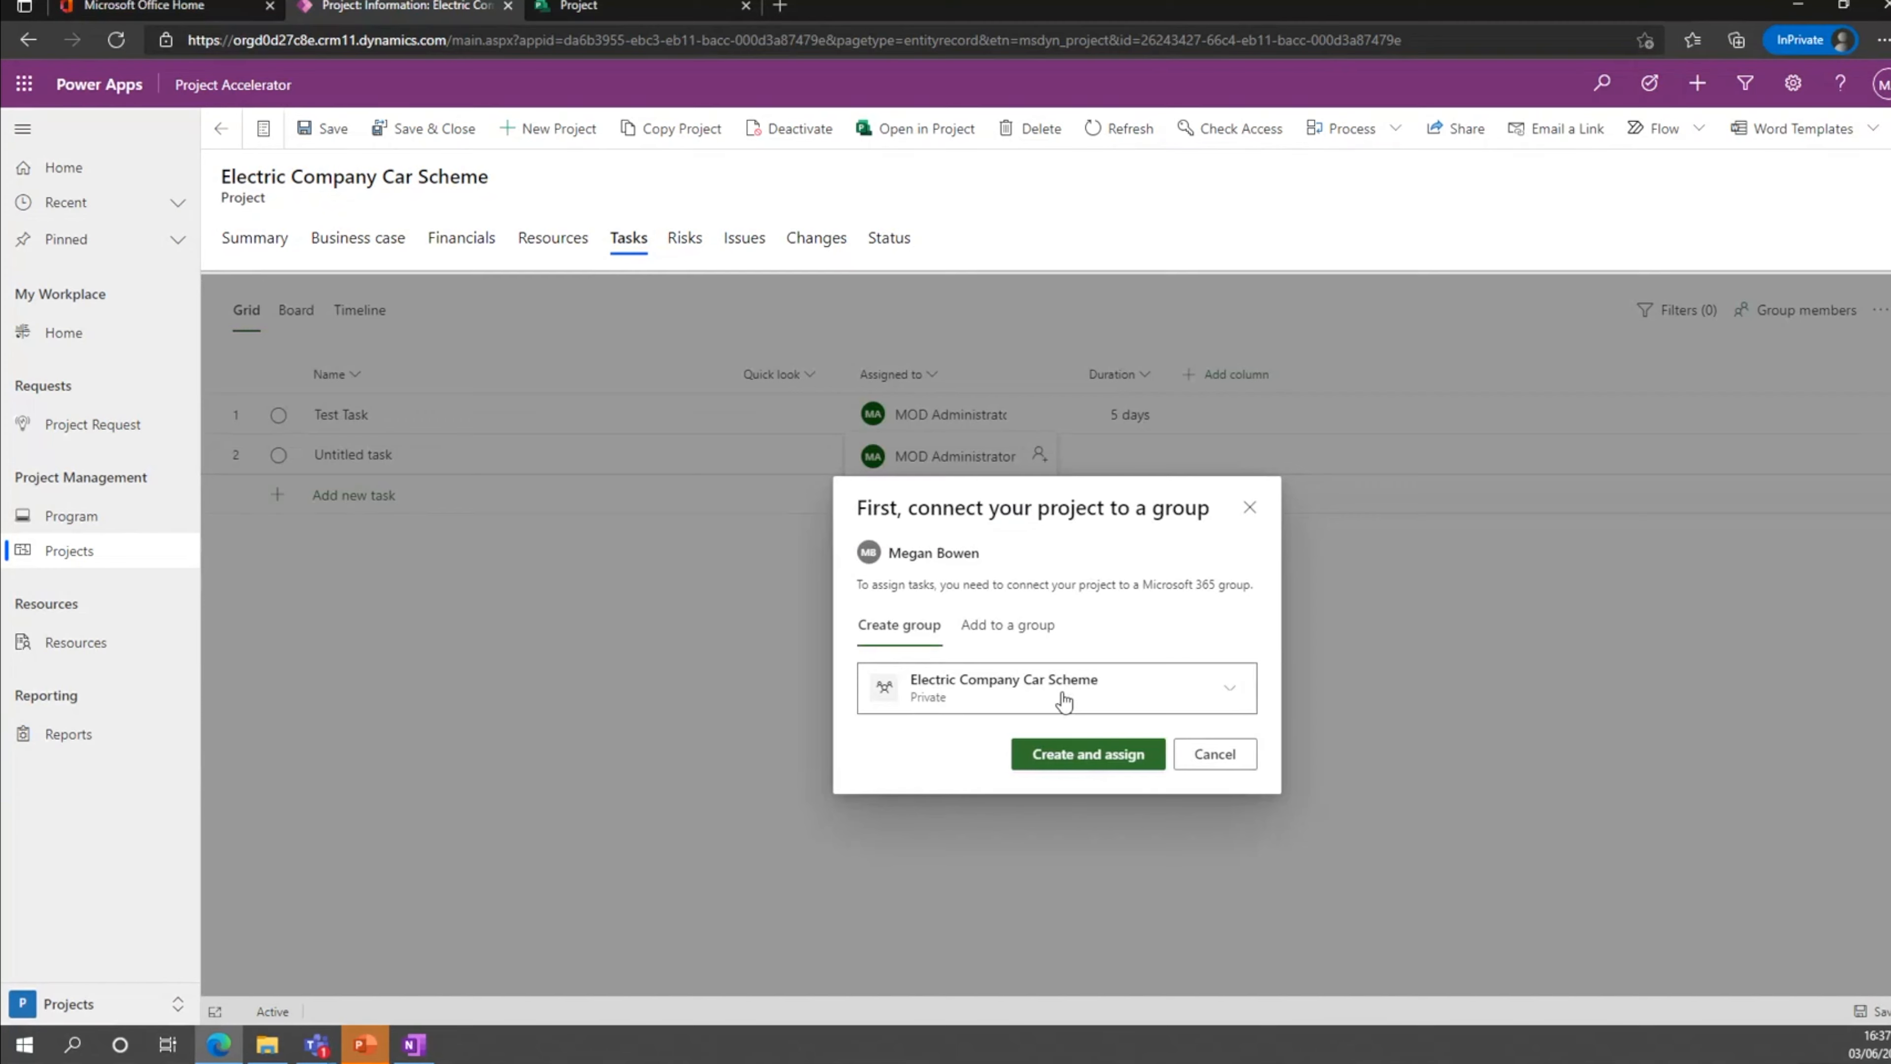
left_click(1077, 754)
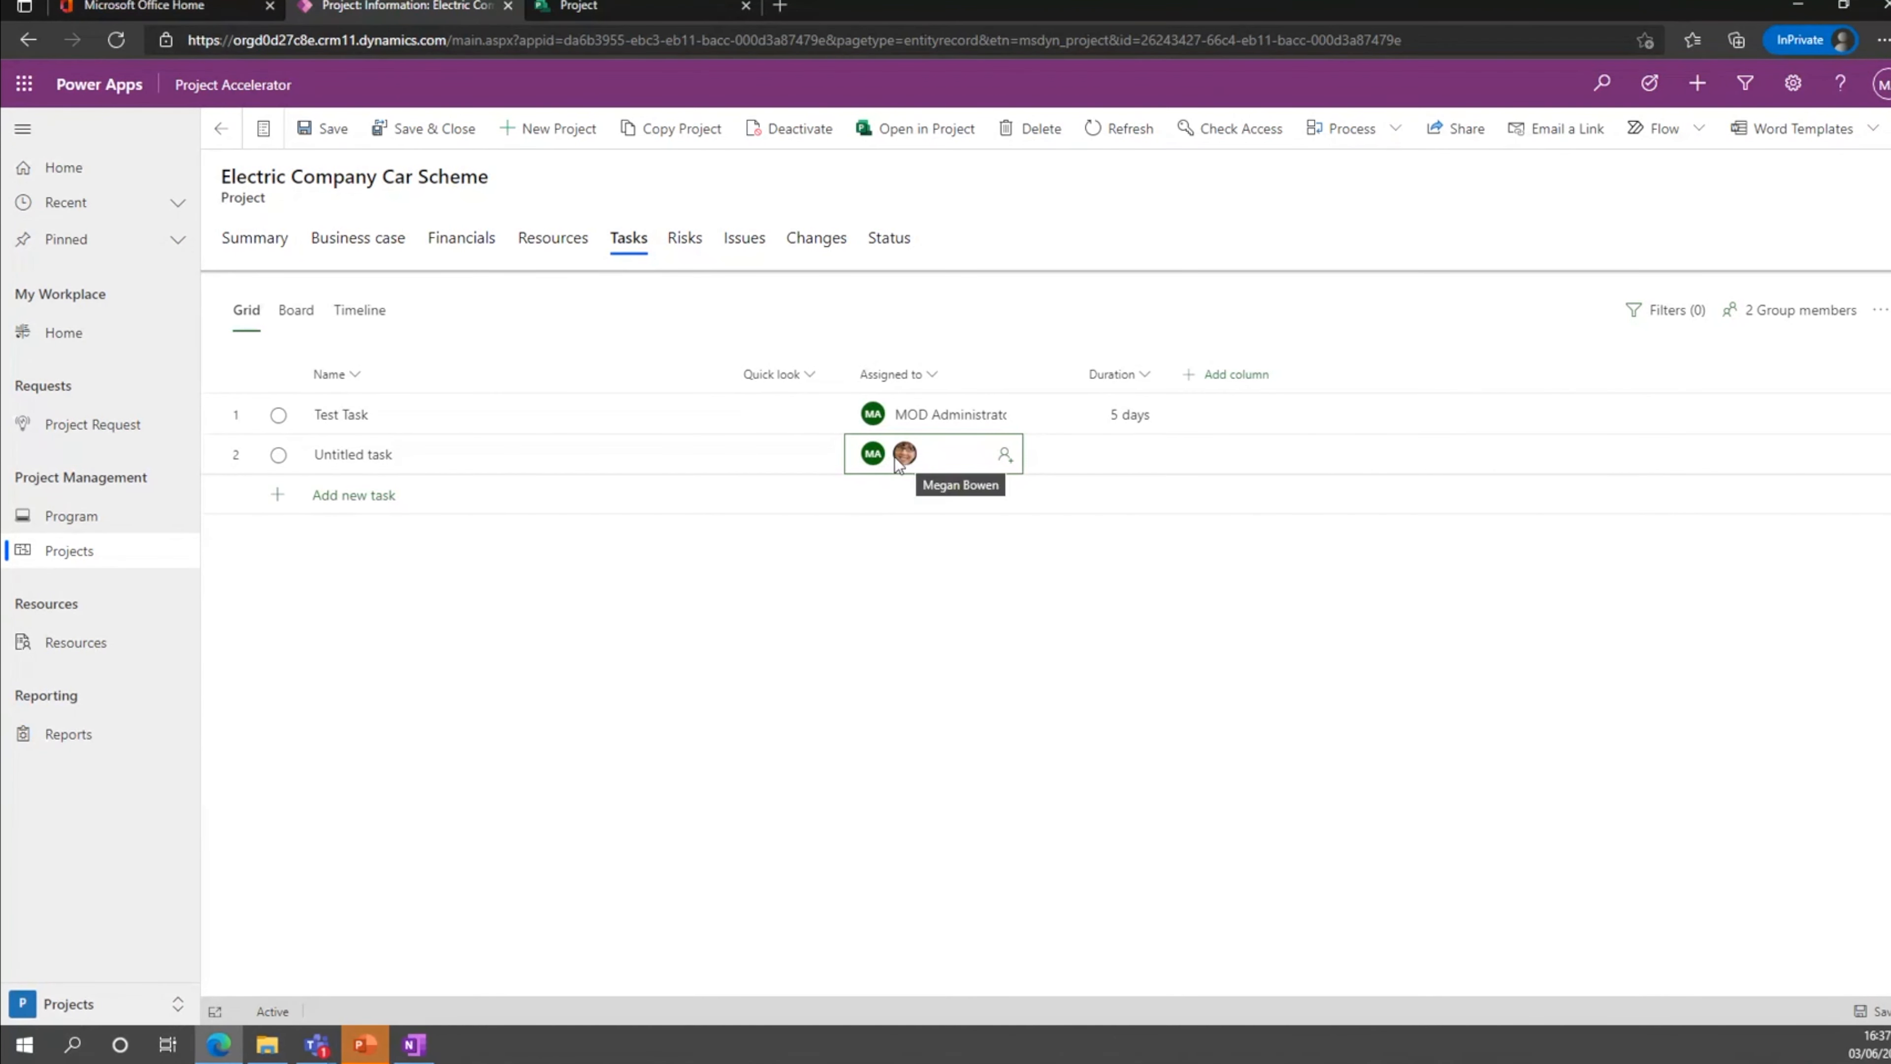
Set the untitled task's duration to 5 days.
left_click(1139, 458)
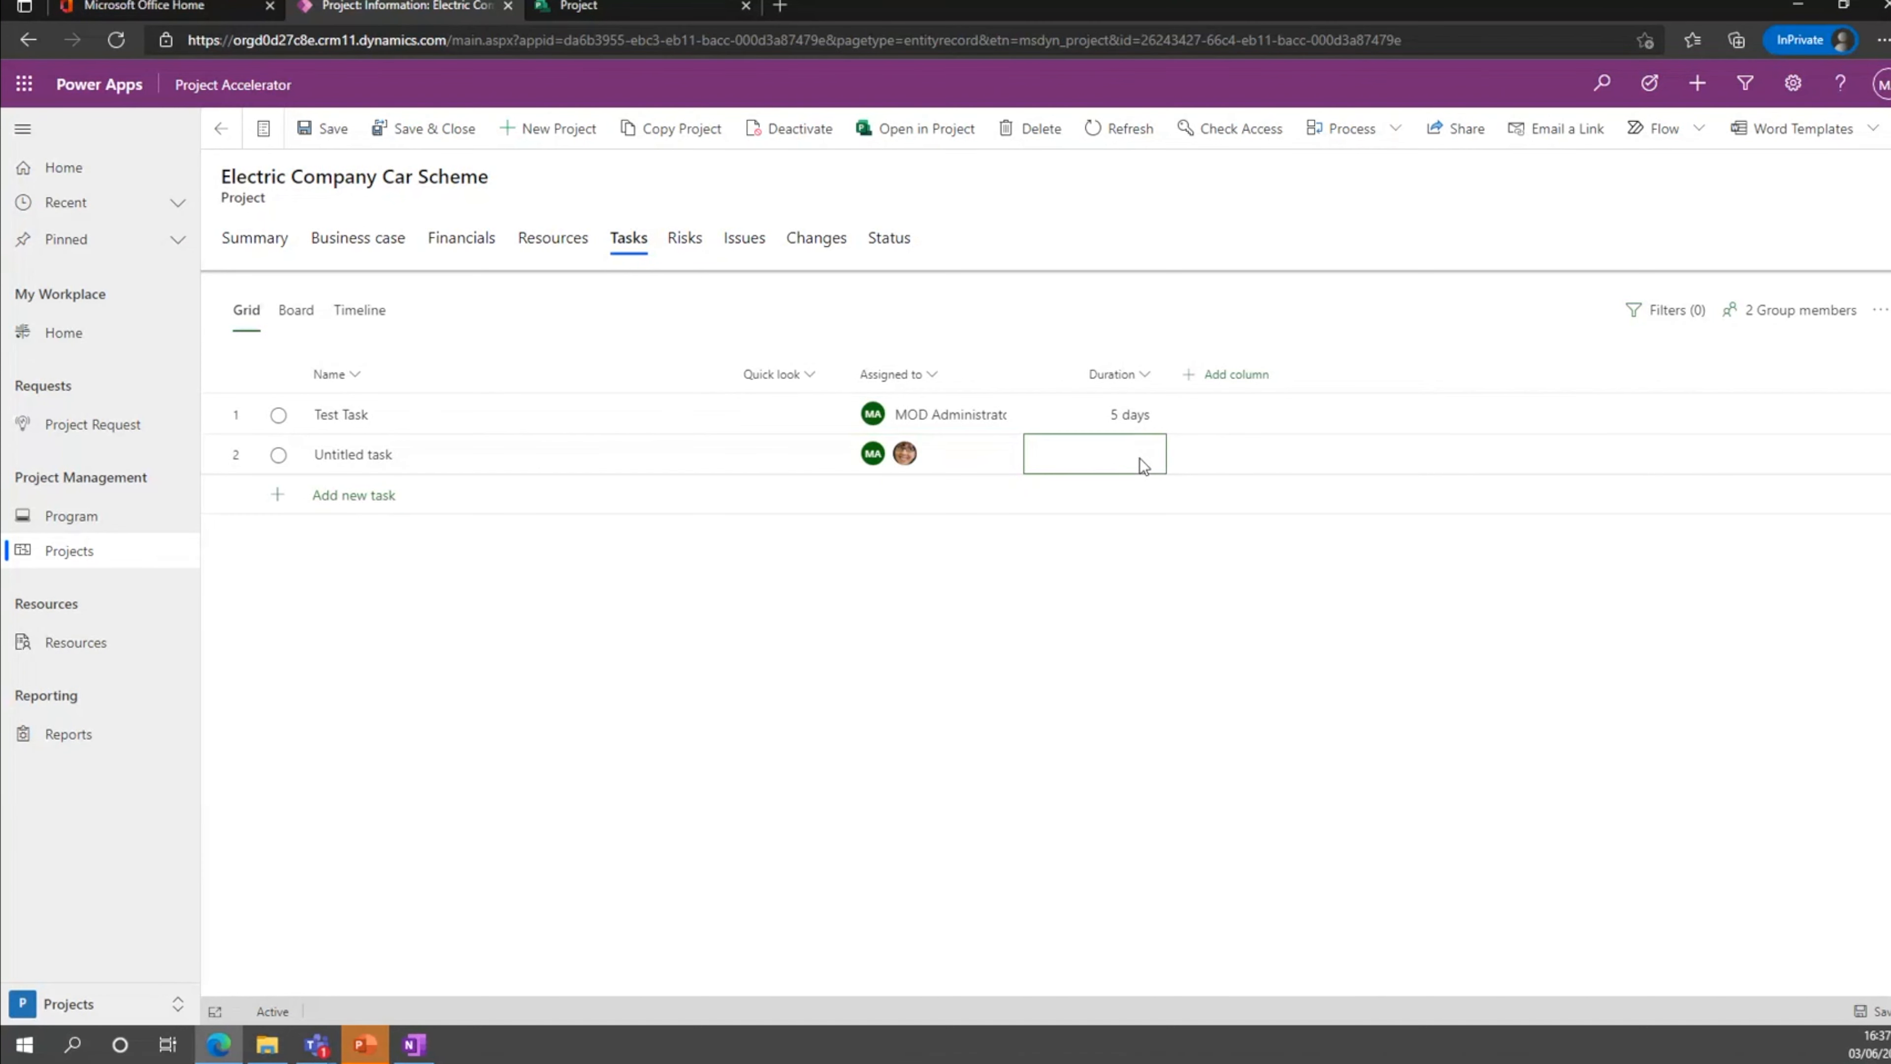
type("5 day")
key("Return")
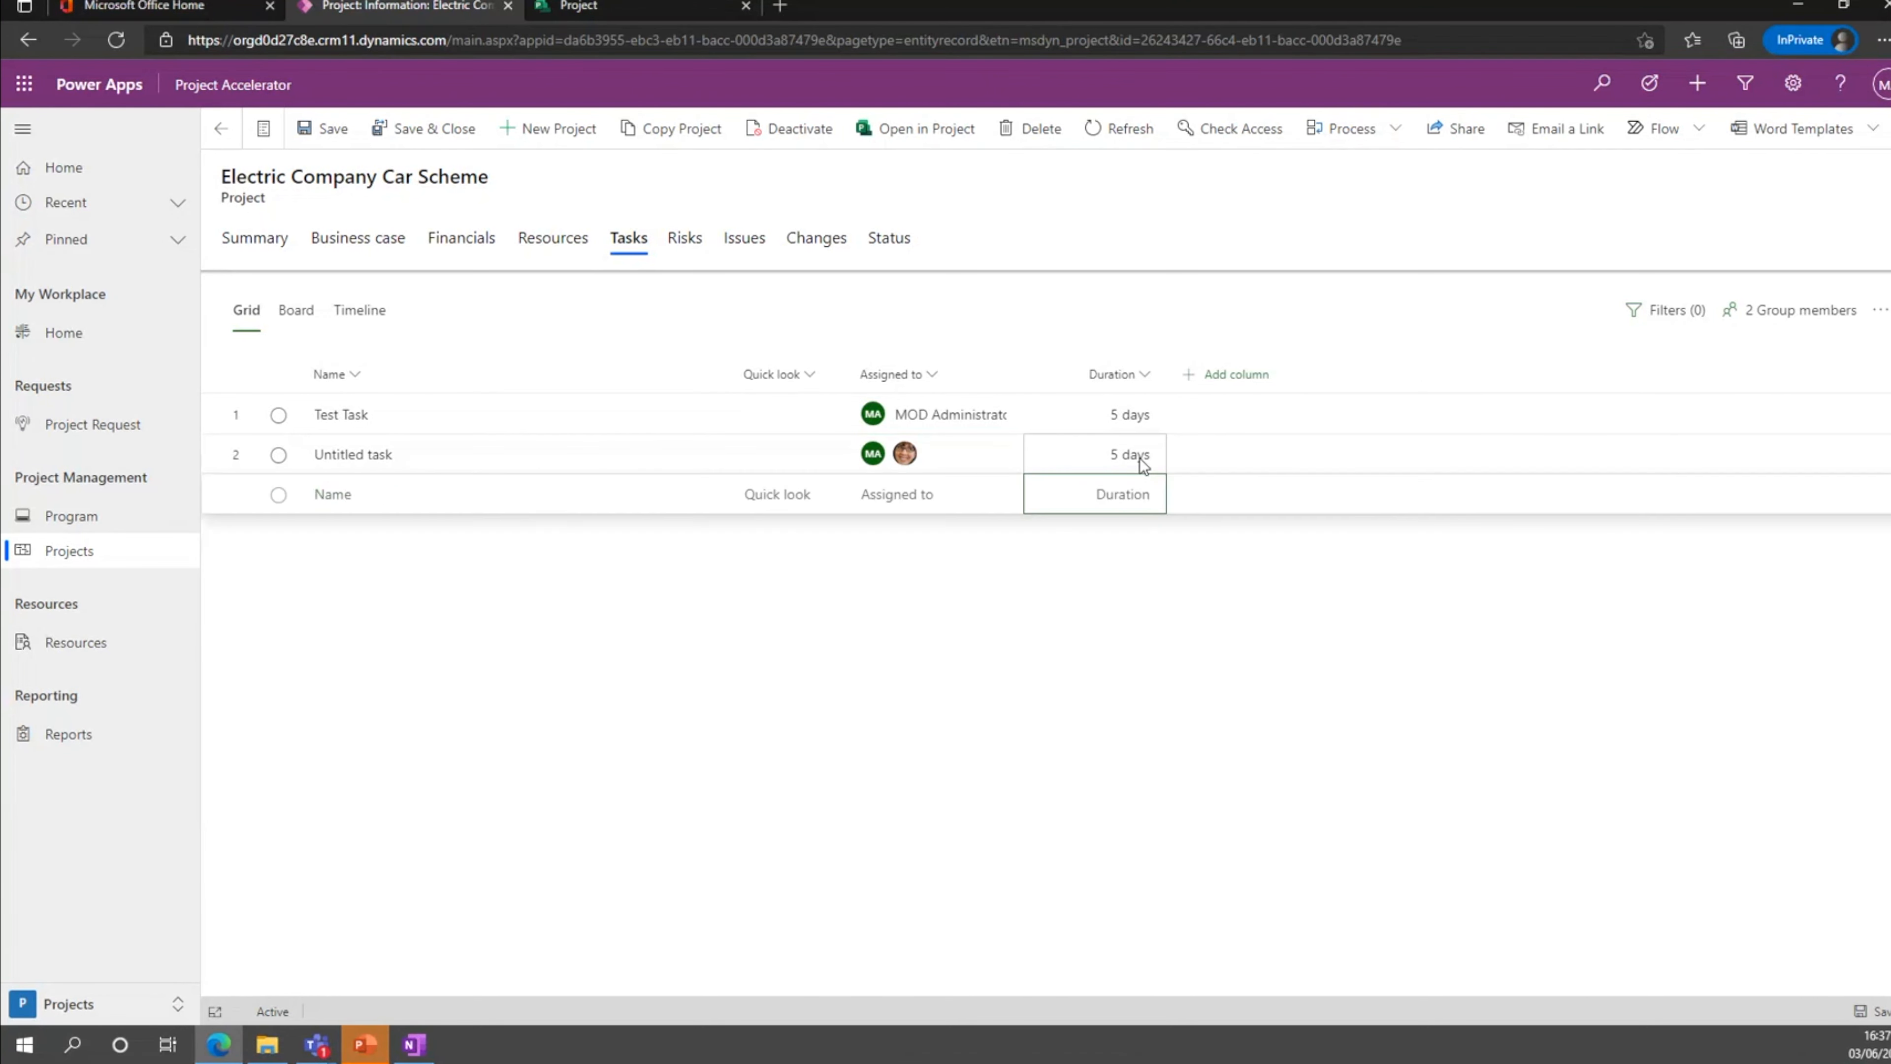
Add the Effort column to the task grid and set the untitled task's effort to 50 hours.
left_click(1234, 376)
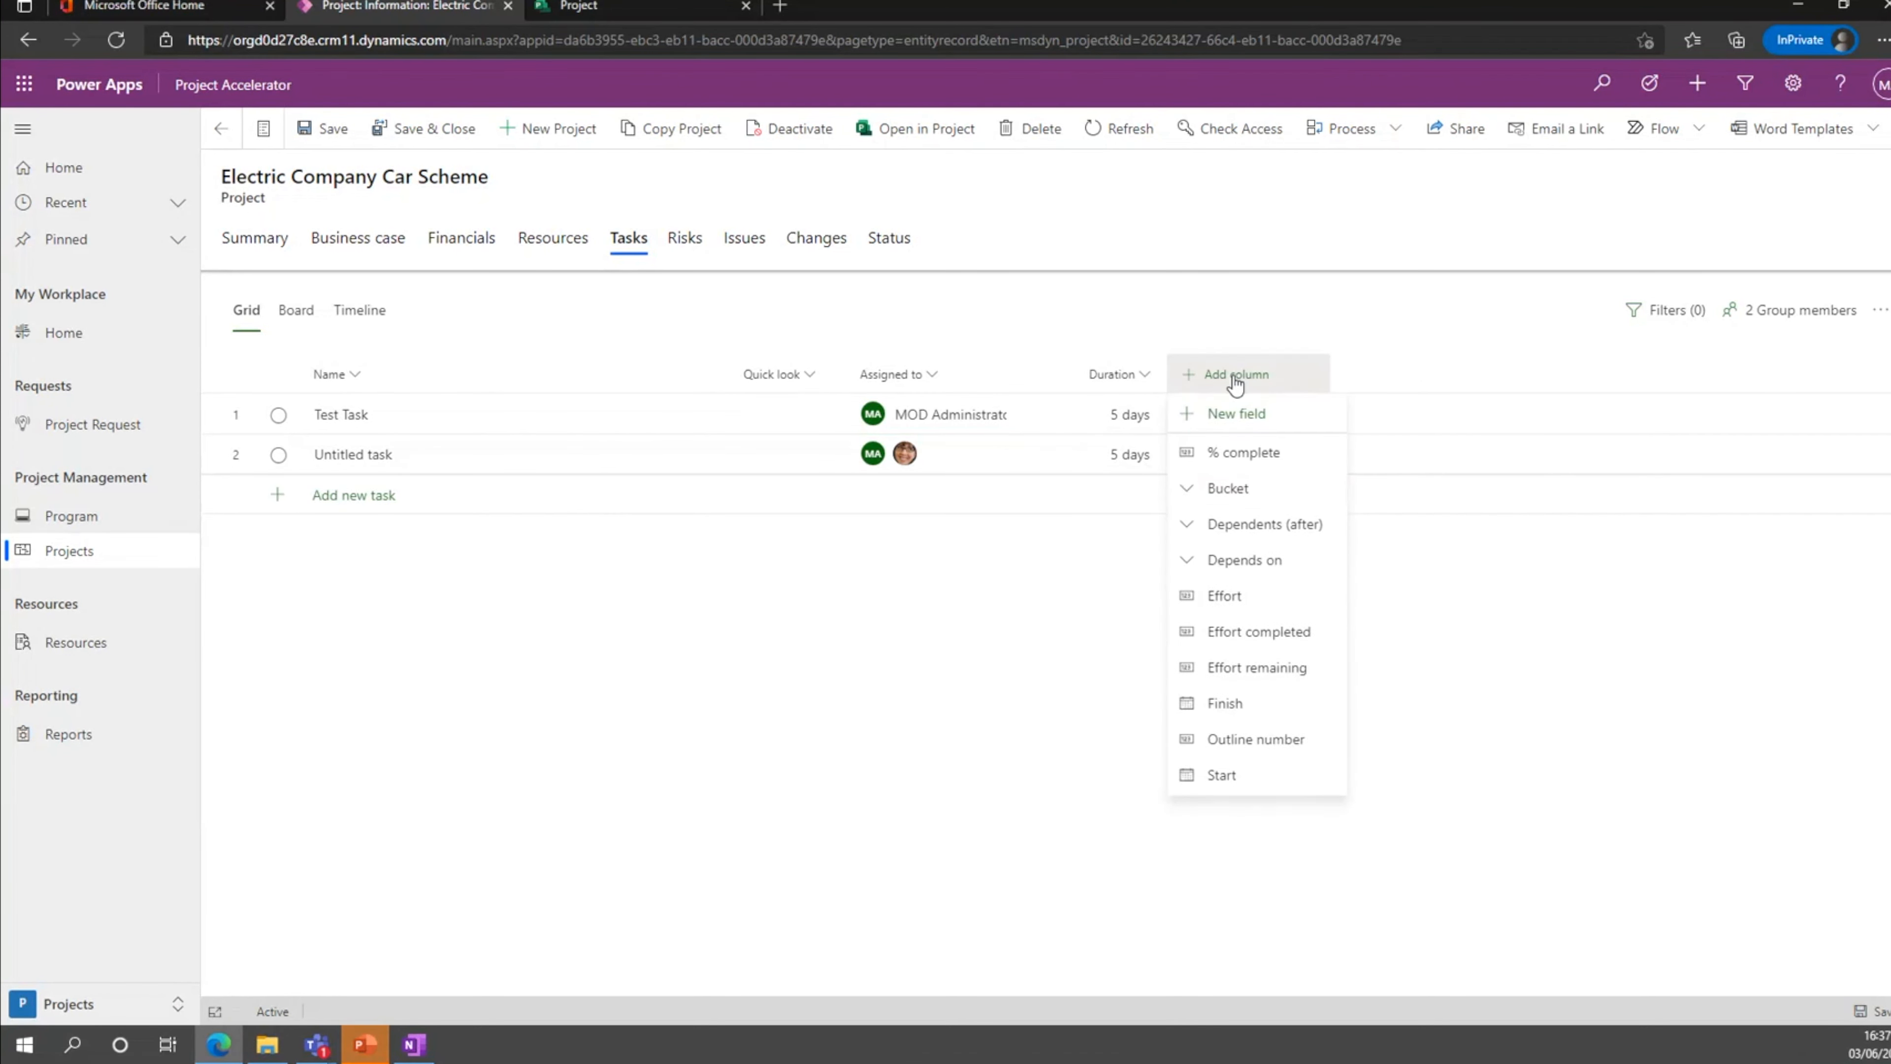
left_click(1260, 597)
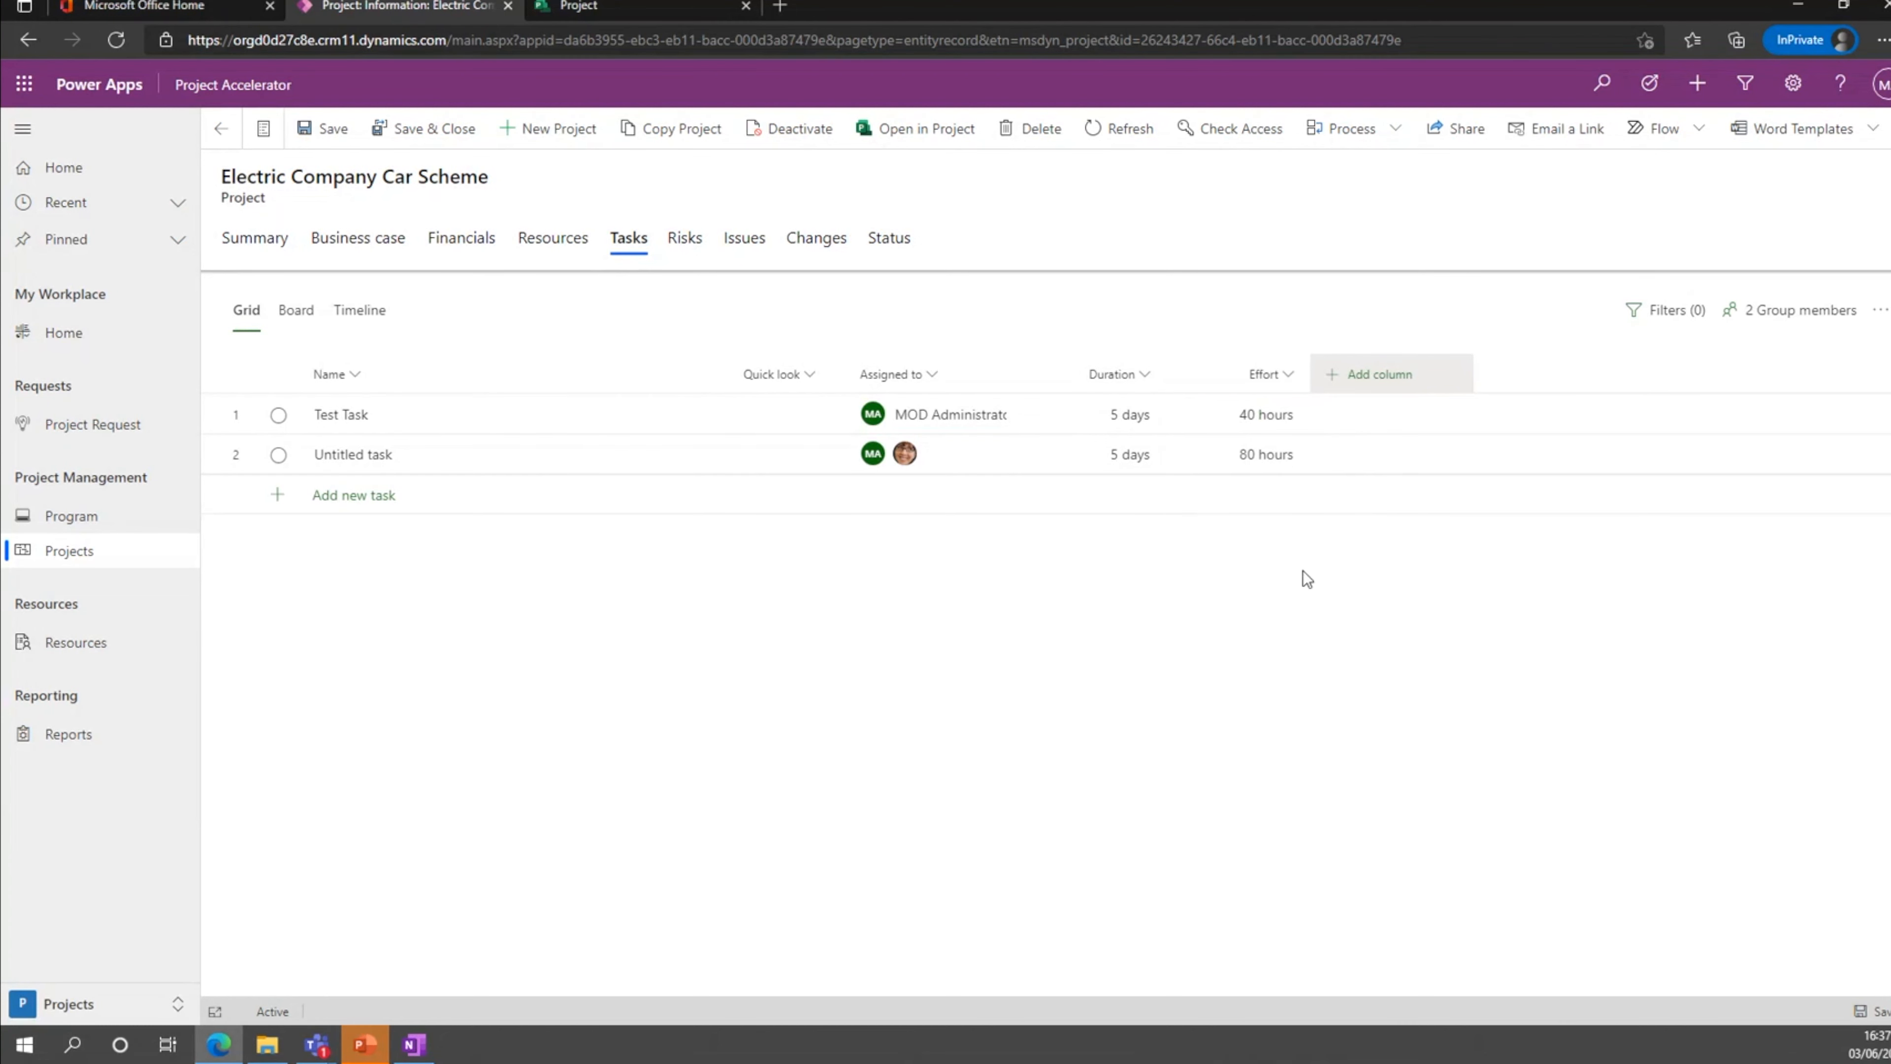
left_click(1276, 458)
type("50 hours")
key("Return")
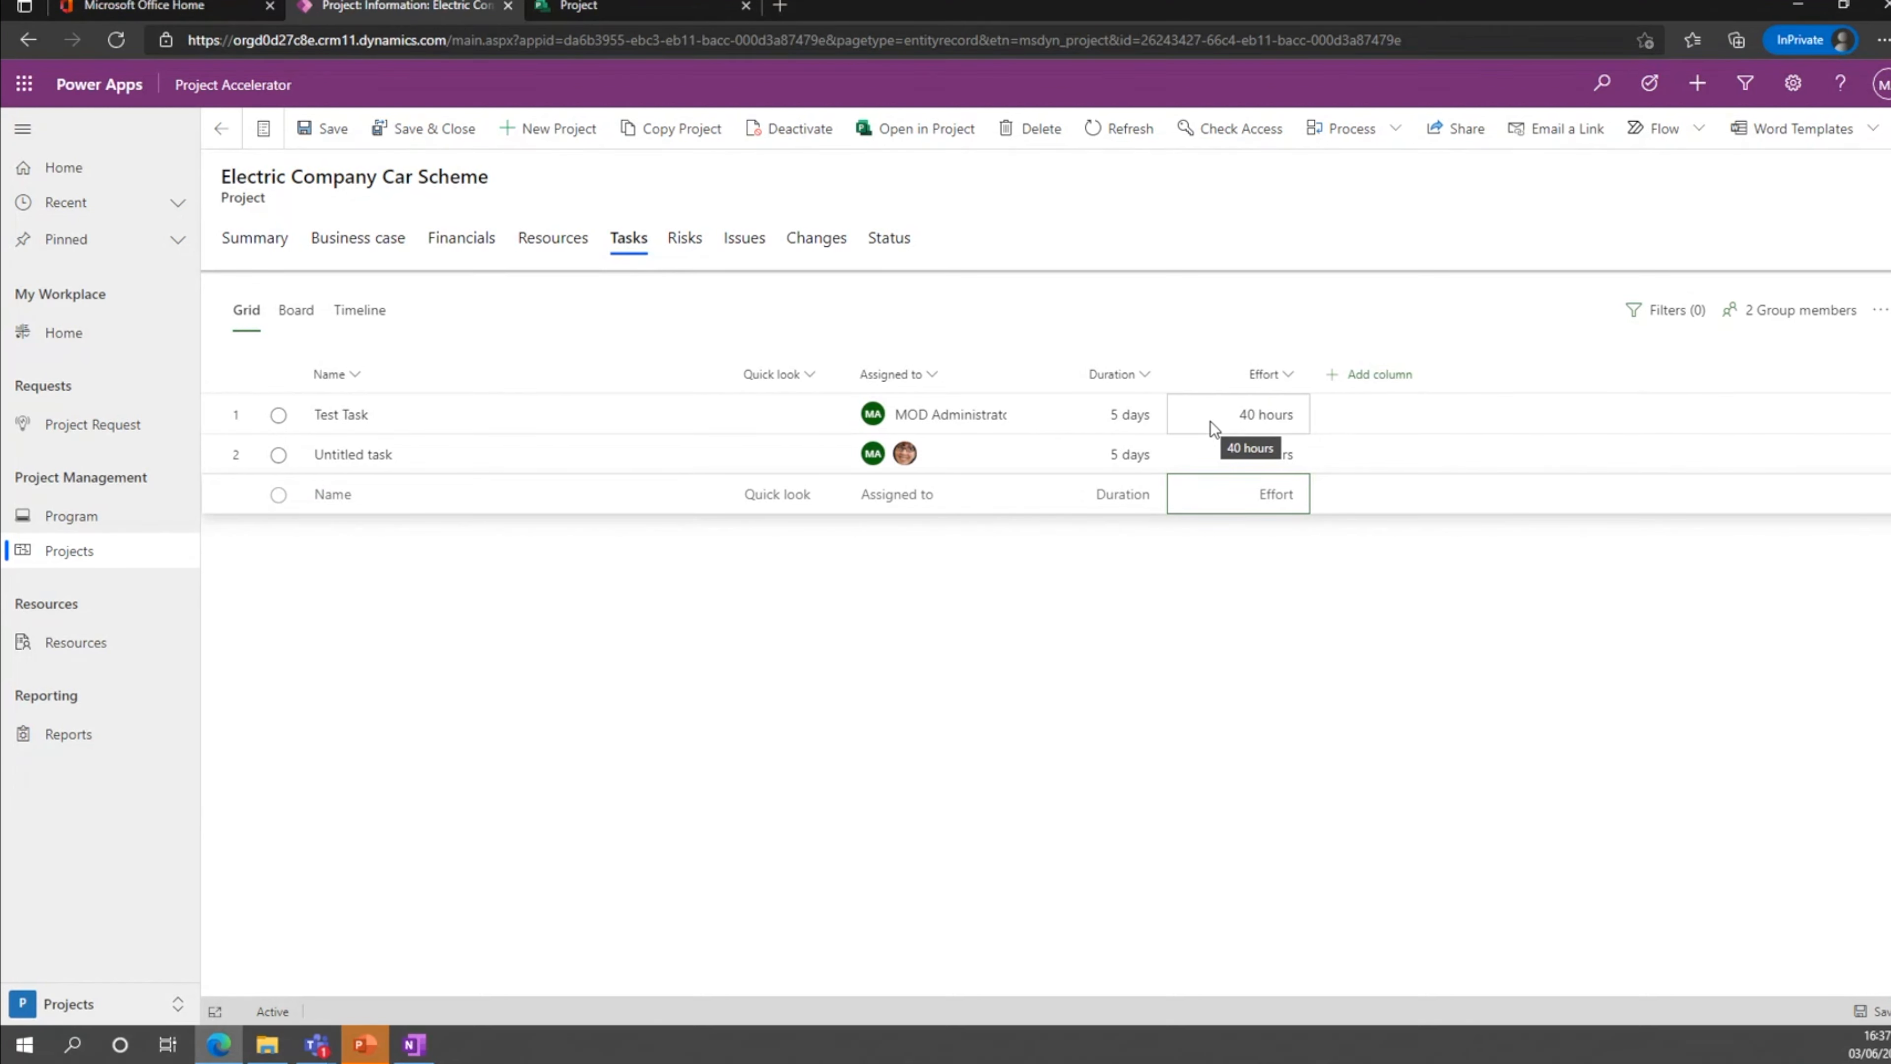
Check the team members' effort on the project, and add the Dependents (after) column to the task grid.
left_click(553, 237)
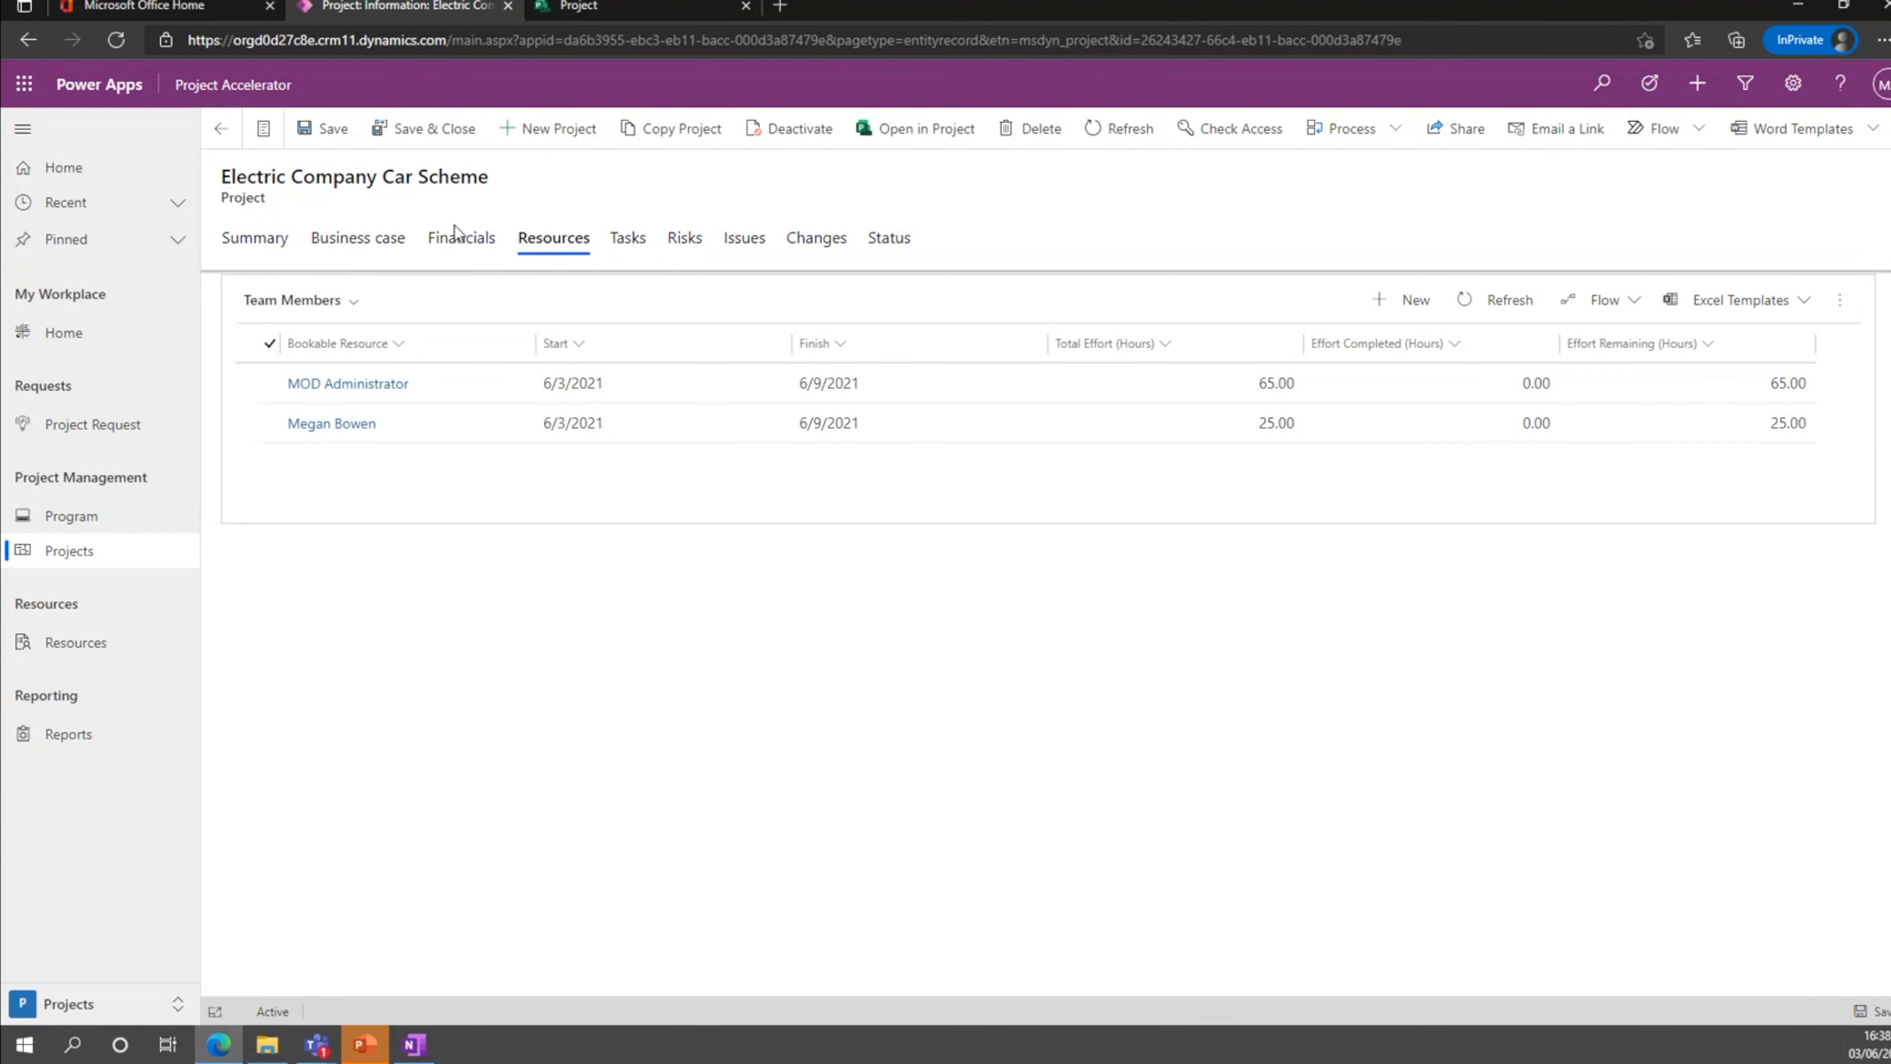
left_click(628, 240)
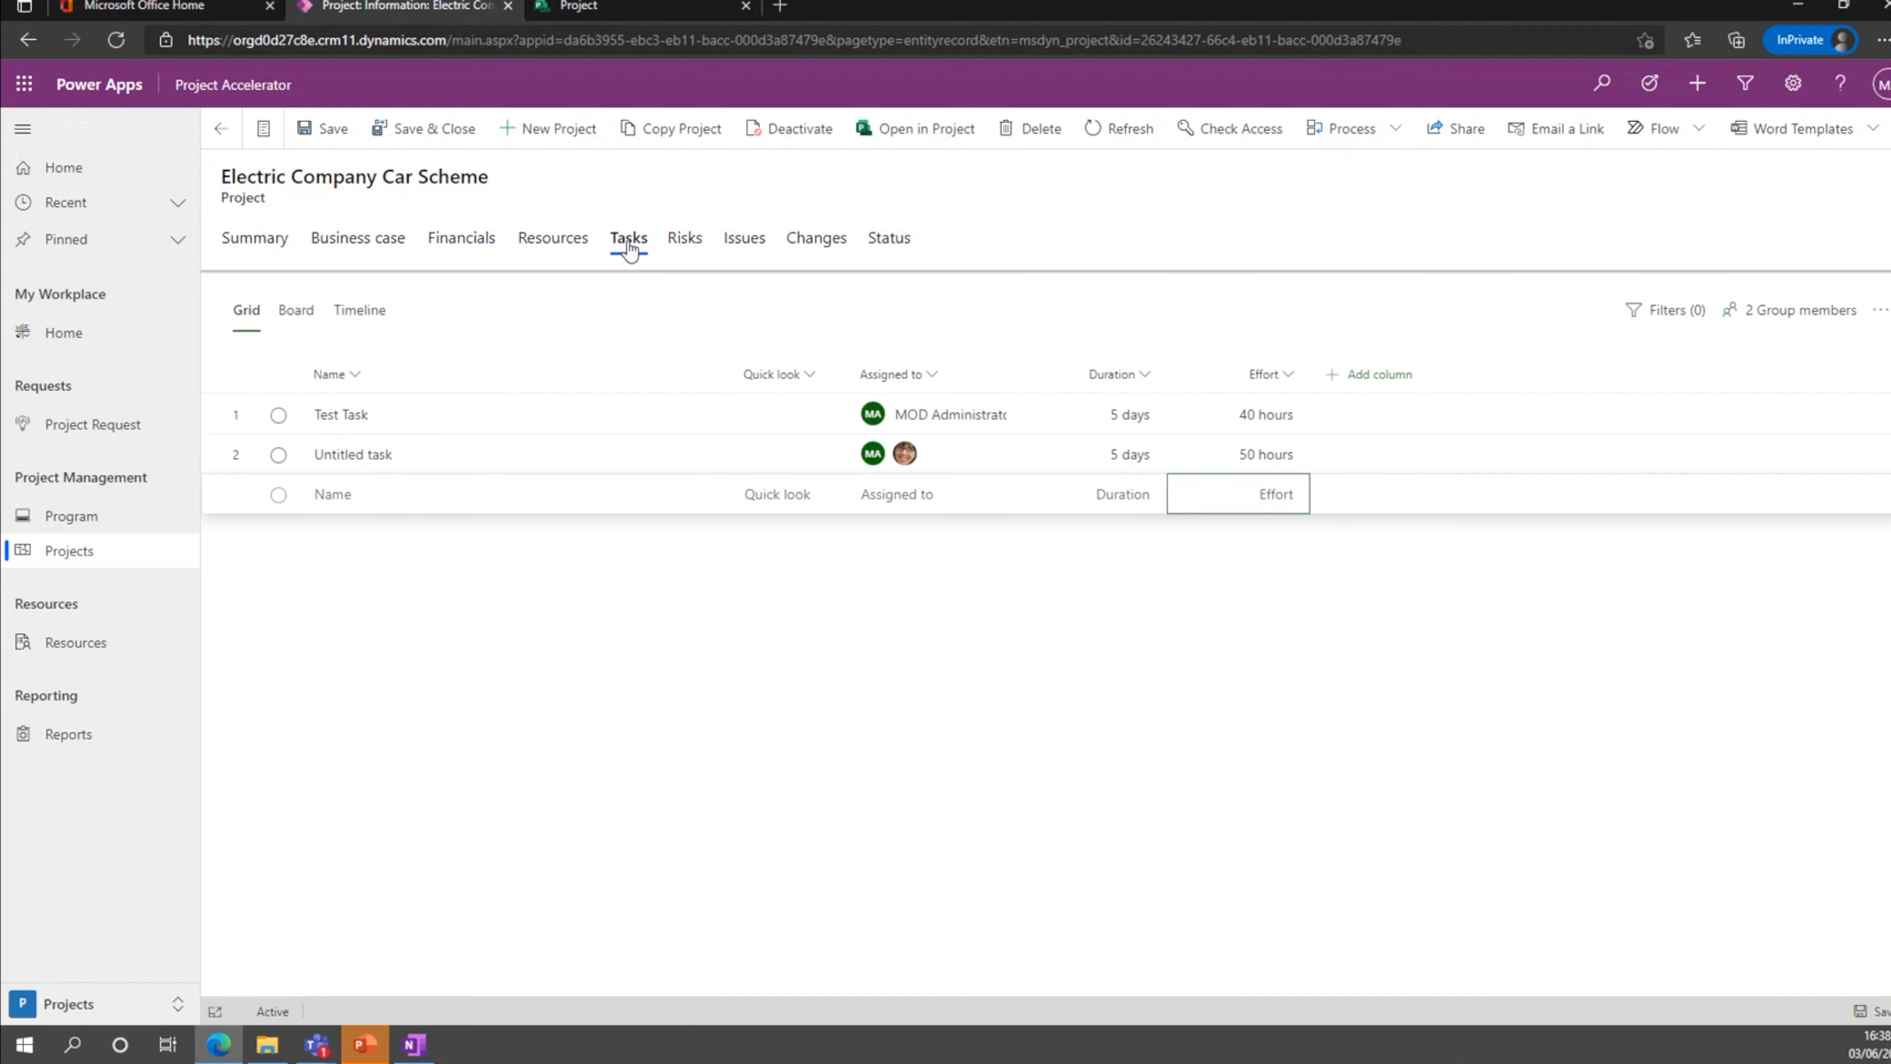
left_click(1373, 374)
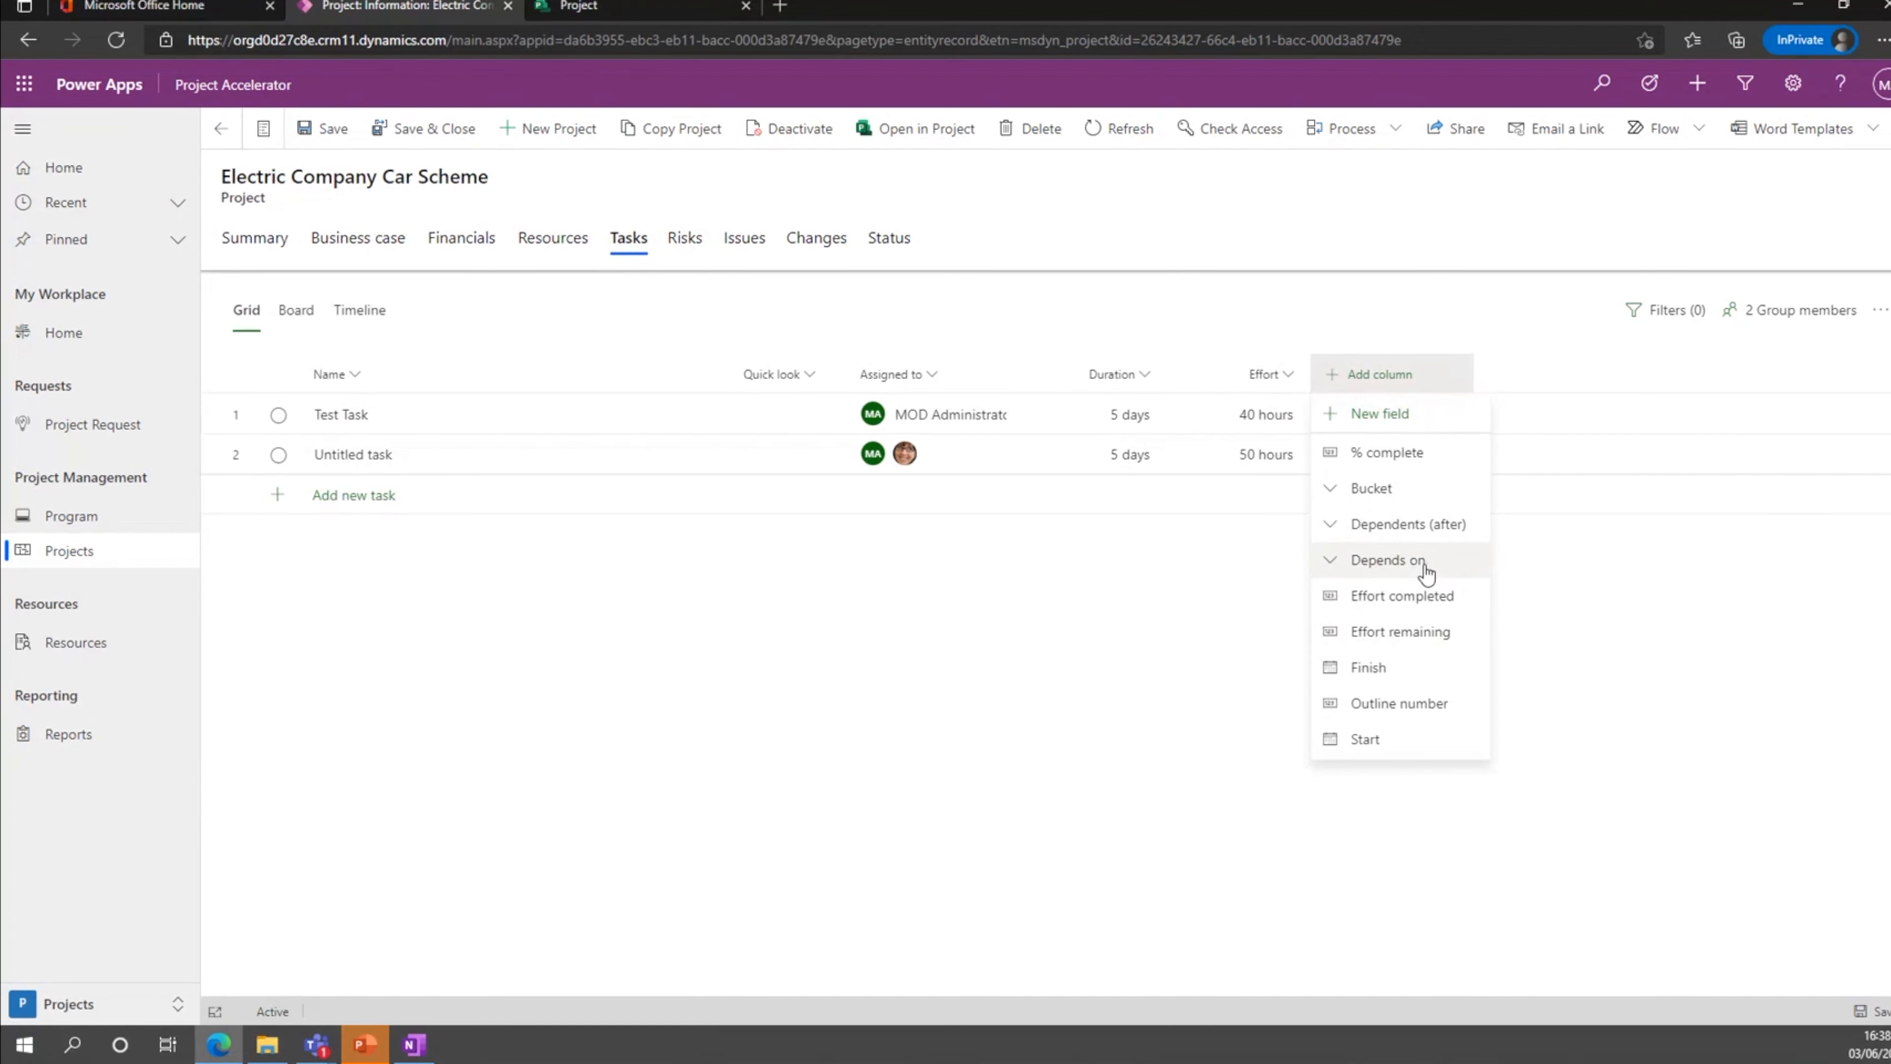
left_click(1332, 525)
left_click(1387, 419)
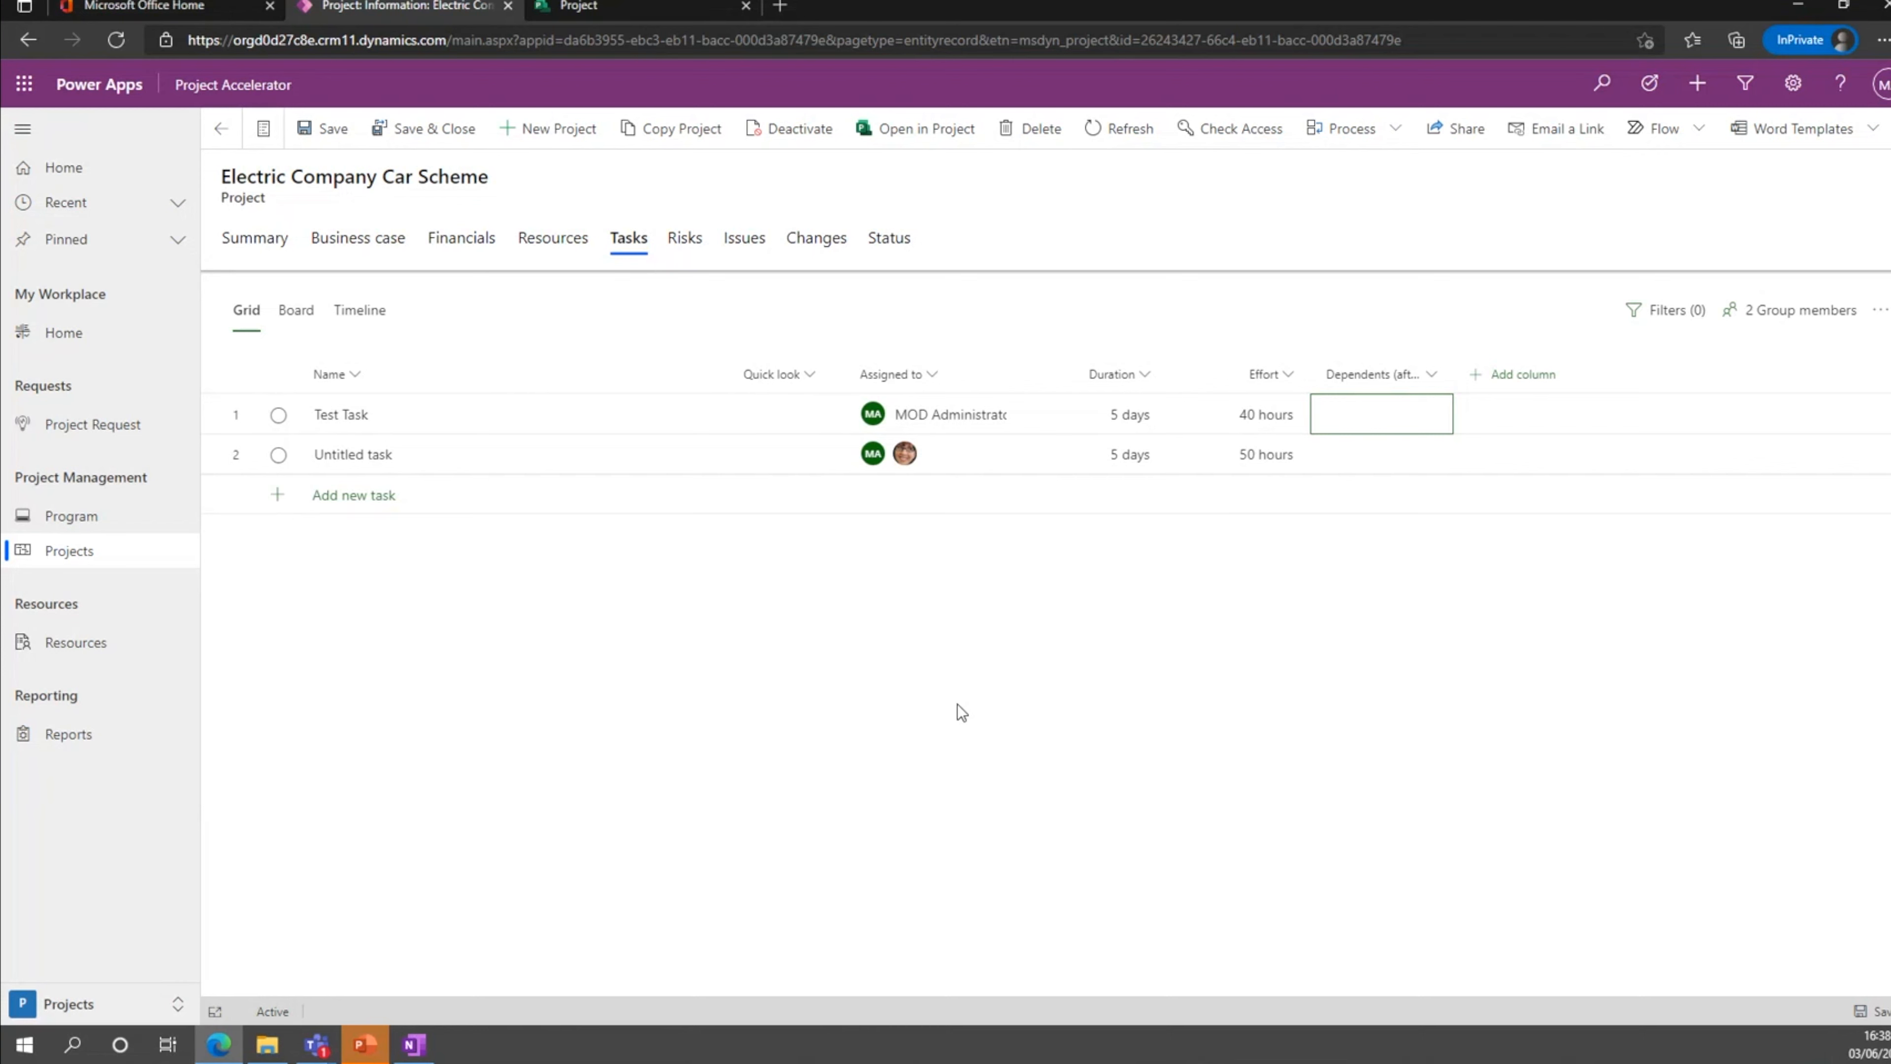
Create a new risk named Test Risk for the Electric Company Car Scheme and assign it to a team member.
left_click(682, 252)
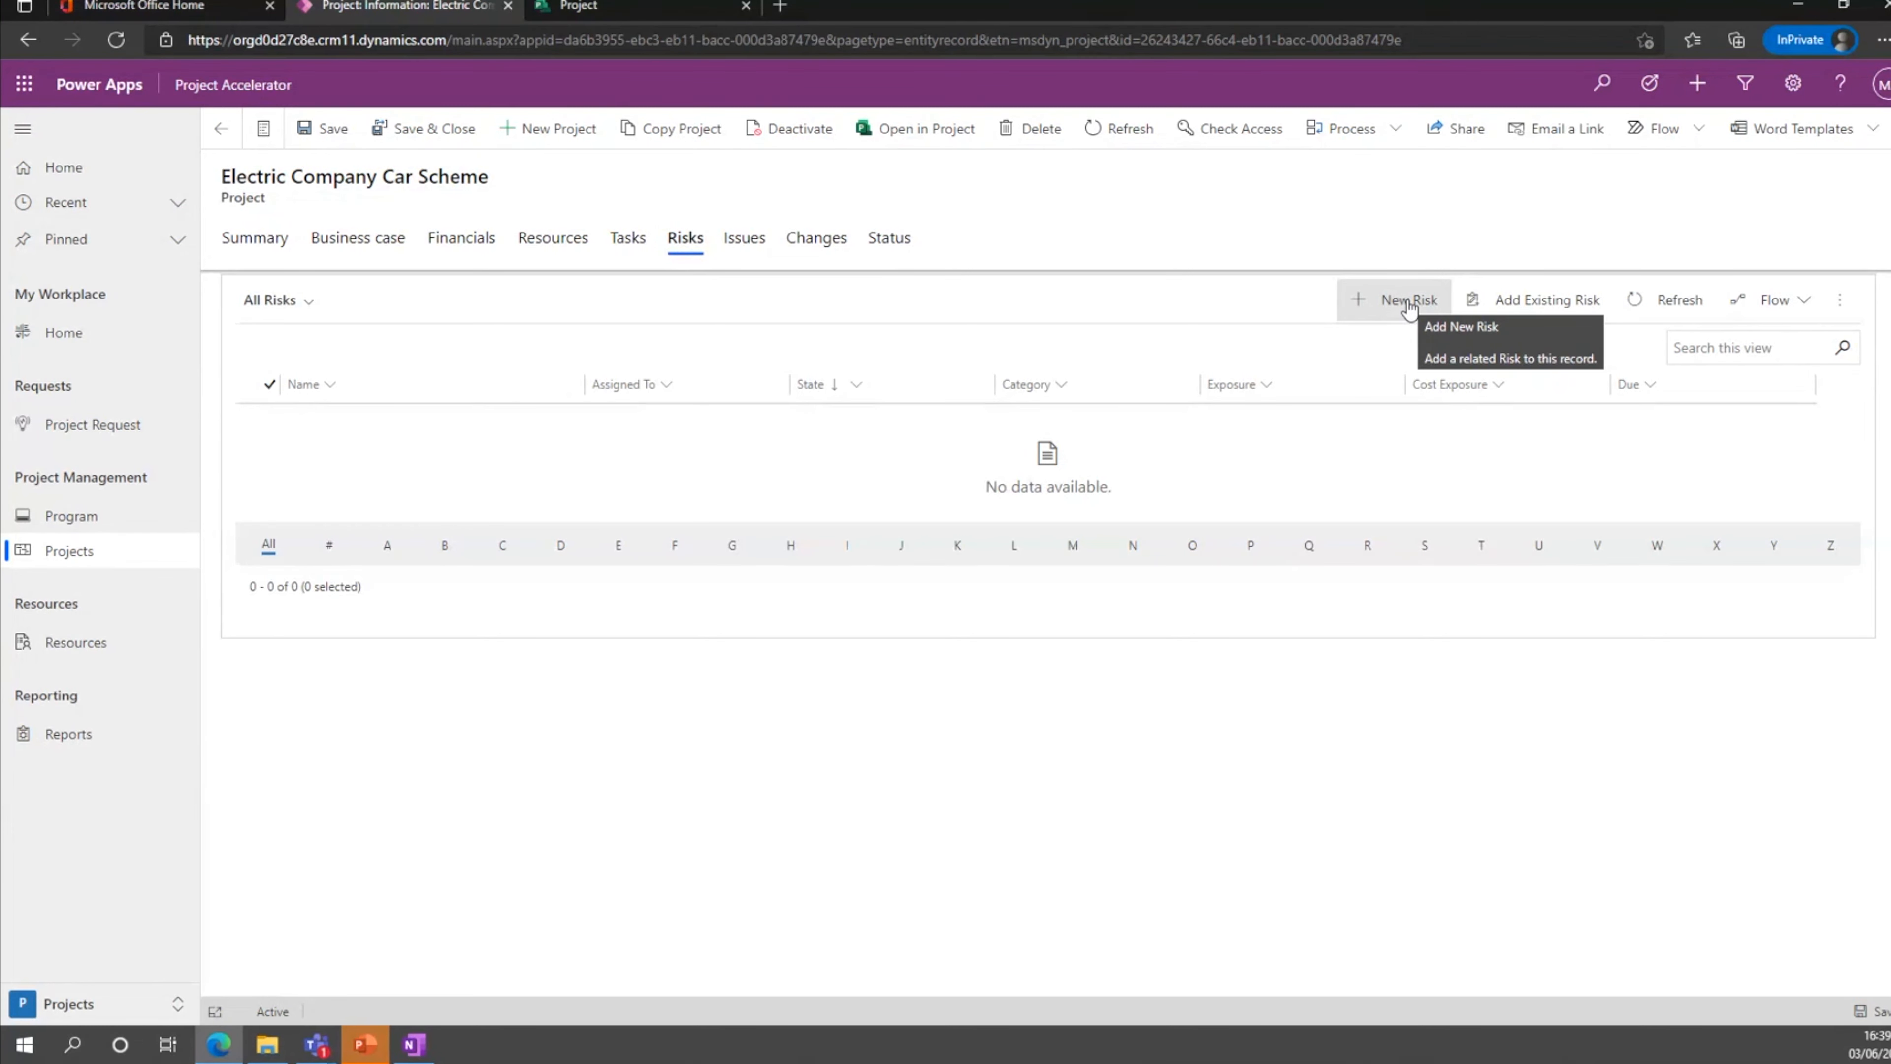
left_click(1408, 300)
left_click(505, 318)
type("Test Risk")
left_click(1332, 365)
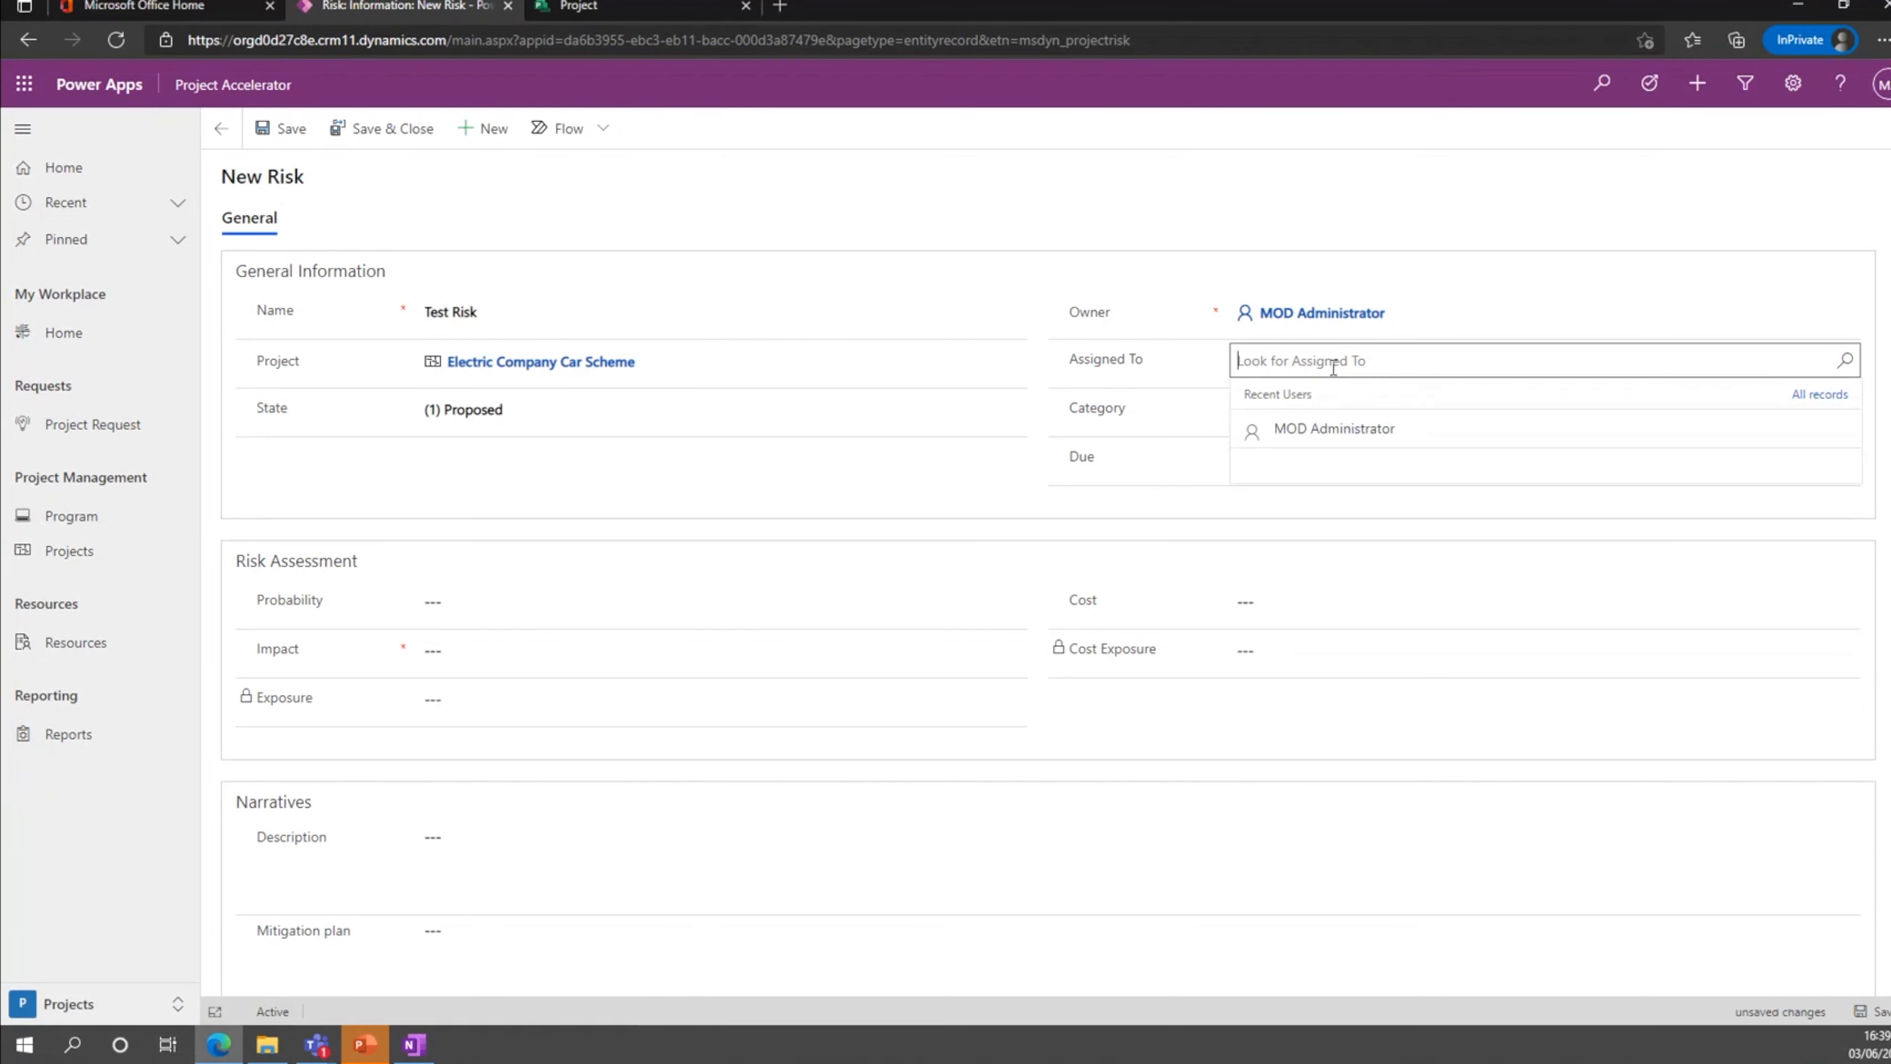
type("Megan")
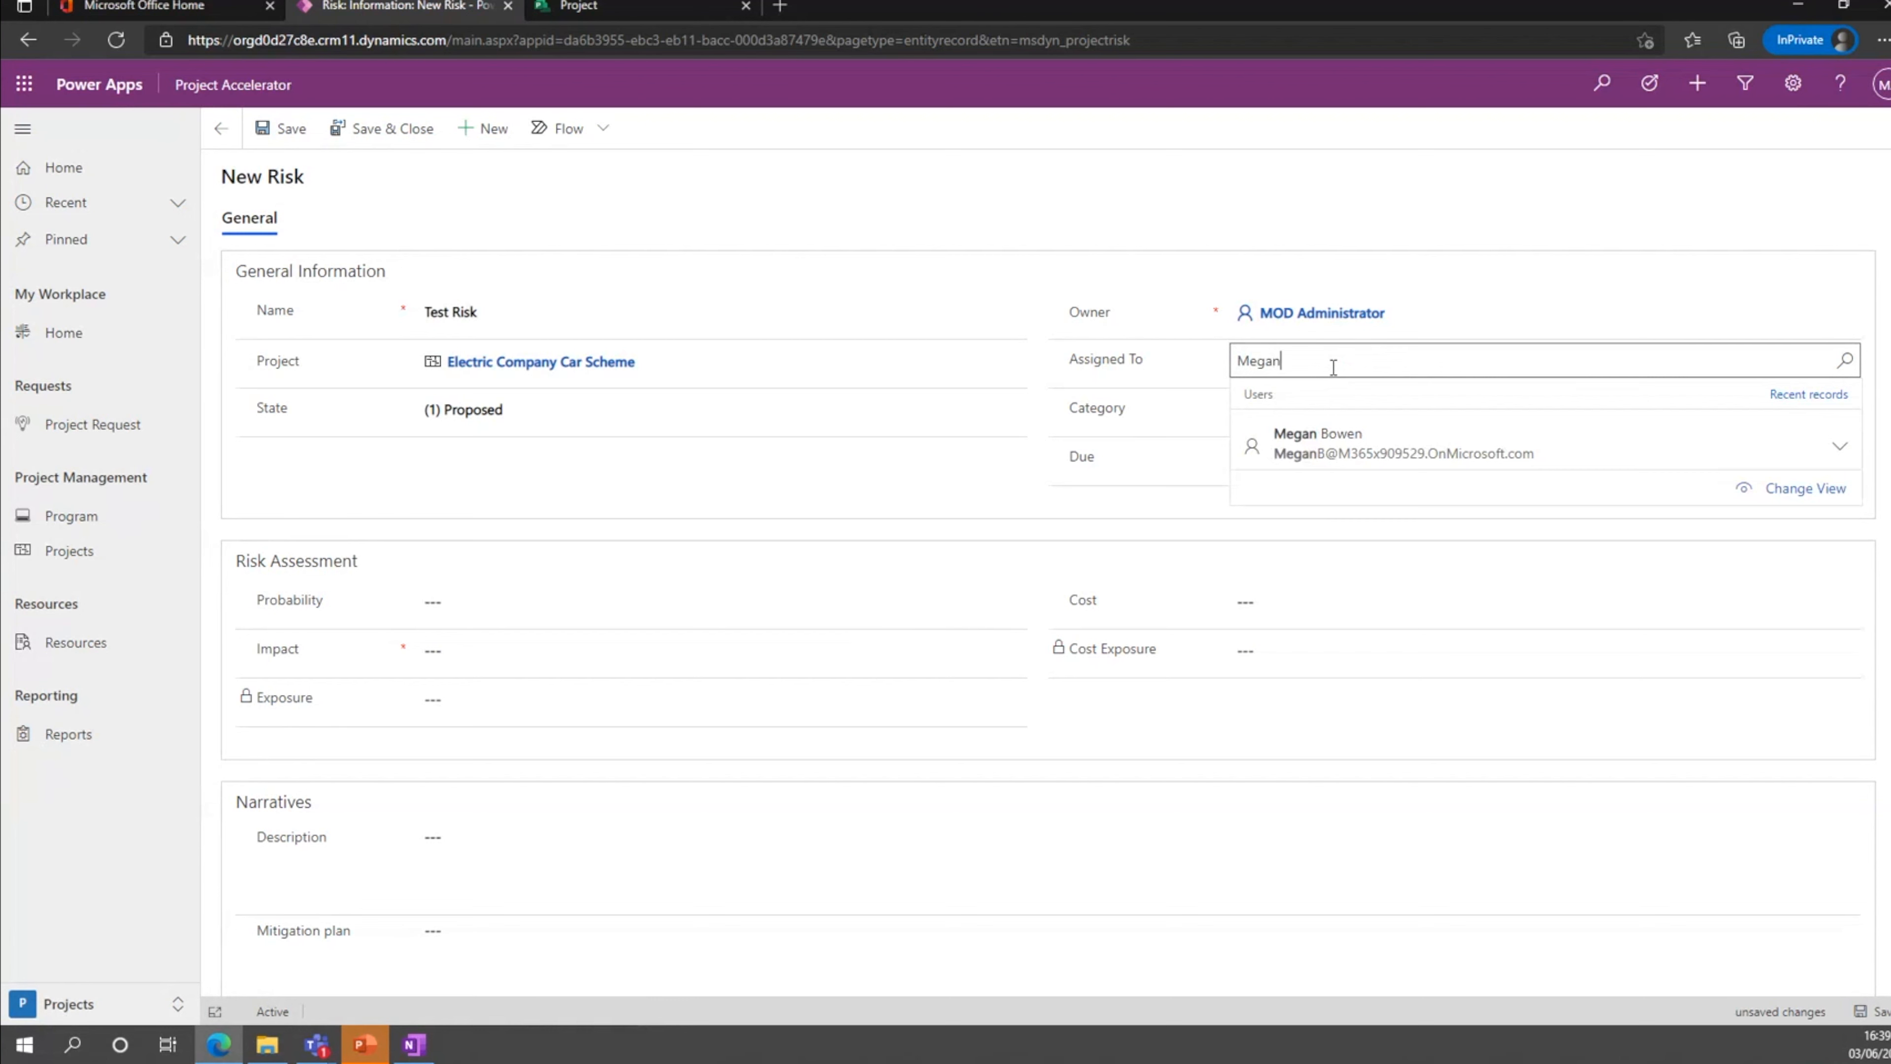
left_click(1318, 442)
Set the risk's category to Resources and its due date to 6/30/2021.
left_click(1258, 414)
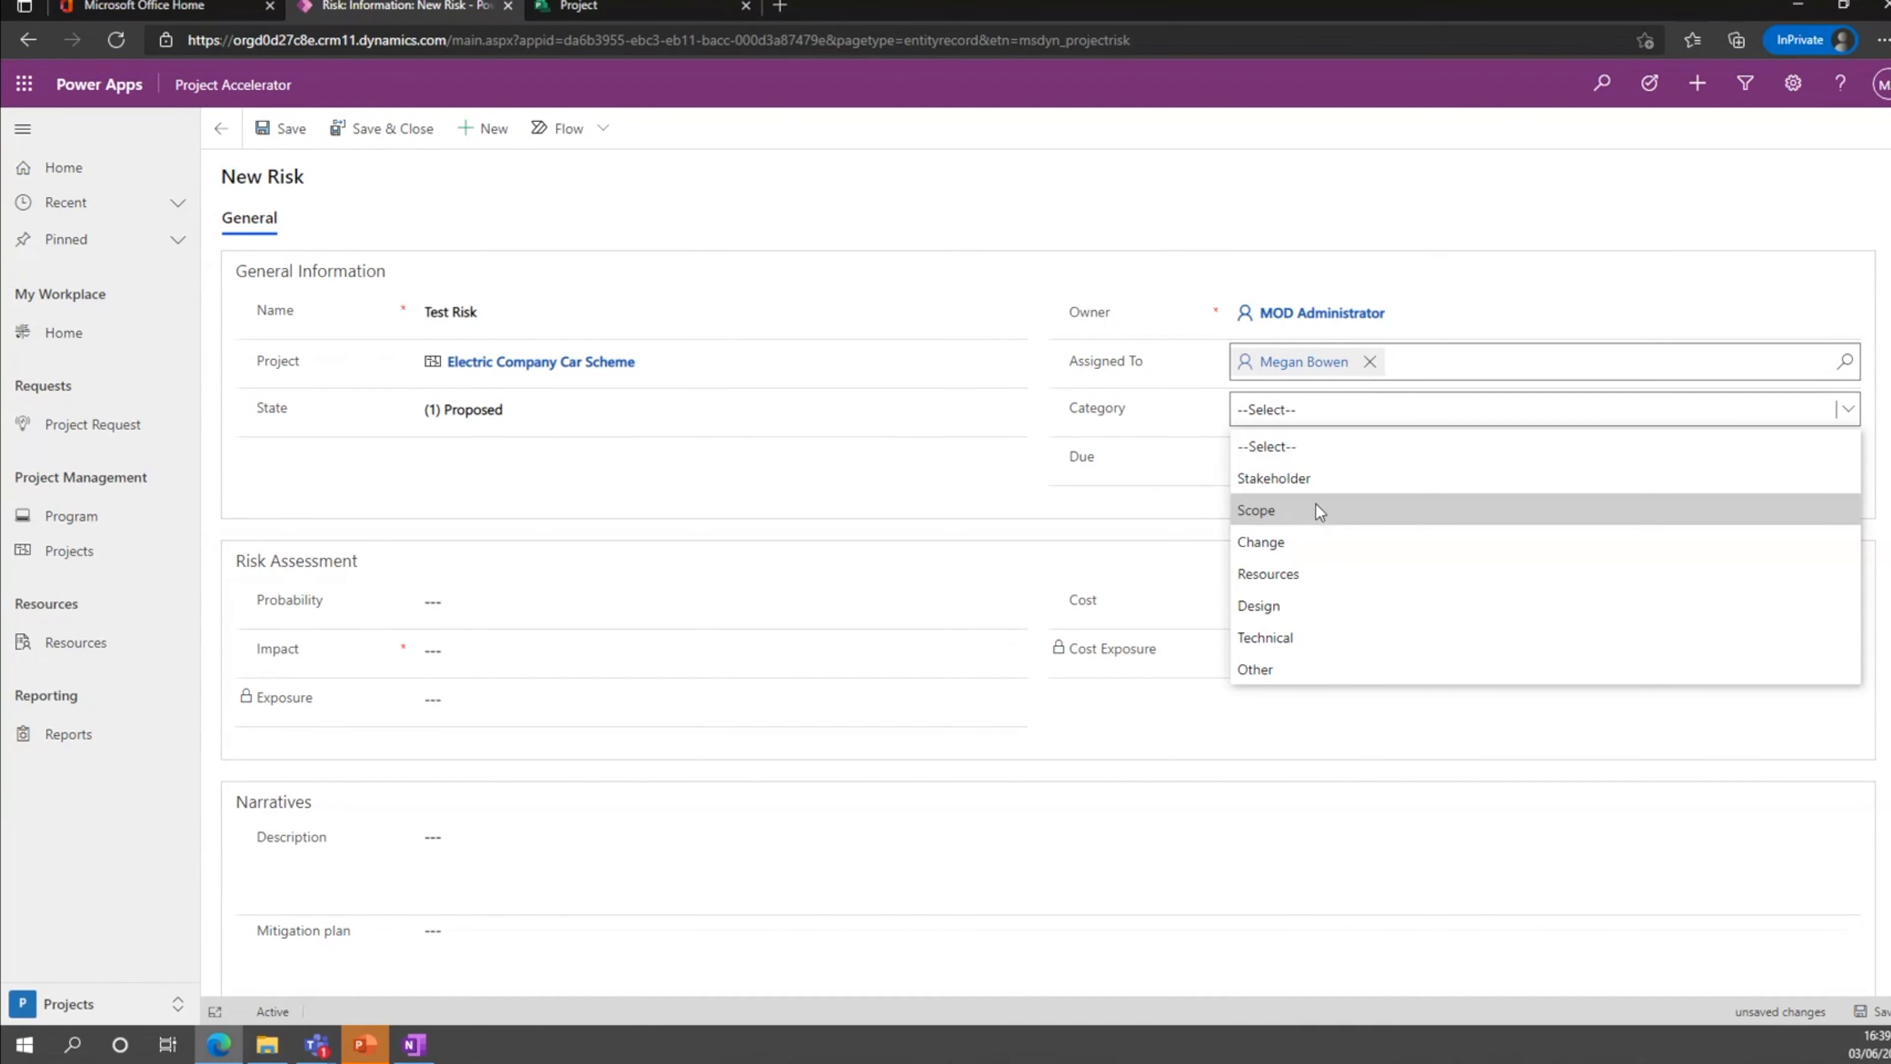
left_click(1299, 574)
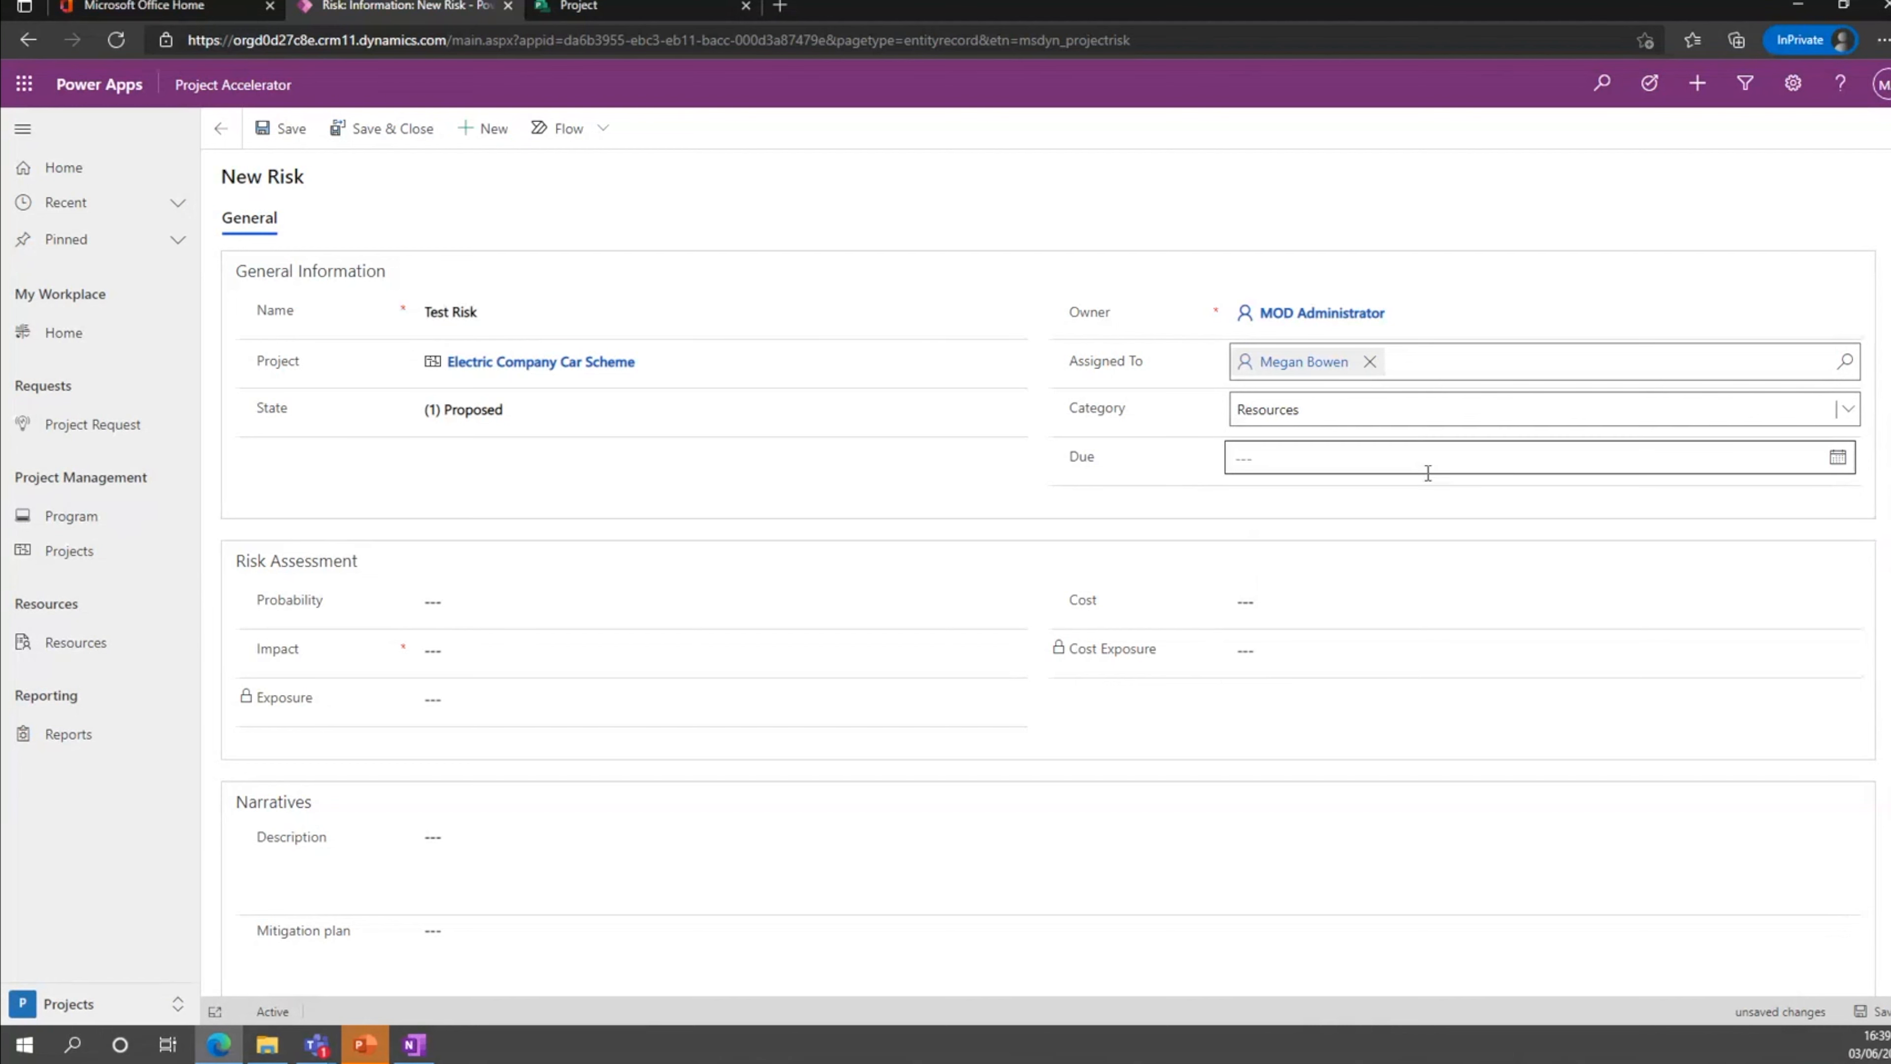
left_click(1837, 462)
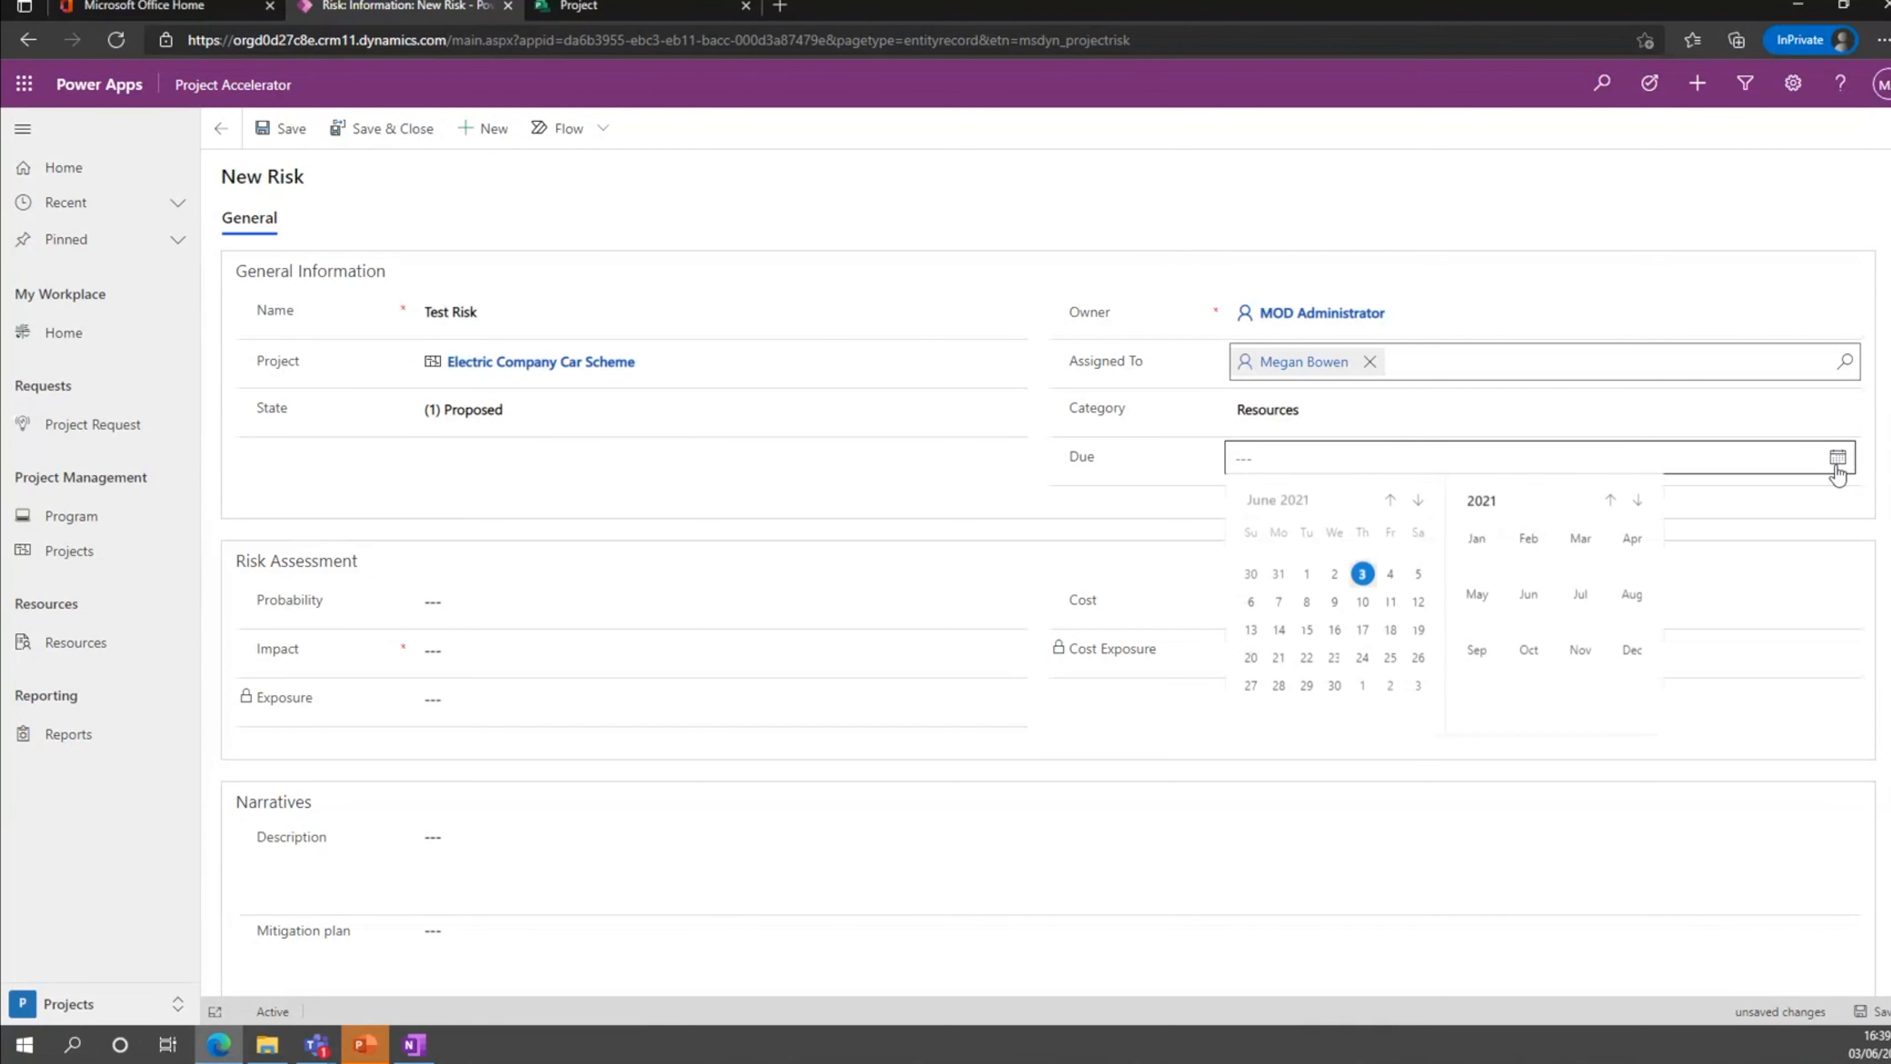
left_click(1334, 685)
Set the risk's impact to 1.
left_click(493, 604)
left_click(494, 652)
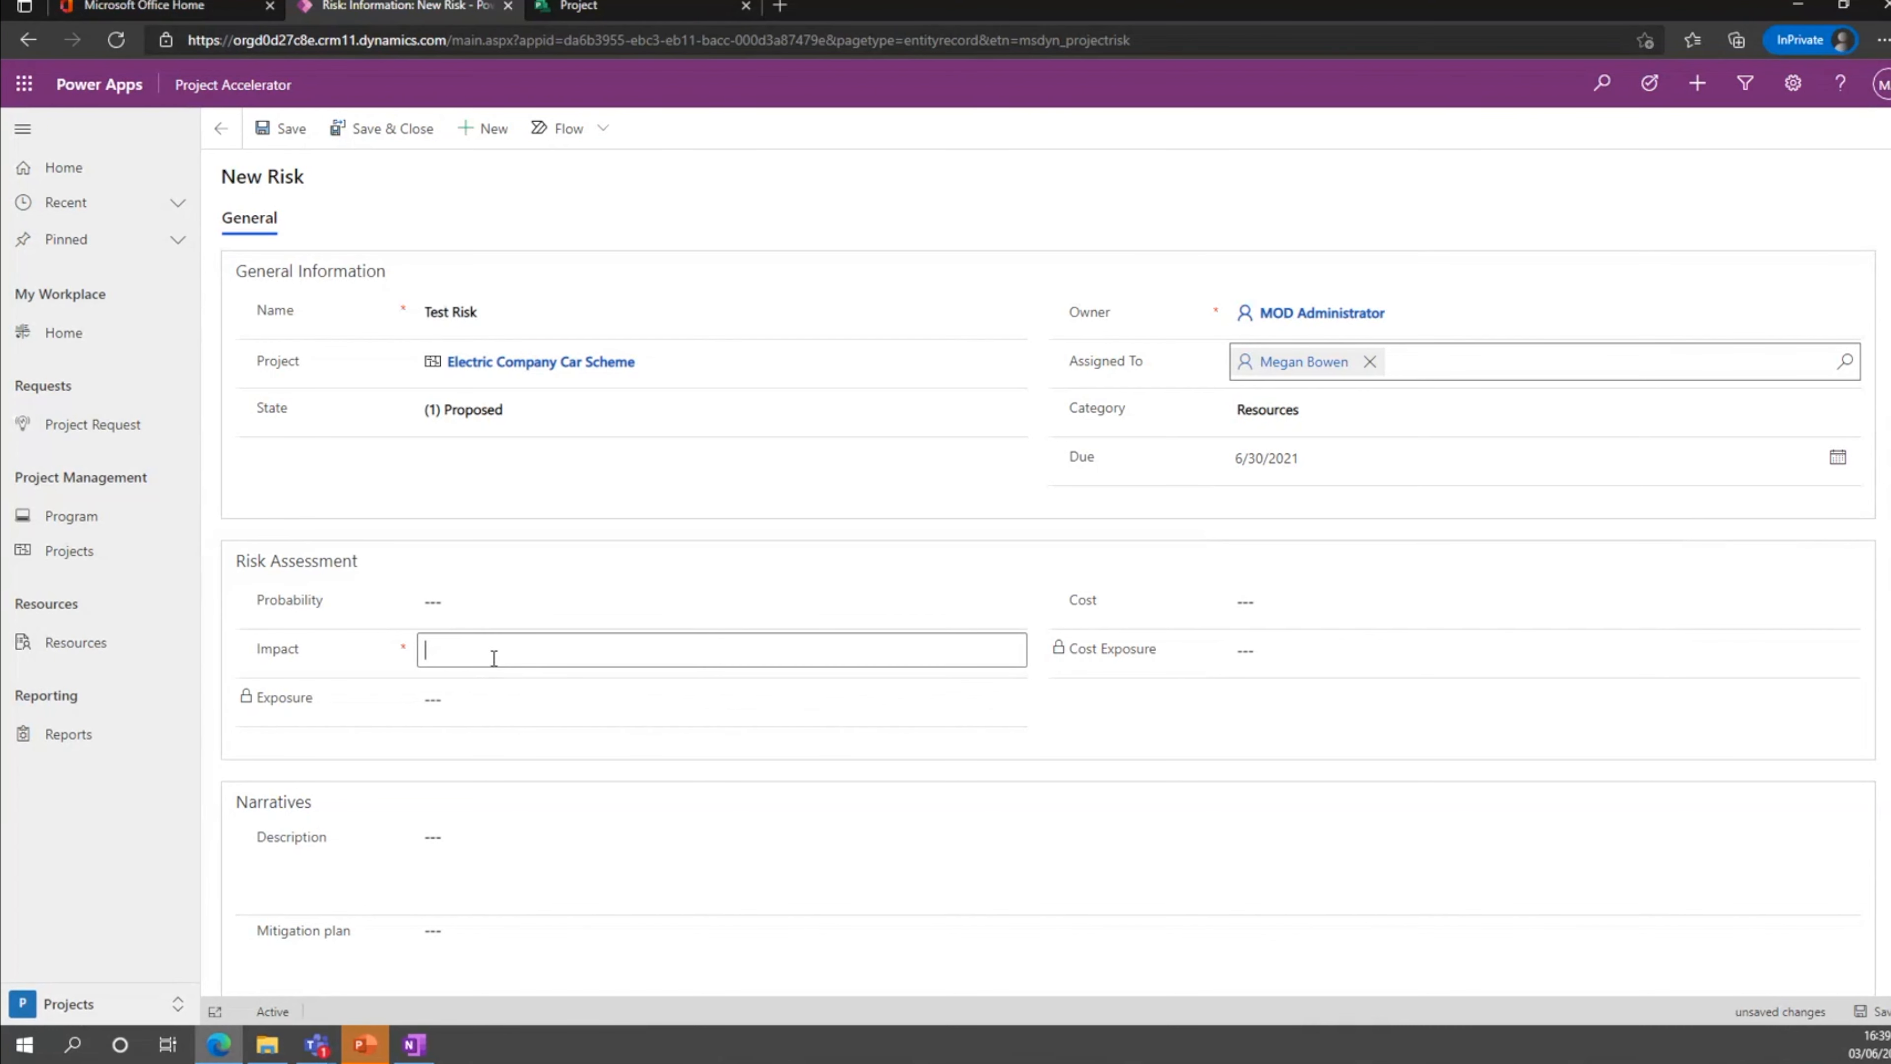
type("1")
left_click(1214, 735)
scroll(480, 483, "down", 2)
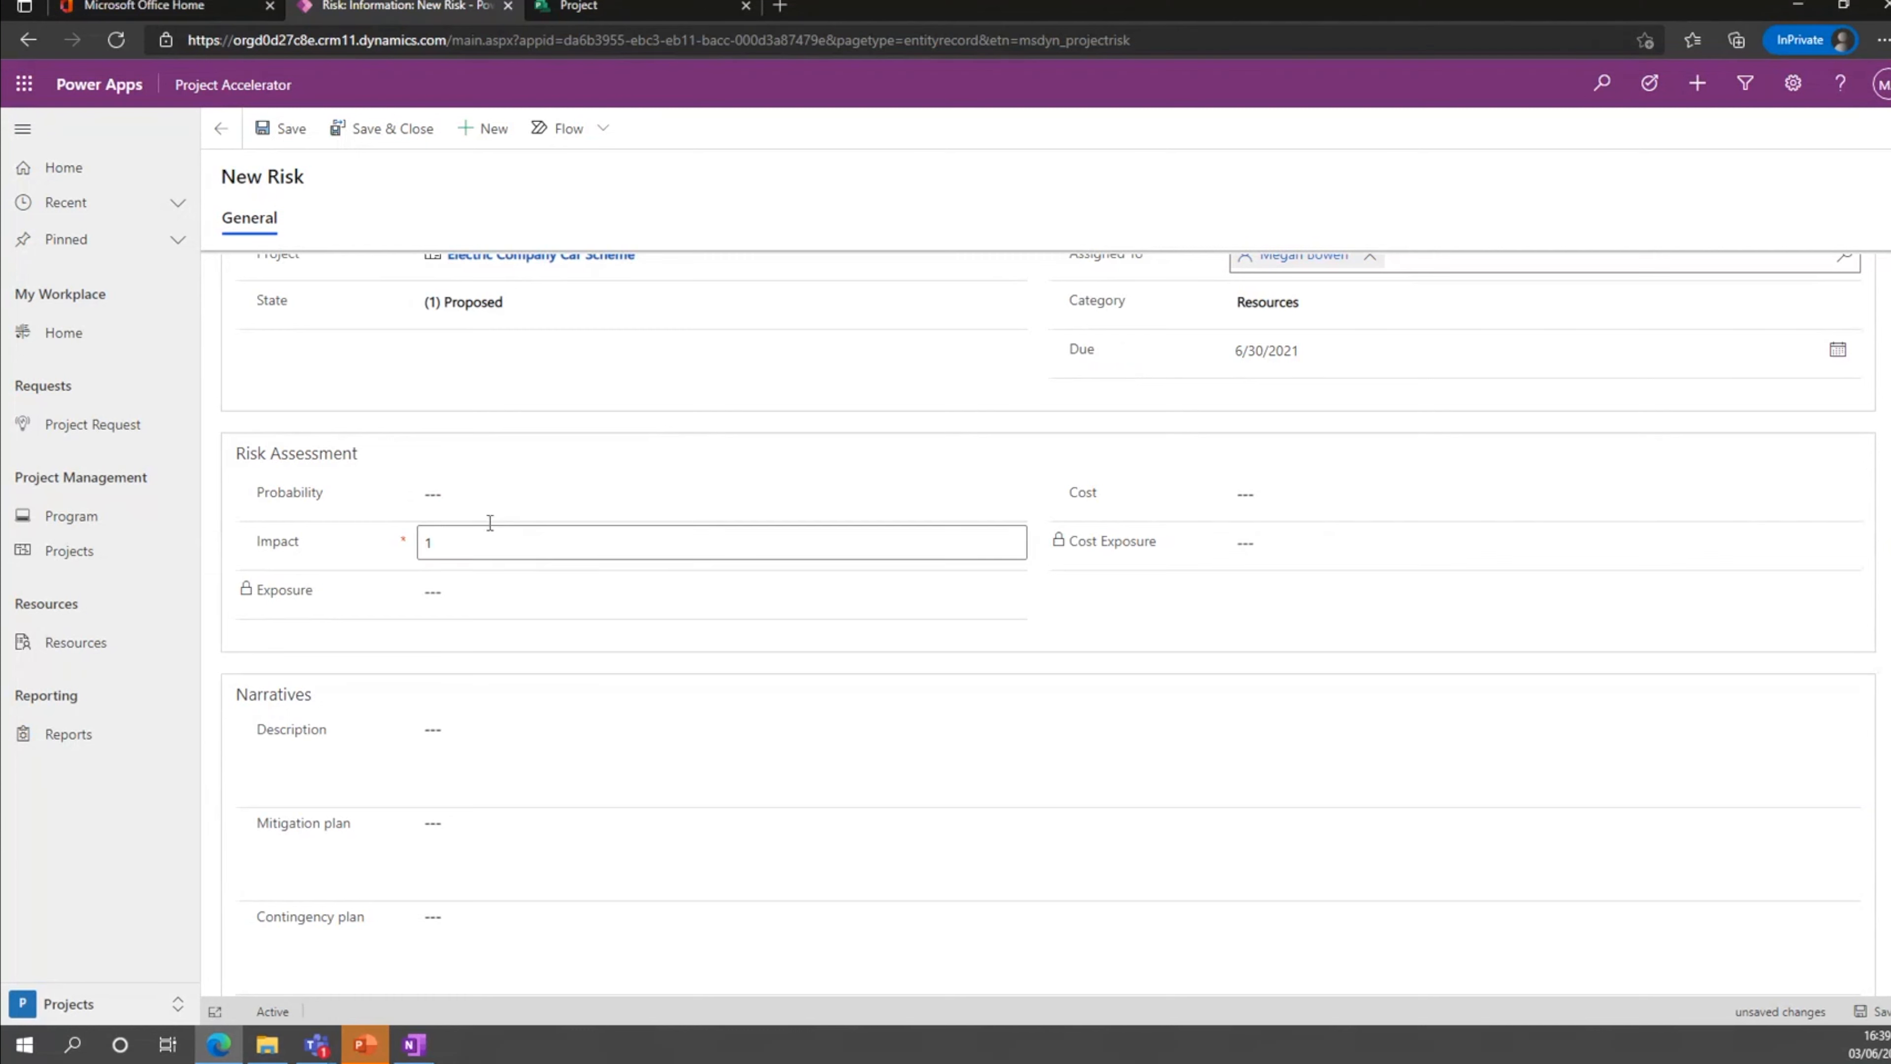
Try entering Big as the risk's impact, and restore the value 1.
left_click(523, 547)
type("Big")
left_click(1340, 596)
left_click(528, 541)
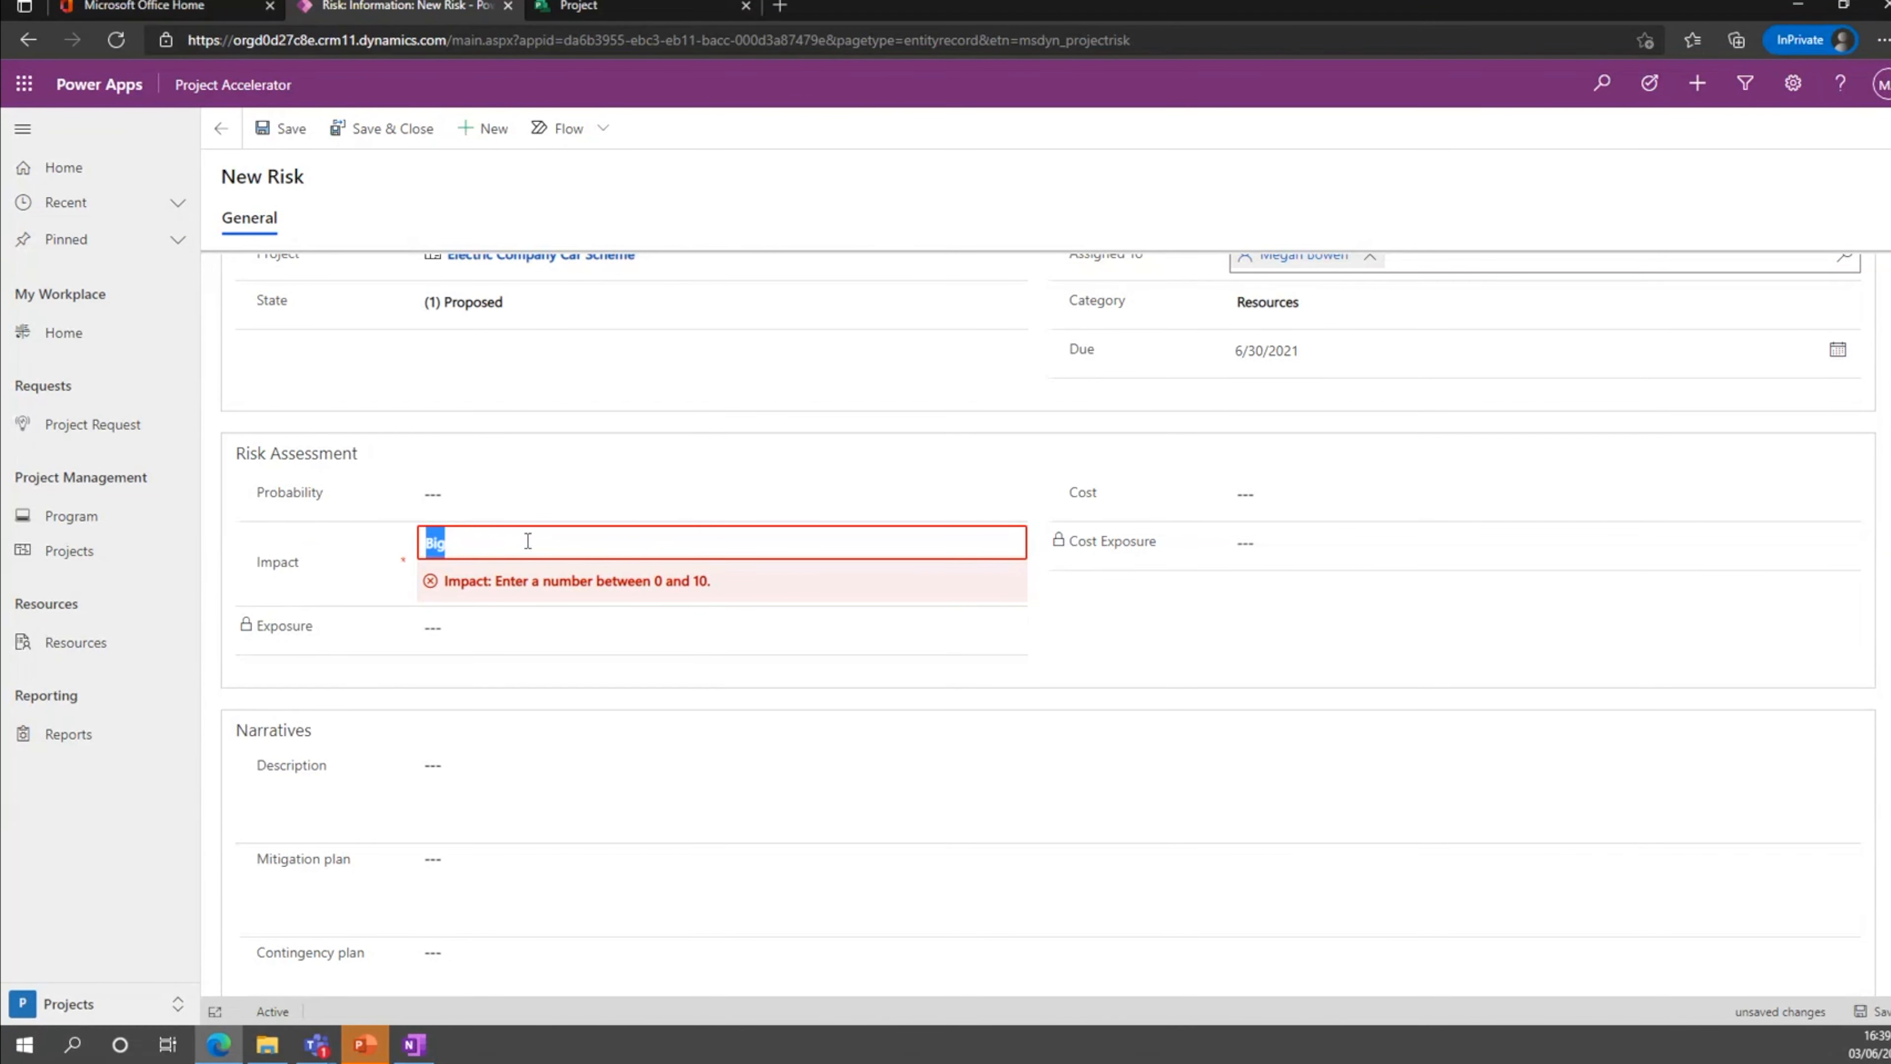
type("1")
left_click(1459, 663)
scroll(524, 504, "down", 2)
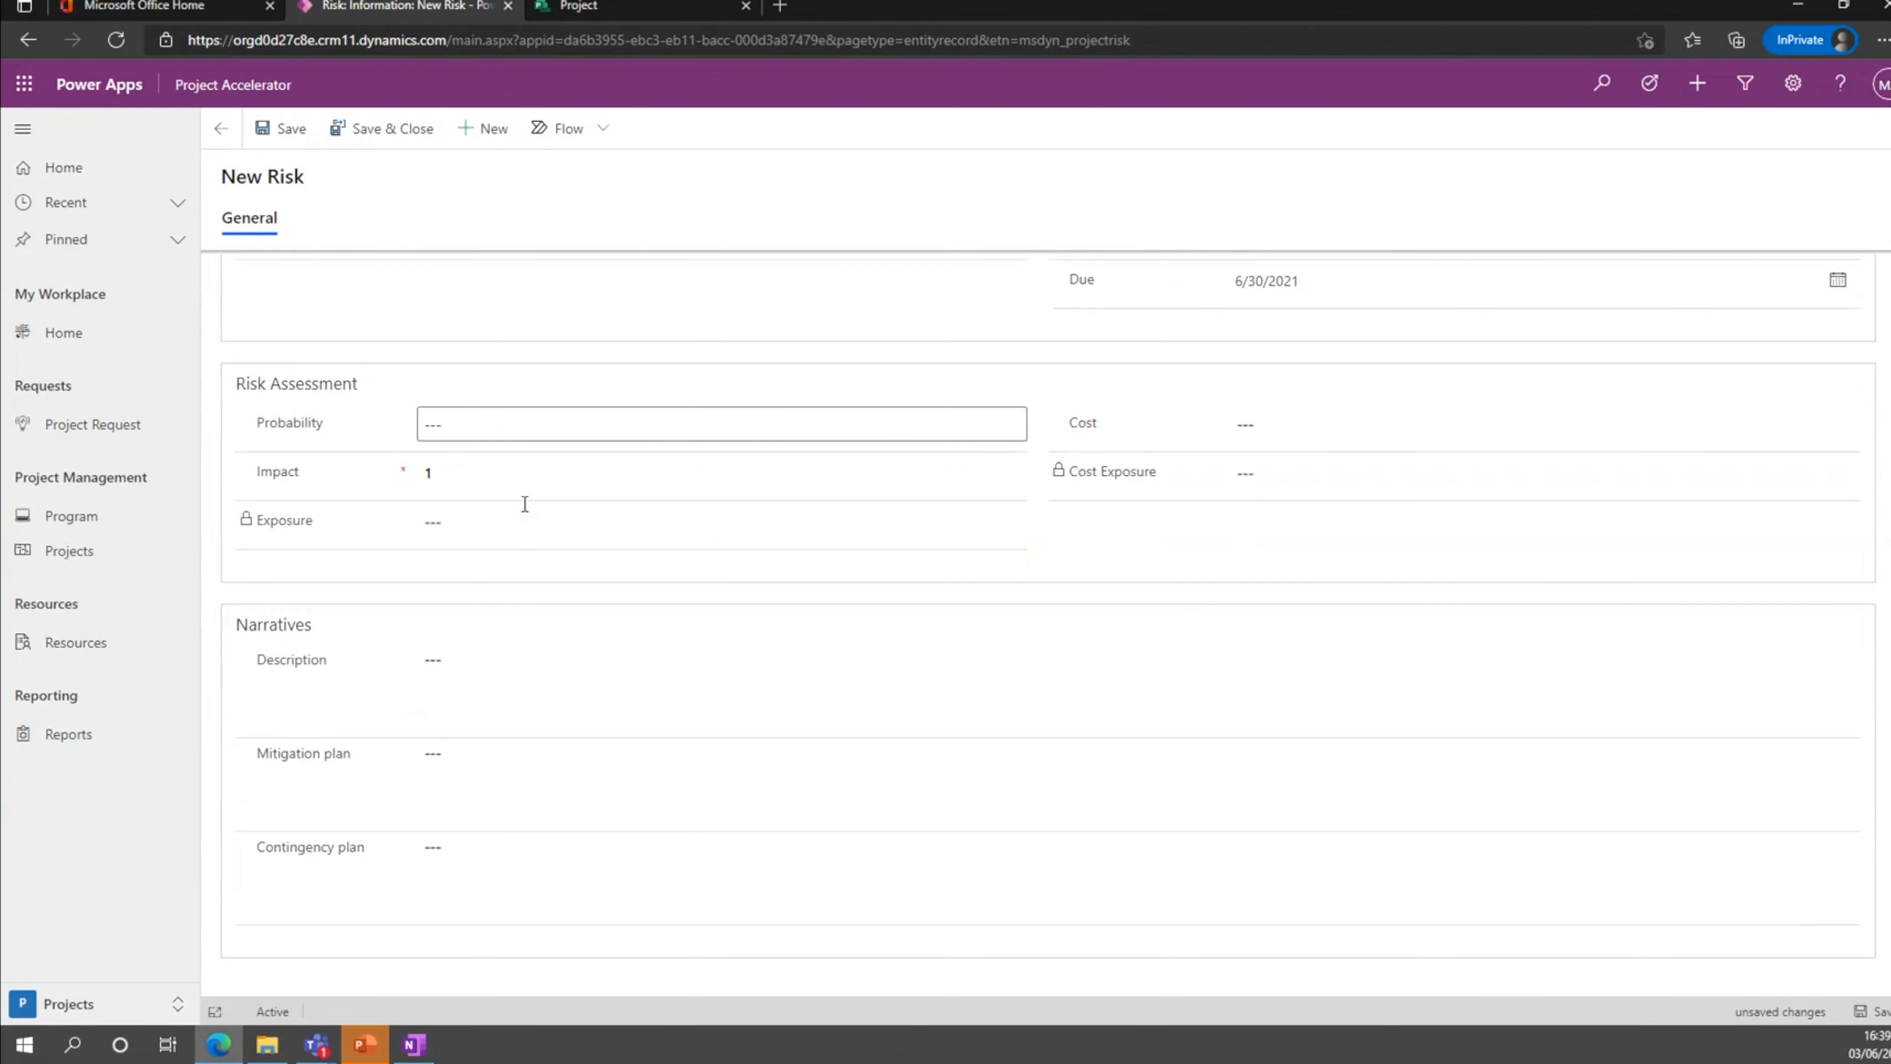
Try a non-numeric entry for the risk's probability, and replace it with 1.
scroll(524, 507, "up", 3)
left_click(469, 526)
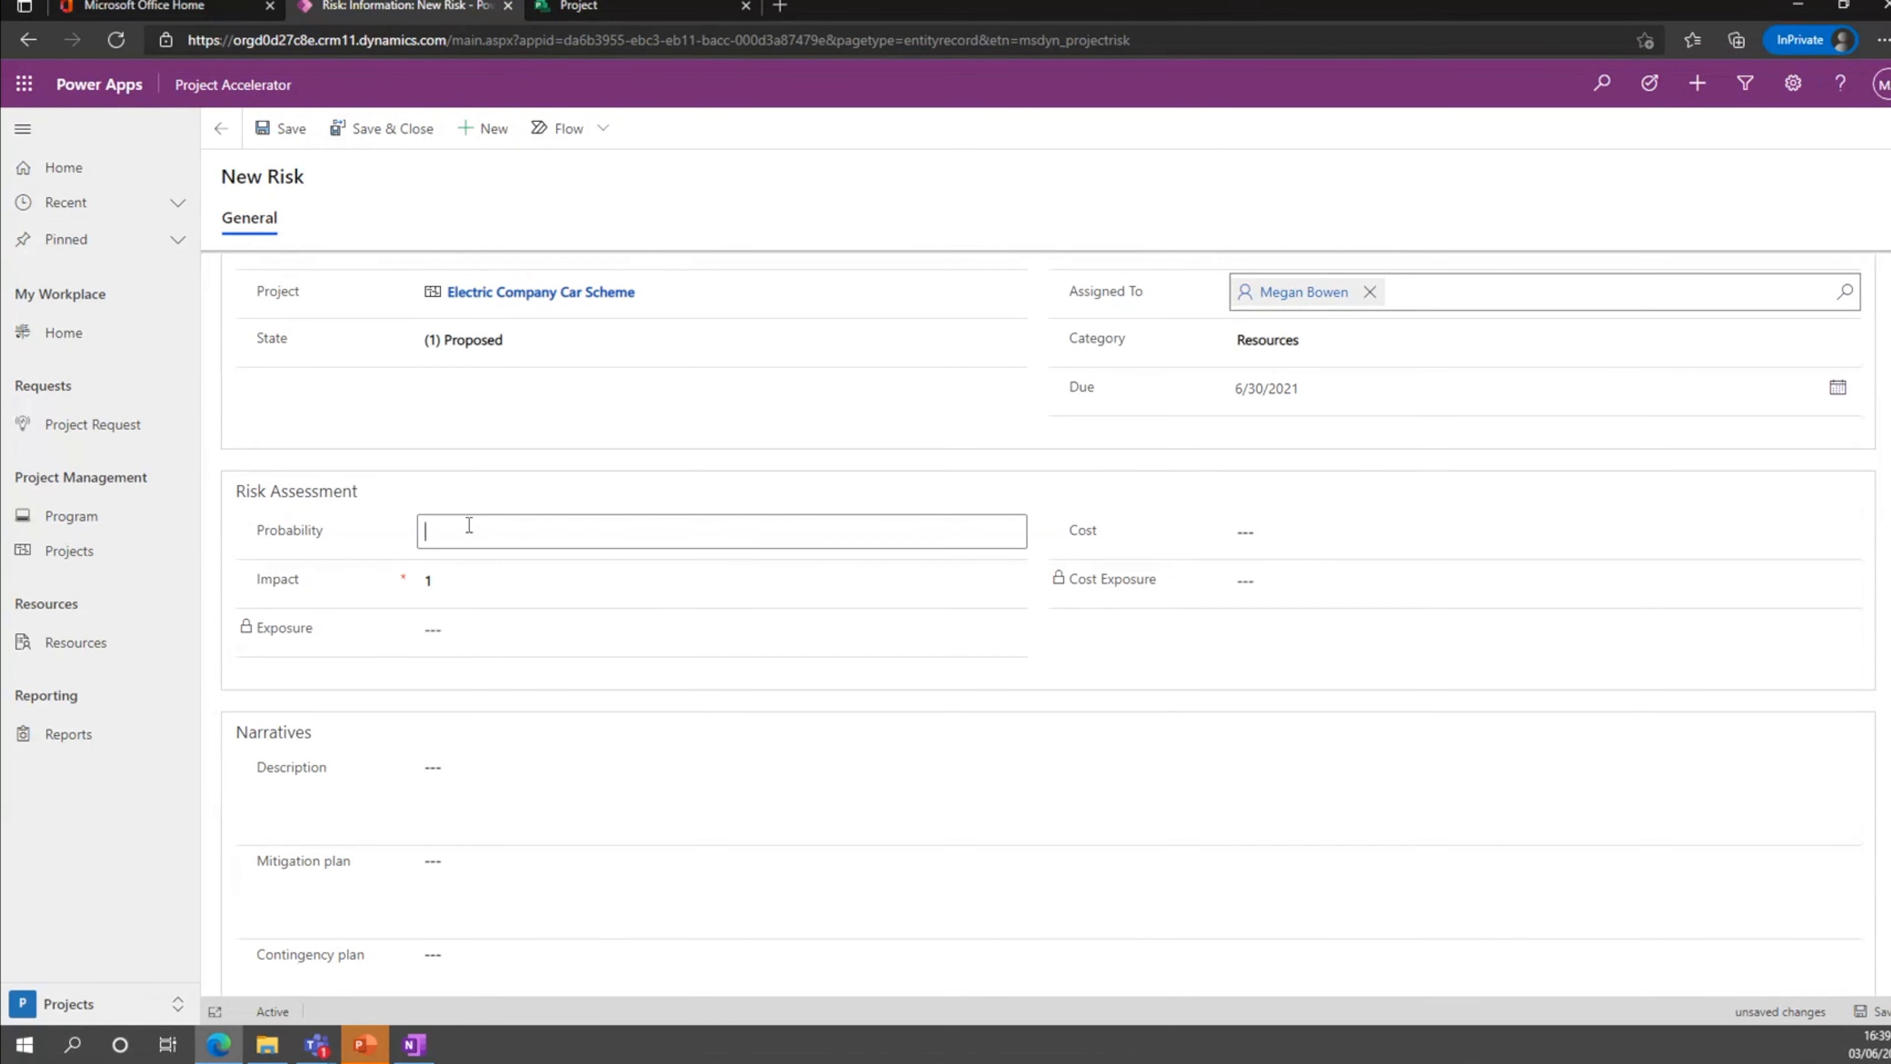
type("1est")
left_click(1010, 645)
double_click(595, 527)
type("1")
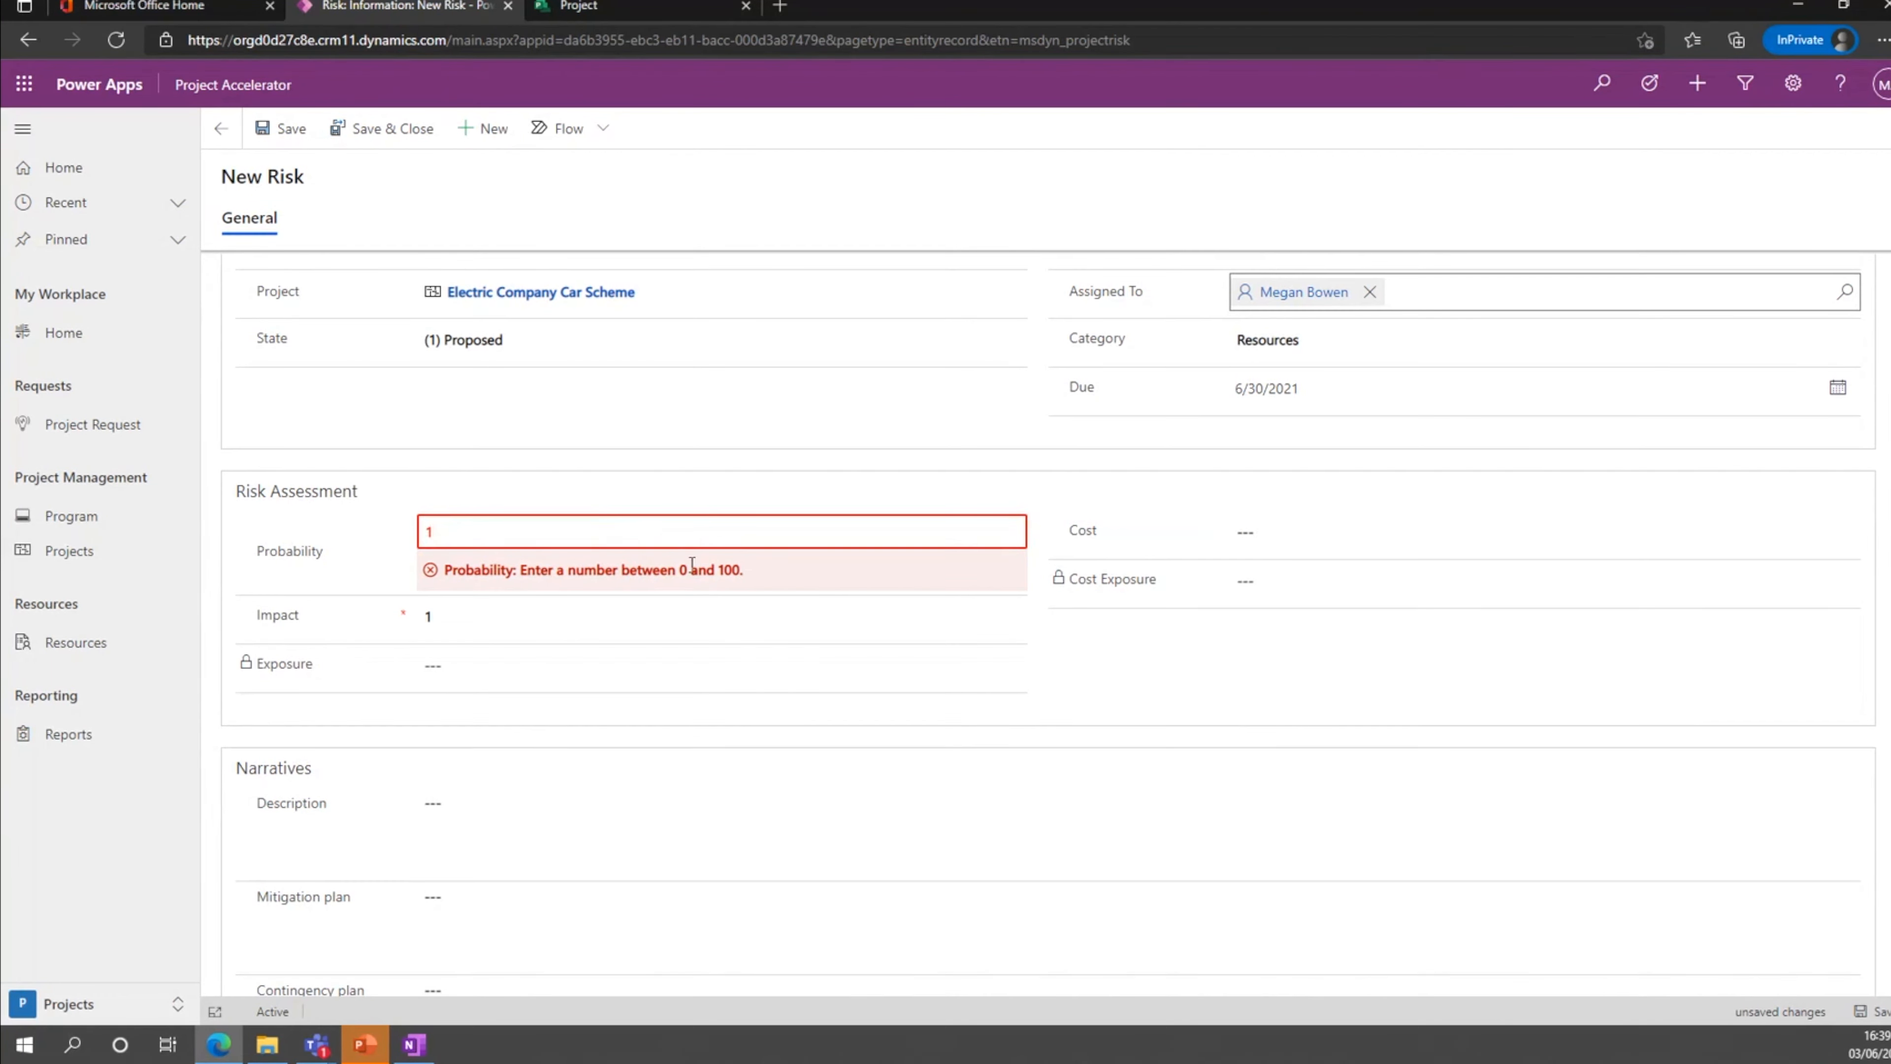
left_click(1176, 635)
Try entering Test as the risk's impact, and set it back to 1.
left_click(618, 591)
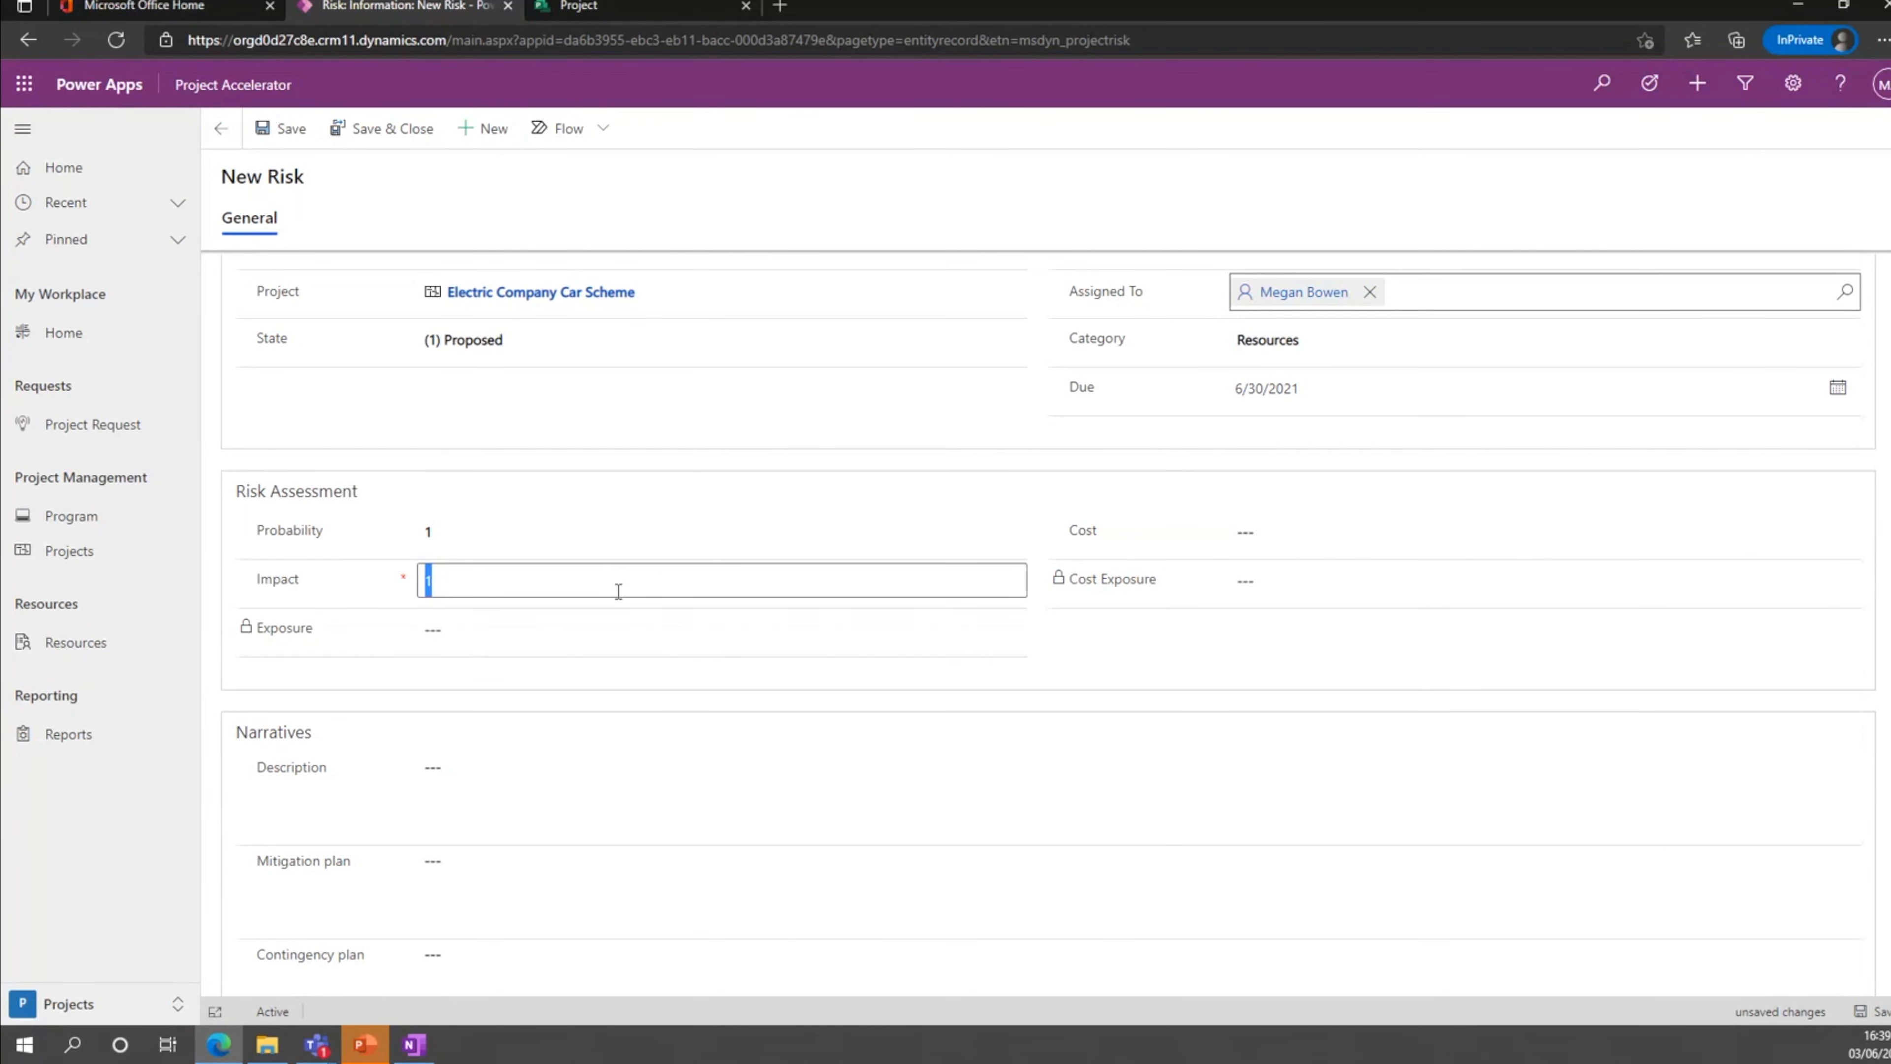
type("Test")
left_click(1144, 655)
left_click(677, 581)
type("1")
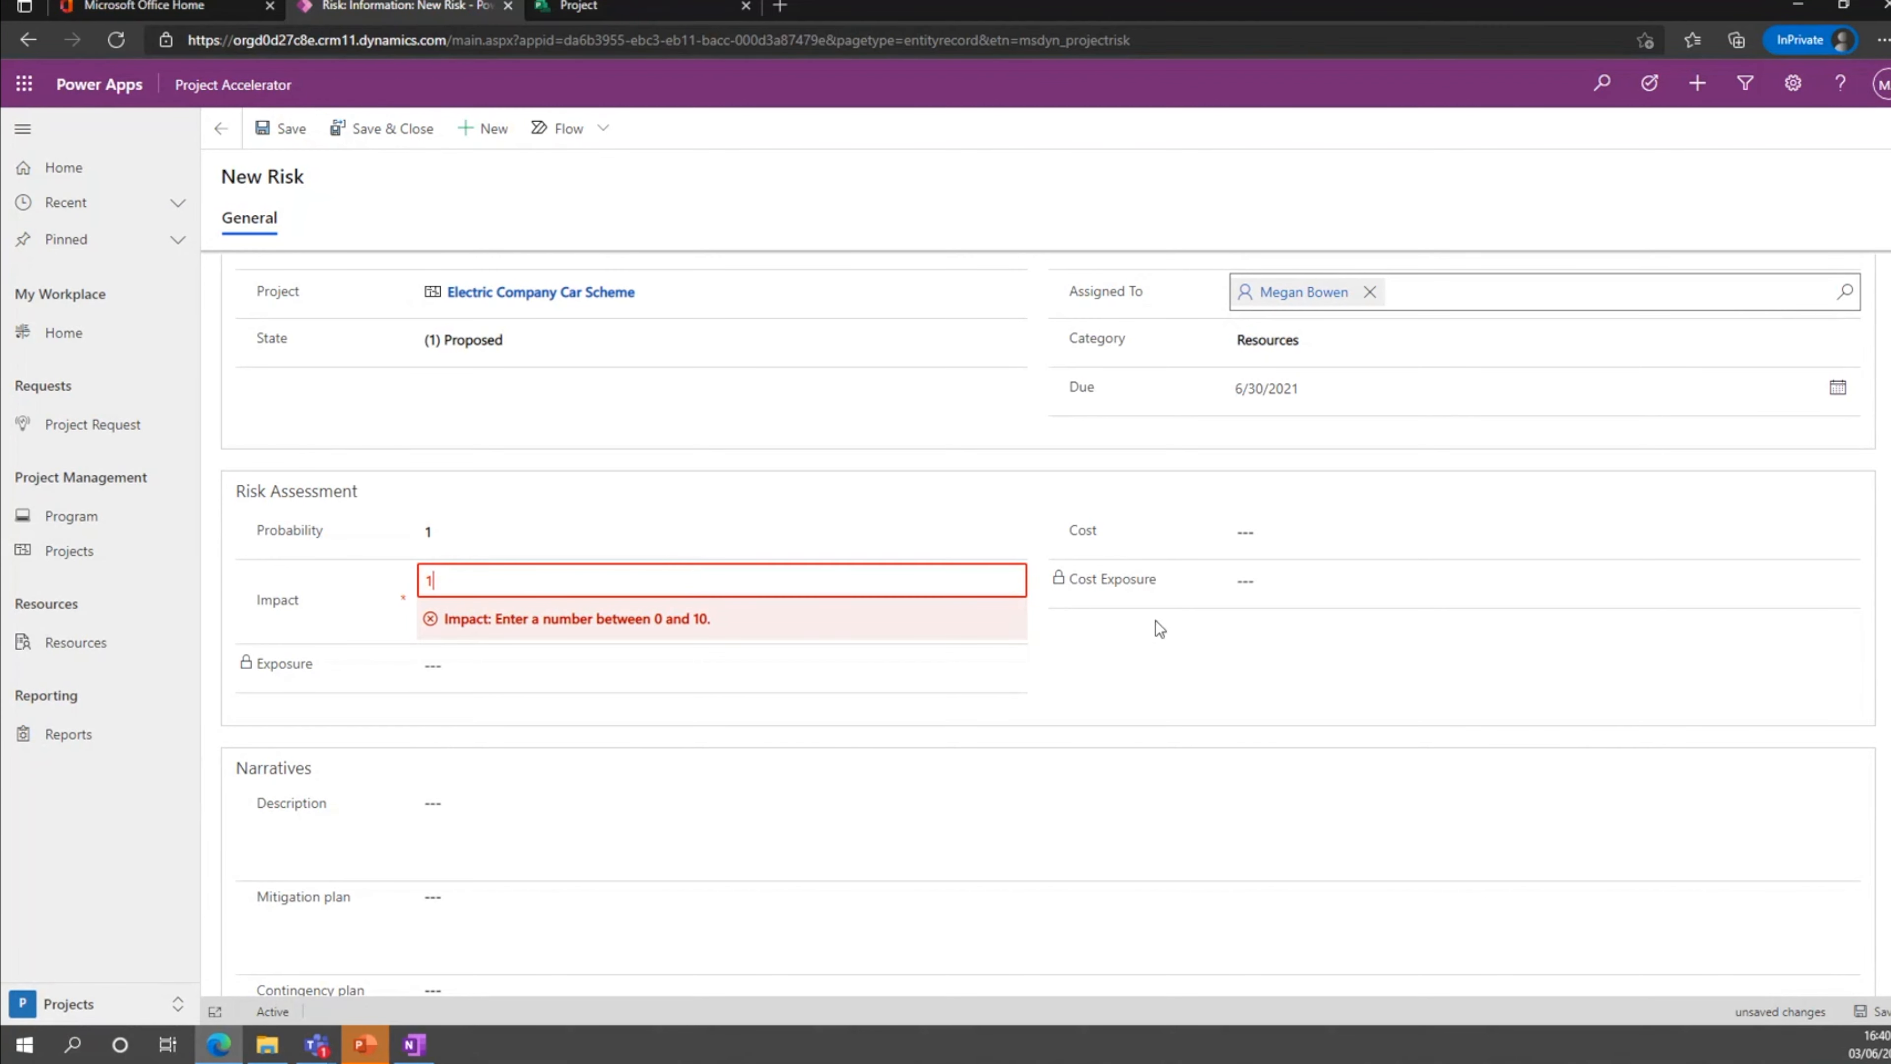
left_click(1187, 635)
Set the risk's cost to £1,000 and save the risk.
left_click(1266, 532)
type("1000")
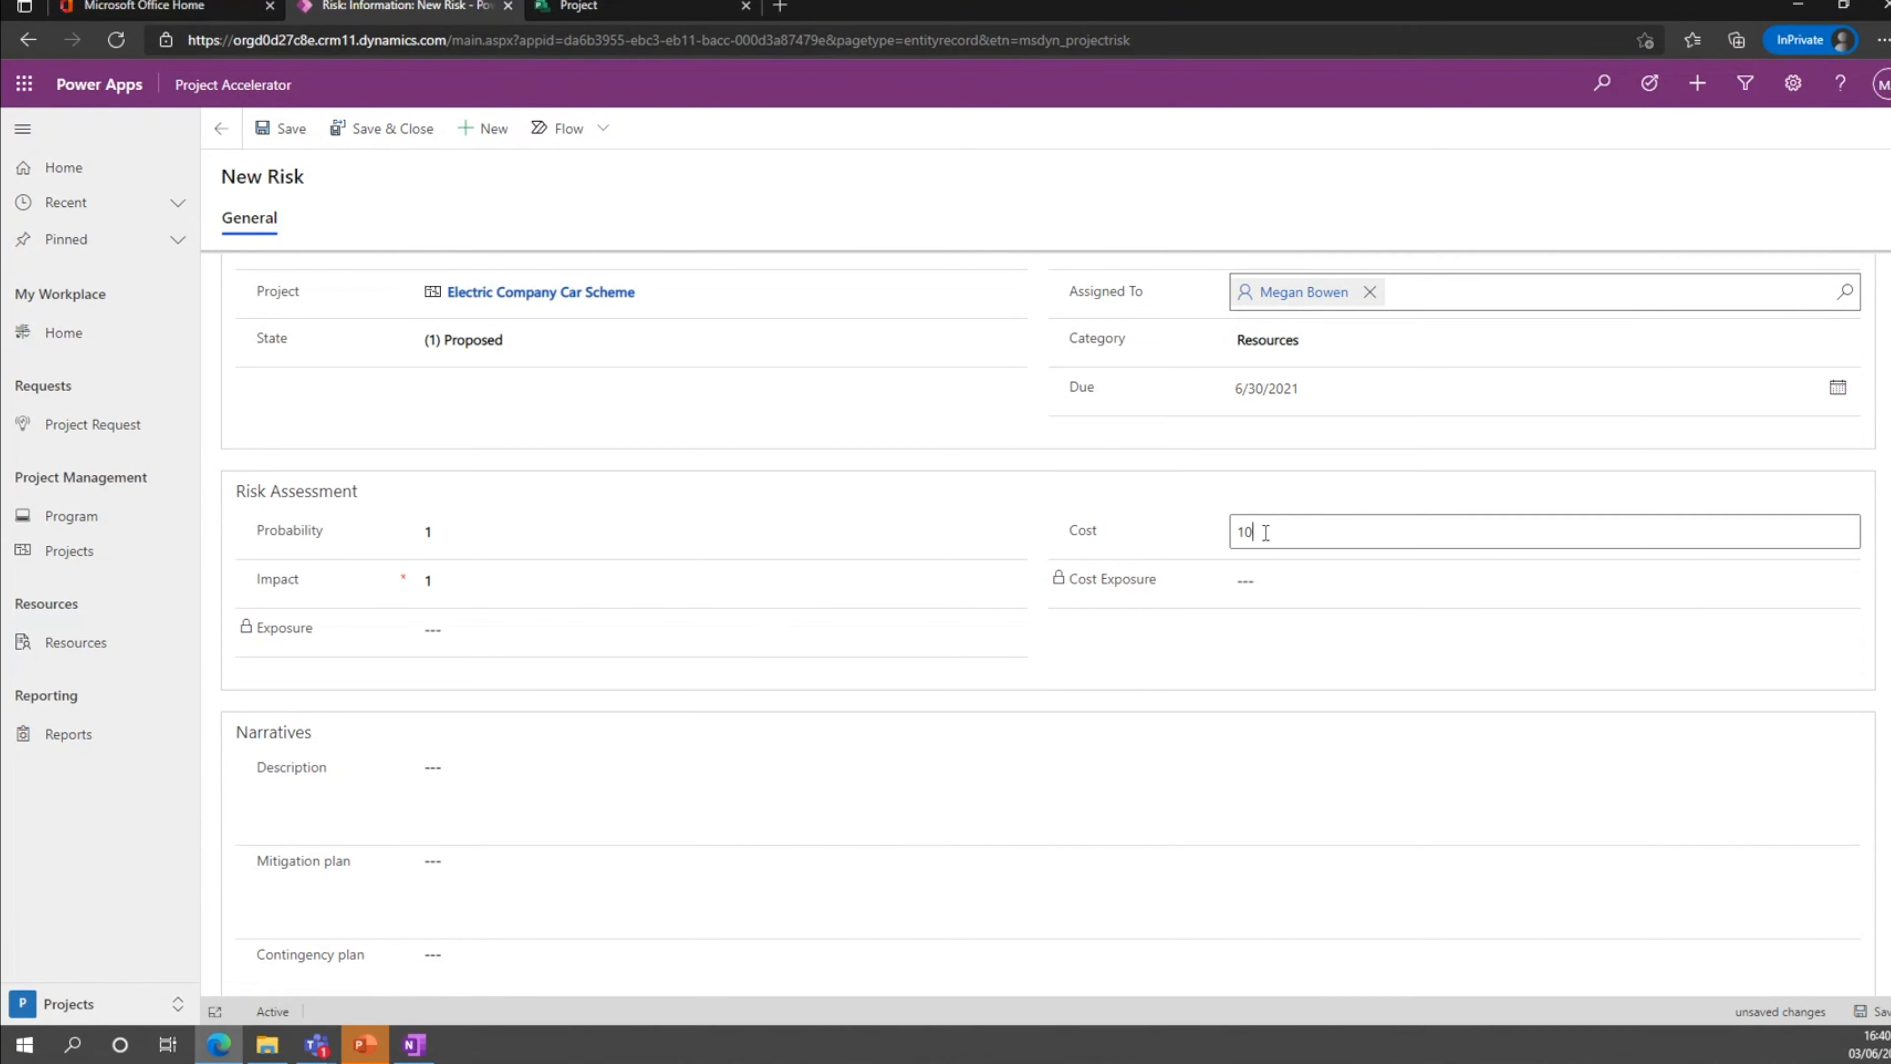
left_click(1203, 664)
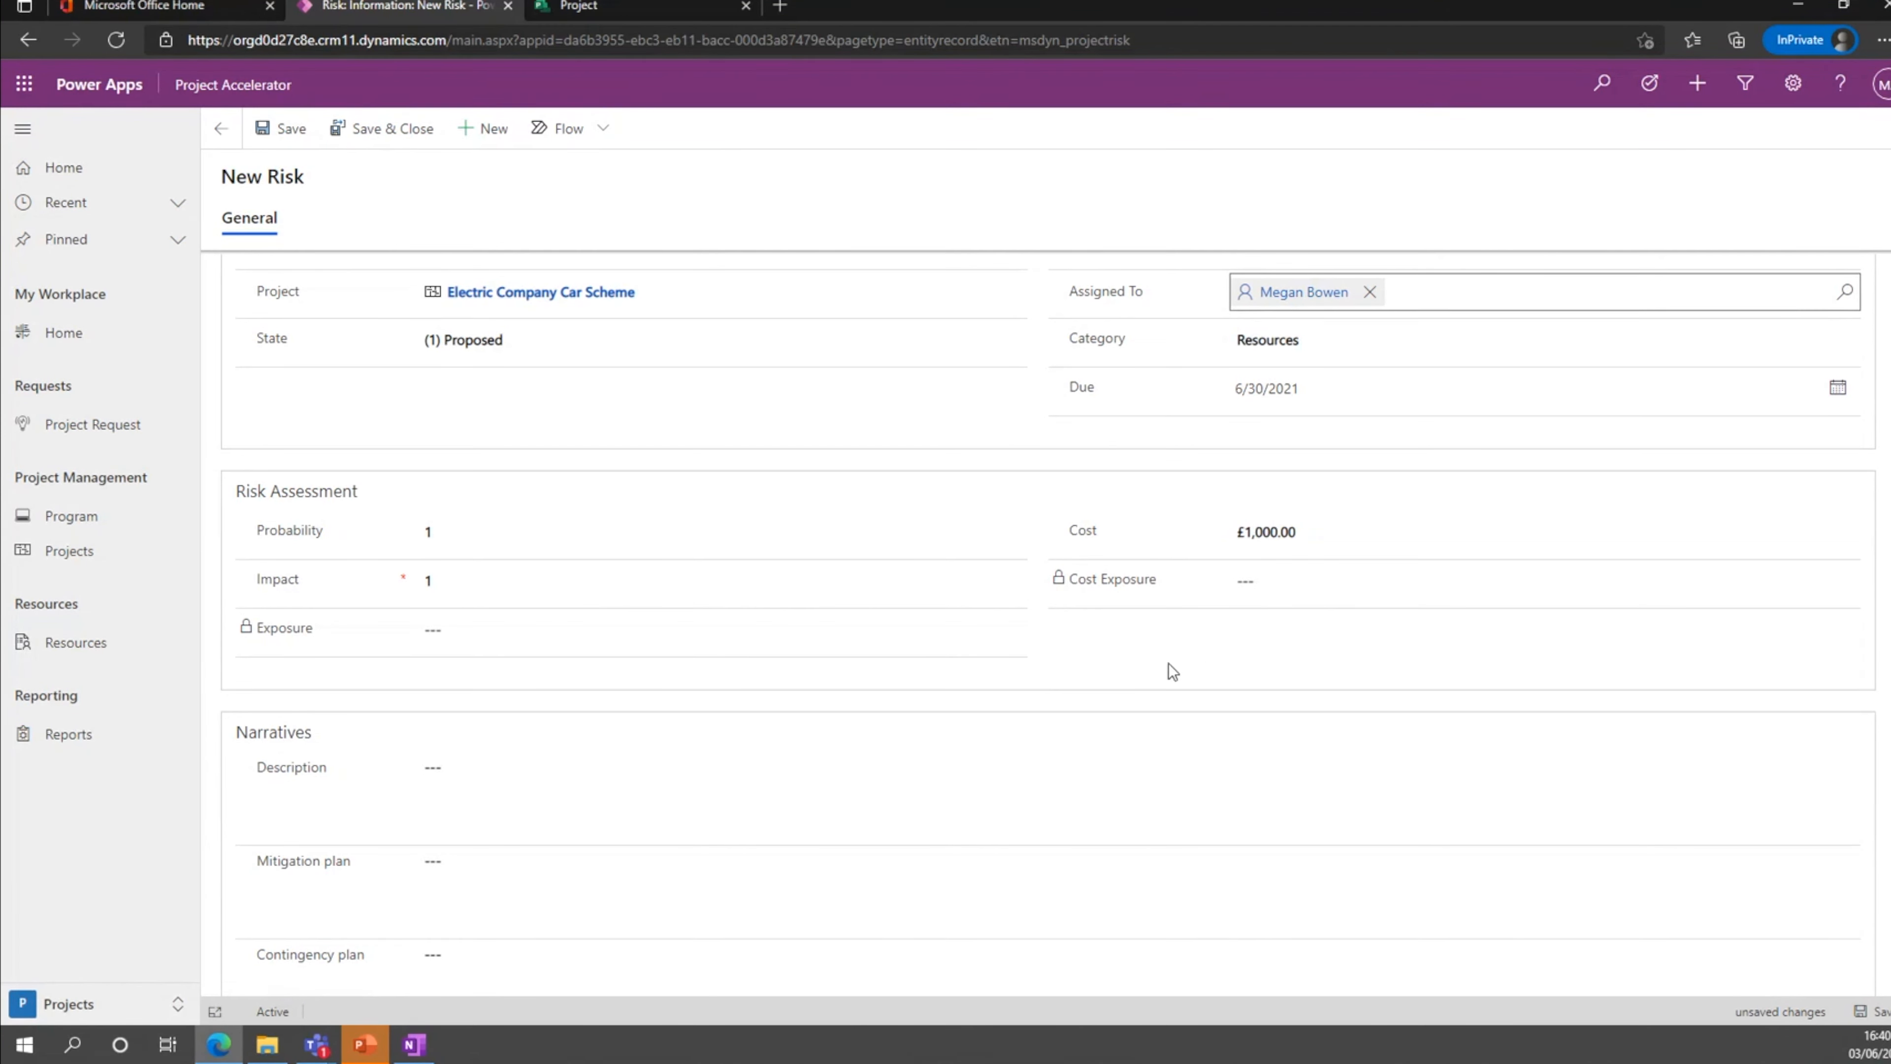
left_click(287, 128)
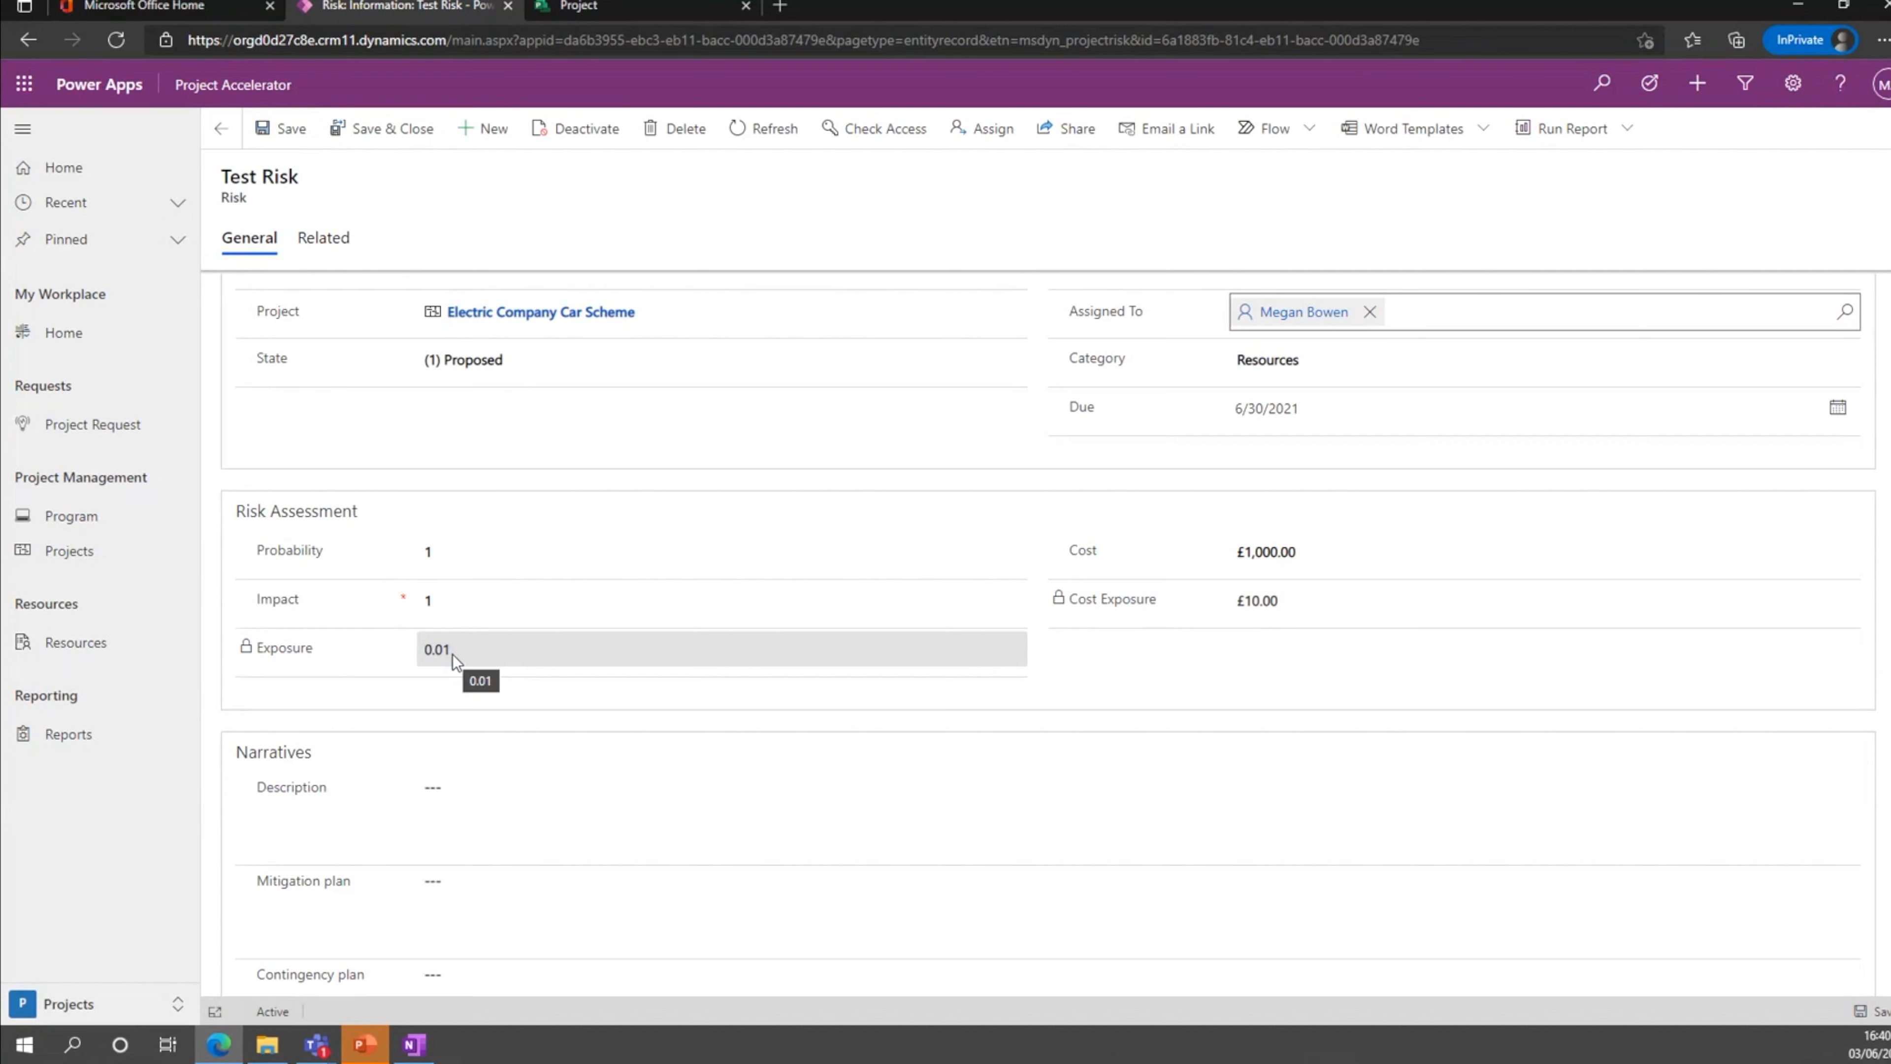
Fill in the risk's narratives with the description Test Risks and Risks for both the mitigation and contingency plans, and save and close it.
scroll(452, 655, "down", 3)
left_click(482, 657)
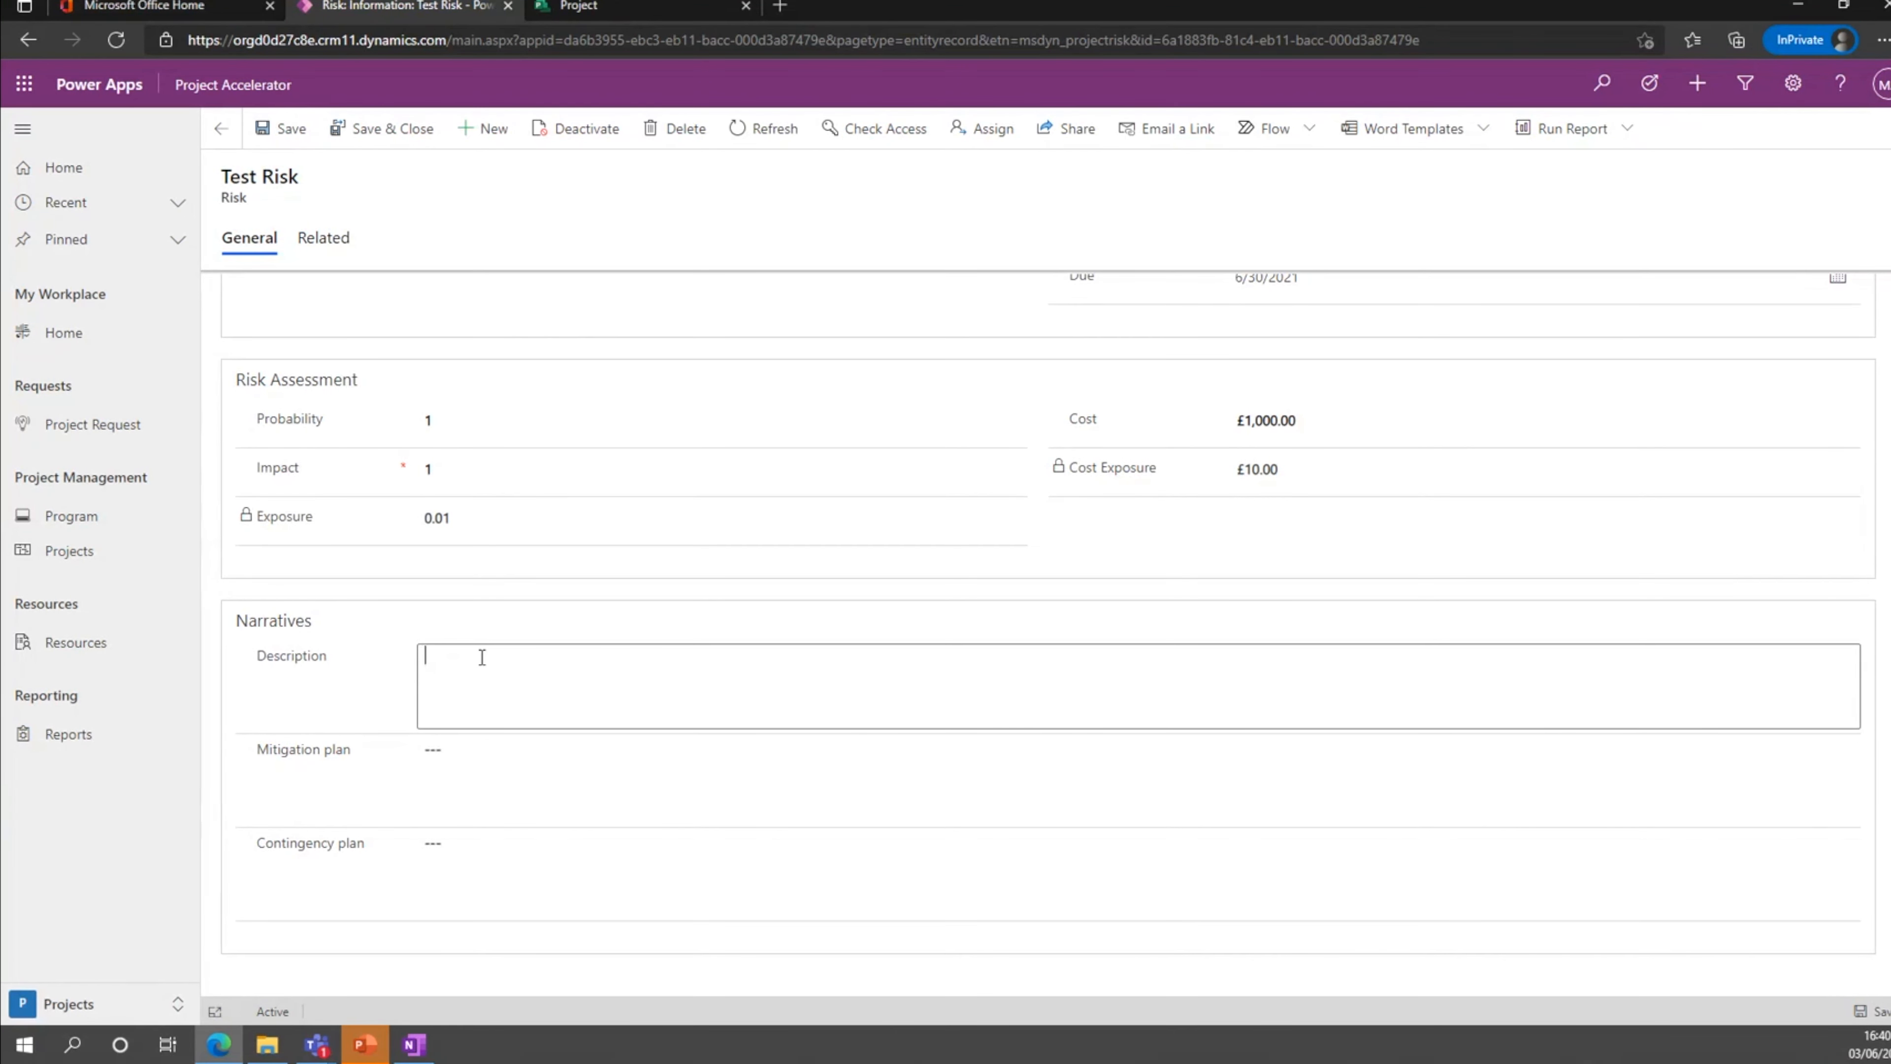
type("Test Risk")
key("Tab")
type("M")
key("BackSpace")
type("Risks")
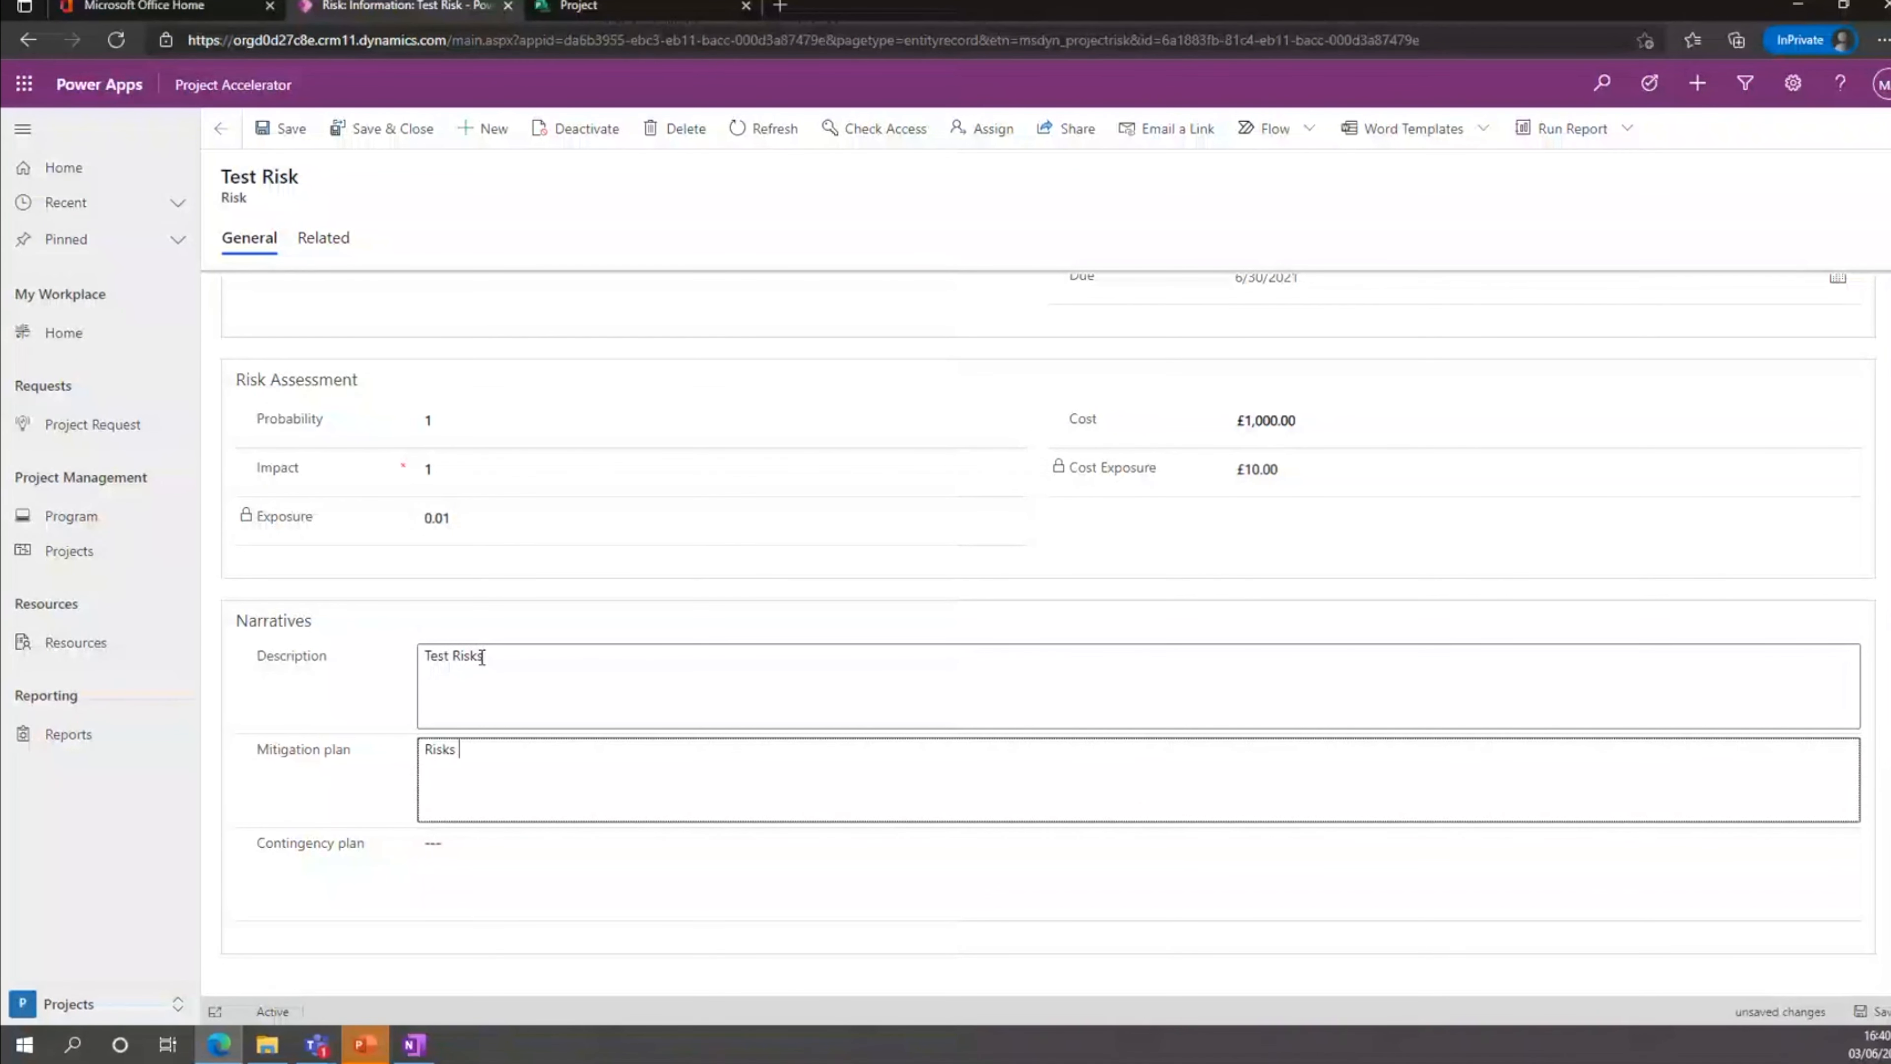
key("Tab")
type("Risks")
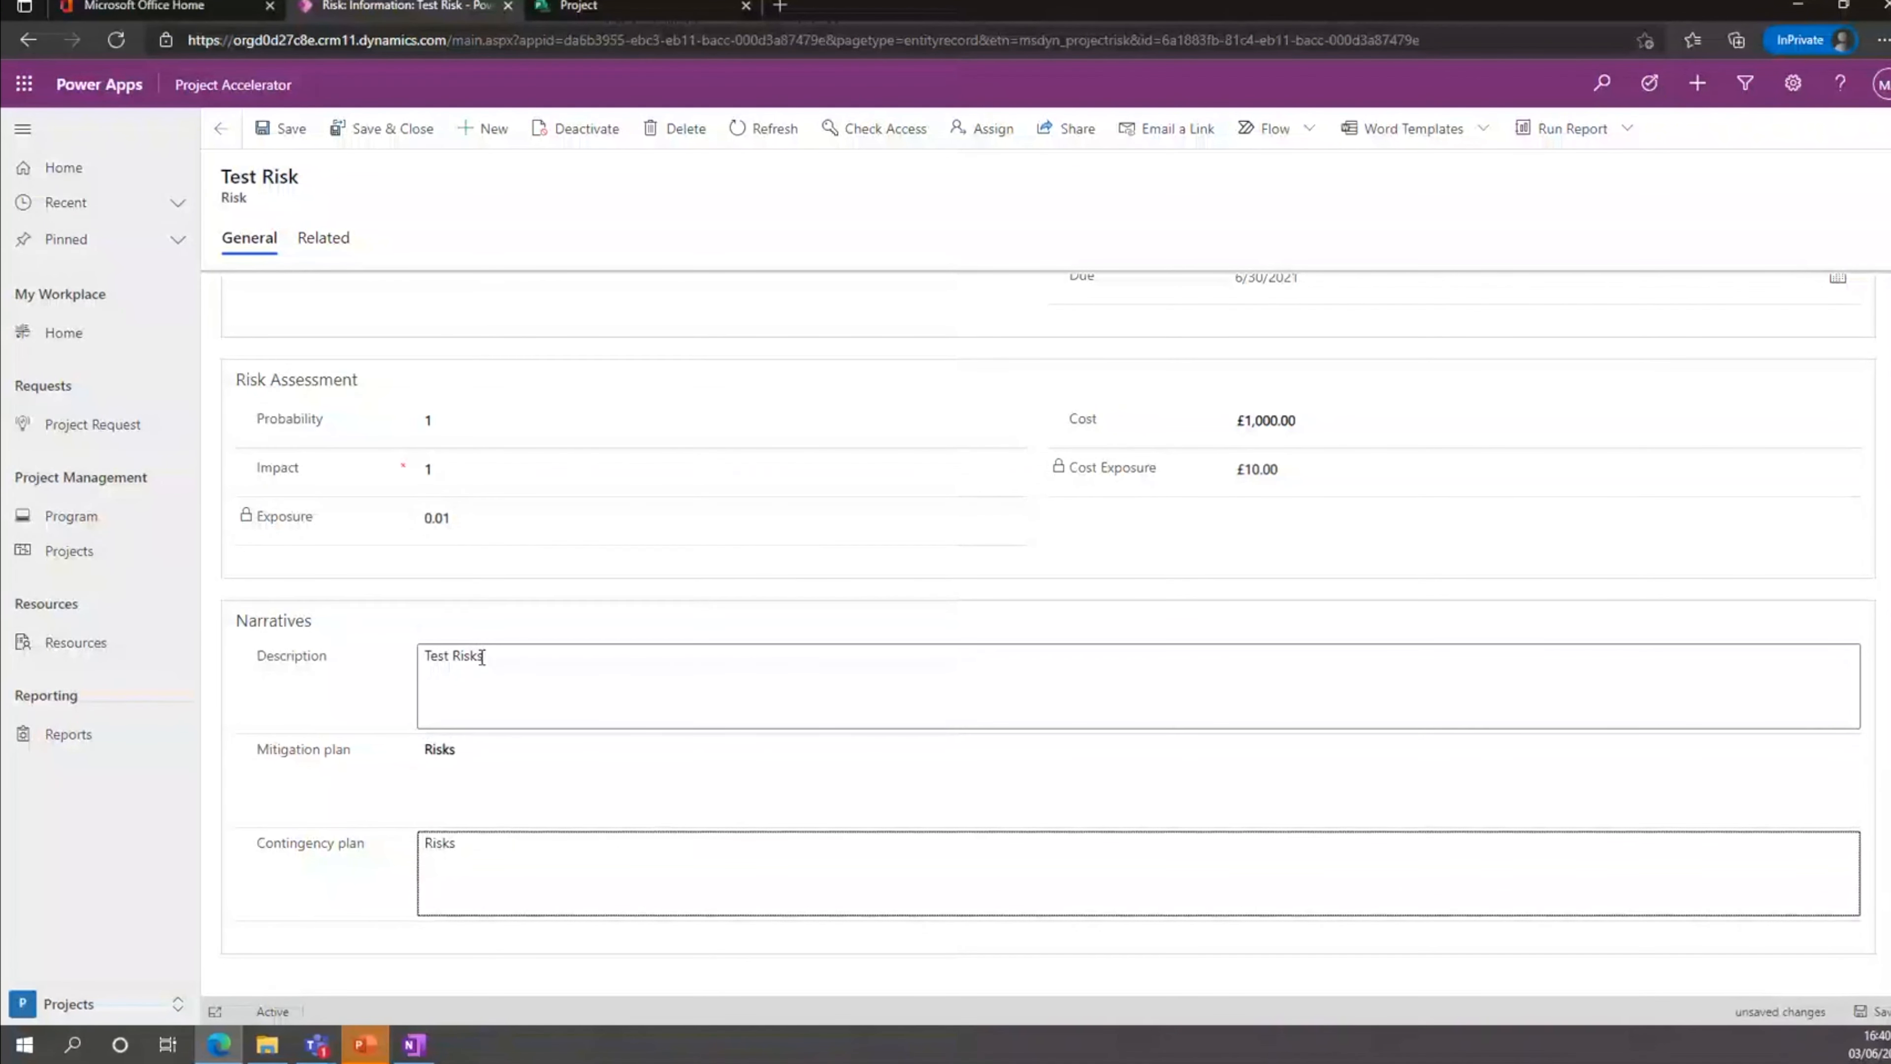
left_click(383, 133)
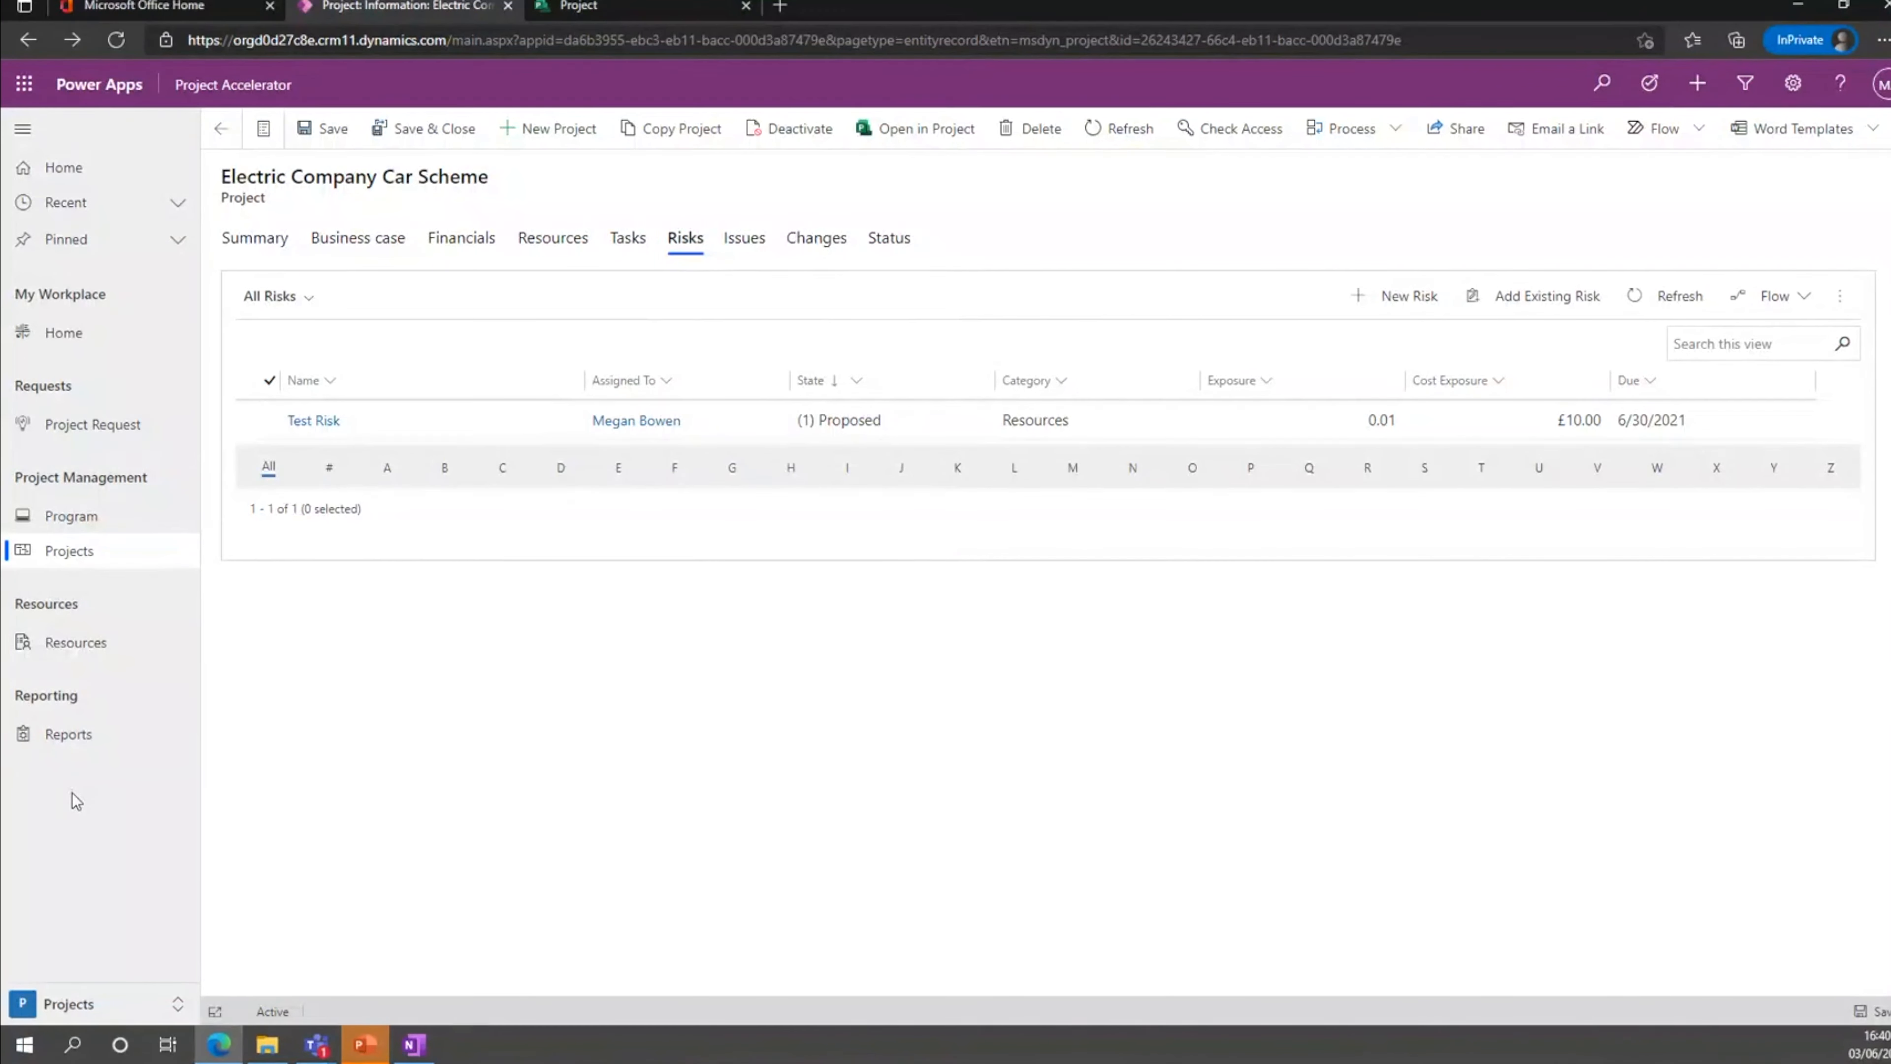
Reopen the Electric Company Car Scheme project from the projects list and view its issues and changes.
left_click(74, 557)
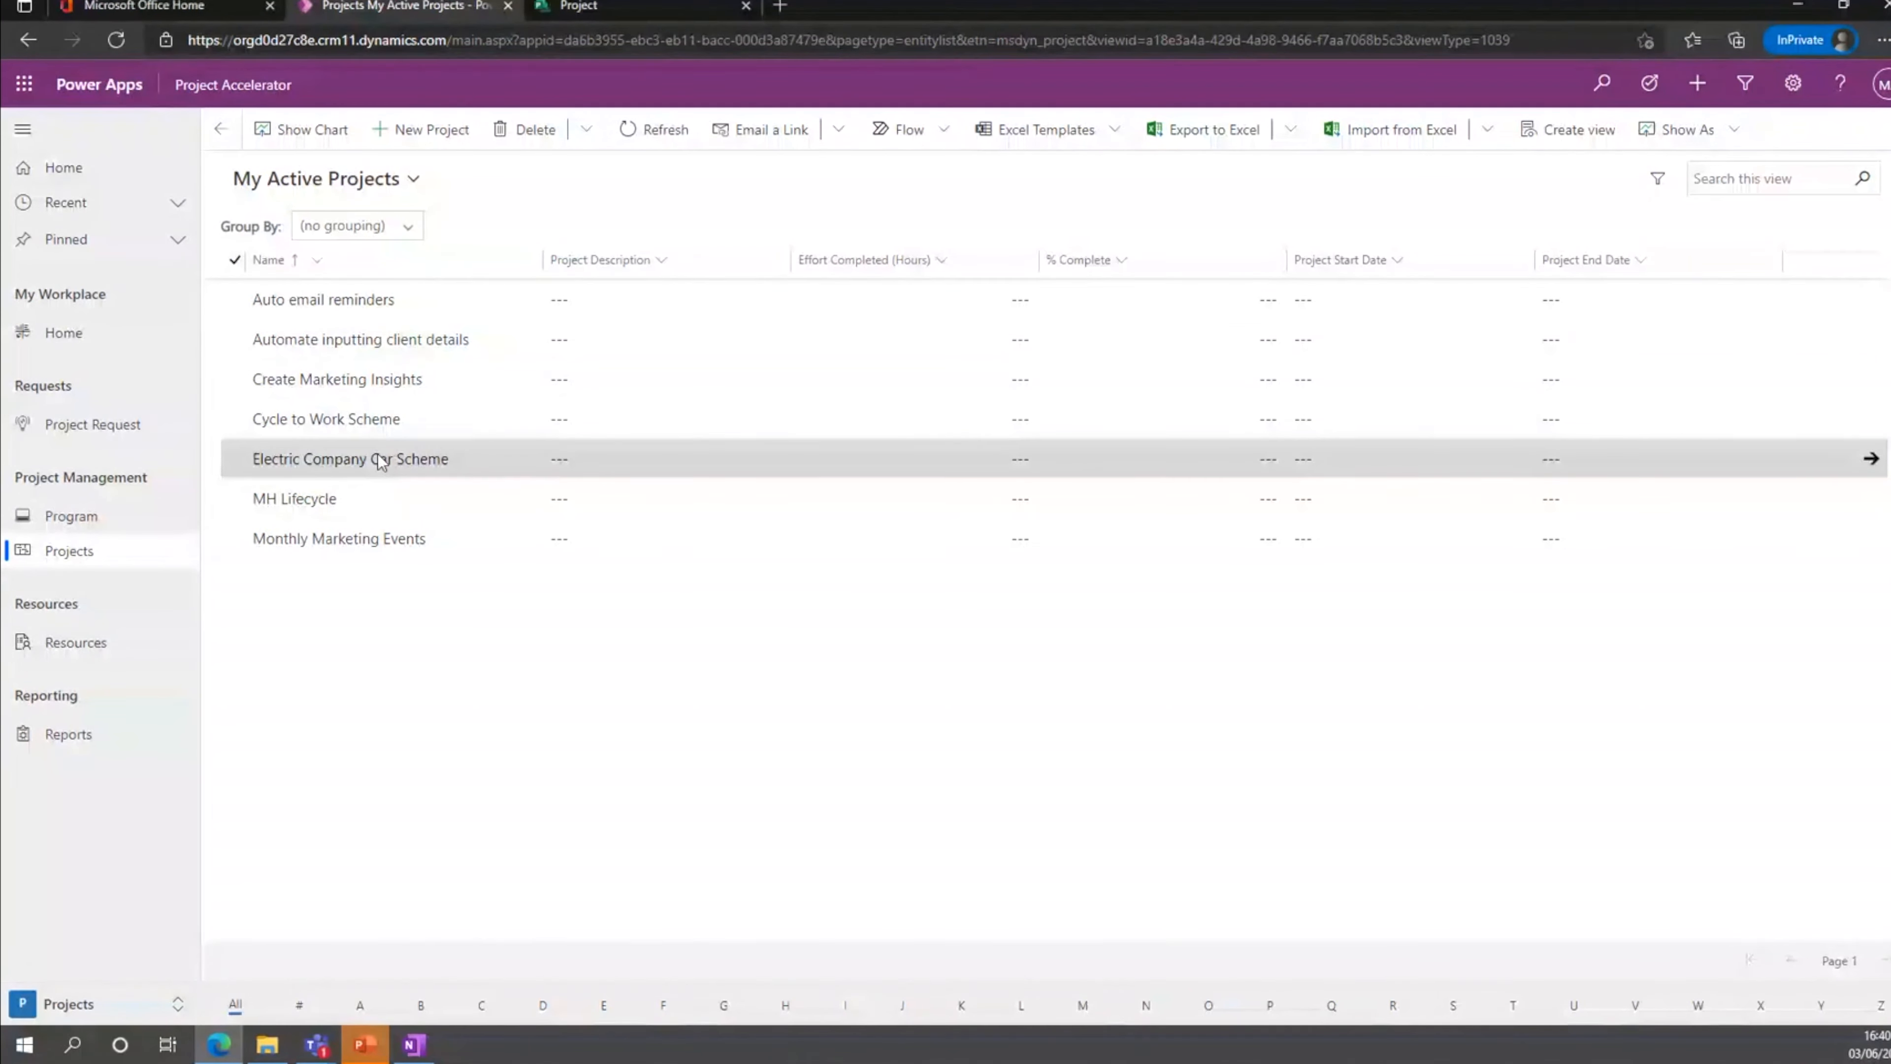
left_click(393, 470)
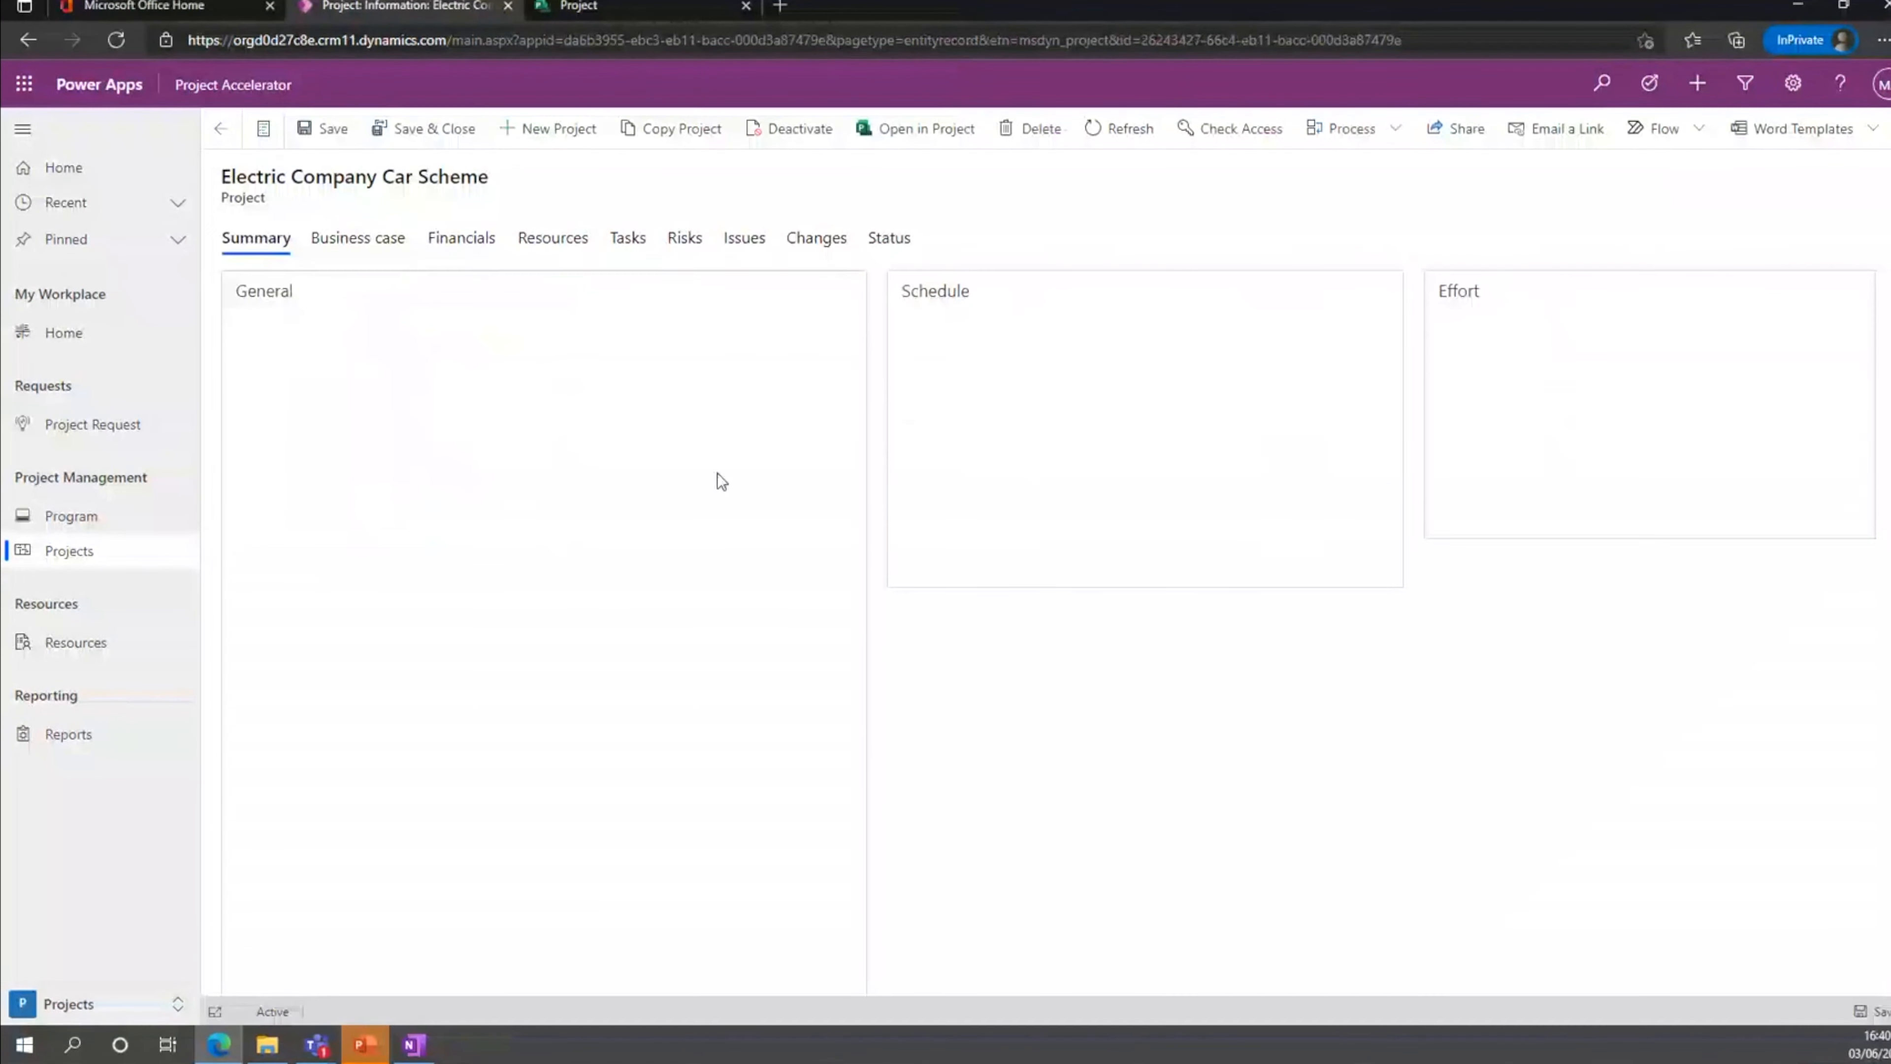
left_click(739, 245)
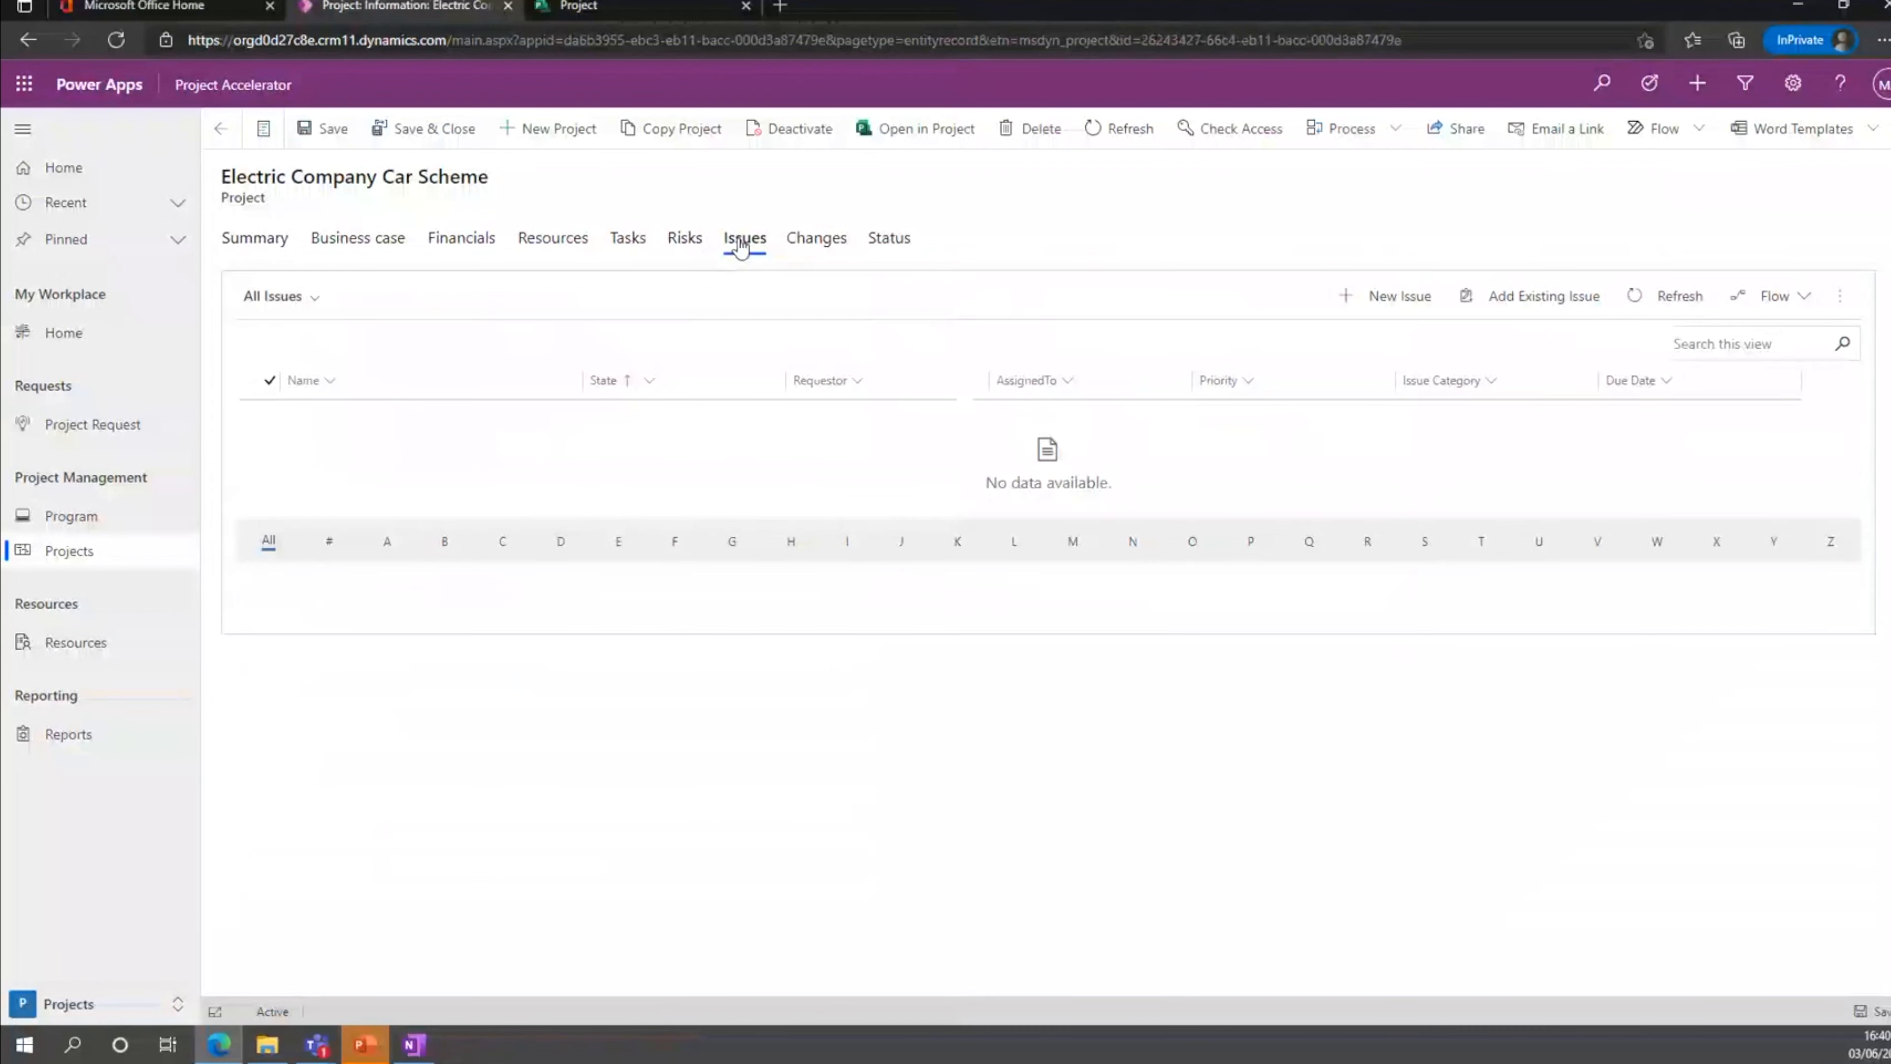
left_click(806, 245)
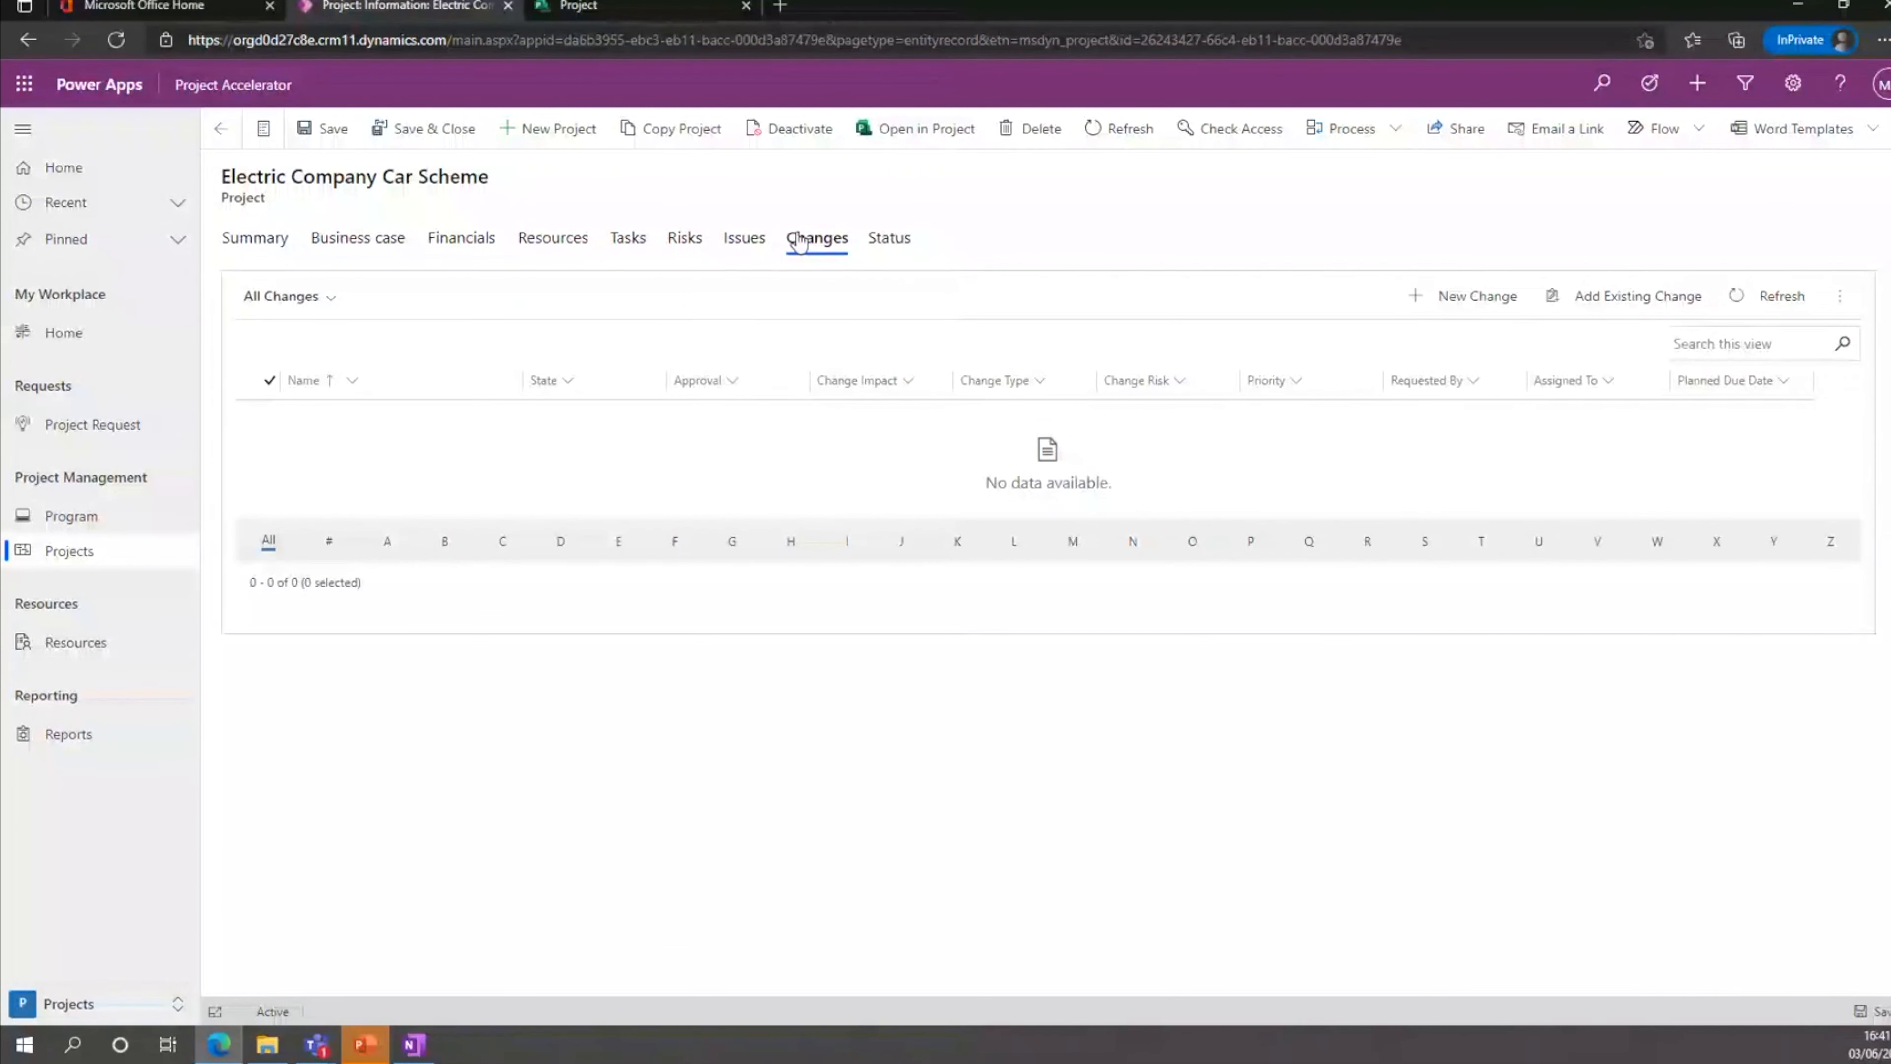
Start a new change for the project and review its form fields, flow options and assignee choices.
left_click(1486, 296)
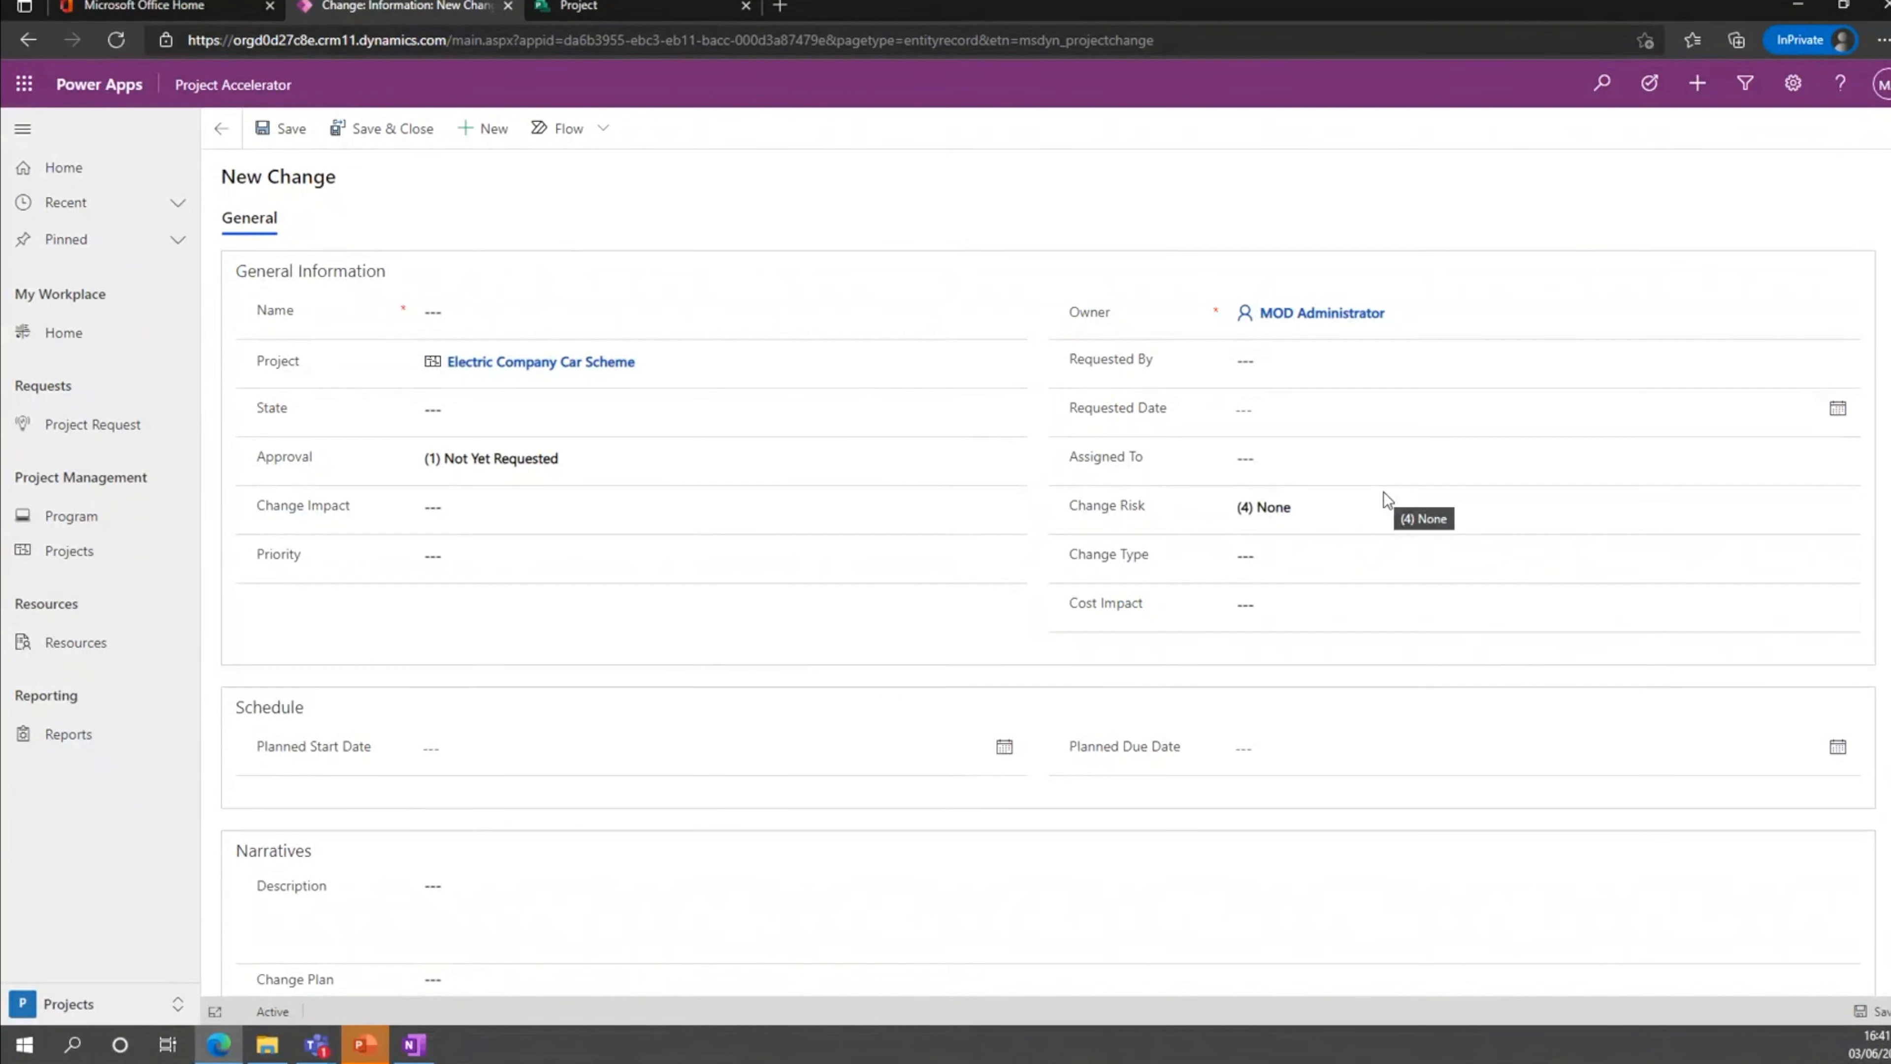
scroll(804, 670, "down", 5)
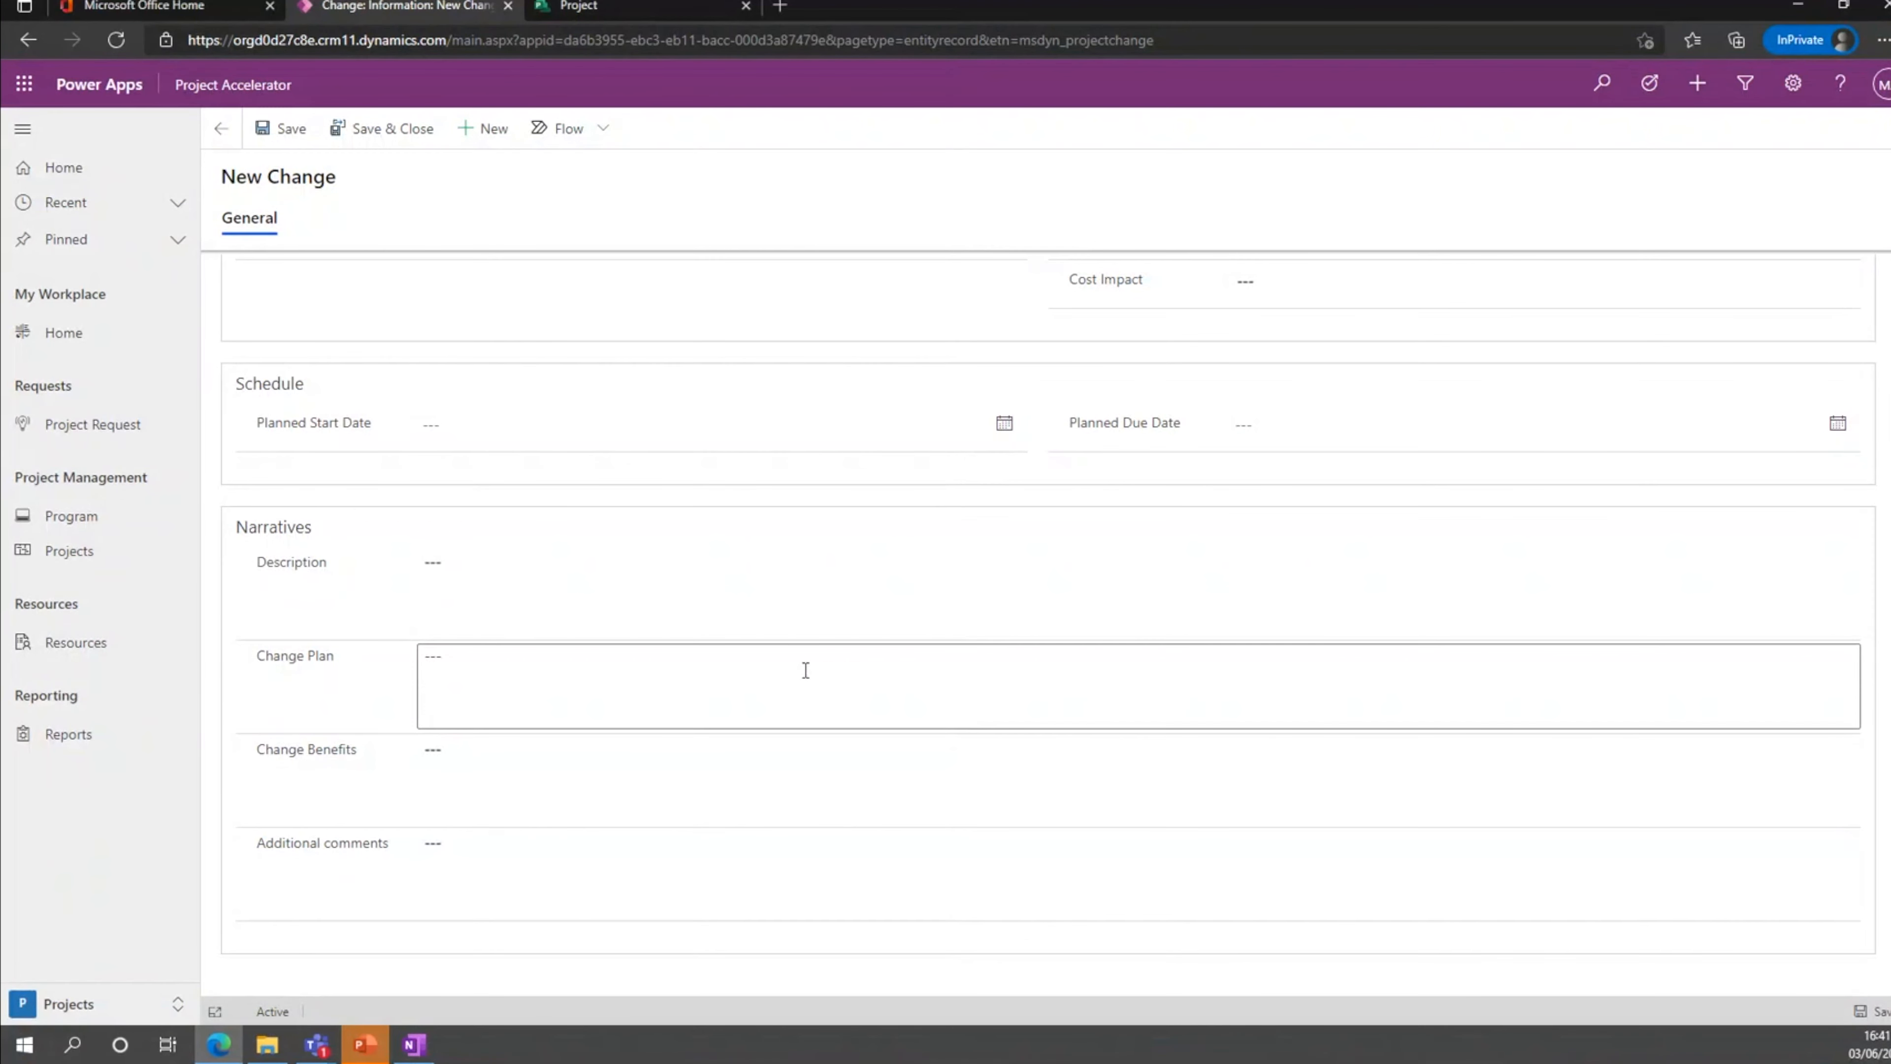
left_click(605, 141)
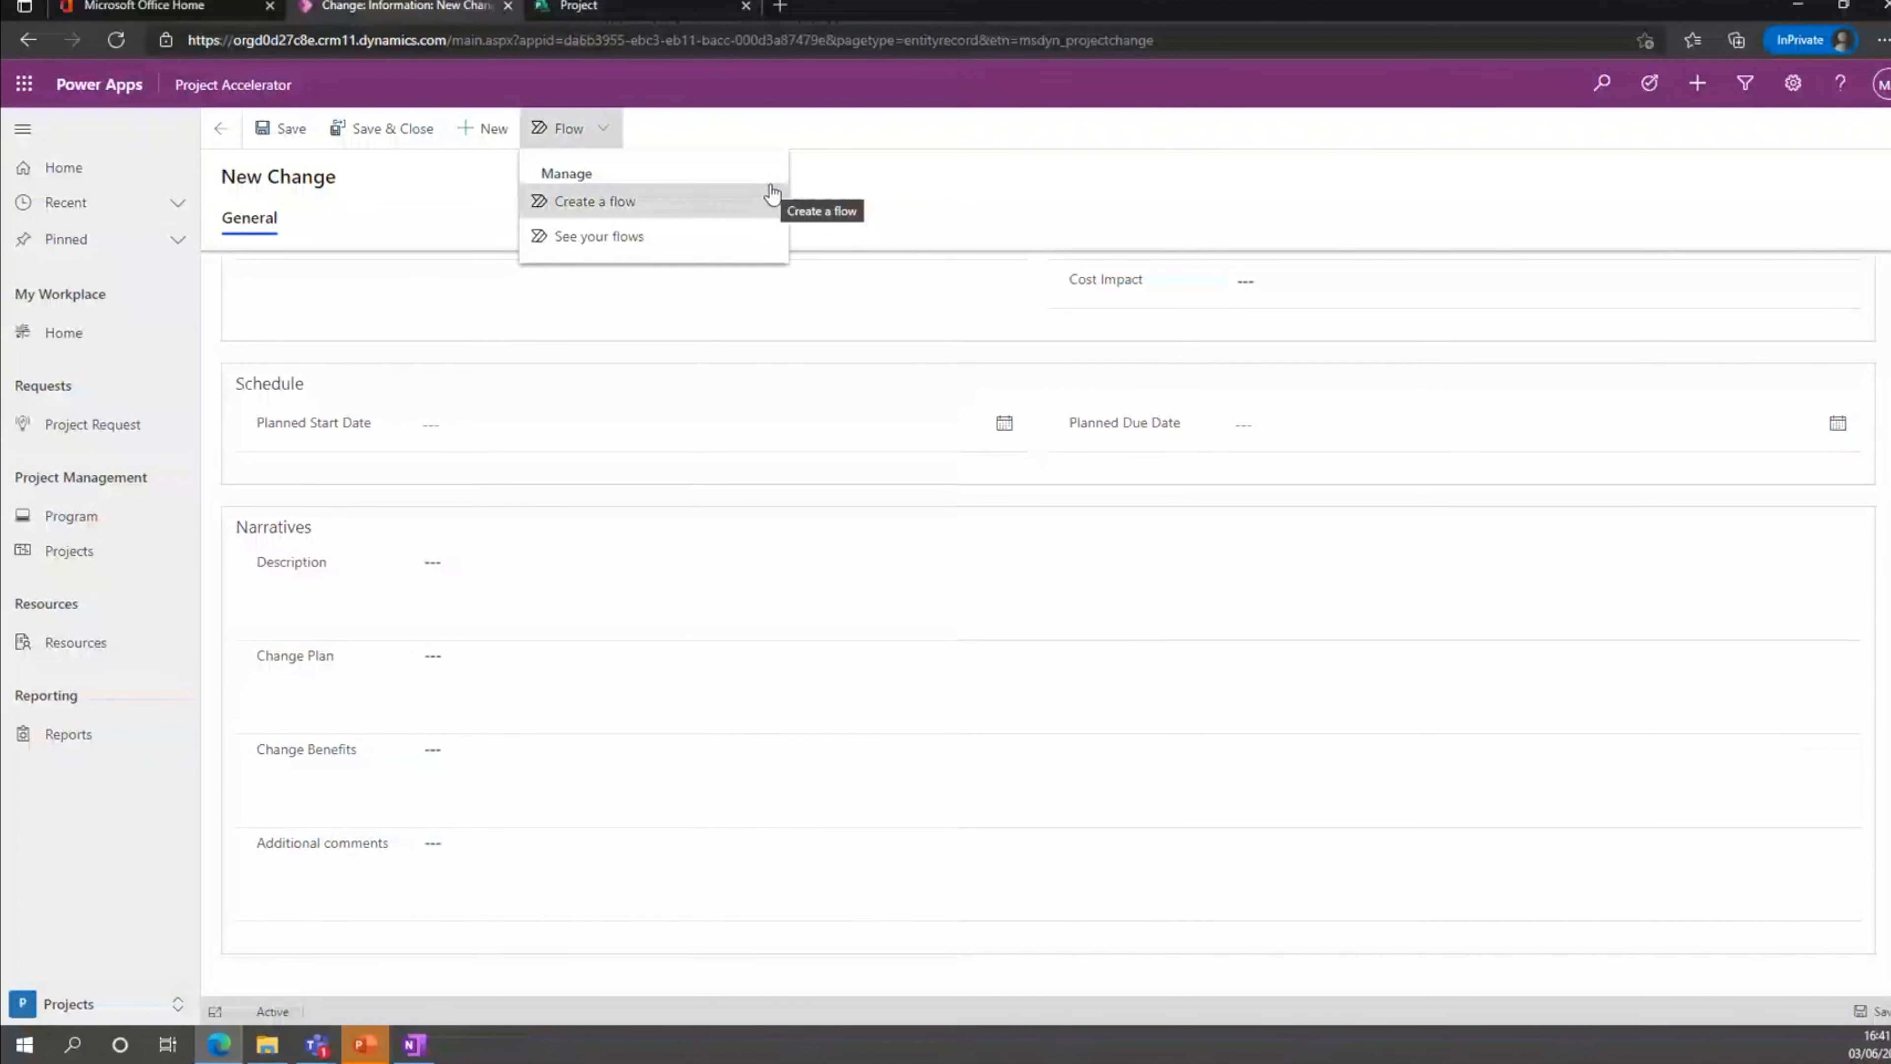
left_click(904, 201)
scroll(915, 440, "up", 4)
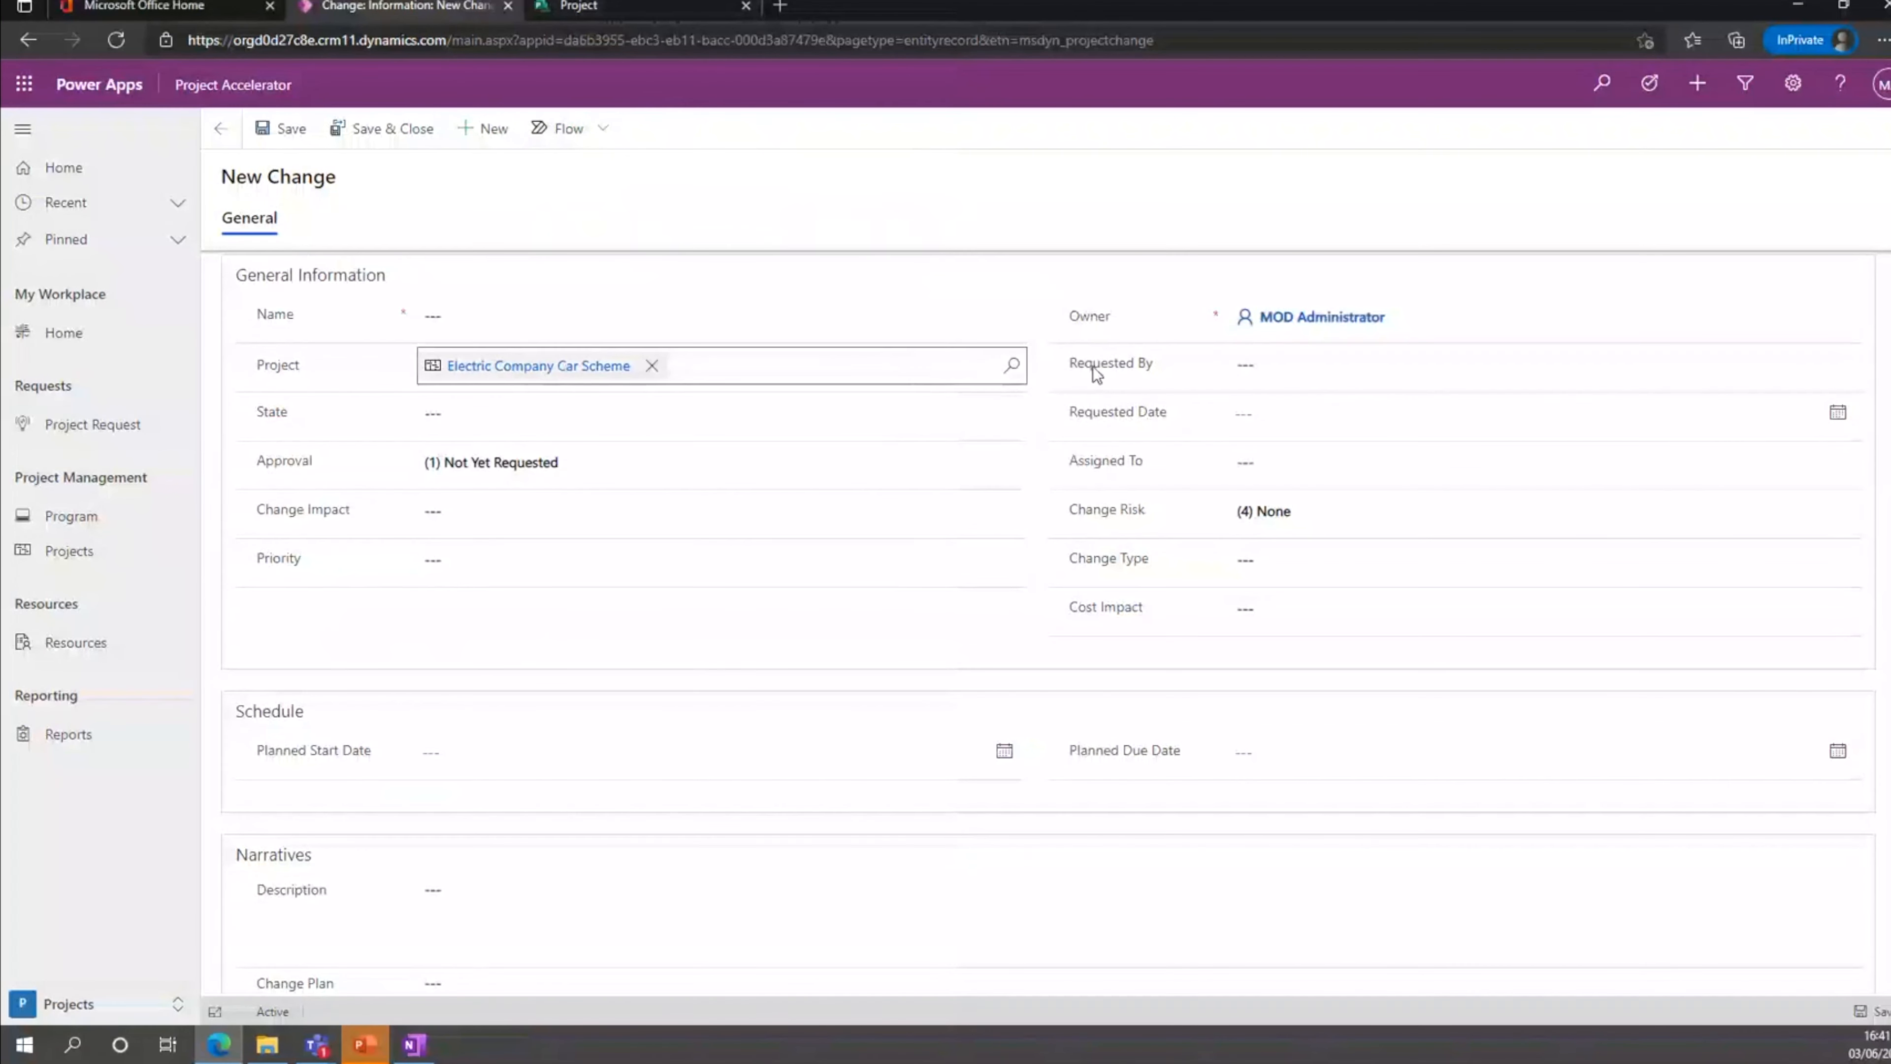
left_click(1296, 464)
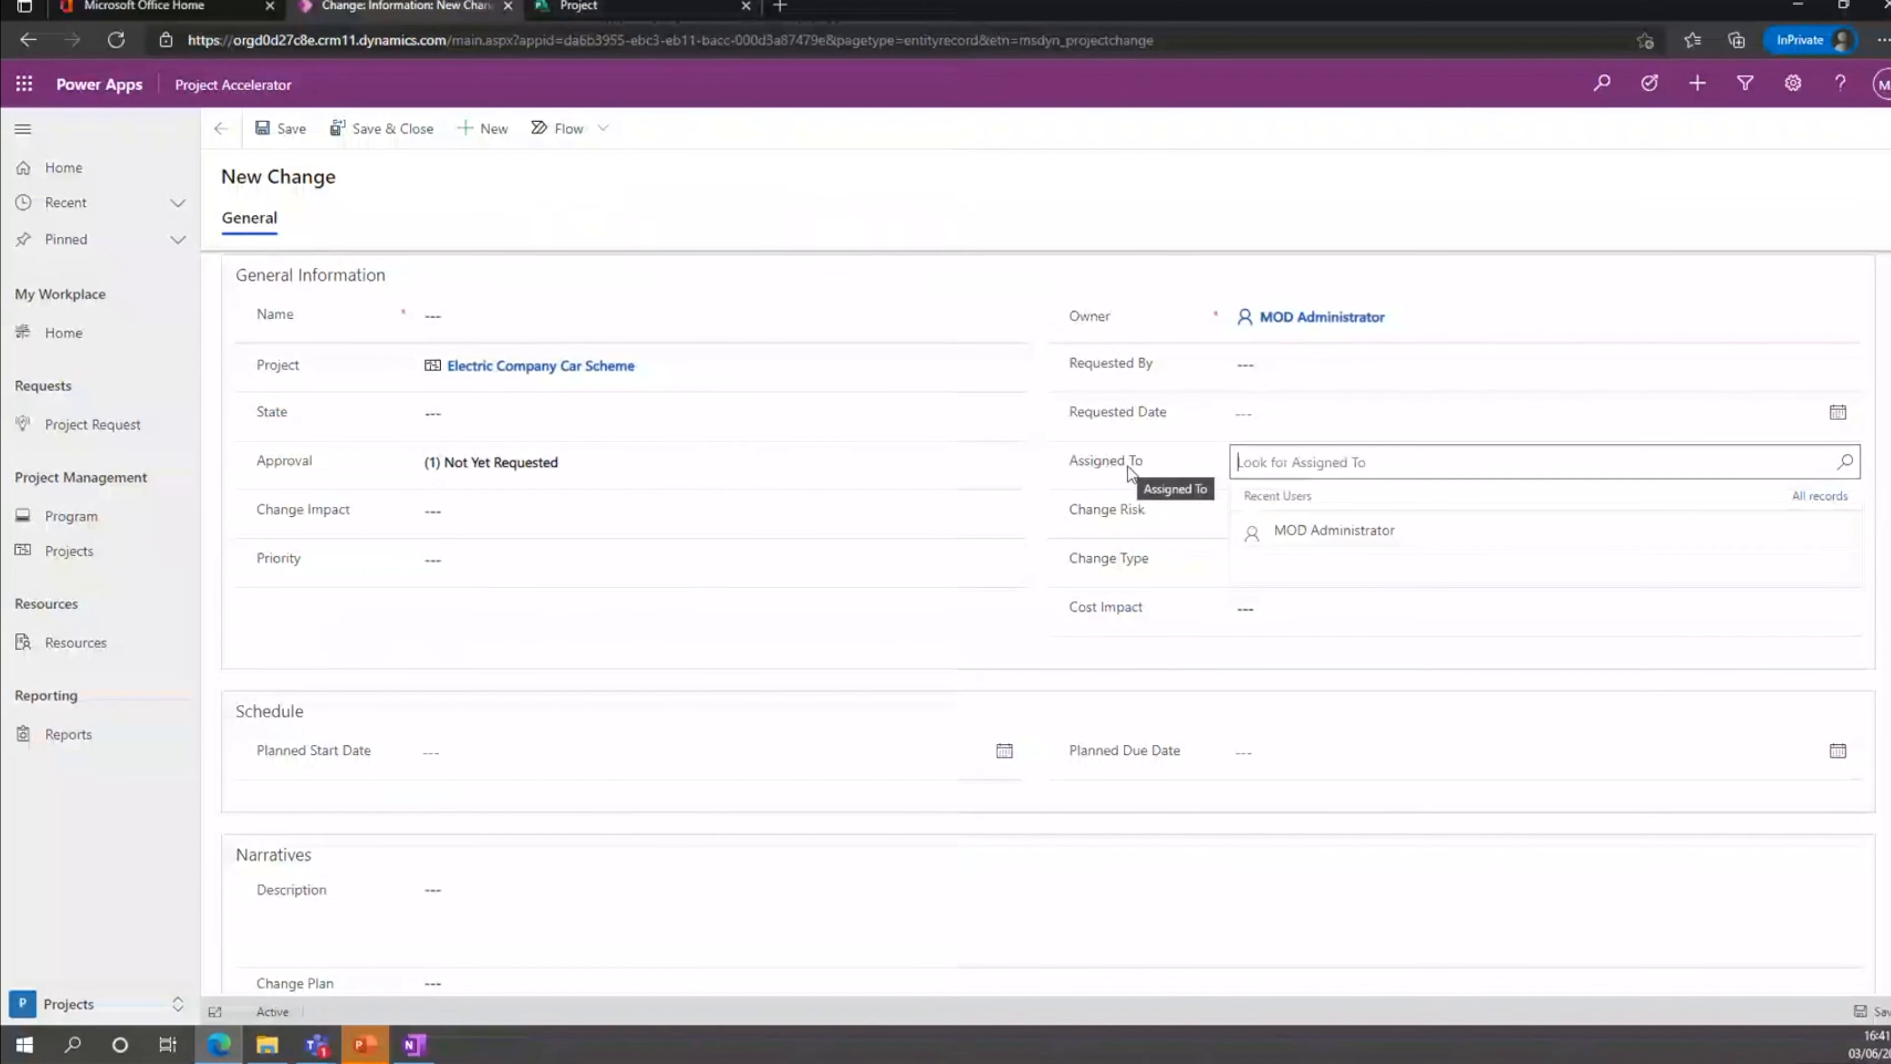
left_click(966, 198)
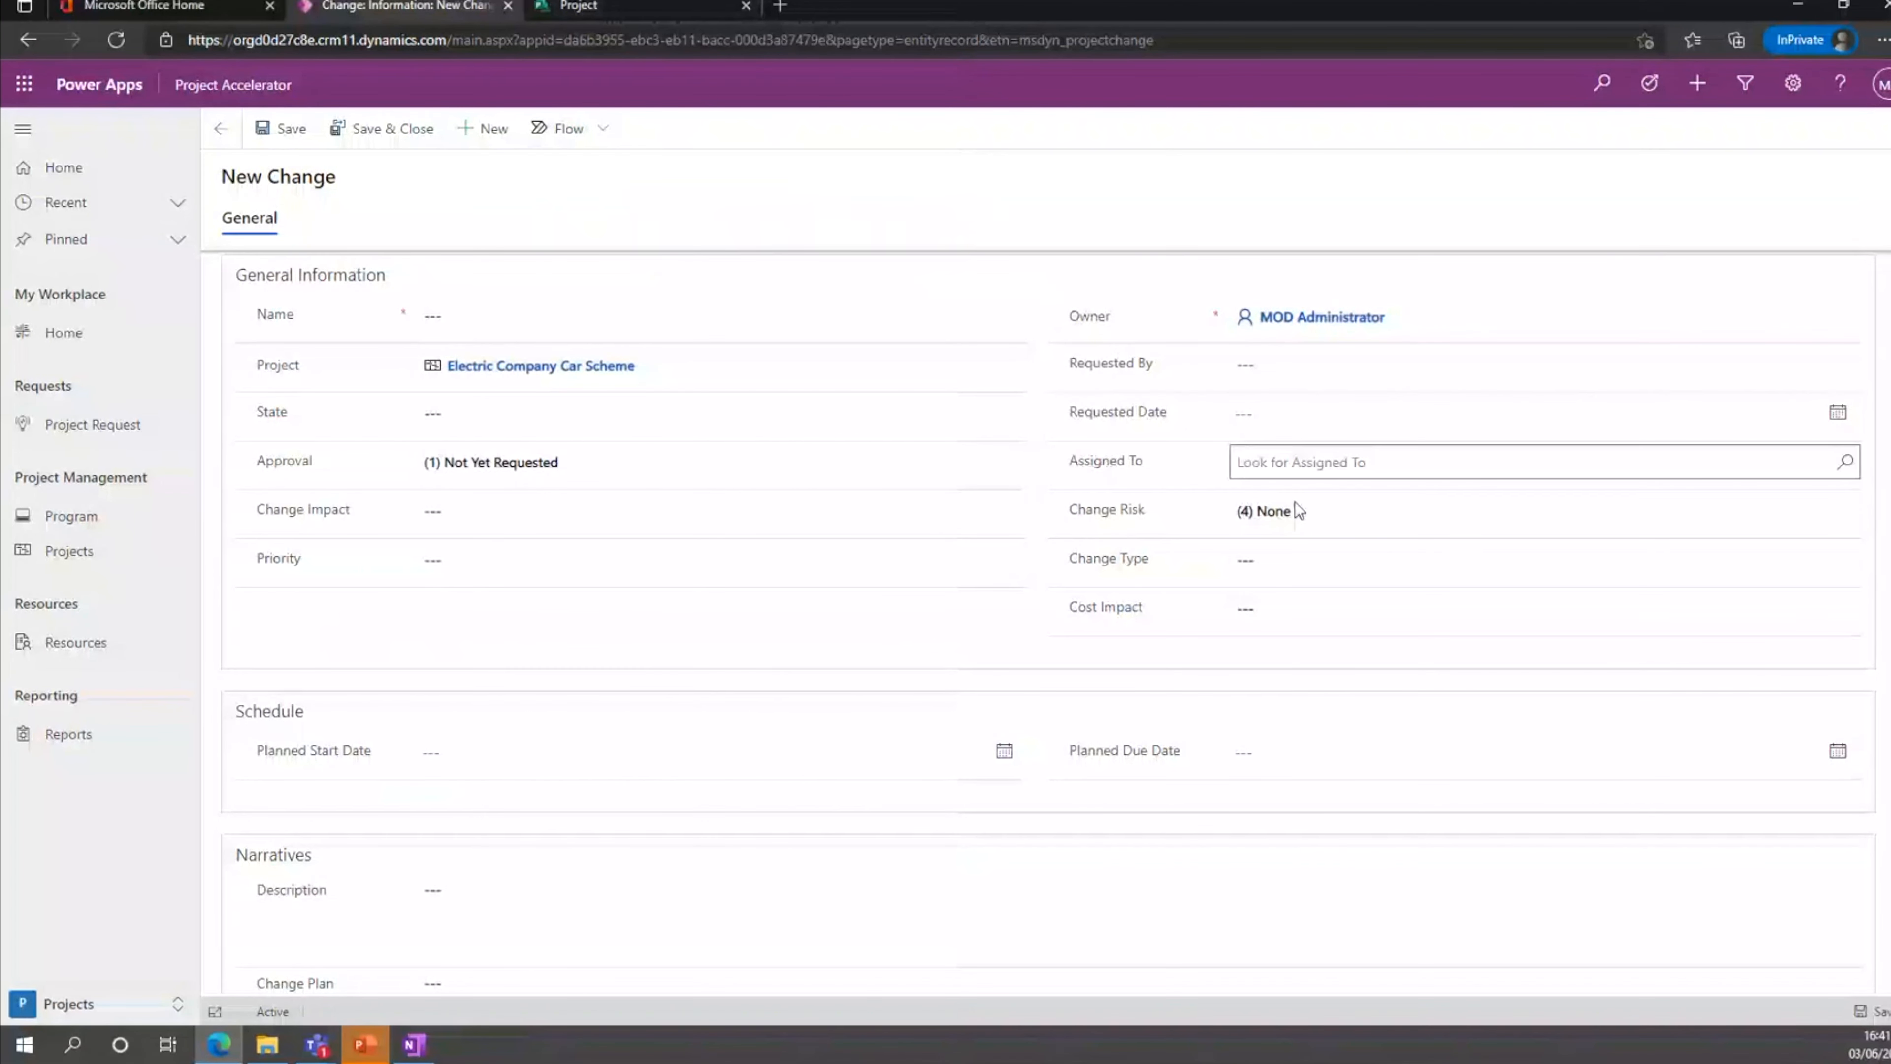
Fill in the new change with type Scope, assignee MOD Administrator and the name Demo Change.
left_click(1313, 560)
left_click(1334, 627)
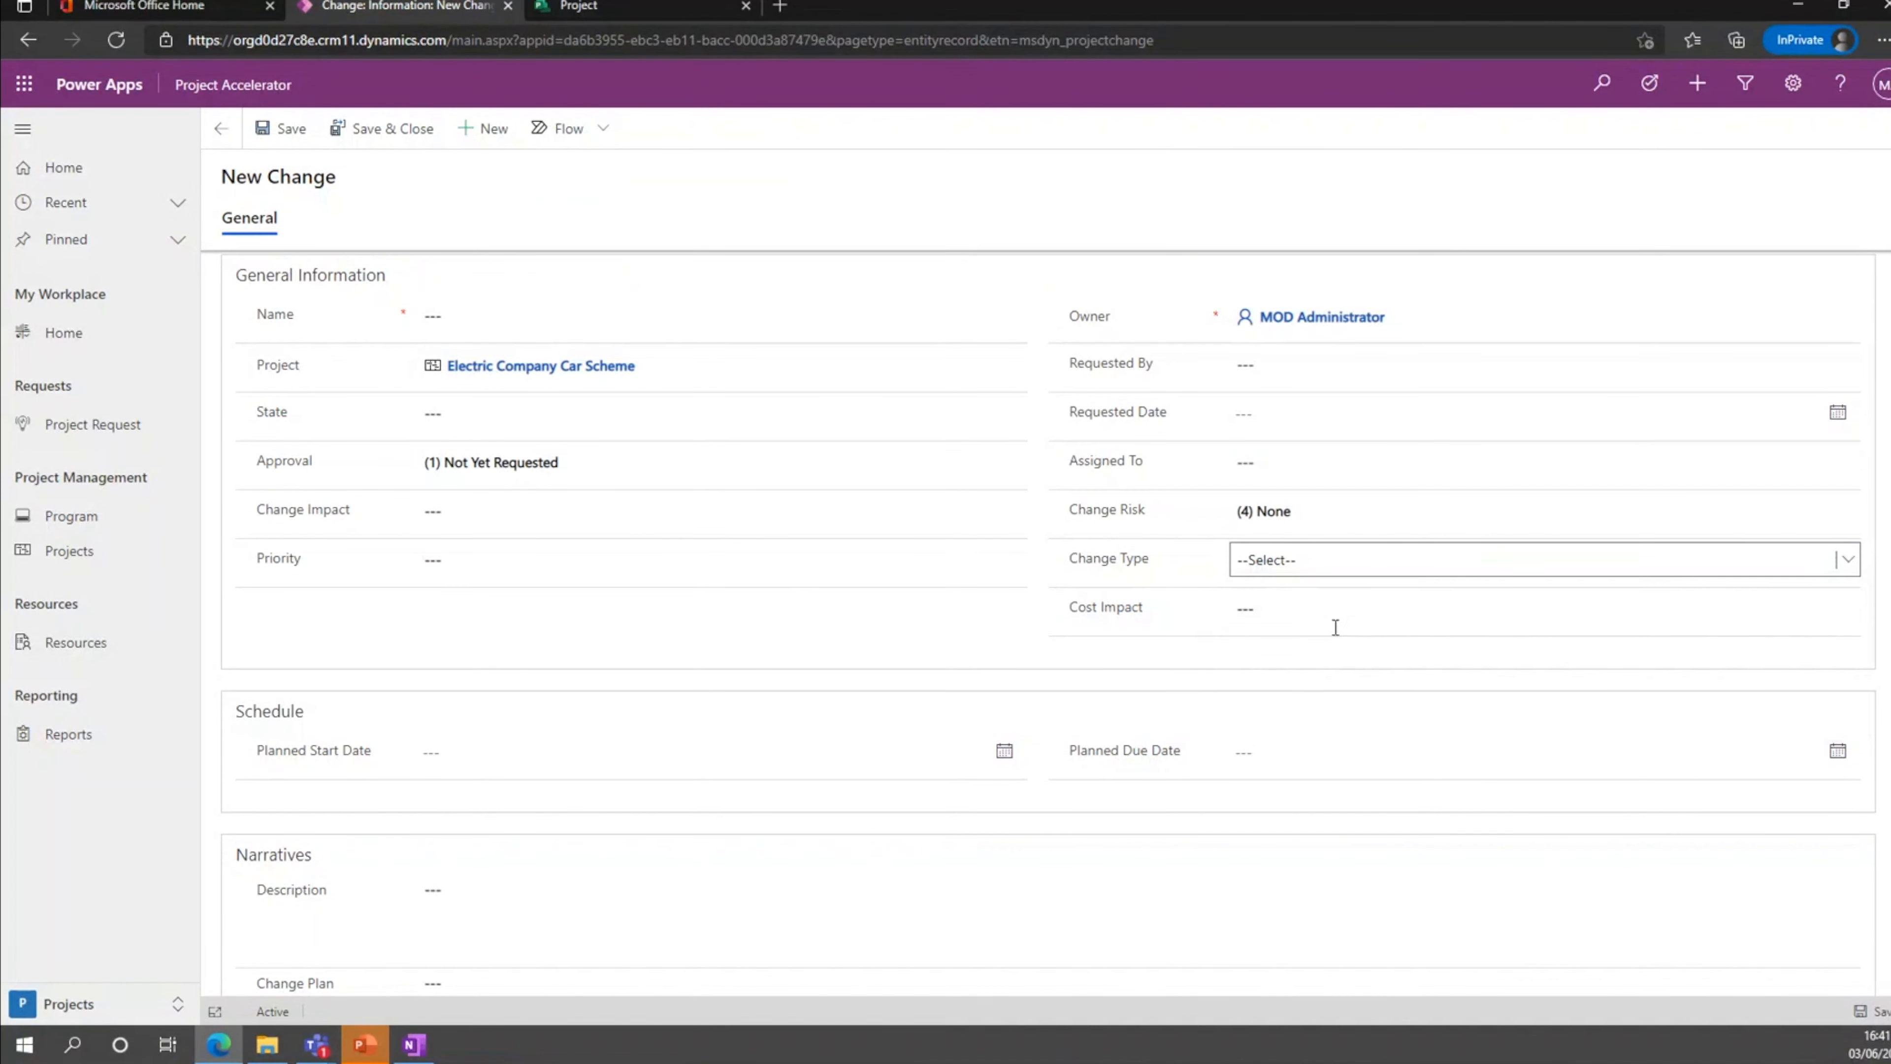
left_click(1344, 464)
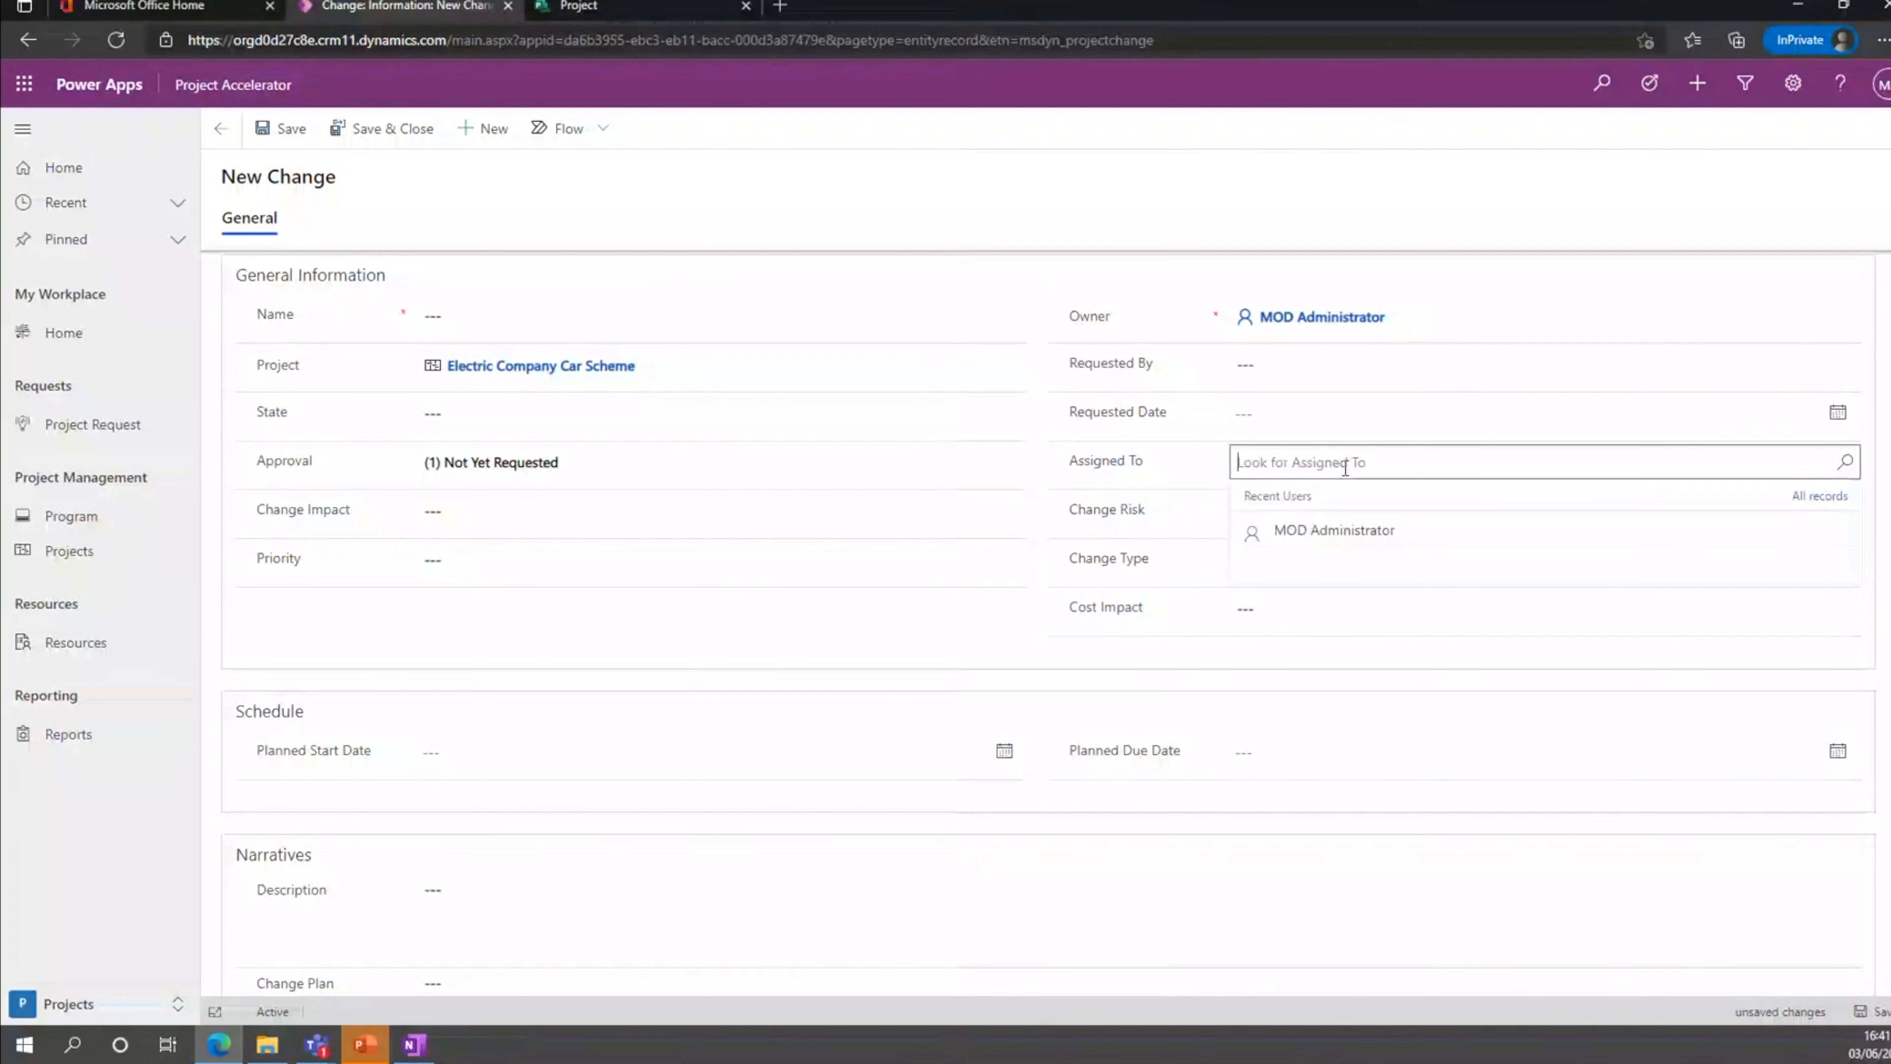
left_click(1357, 530)
left_click(516, 314)
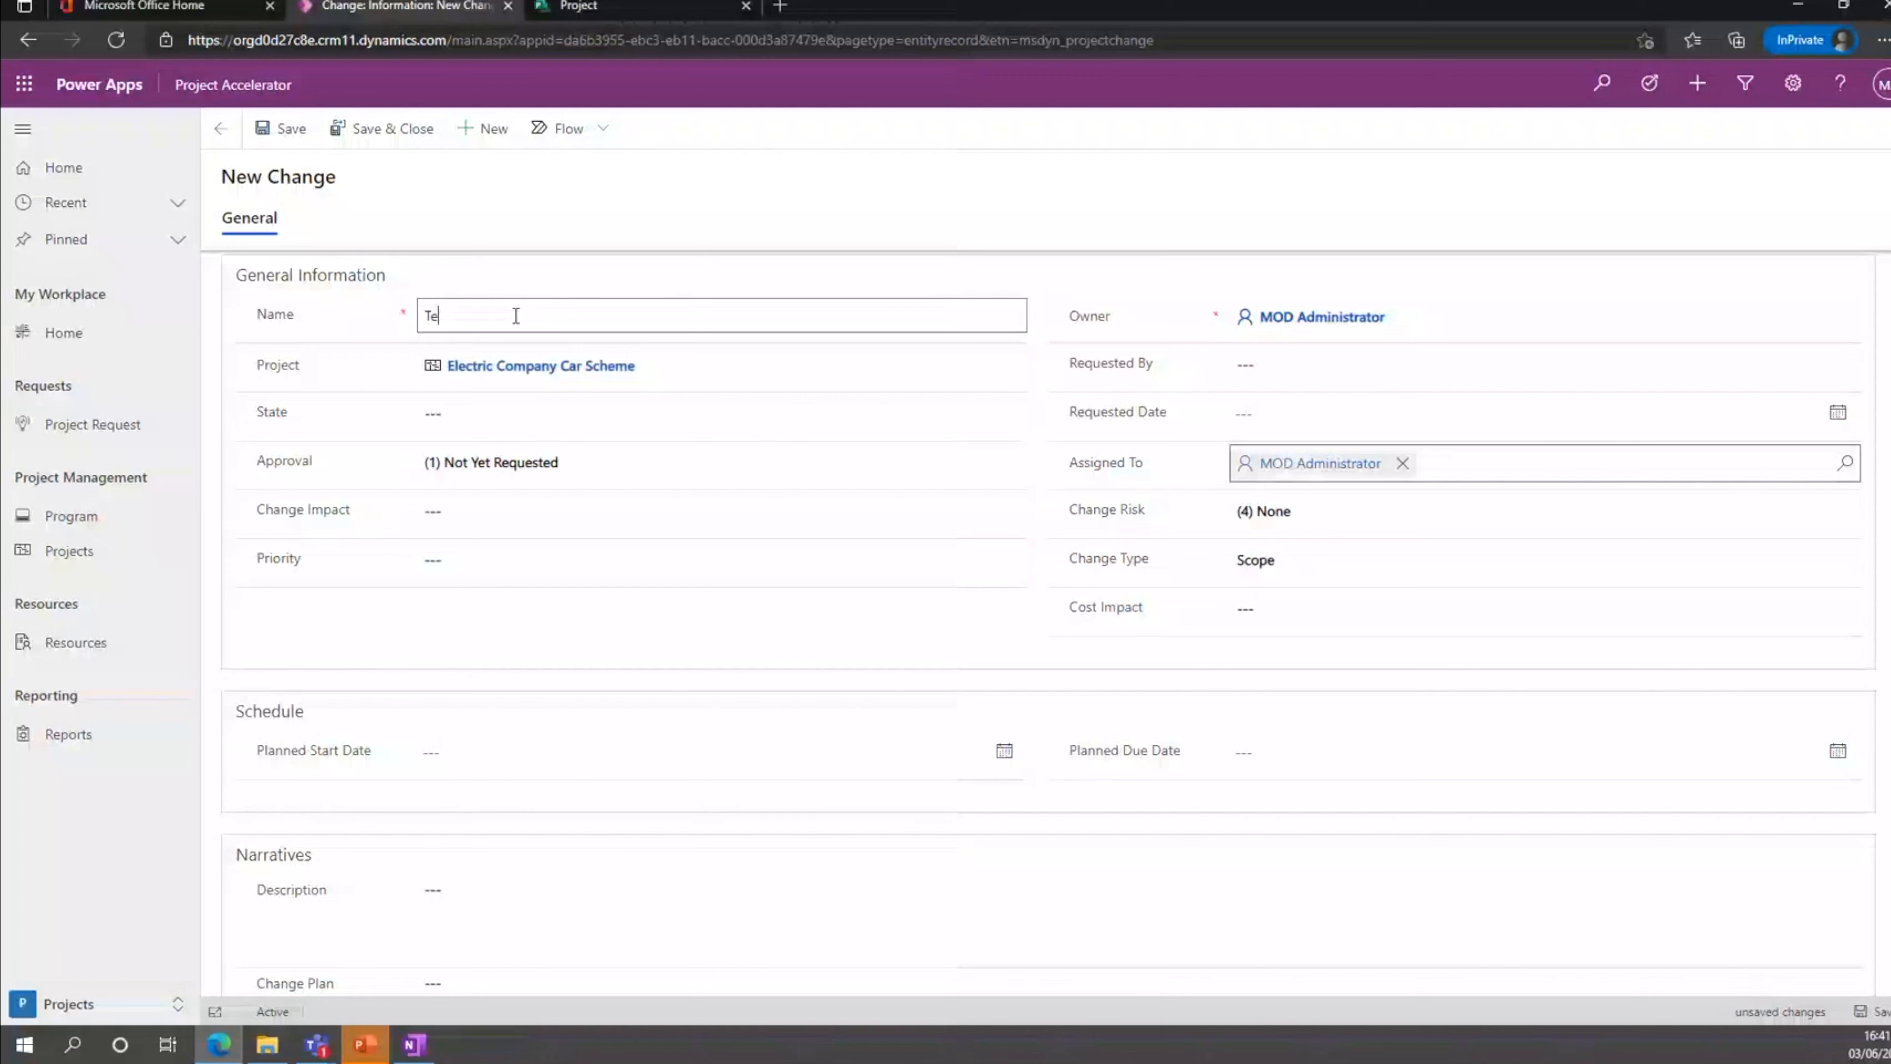
type("Demo Change")
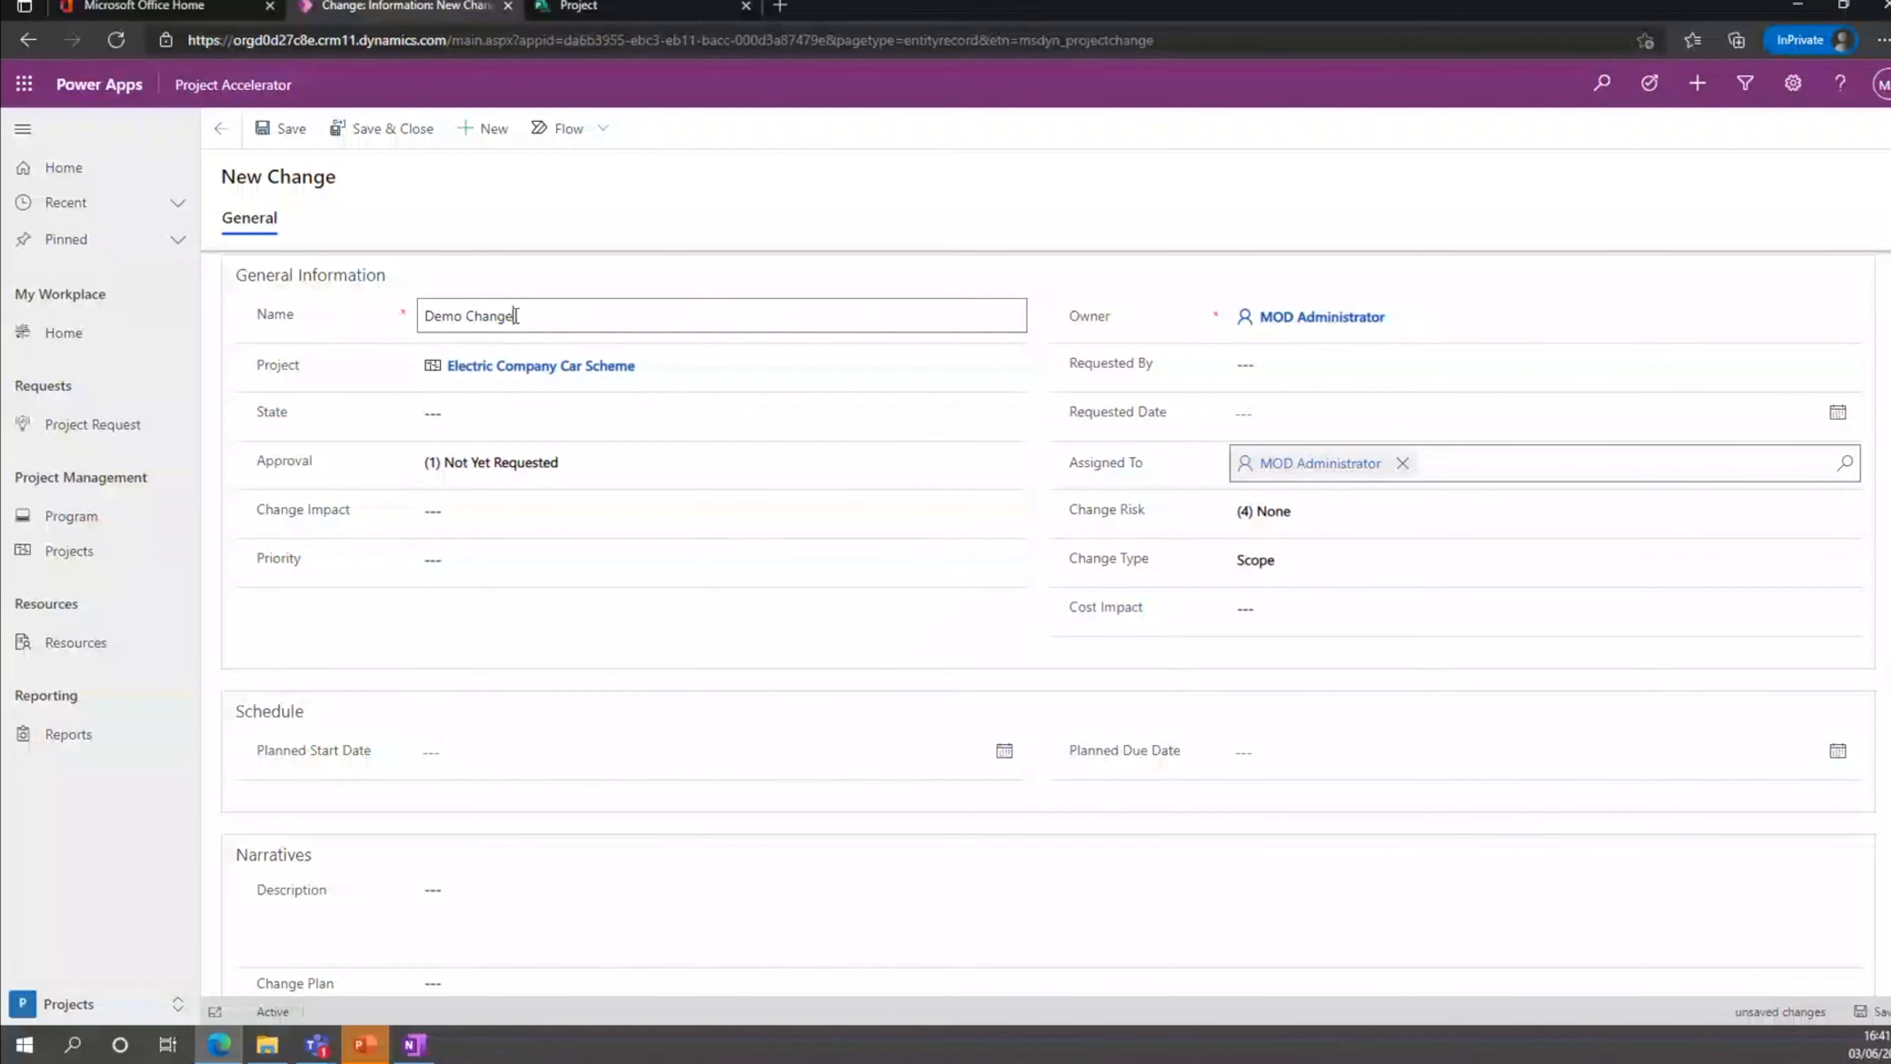
Set the change's state to (1) Proposed, its change impact to (1) High and its priority to (2) High.
left_click(521, 413)
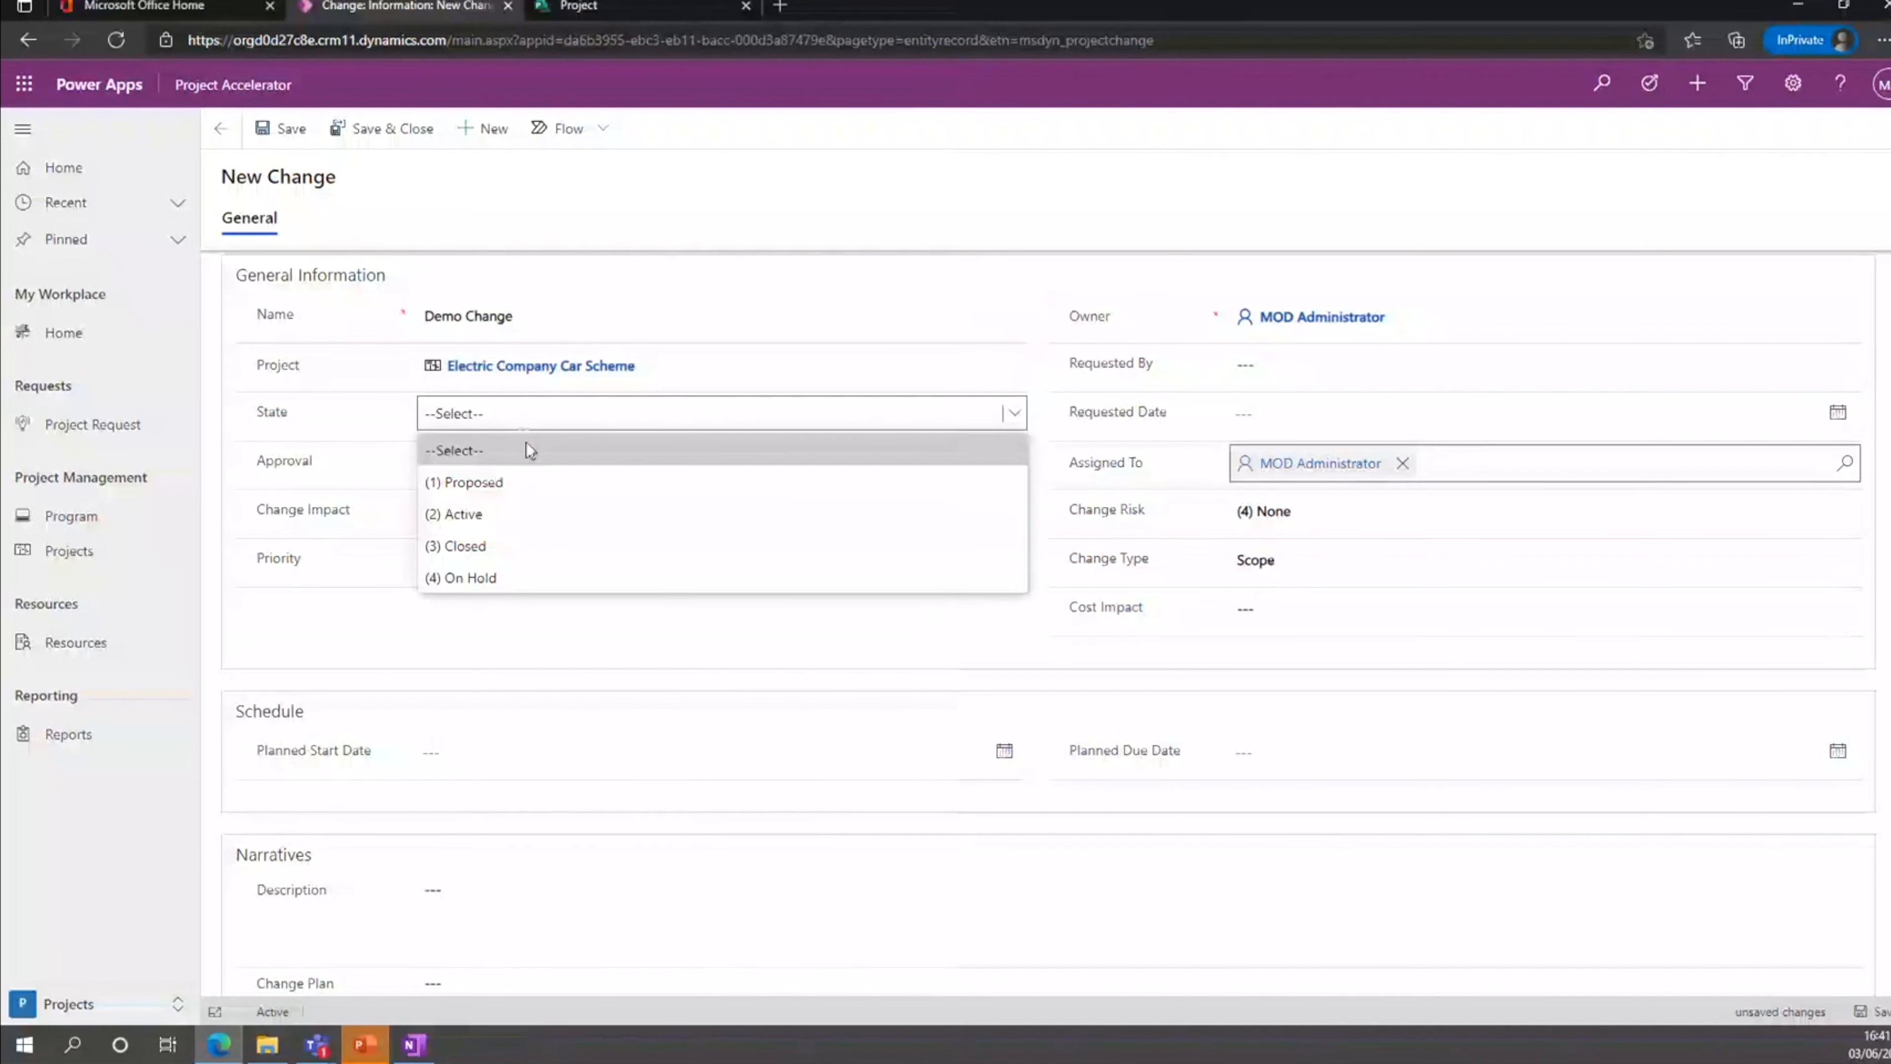
left_click(522, 484)
left_click(560, 520)
left_click(556, 580)
left_click(558, 560)
left_click(544, 658)
left_click(1367, 661)
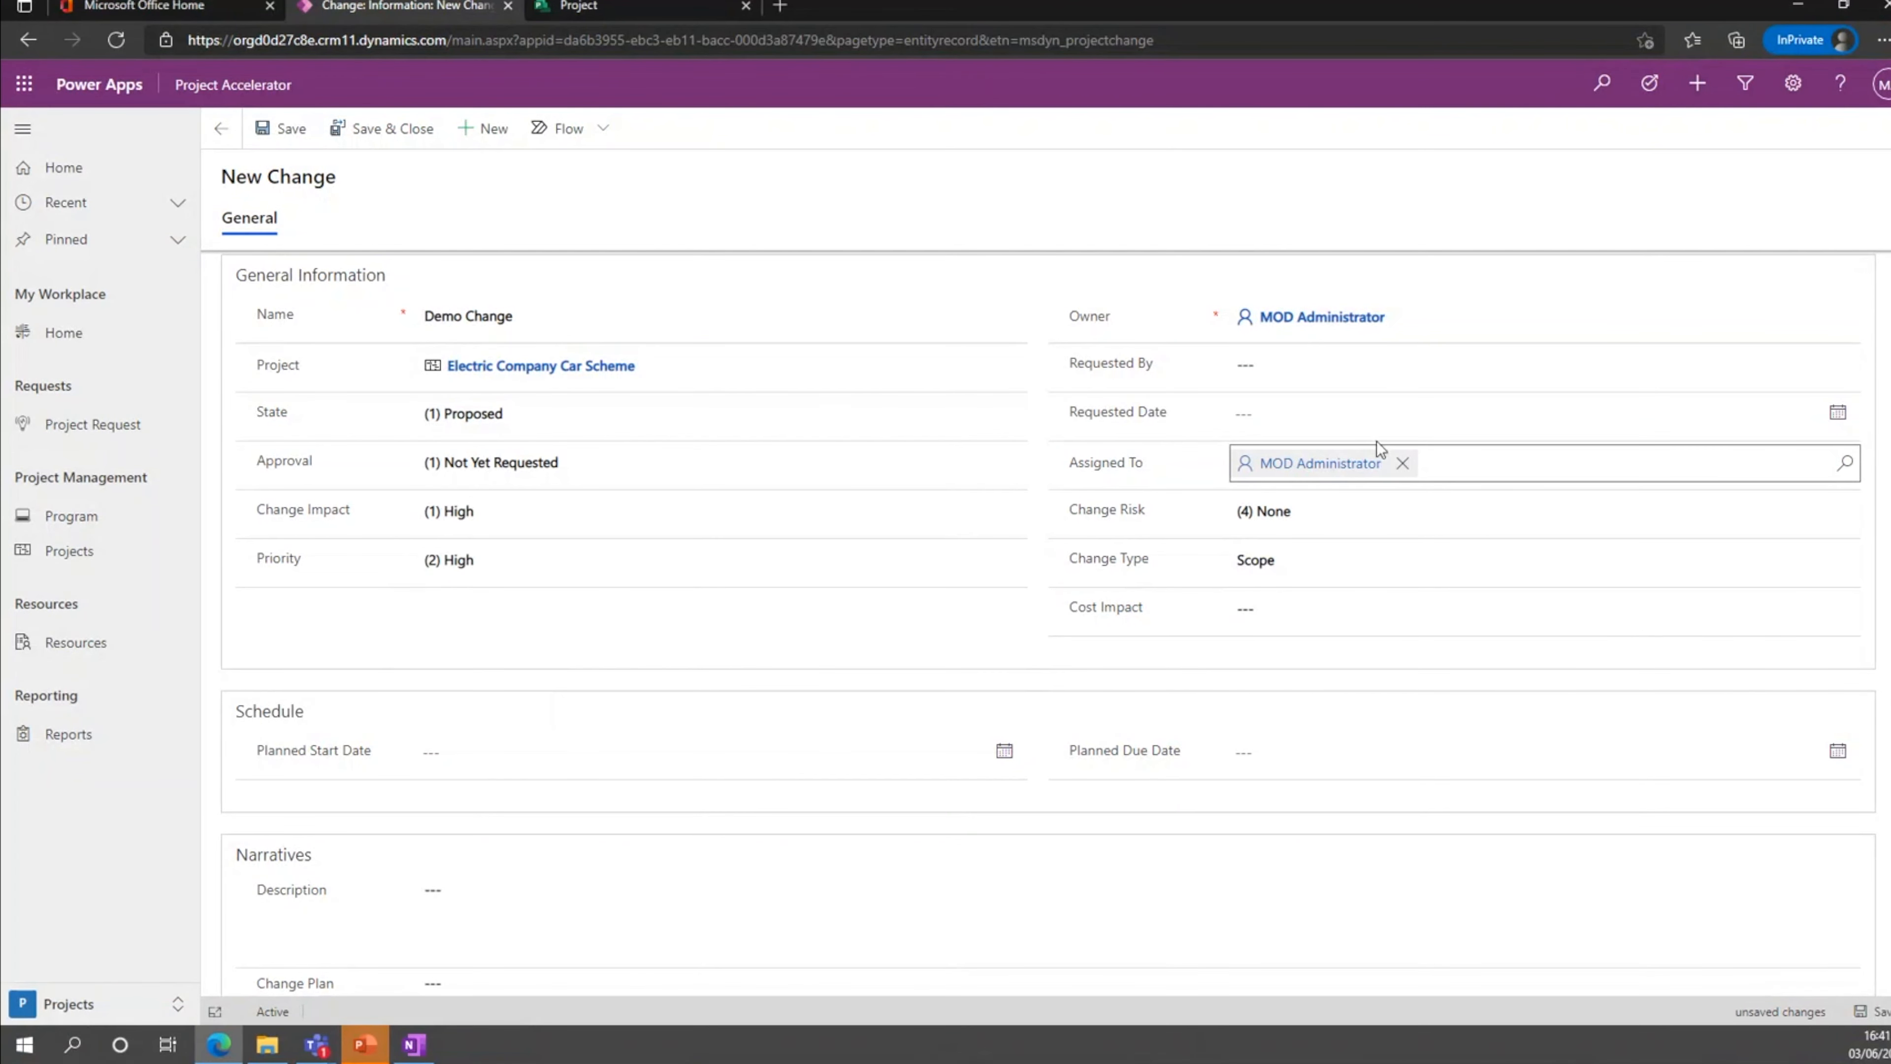
Fill in the requesting colleague's name for the change and set its requested date to 6/3/2021.
left_click(1480, 369)
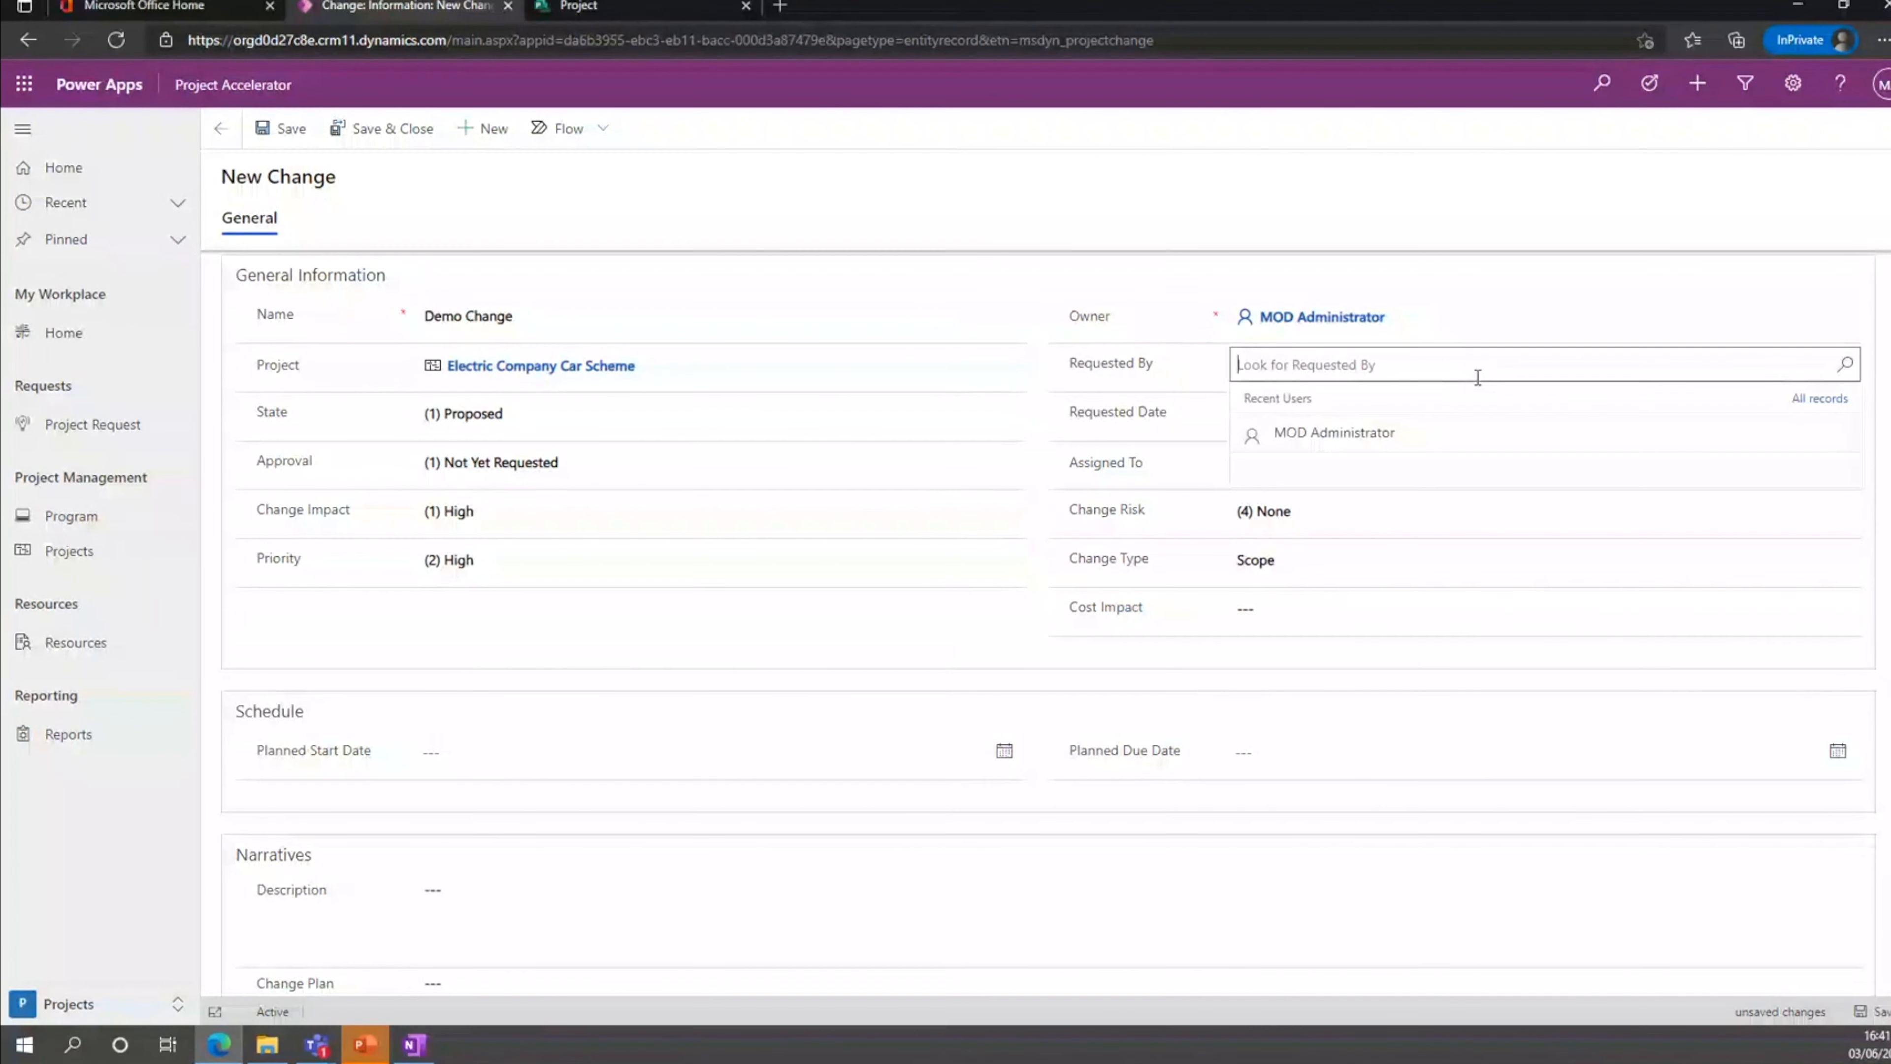
type("Mega")
left_click(1463, 447)
left_click(1819, 414)
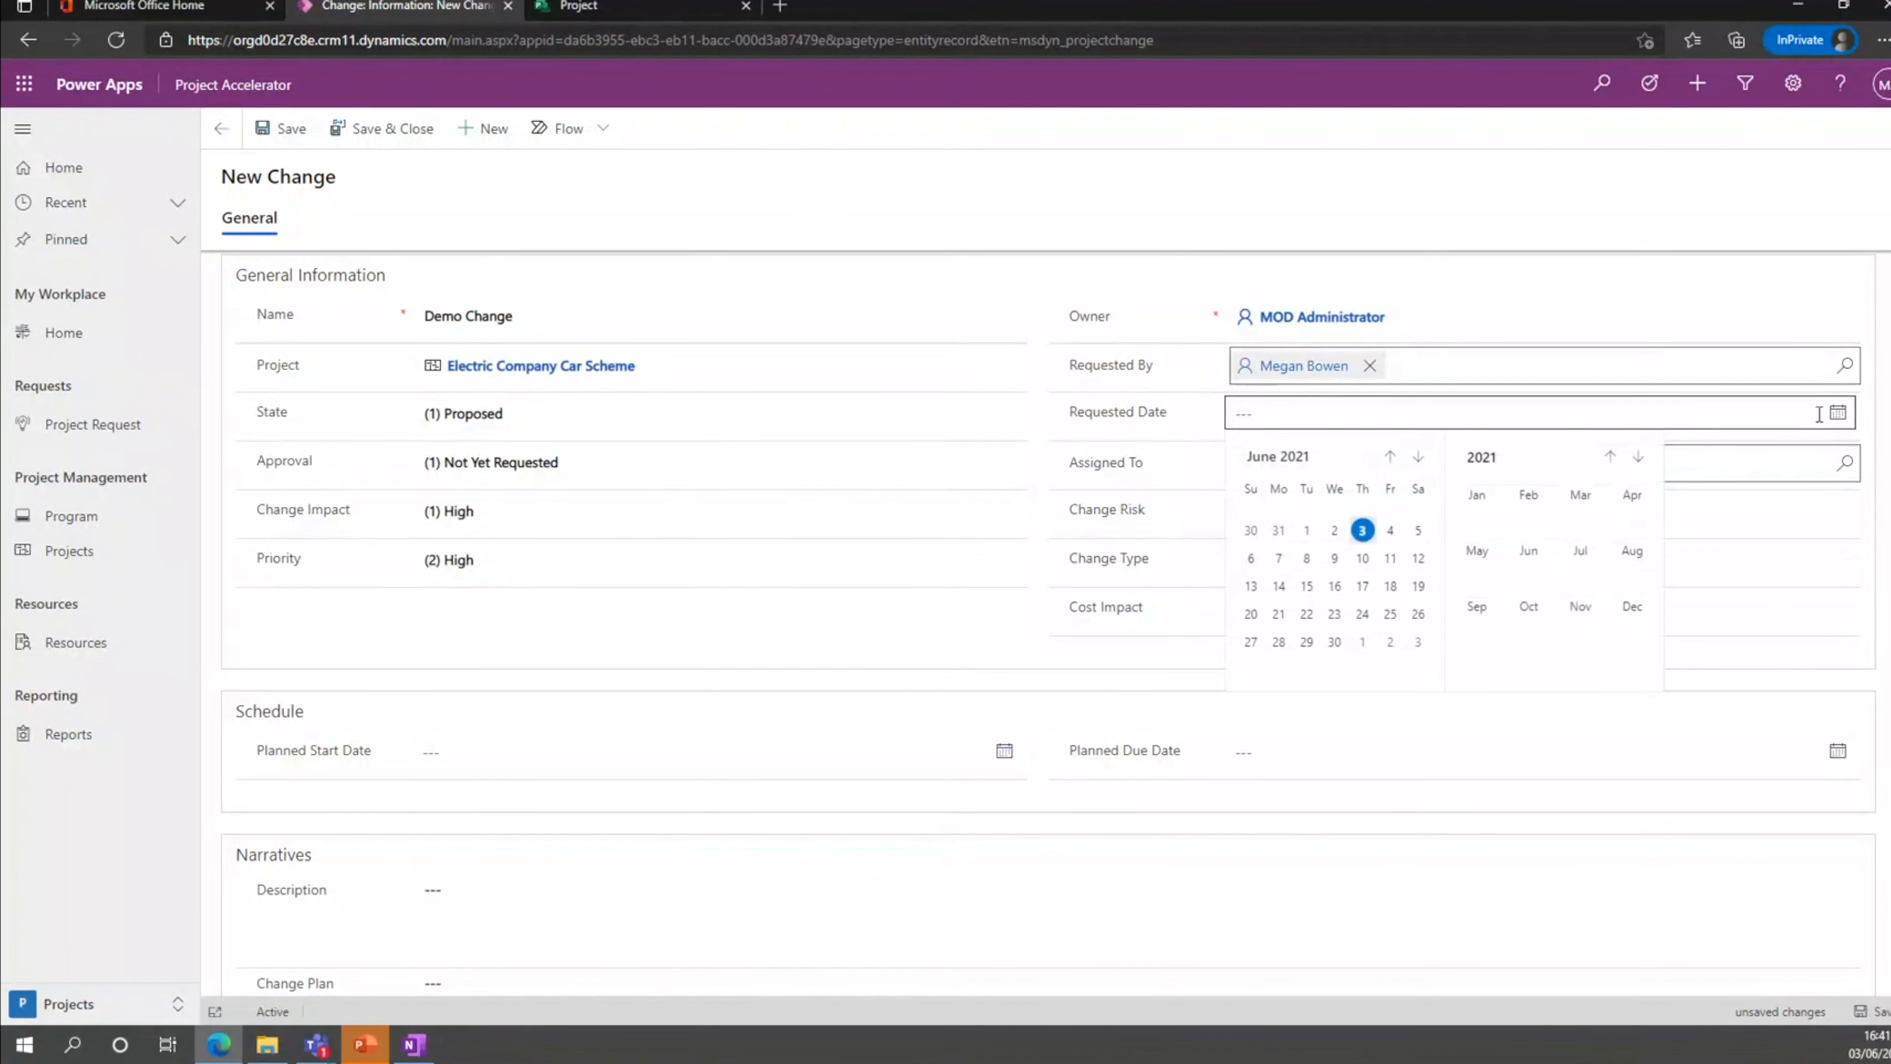
left_click(1362, 529)
Set the change risk to (2) Moderate and the cost impact to £10,000.
left_click(1355, 514)
left_click(1344, 611)
left_click(1345, 615)
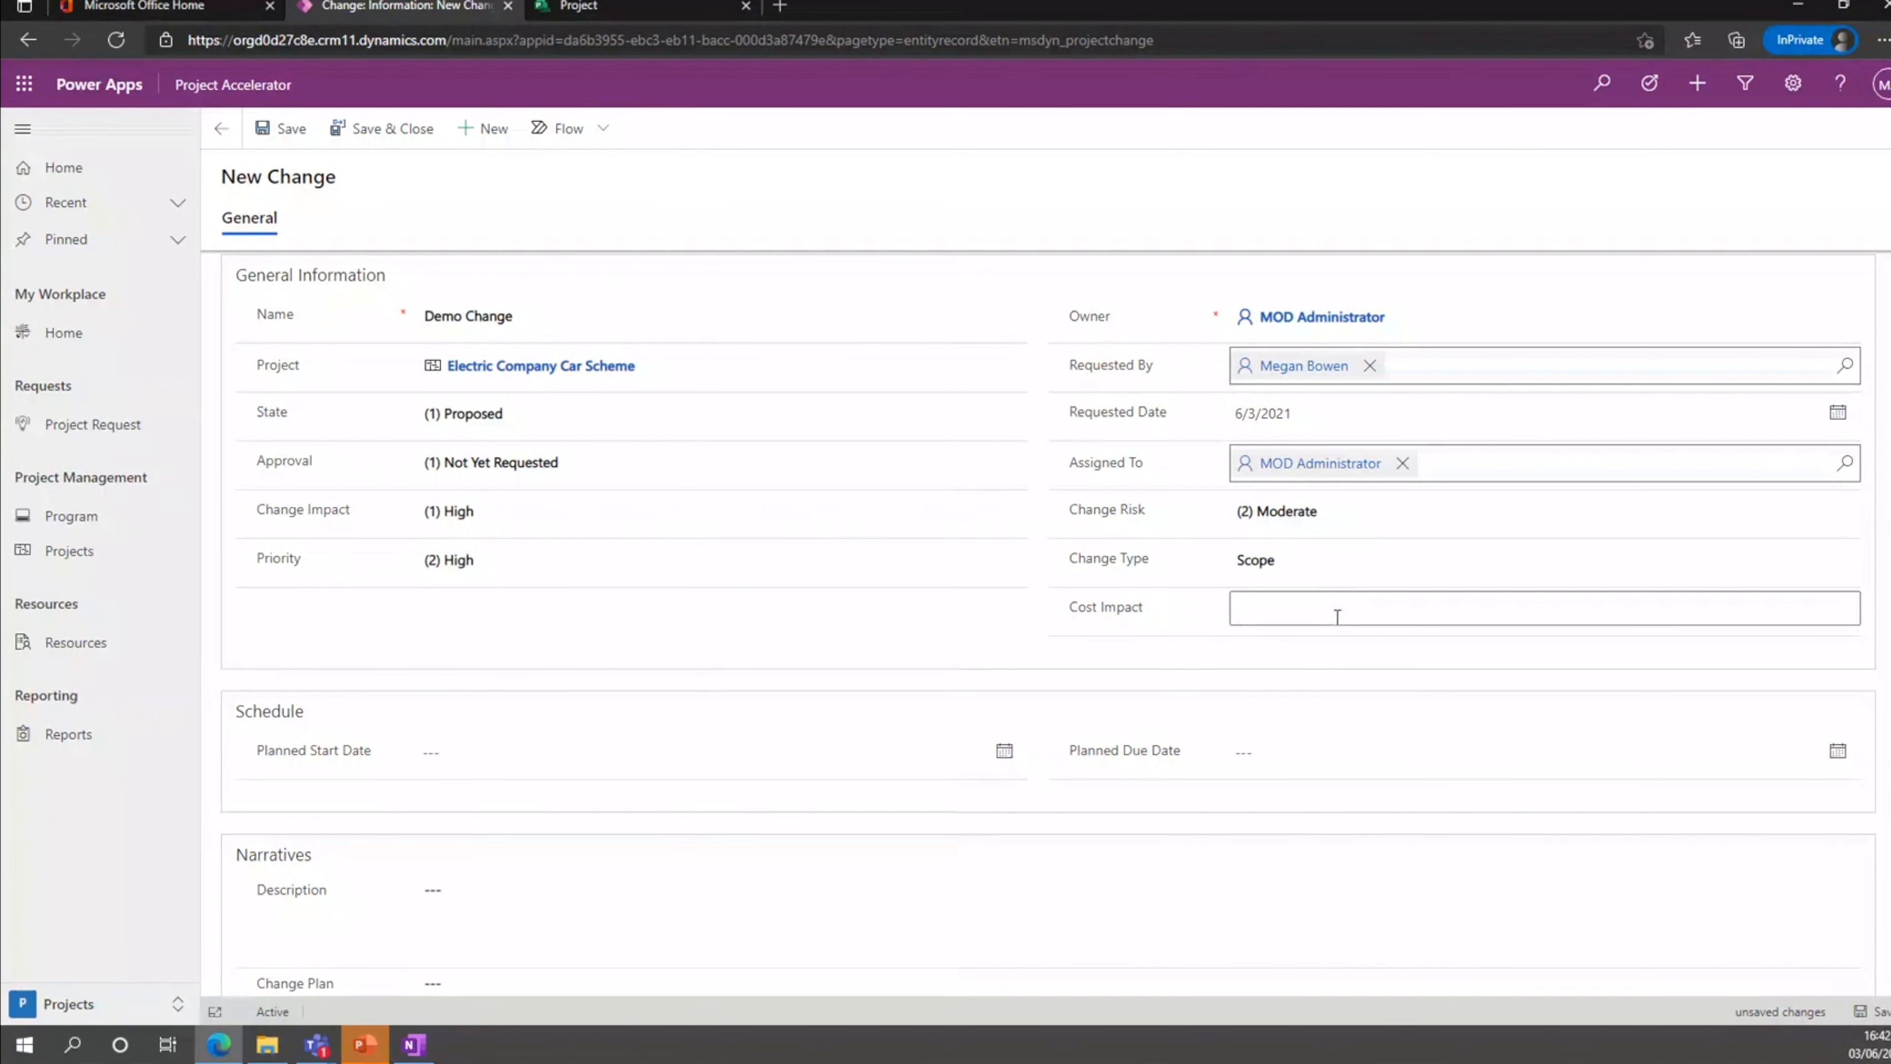
type("£10")
key("BackSpace")
key("BackSpace")
key("BackSpace")
type("10000")
left_click(1362, 554)
left_click(1133, 695)
Schedule the change with planned start date 6/10/2021 and planned due date 6/17/2021.
scroll(604, 705, "down", 4)
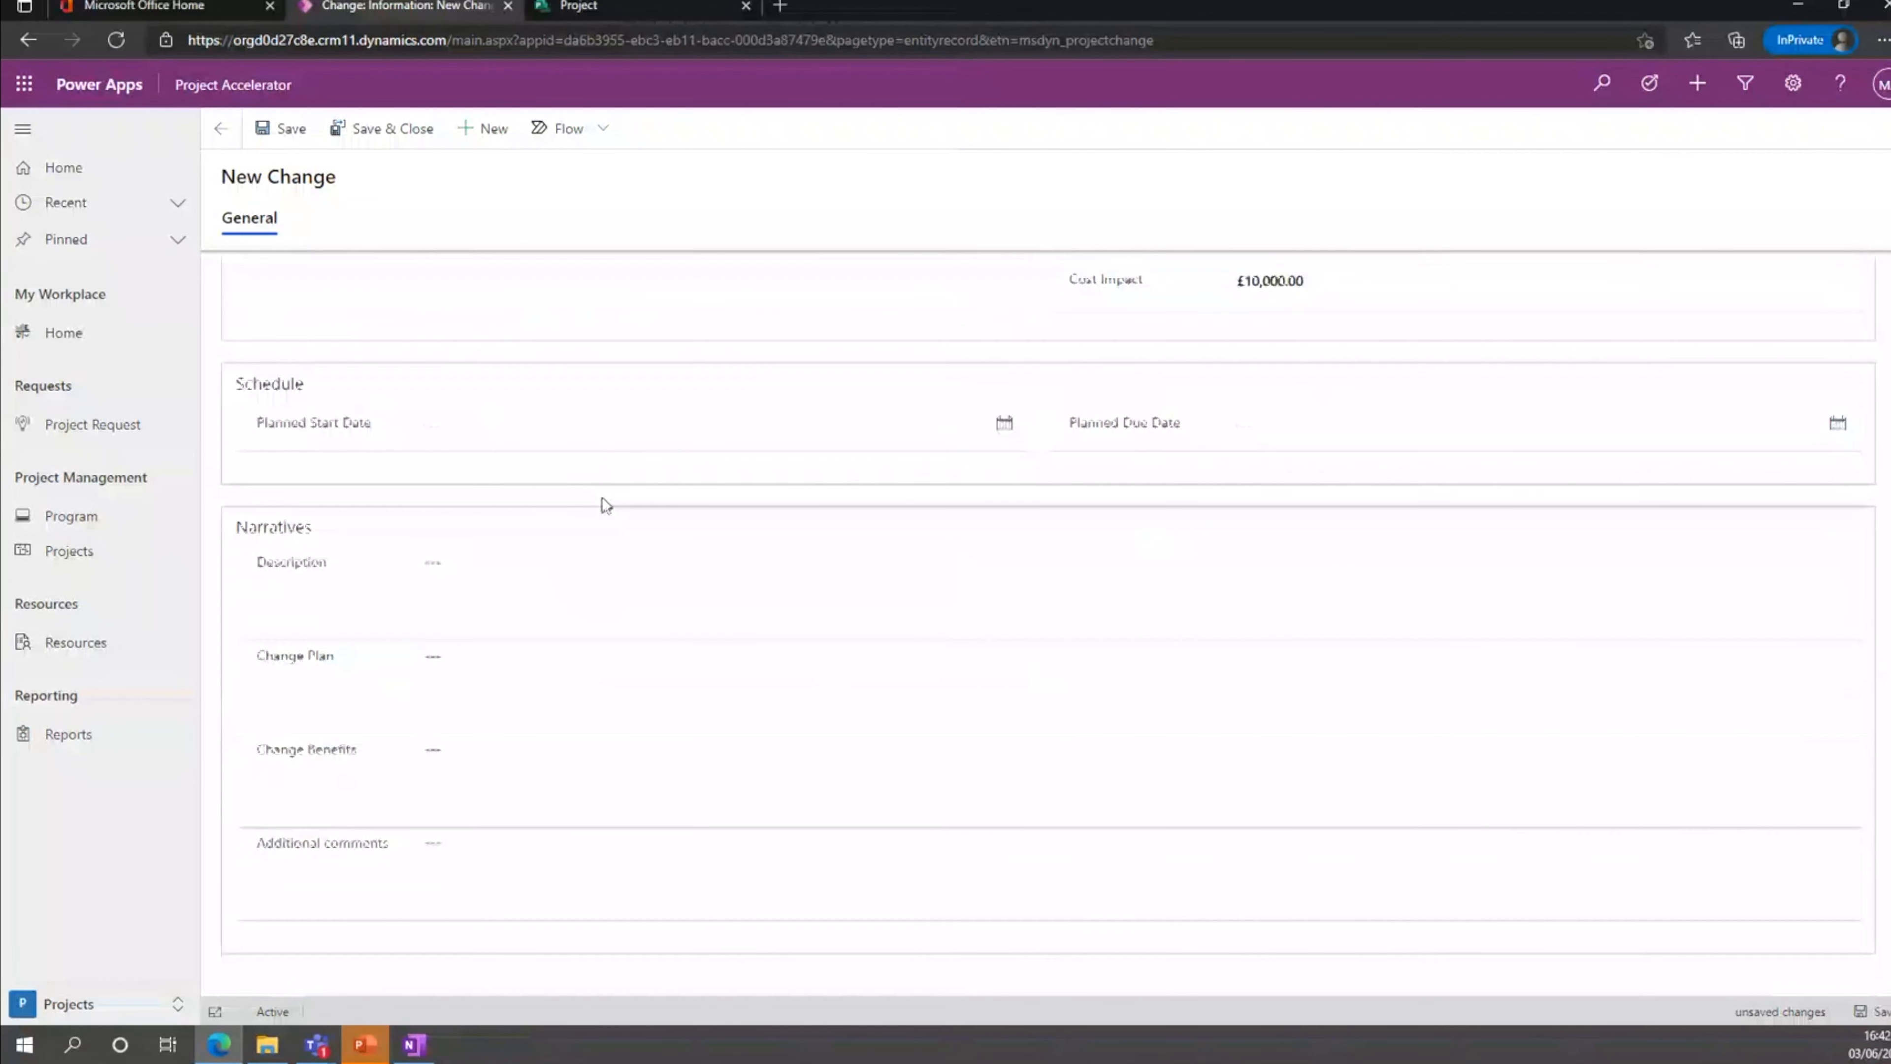
left_click(1004, 430)
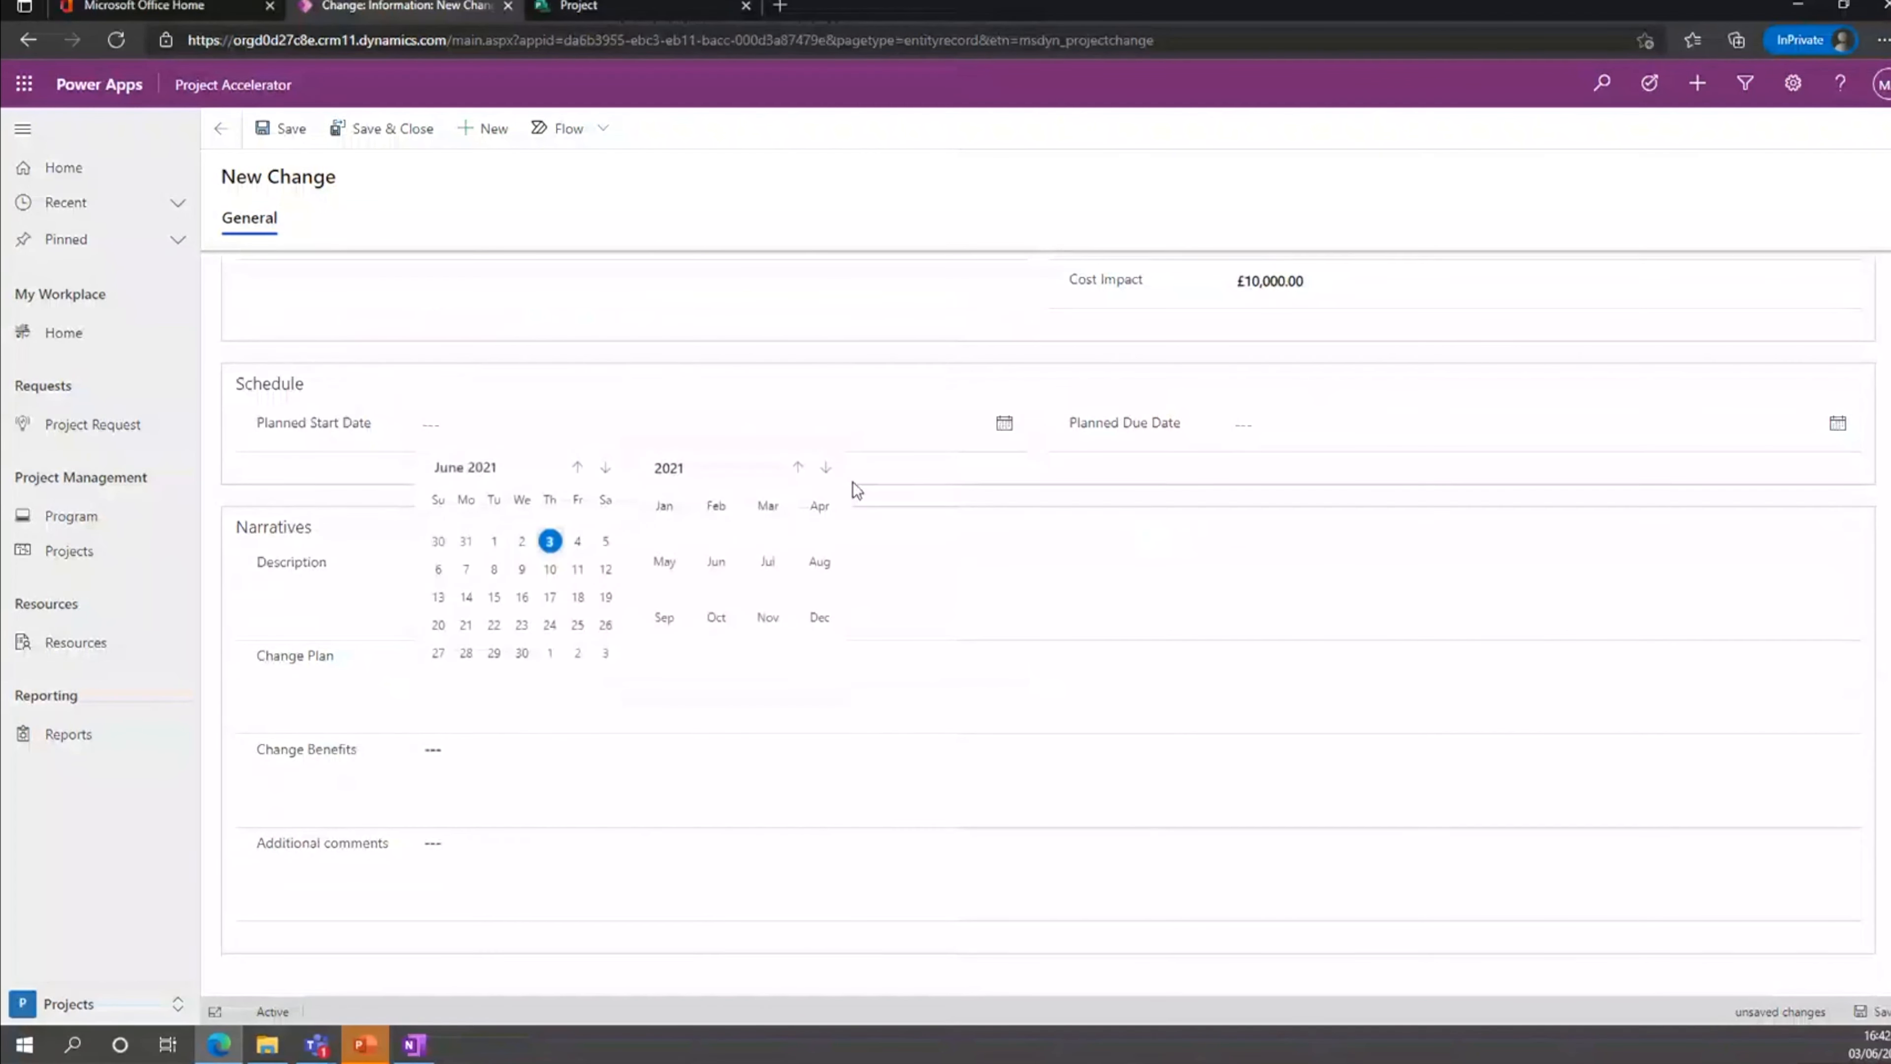
left_click(546, 568)
left_click(1839, 423)
left_click(1363, 595)
Review the available change types and keep Scope selected.
left_click(807, 571)
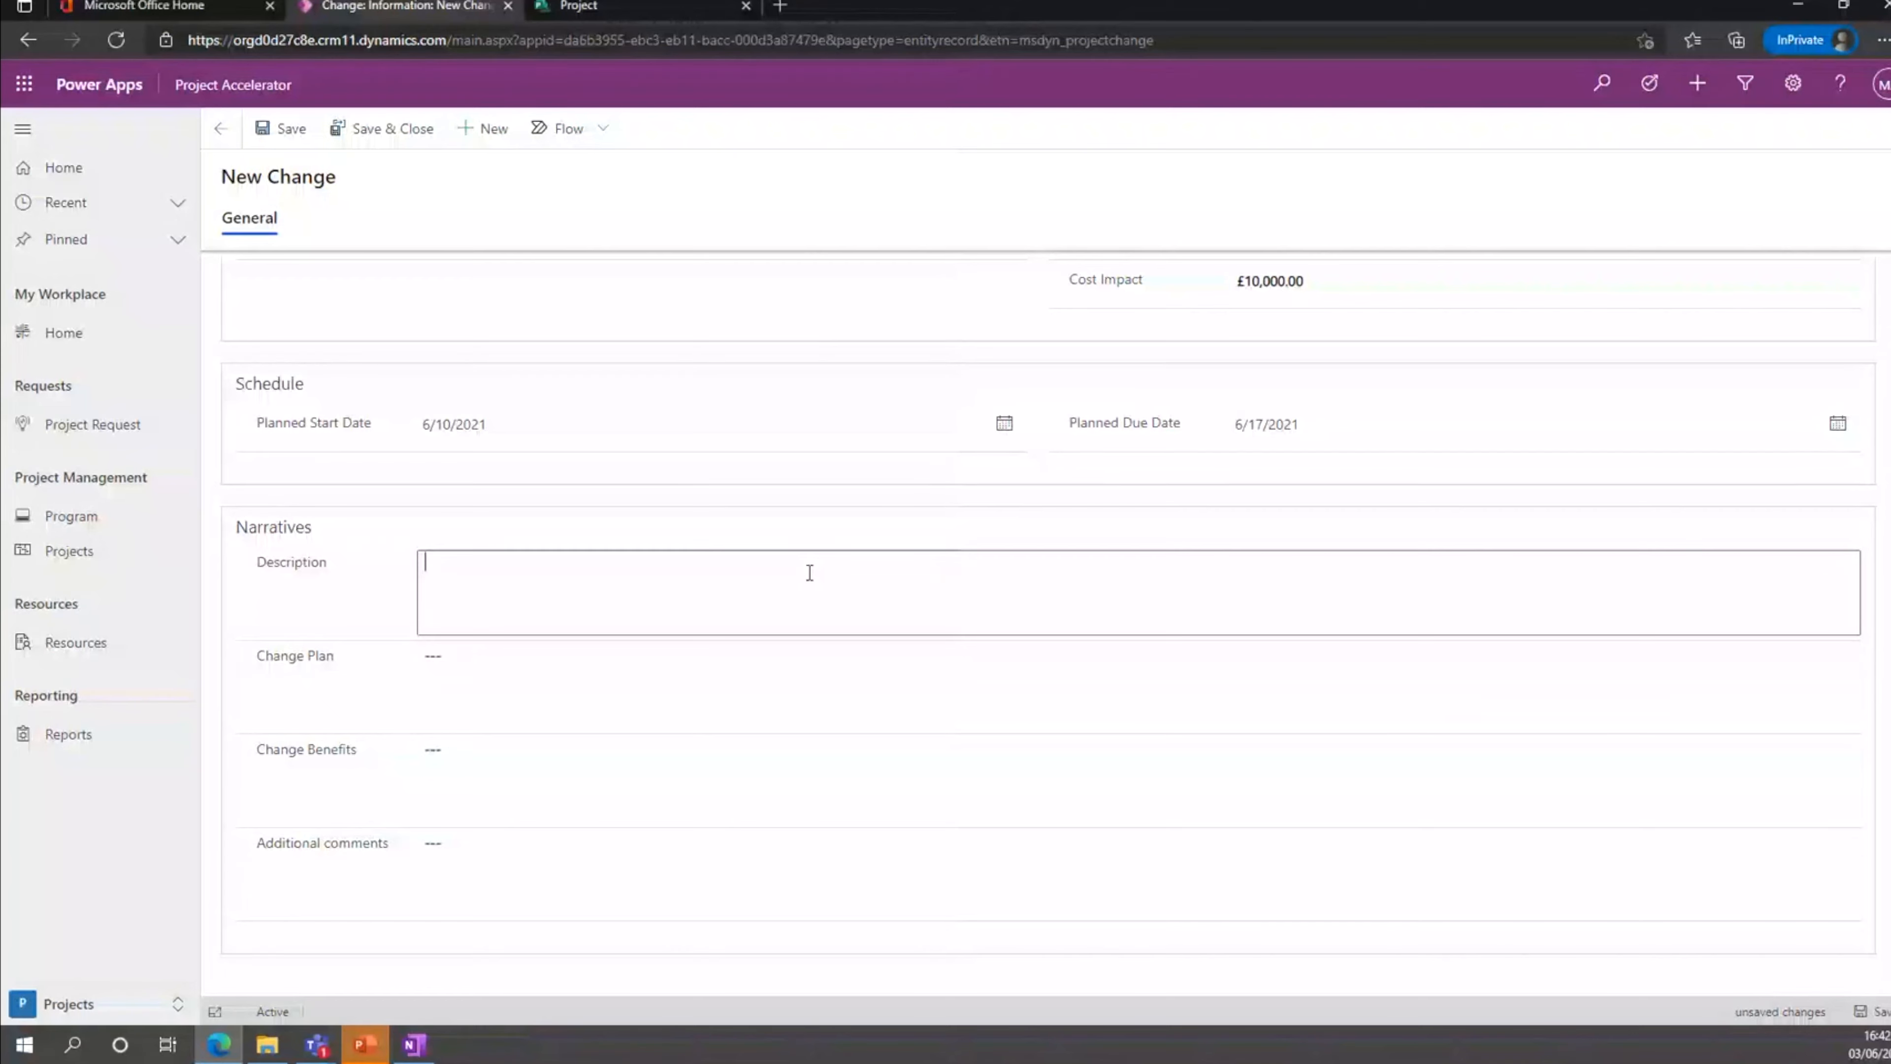
scroll(809, 573, "up", 4)
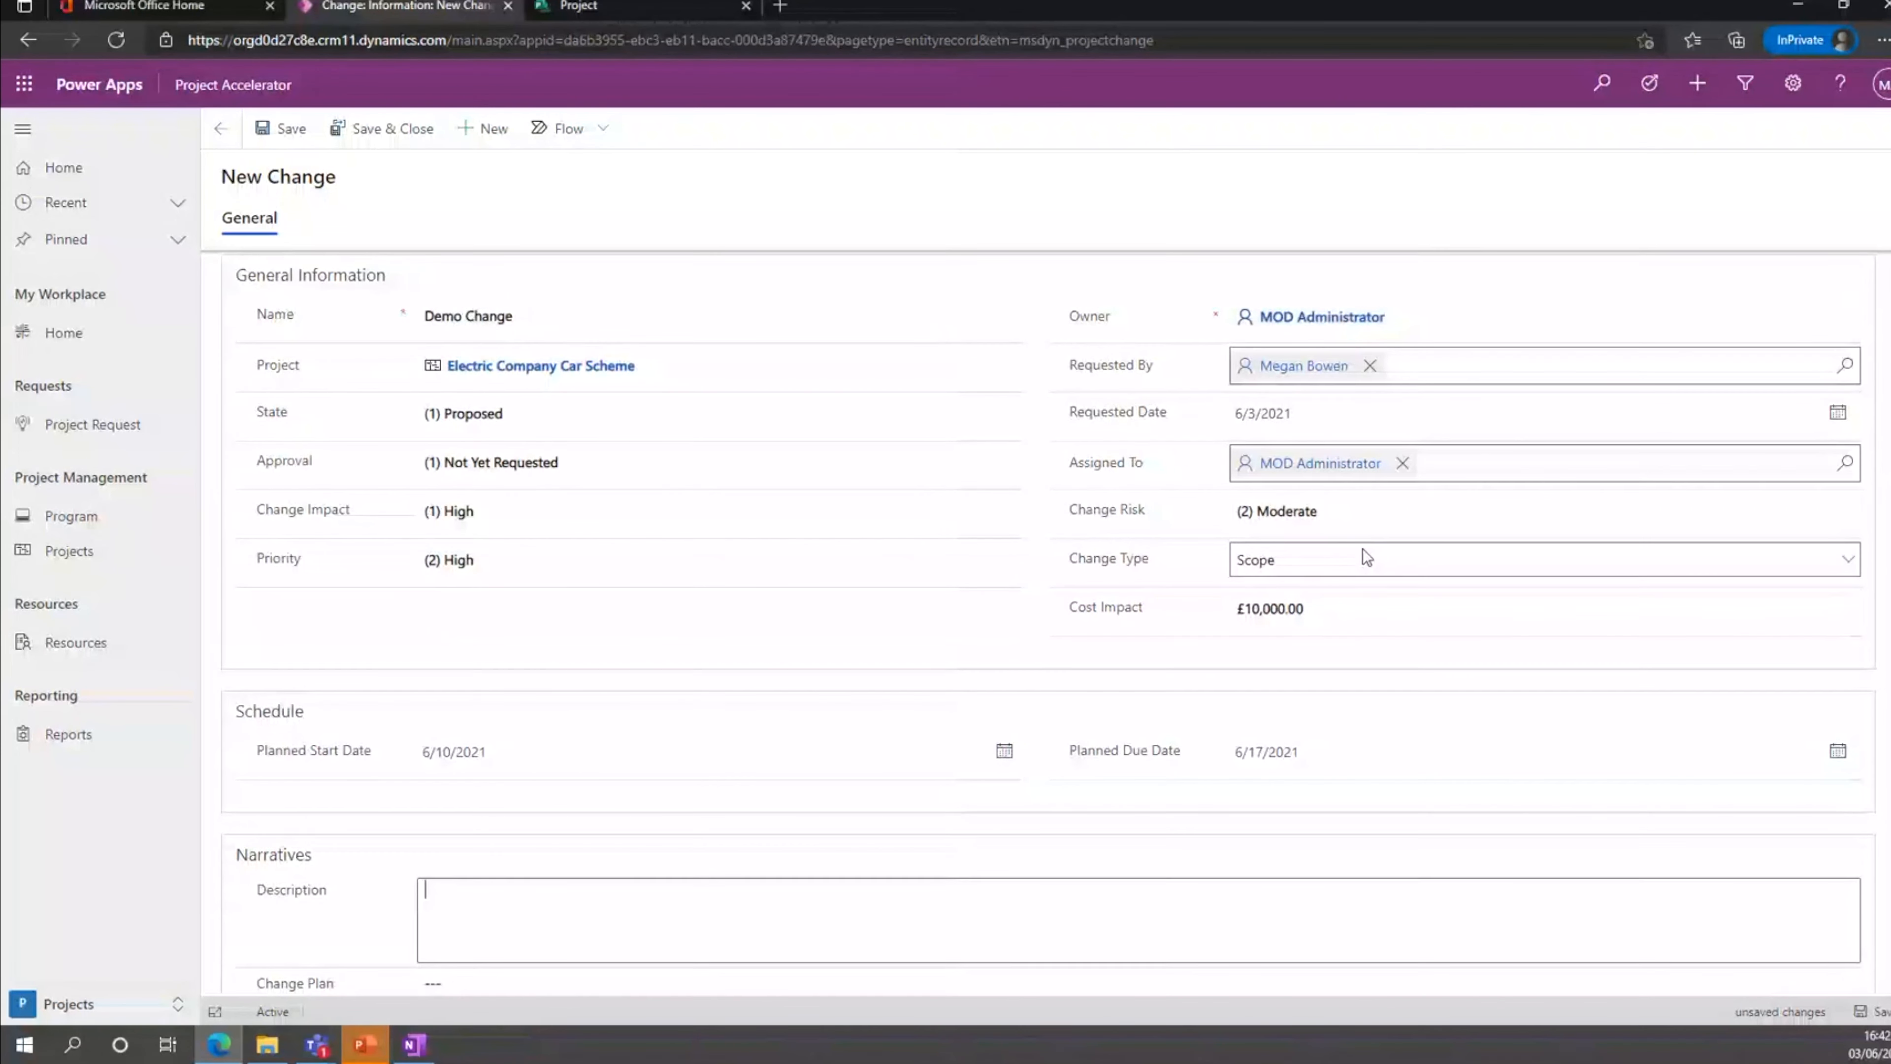
left_click(1362, 551)
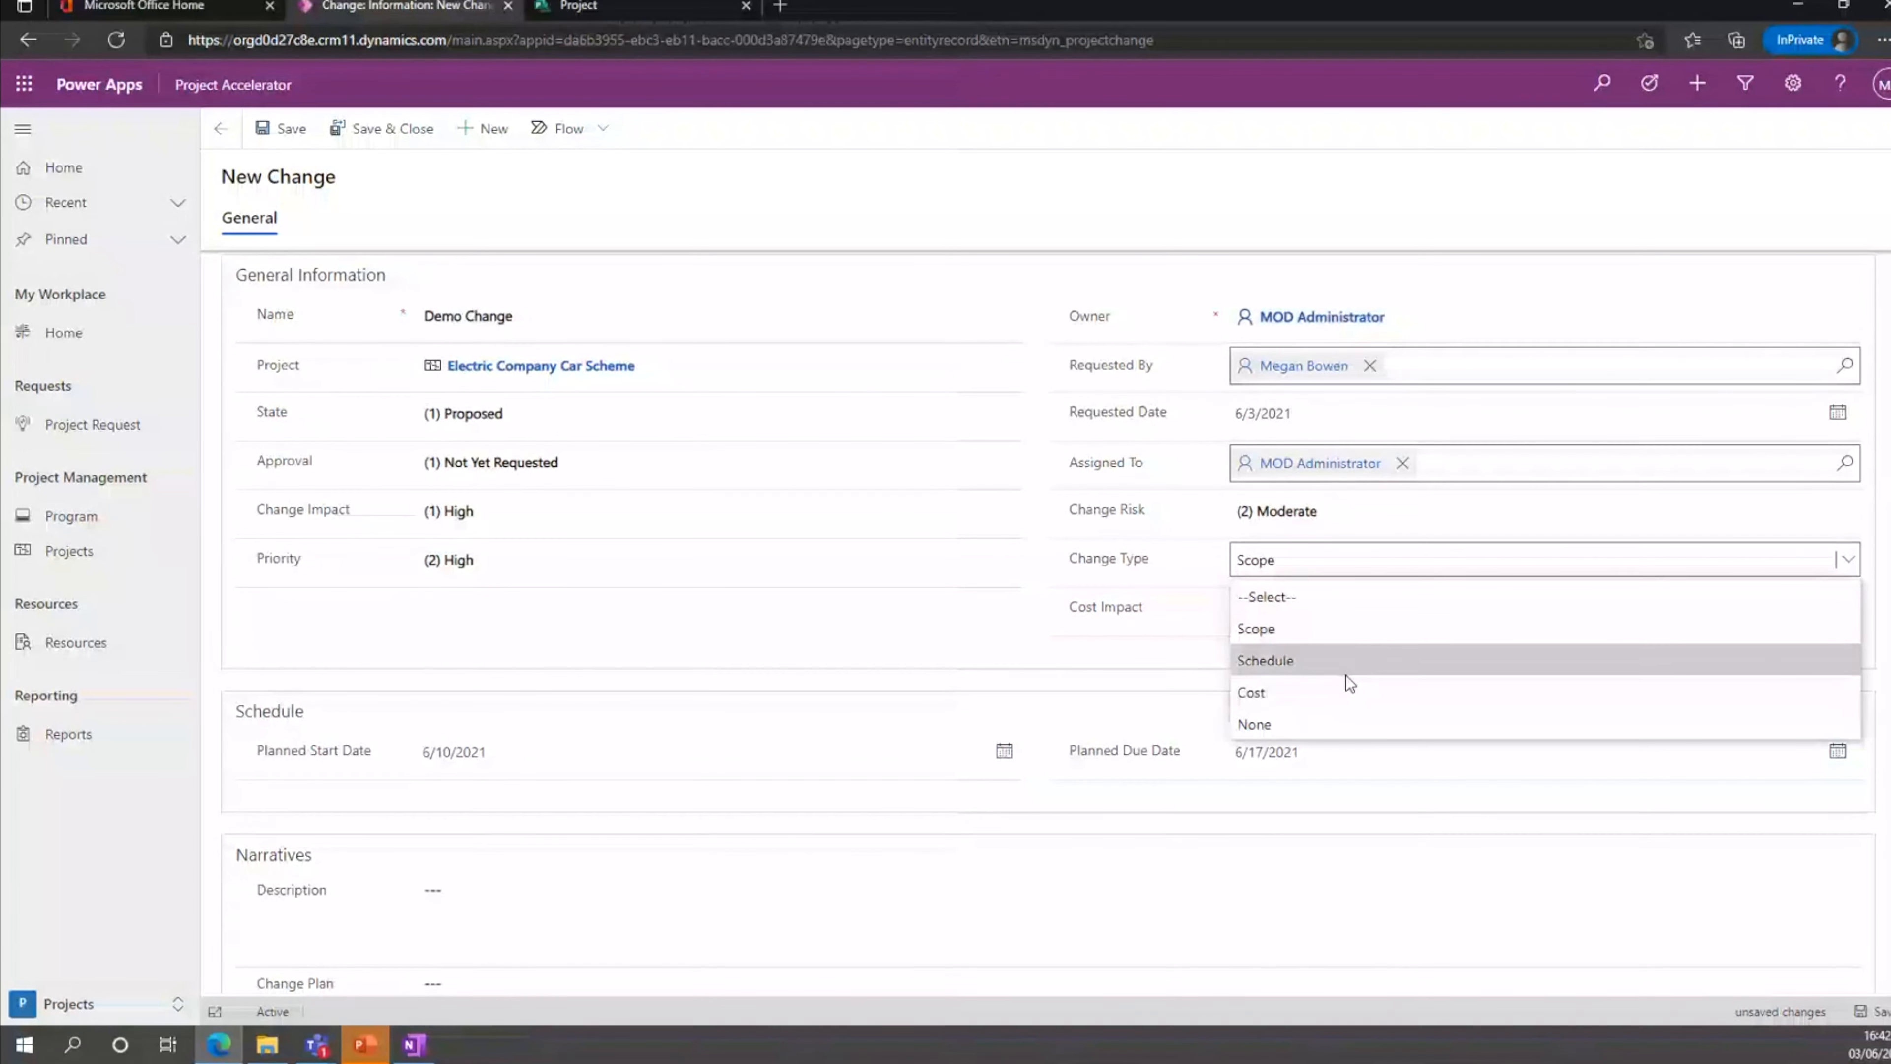
left_click(1353, 626)
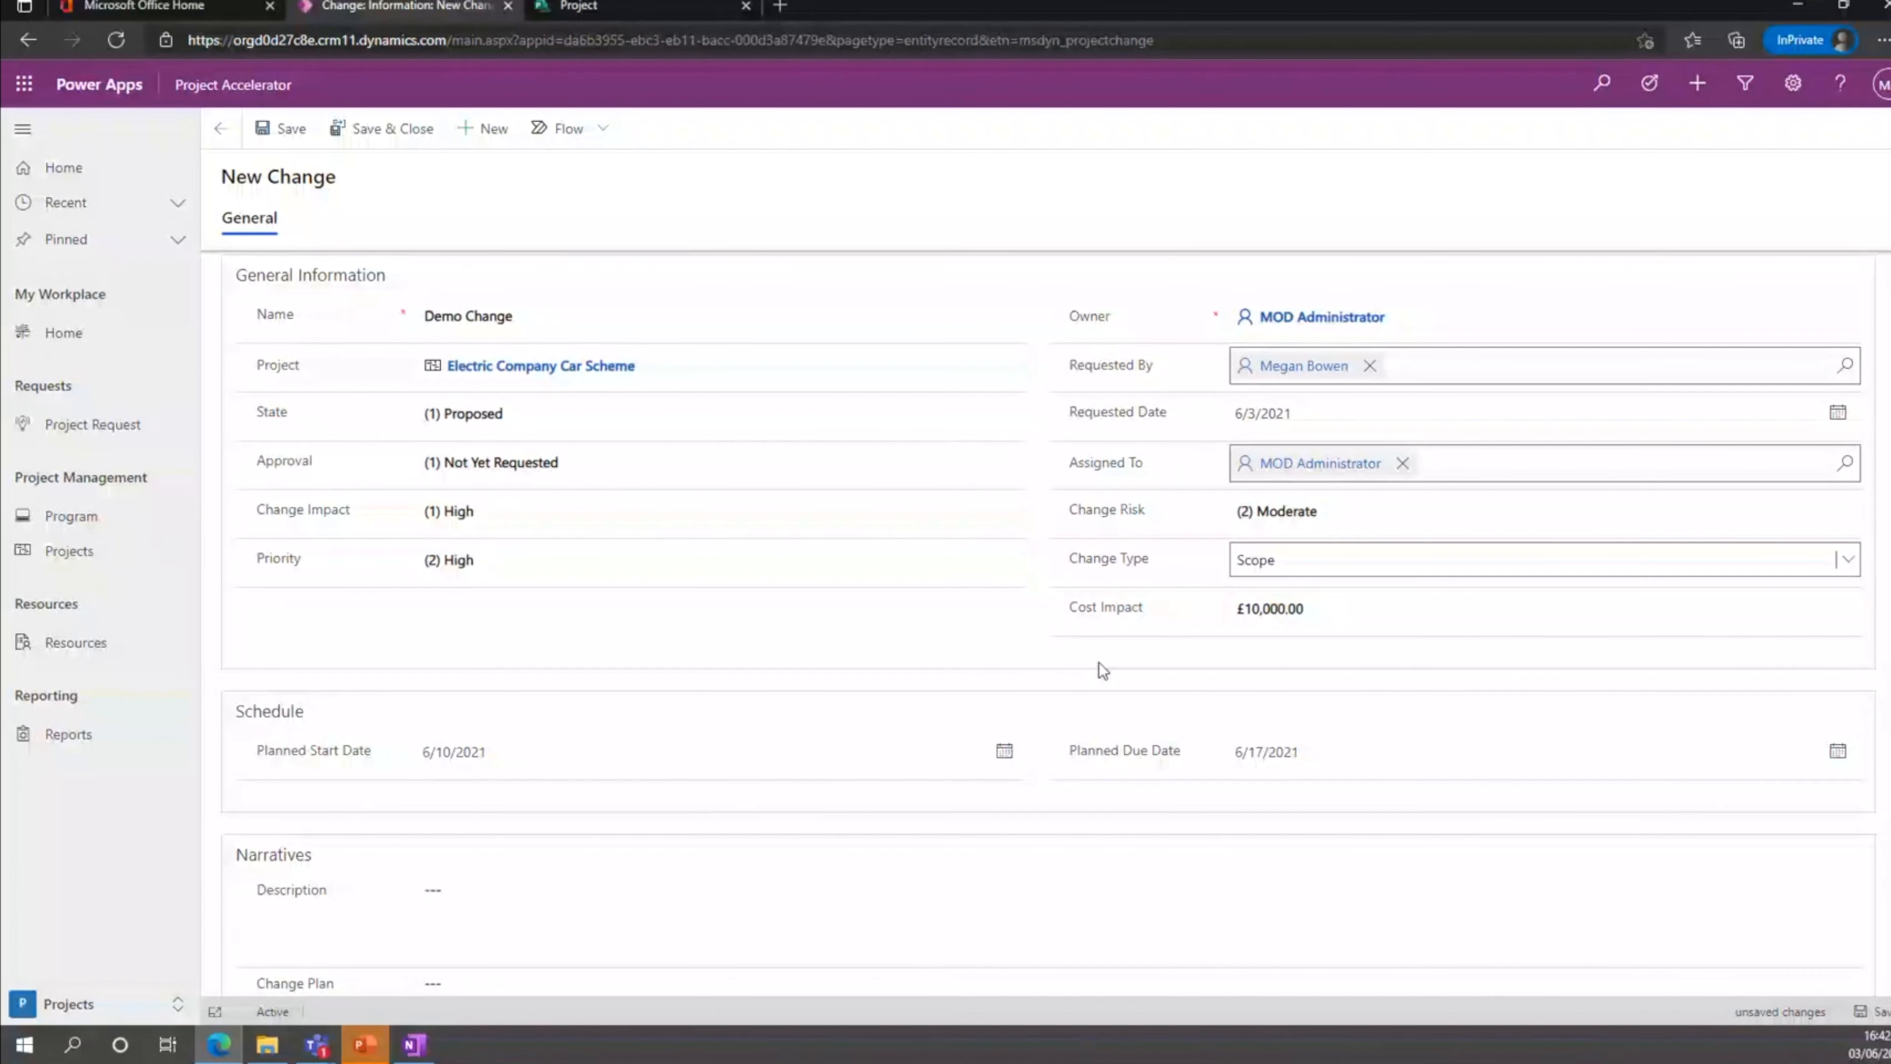
Enter the description Test..., Demo for plan and benefits, and the comments Demo...... Additional Comments., and save and close the change.
scroll(1100, 665, "down", 4)
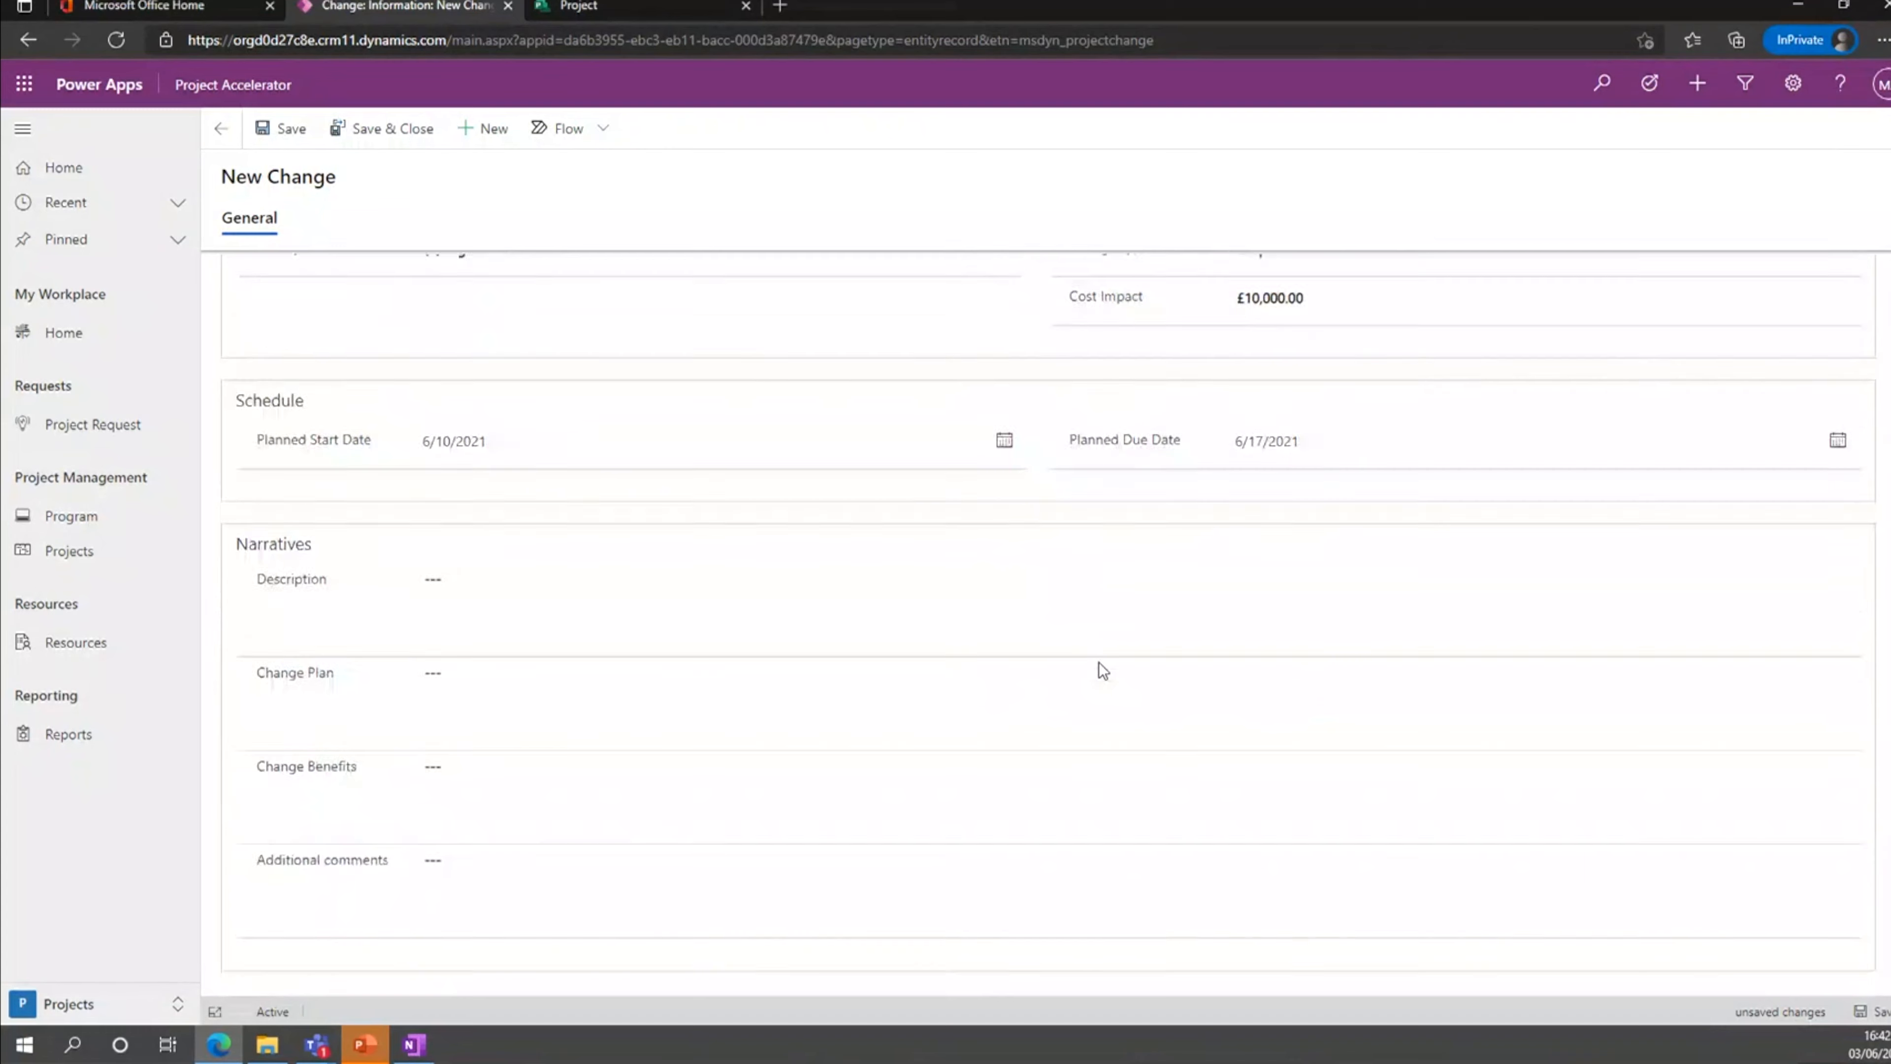
left_click(440, 581)
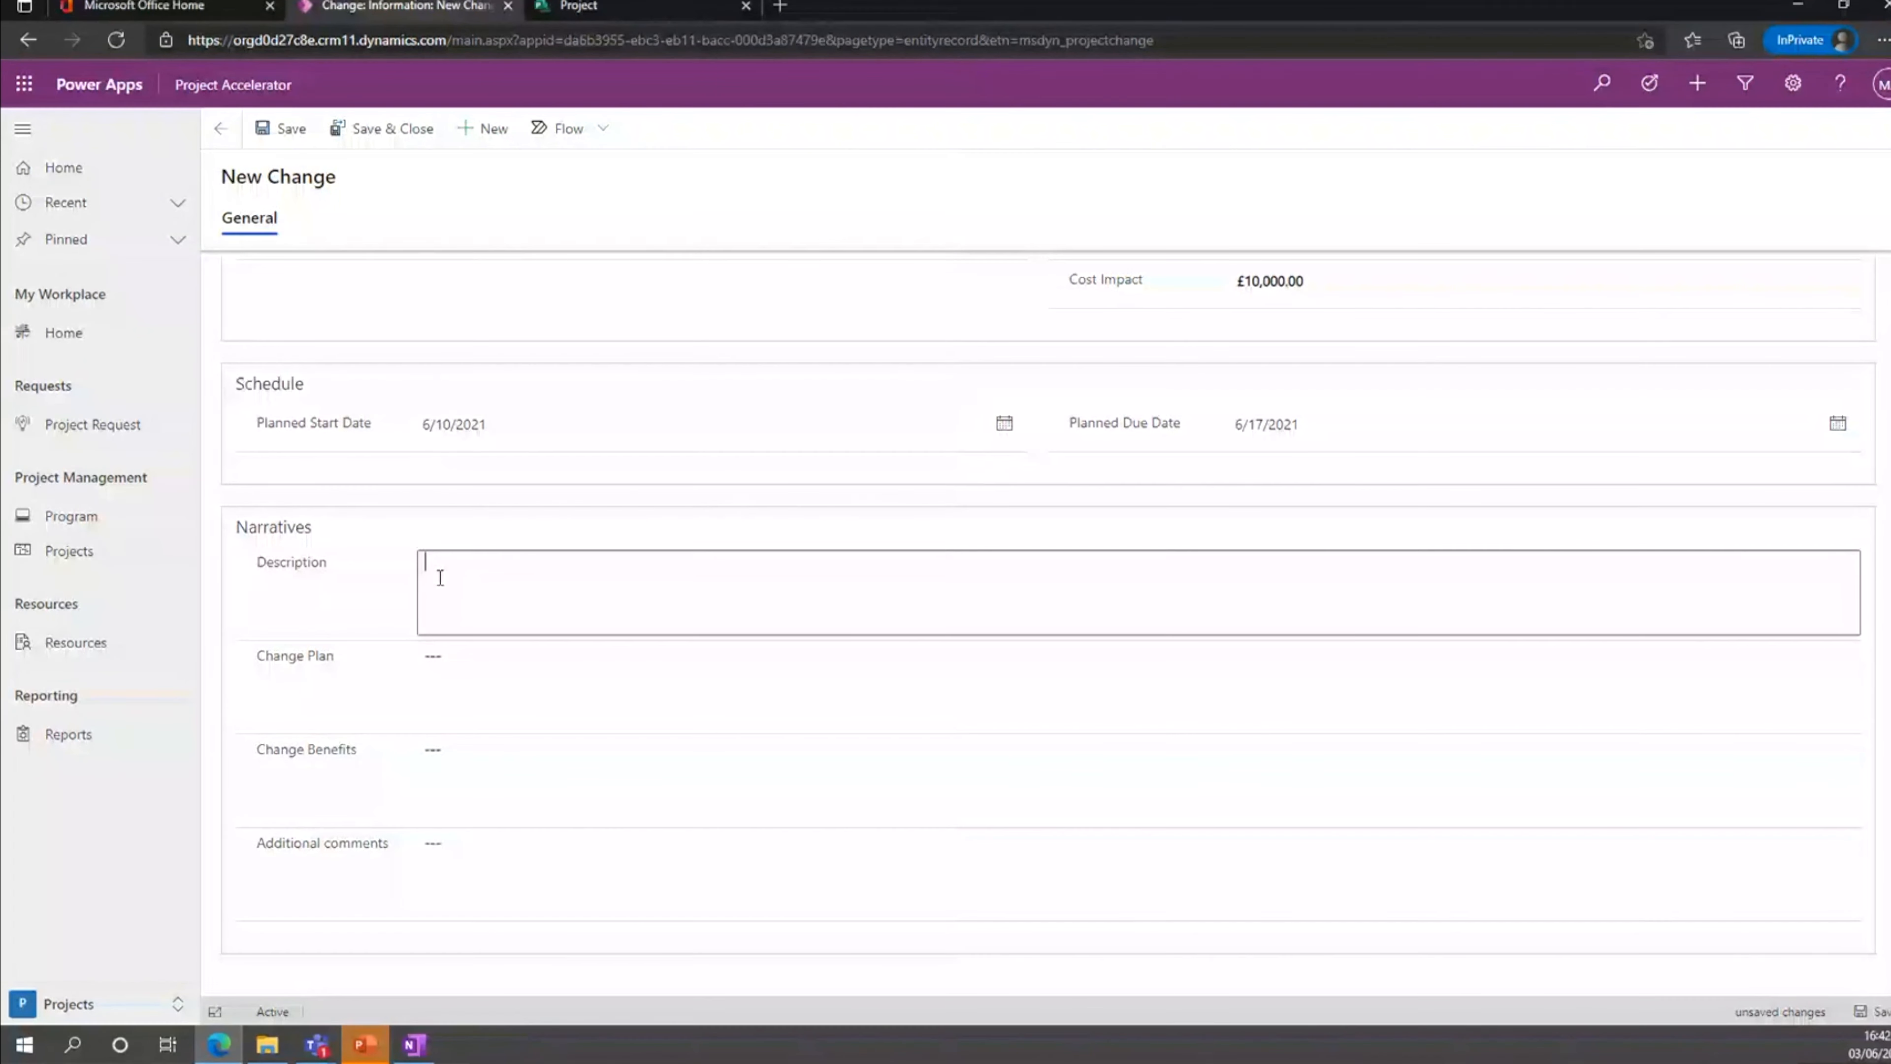
scroll(440, 578, "up", 4)
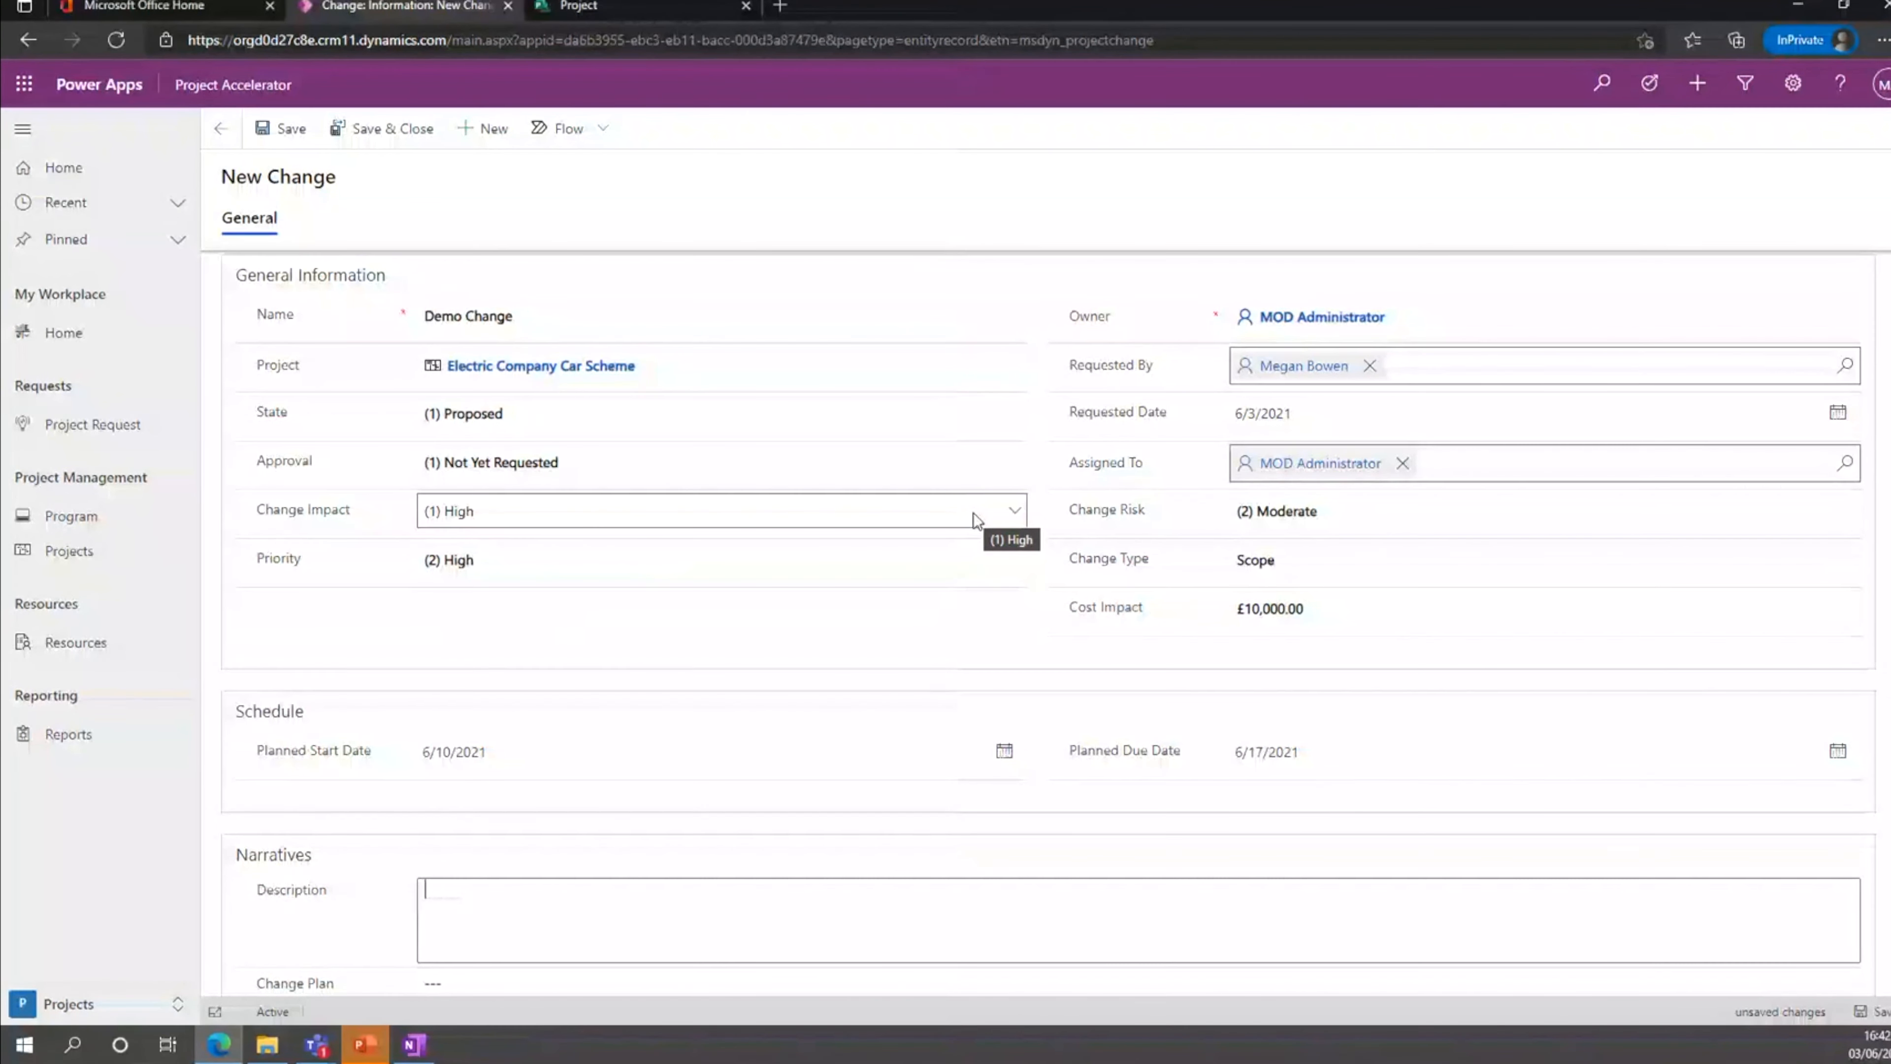
scroll(974, 513, "down", 4)
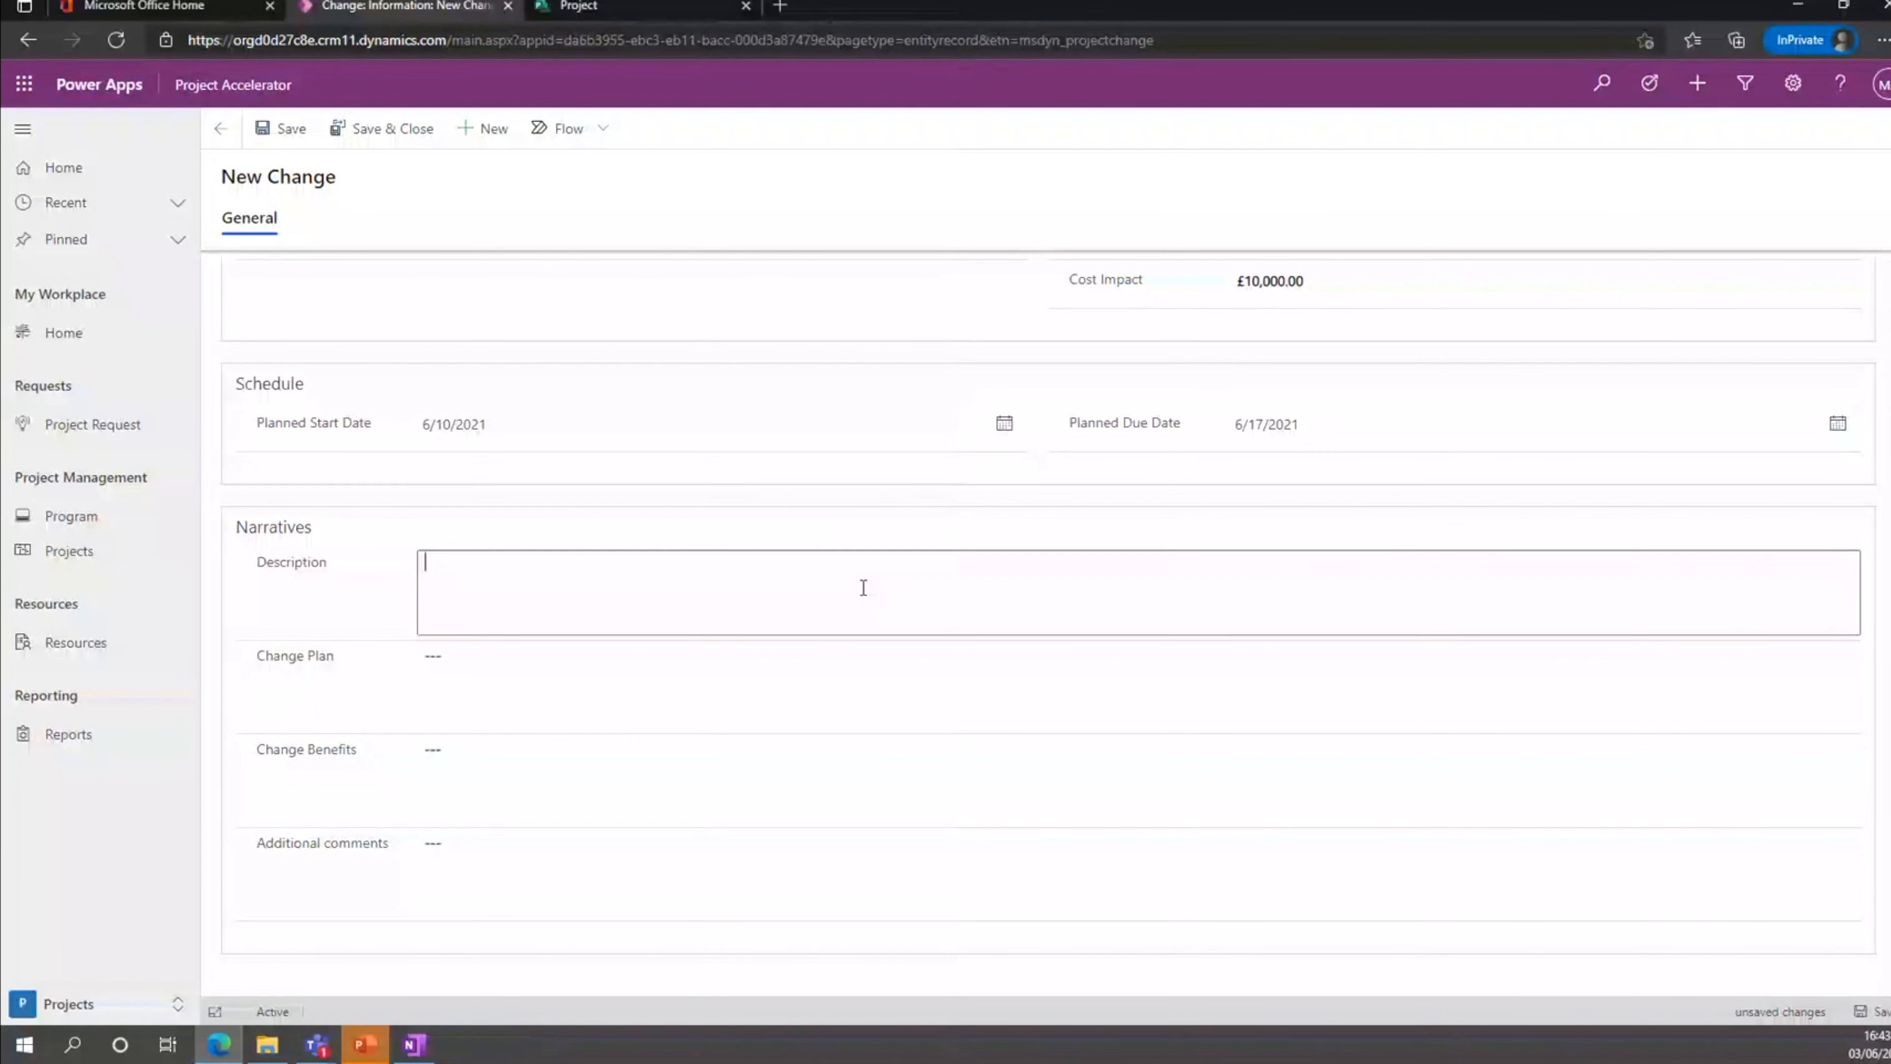
type("Test....")
left_click(800, 673)
type("Demo")
left_click(816, 765)
type("Denoo")
left_click(771, 873)
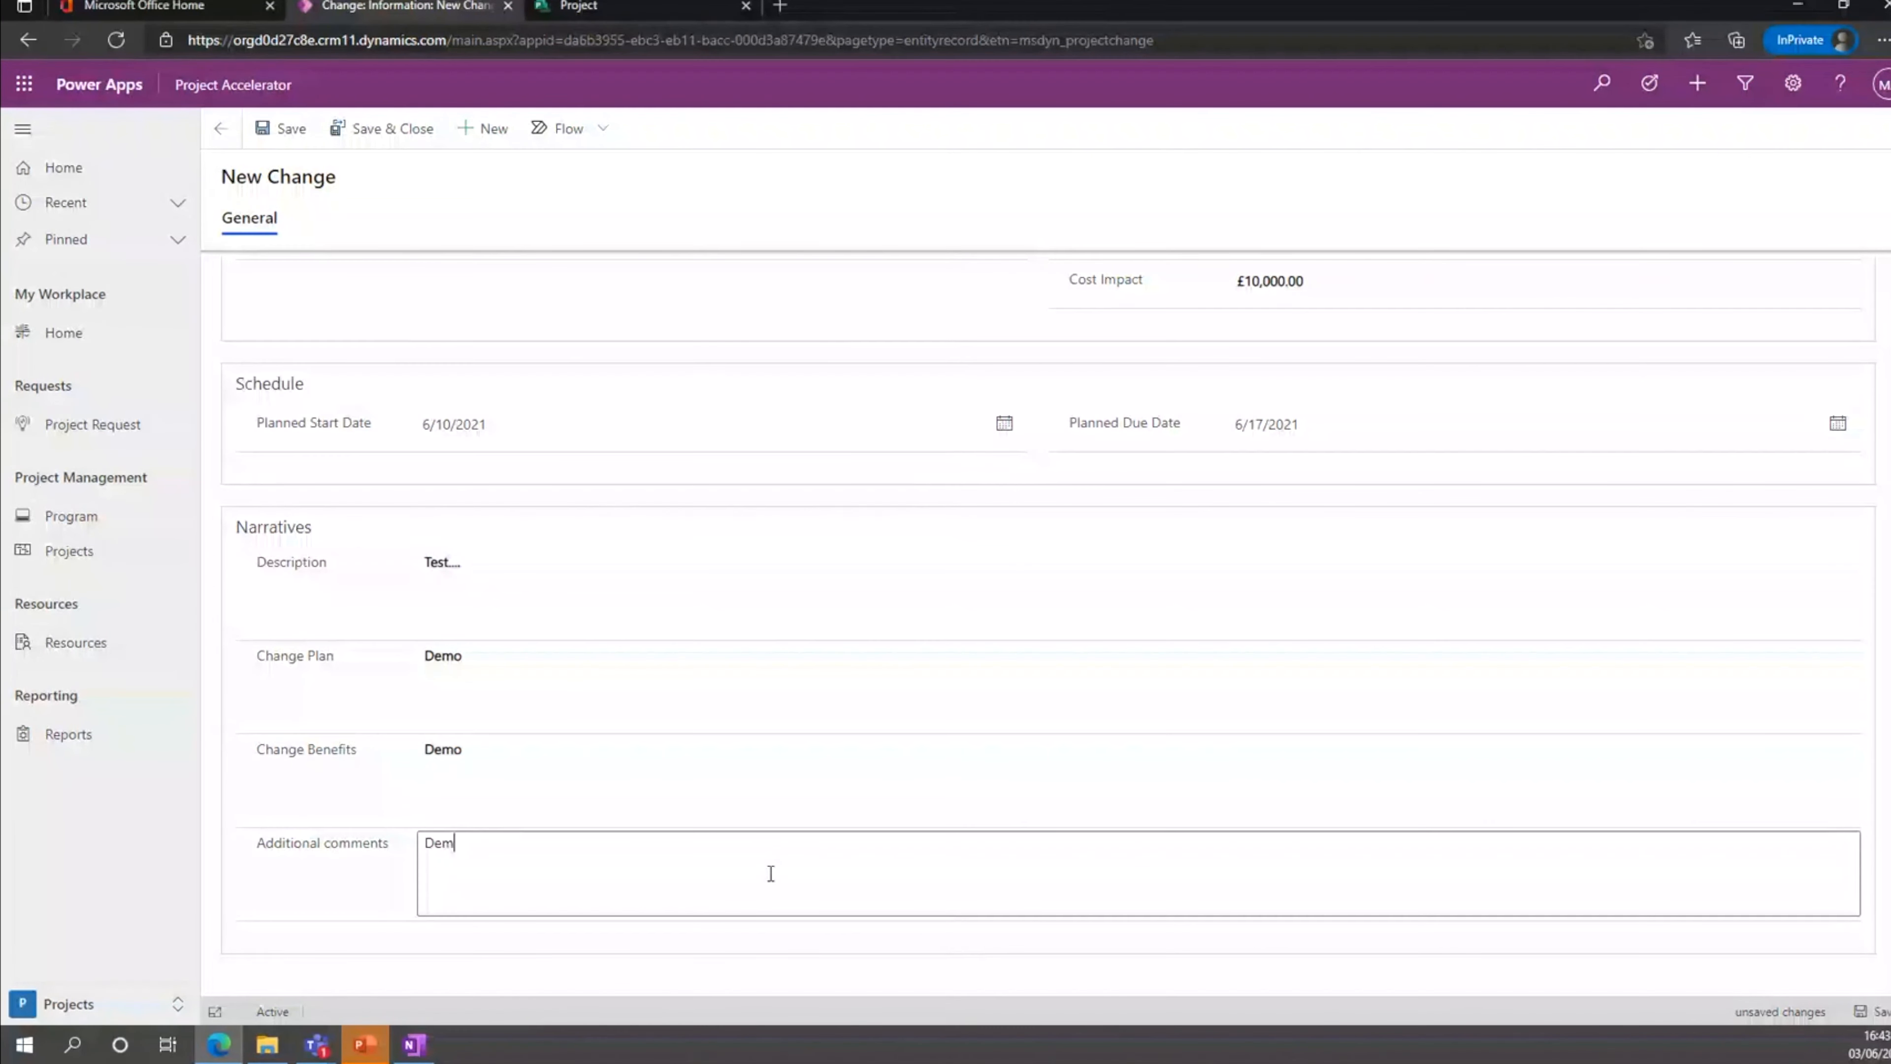
type("Demo...... Additional Comments.")
scroll(770, 873, "up", 5)
left_click(394, 146)
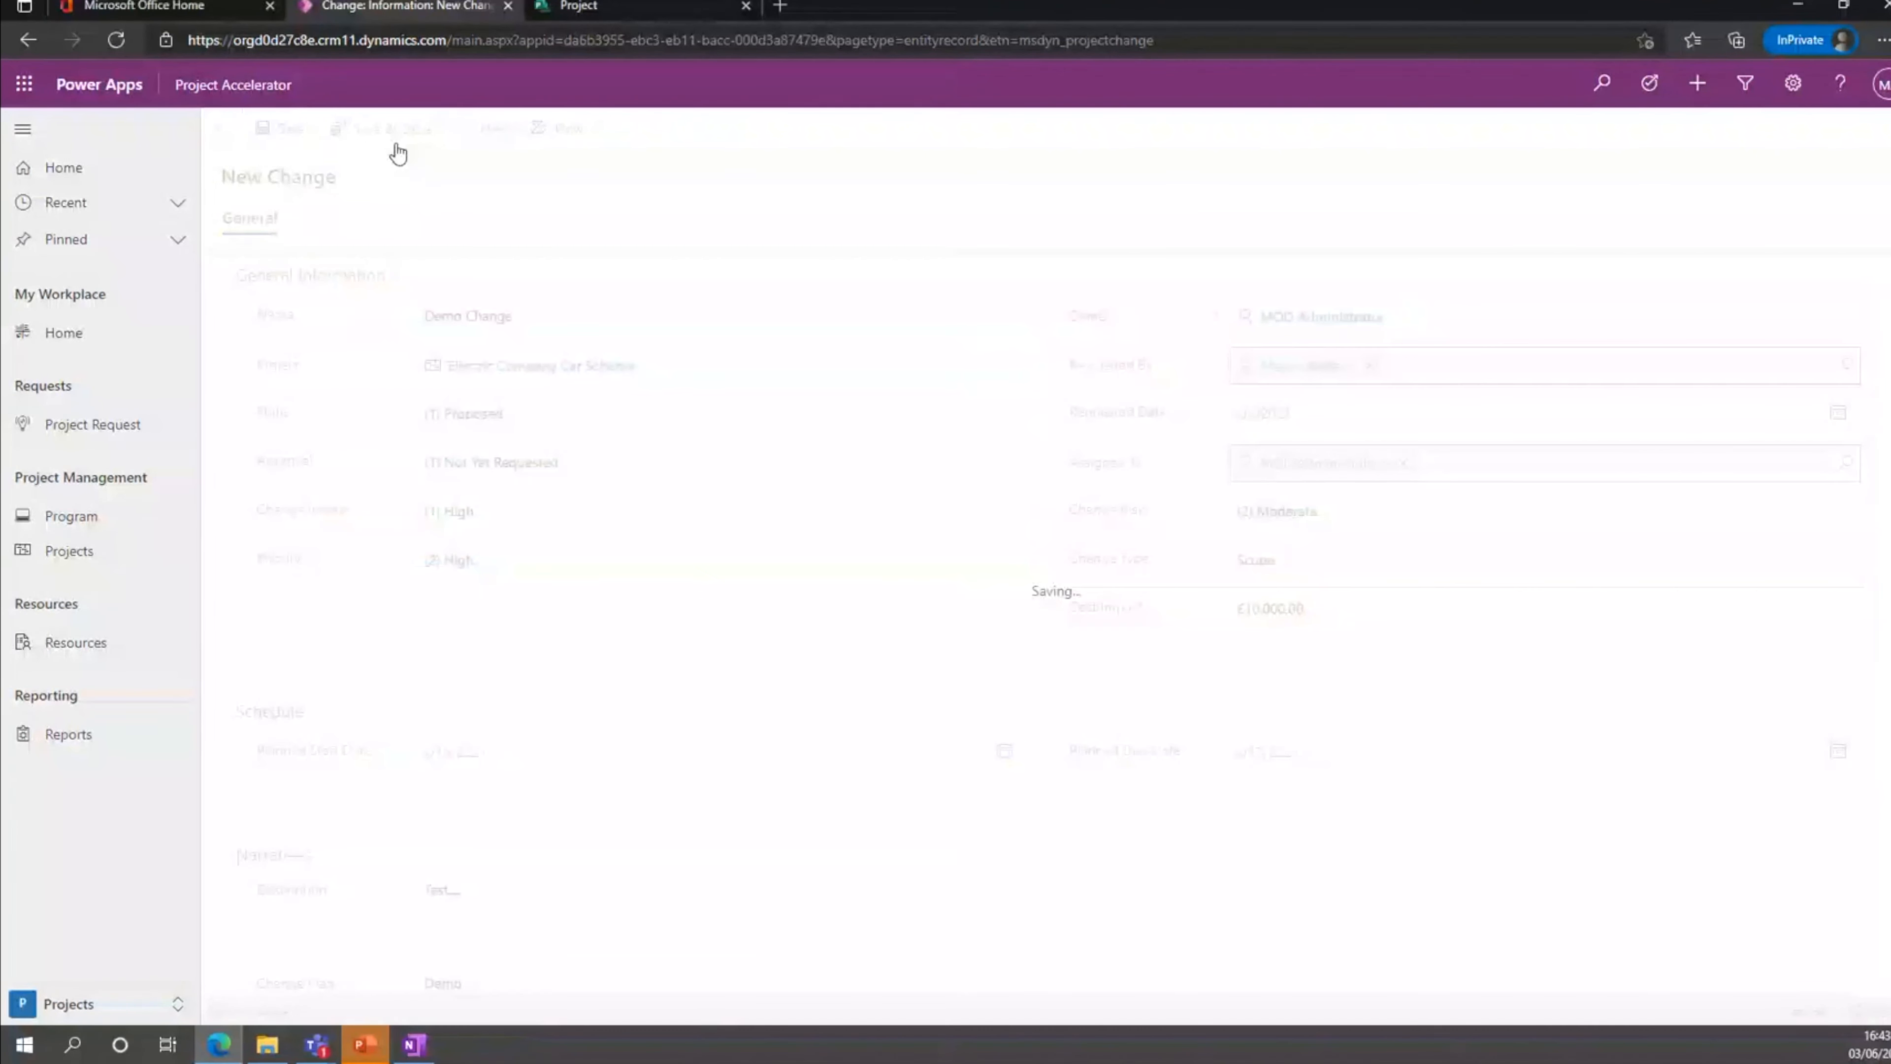
Set the effort health in the project's status to (3) Off Track.
left_click(889, 238)
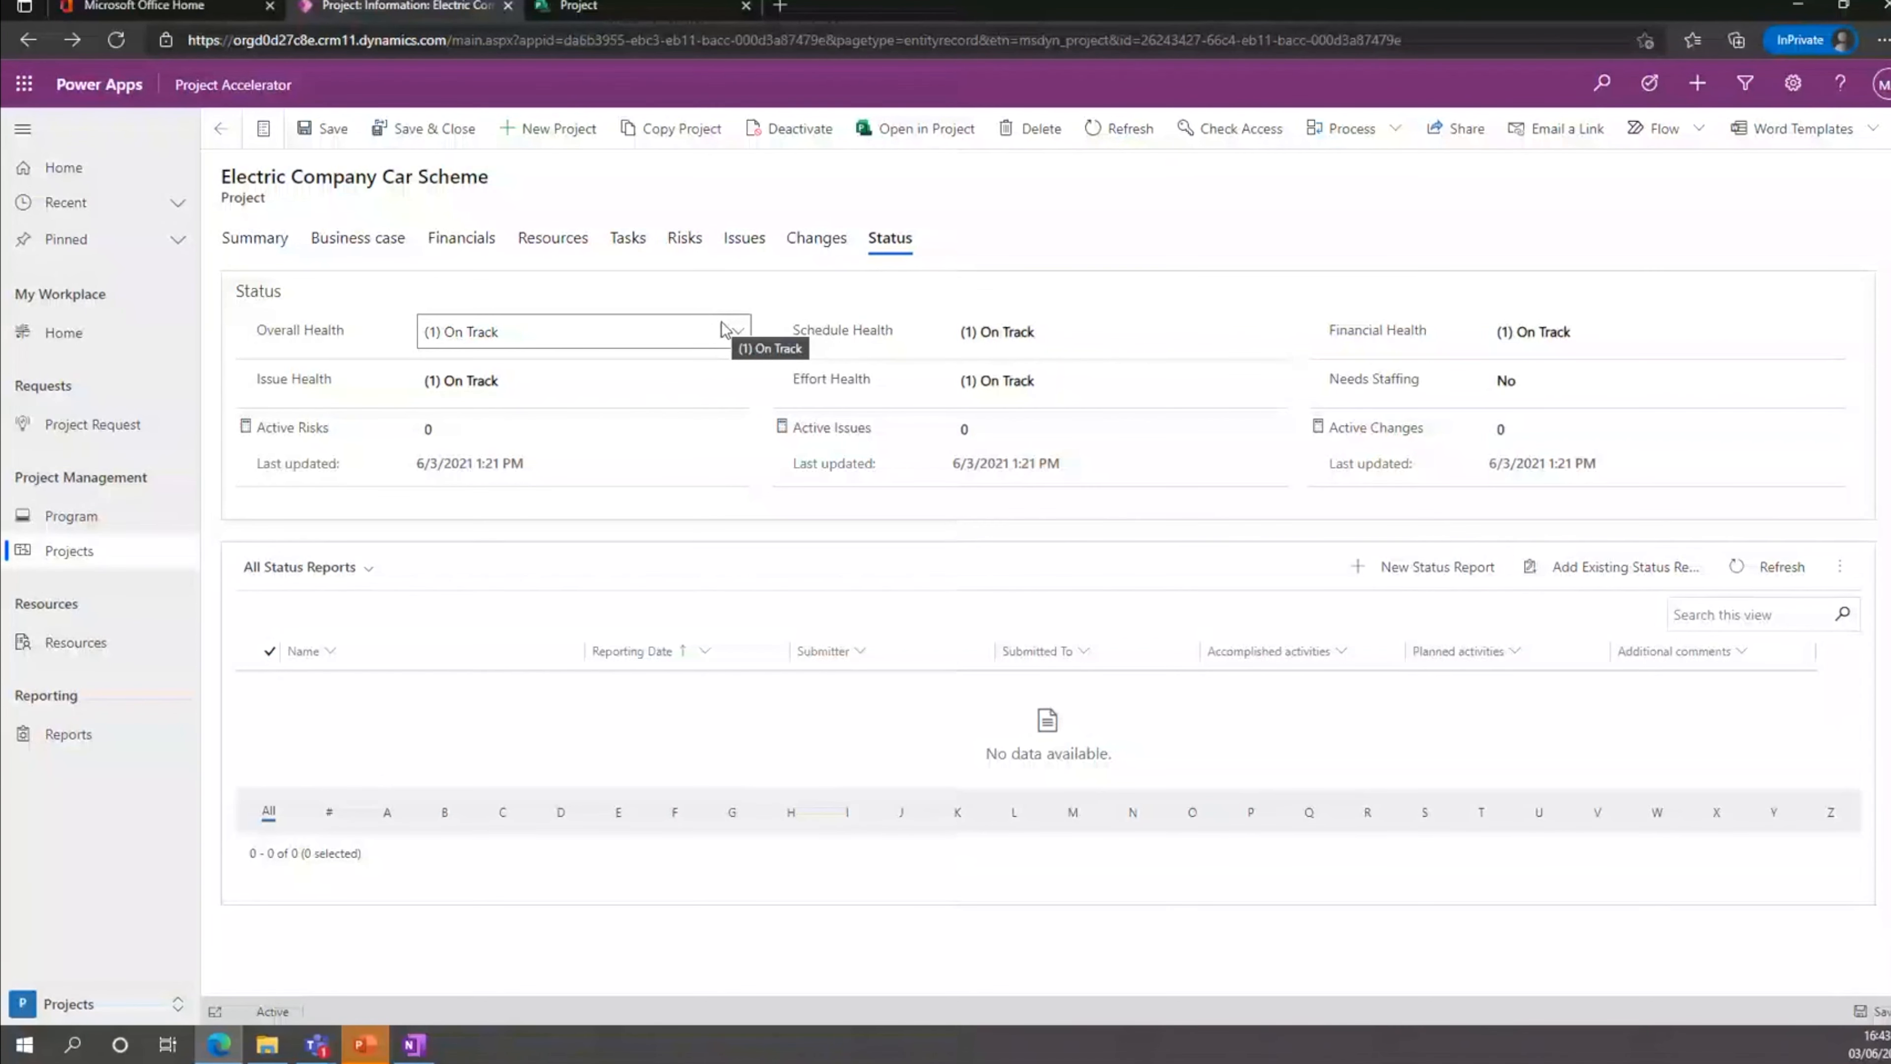
left_click(1135, 381)
left_click(1100, 483)
left_click(1130, 390)
left_click(1092, 509)
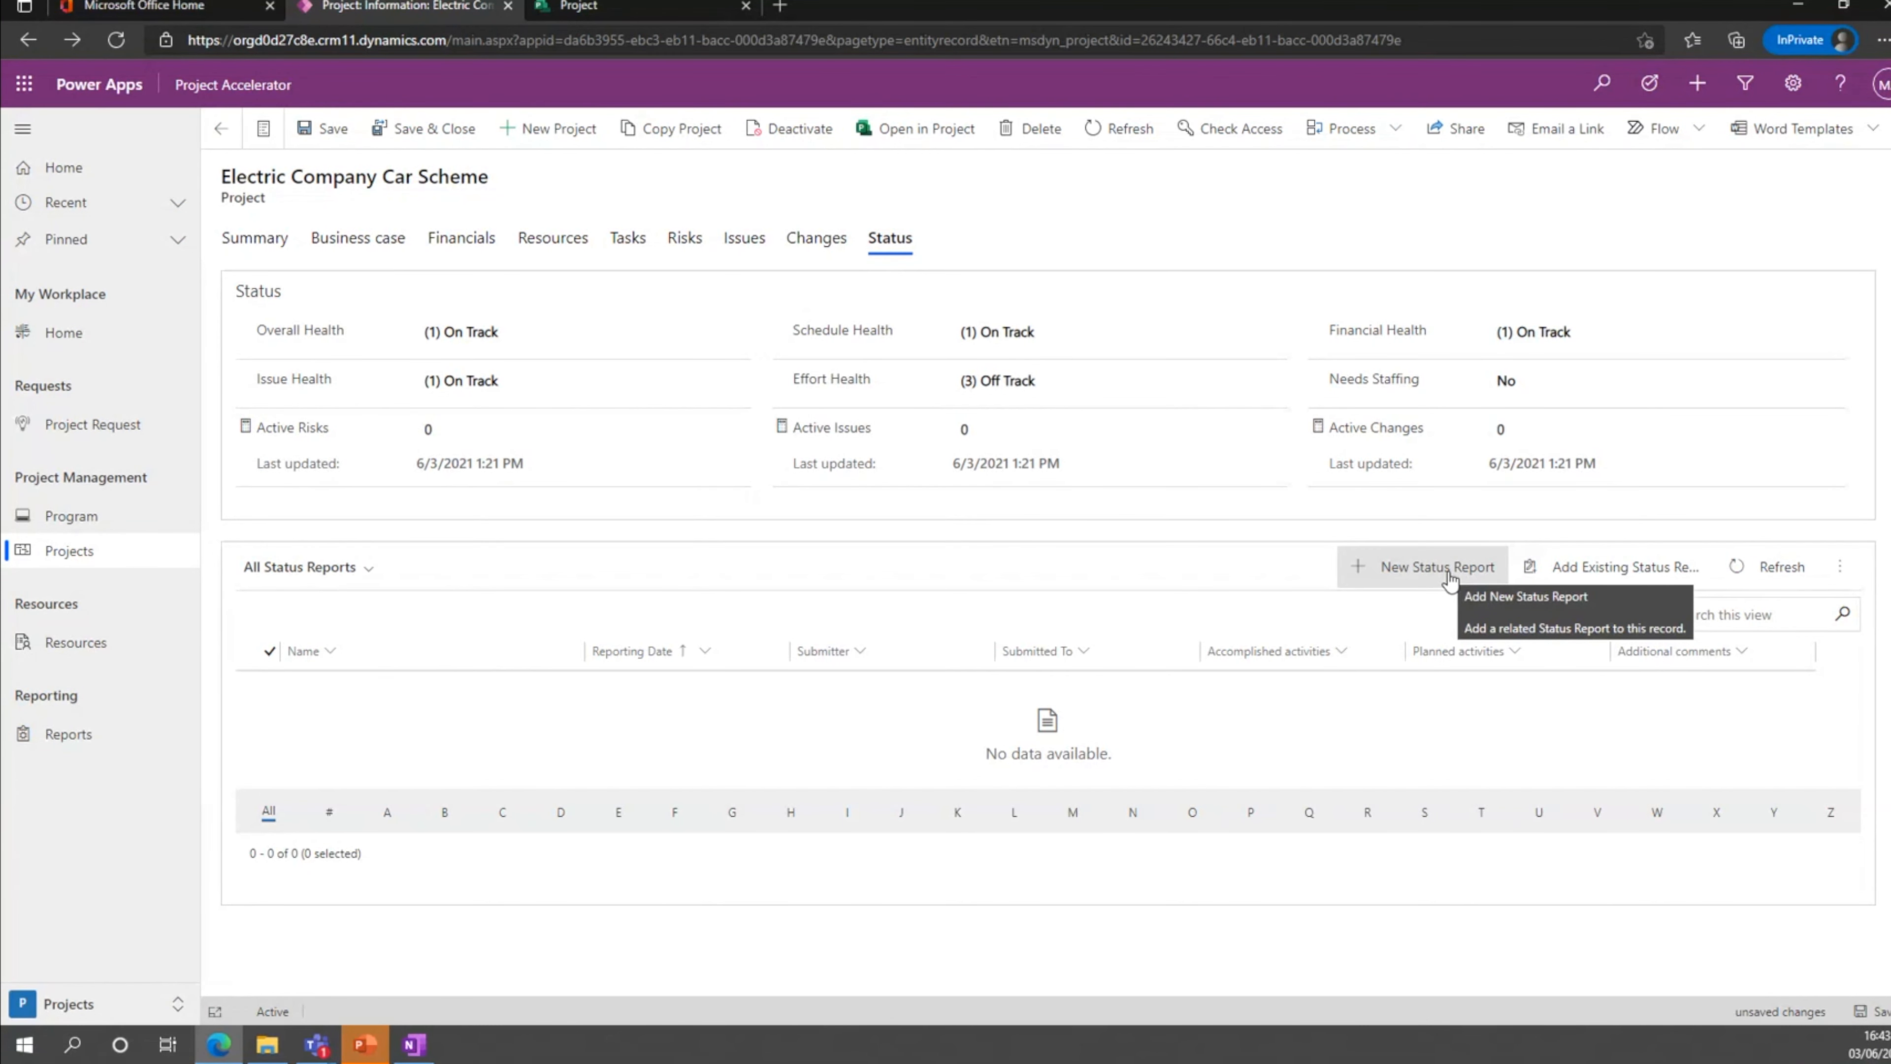
Start a new status report named Week 20 with submitter MOD Administrator and reporting date 6/4/2021.
left_click(1427, 580)
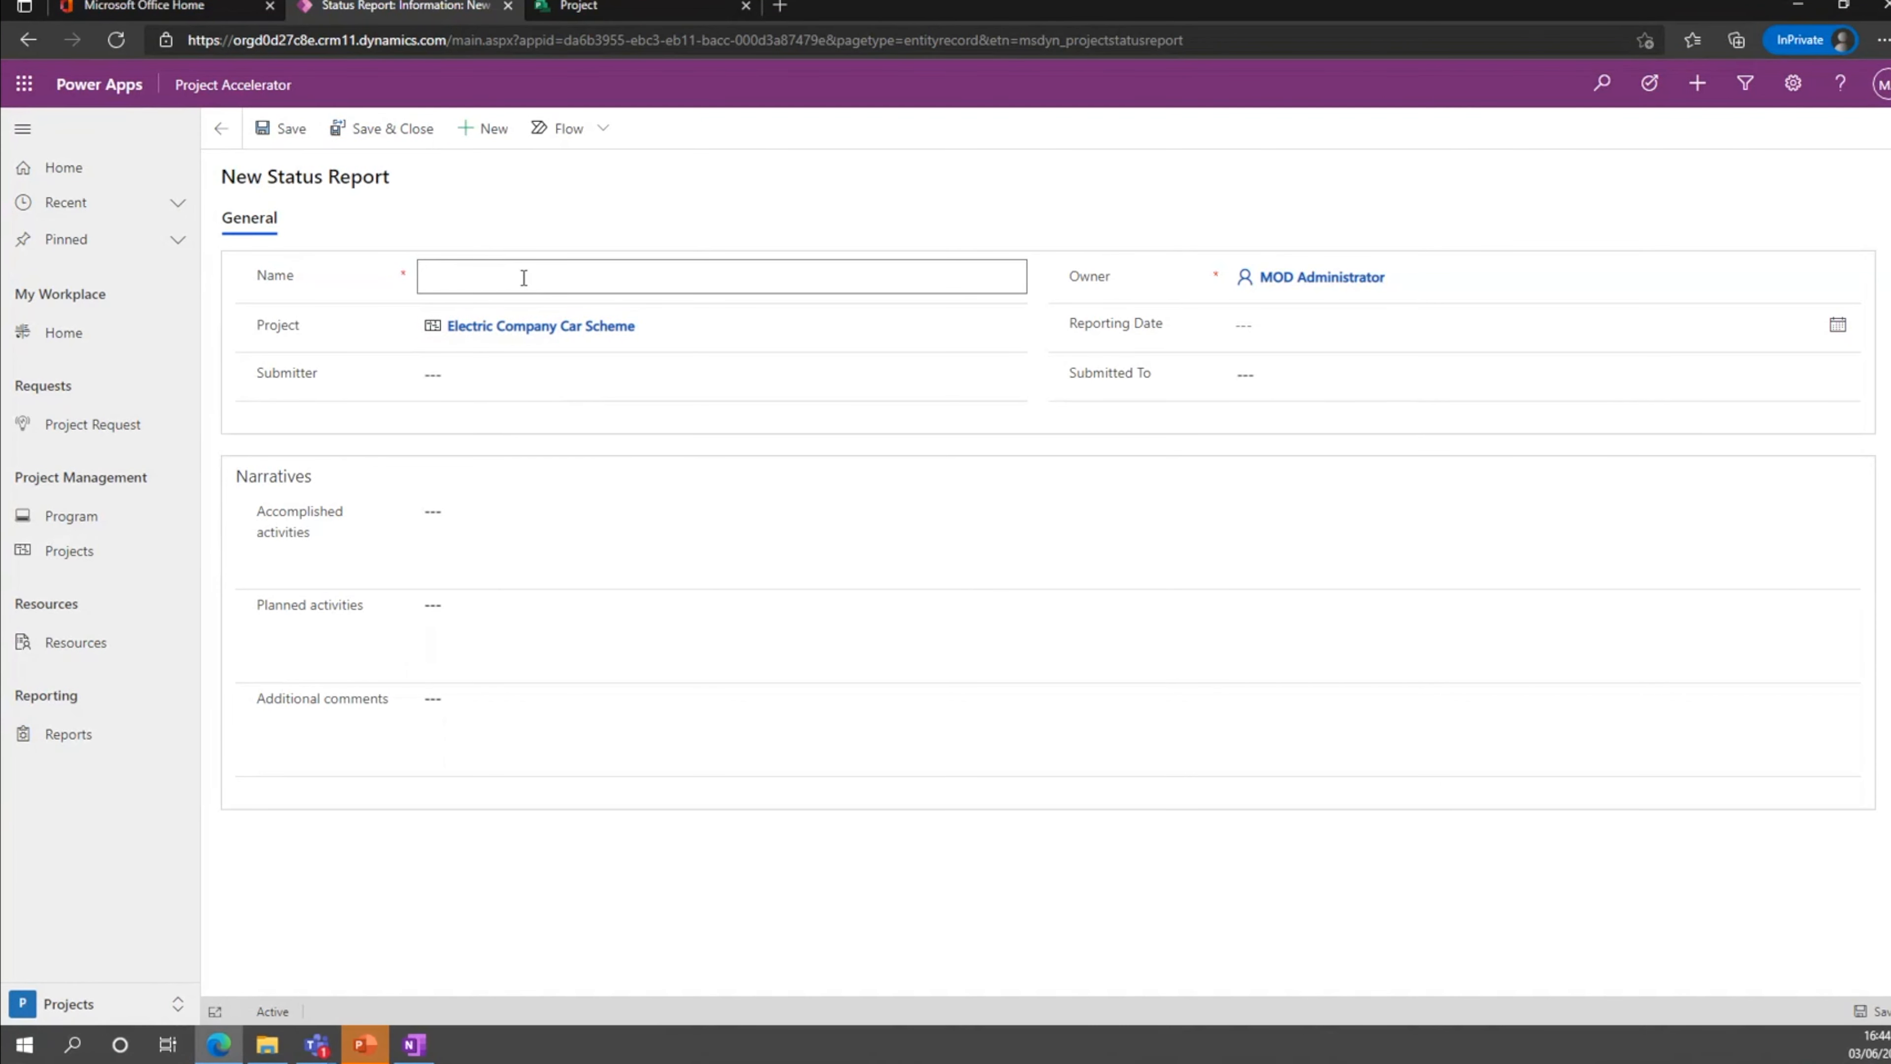
type("Week 20")
left_click(510, 367)
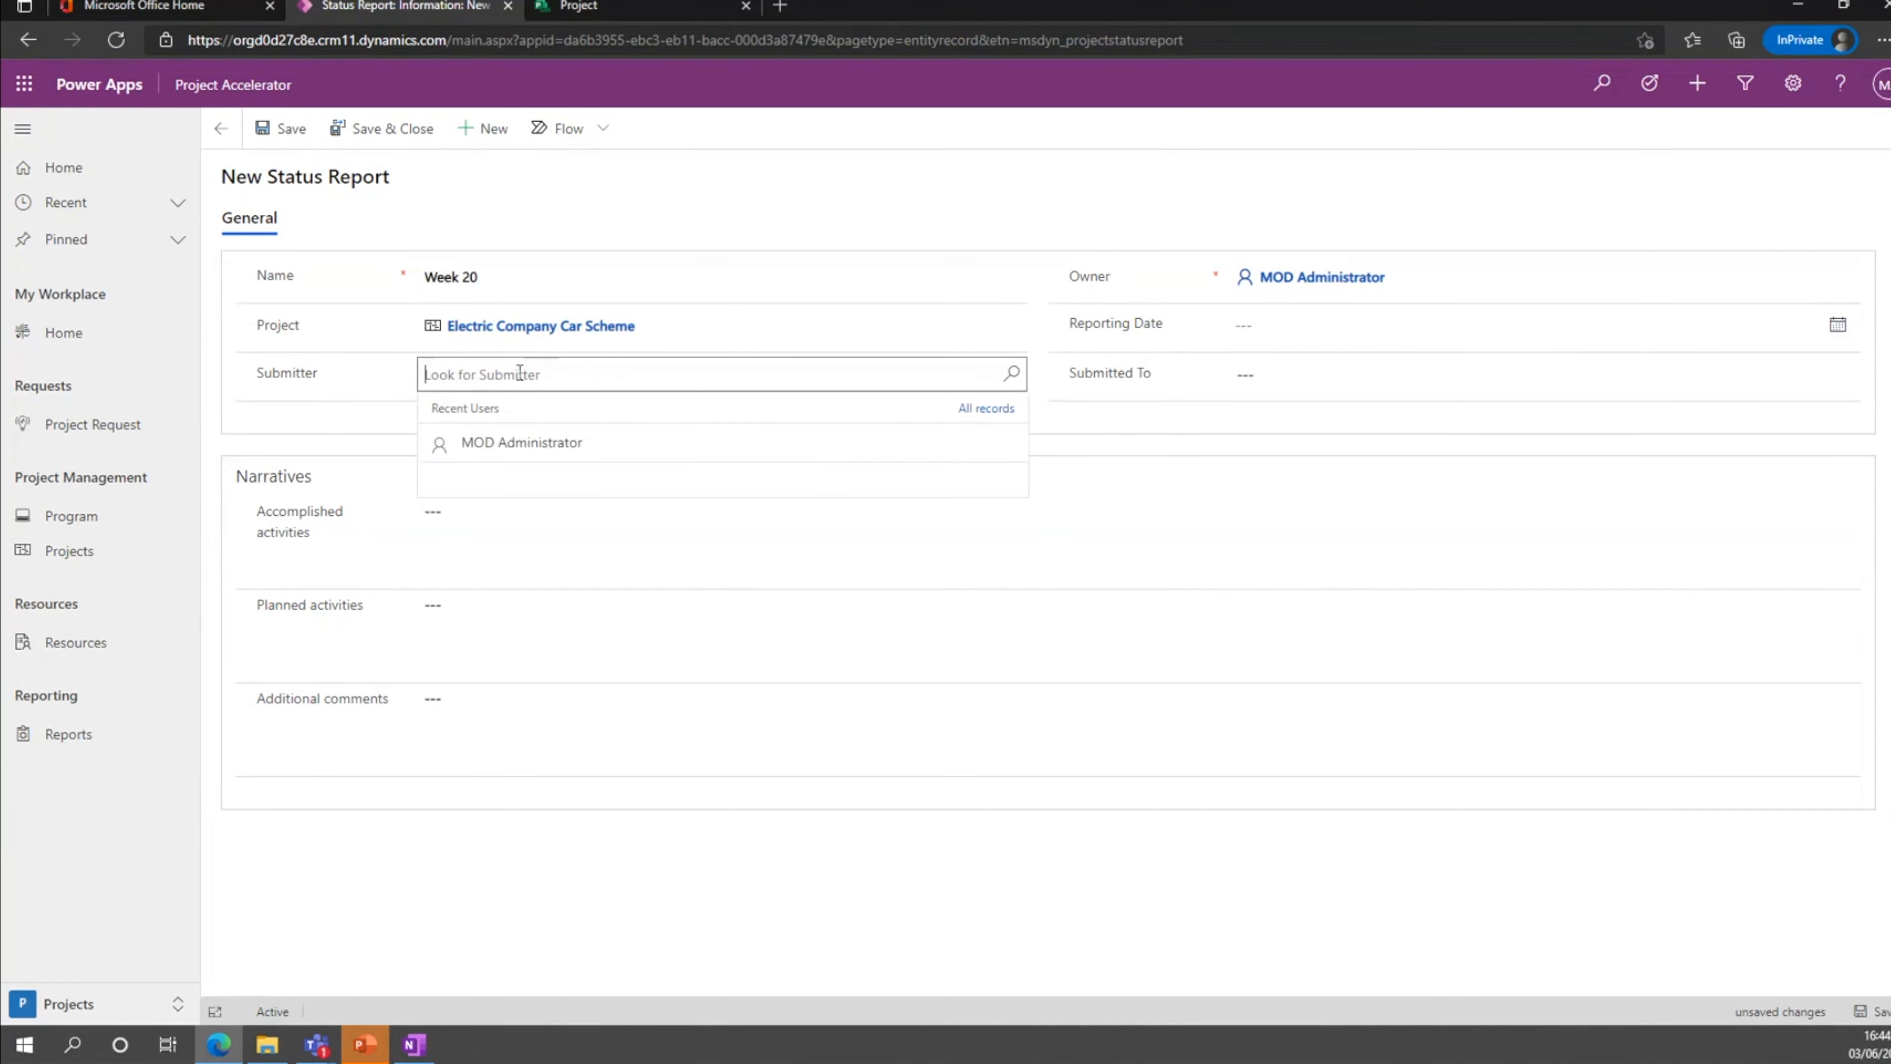
left_click(519, 445)
left_click(1312, 325)
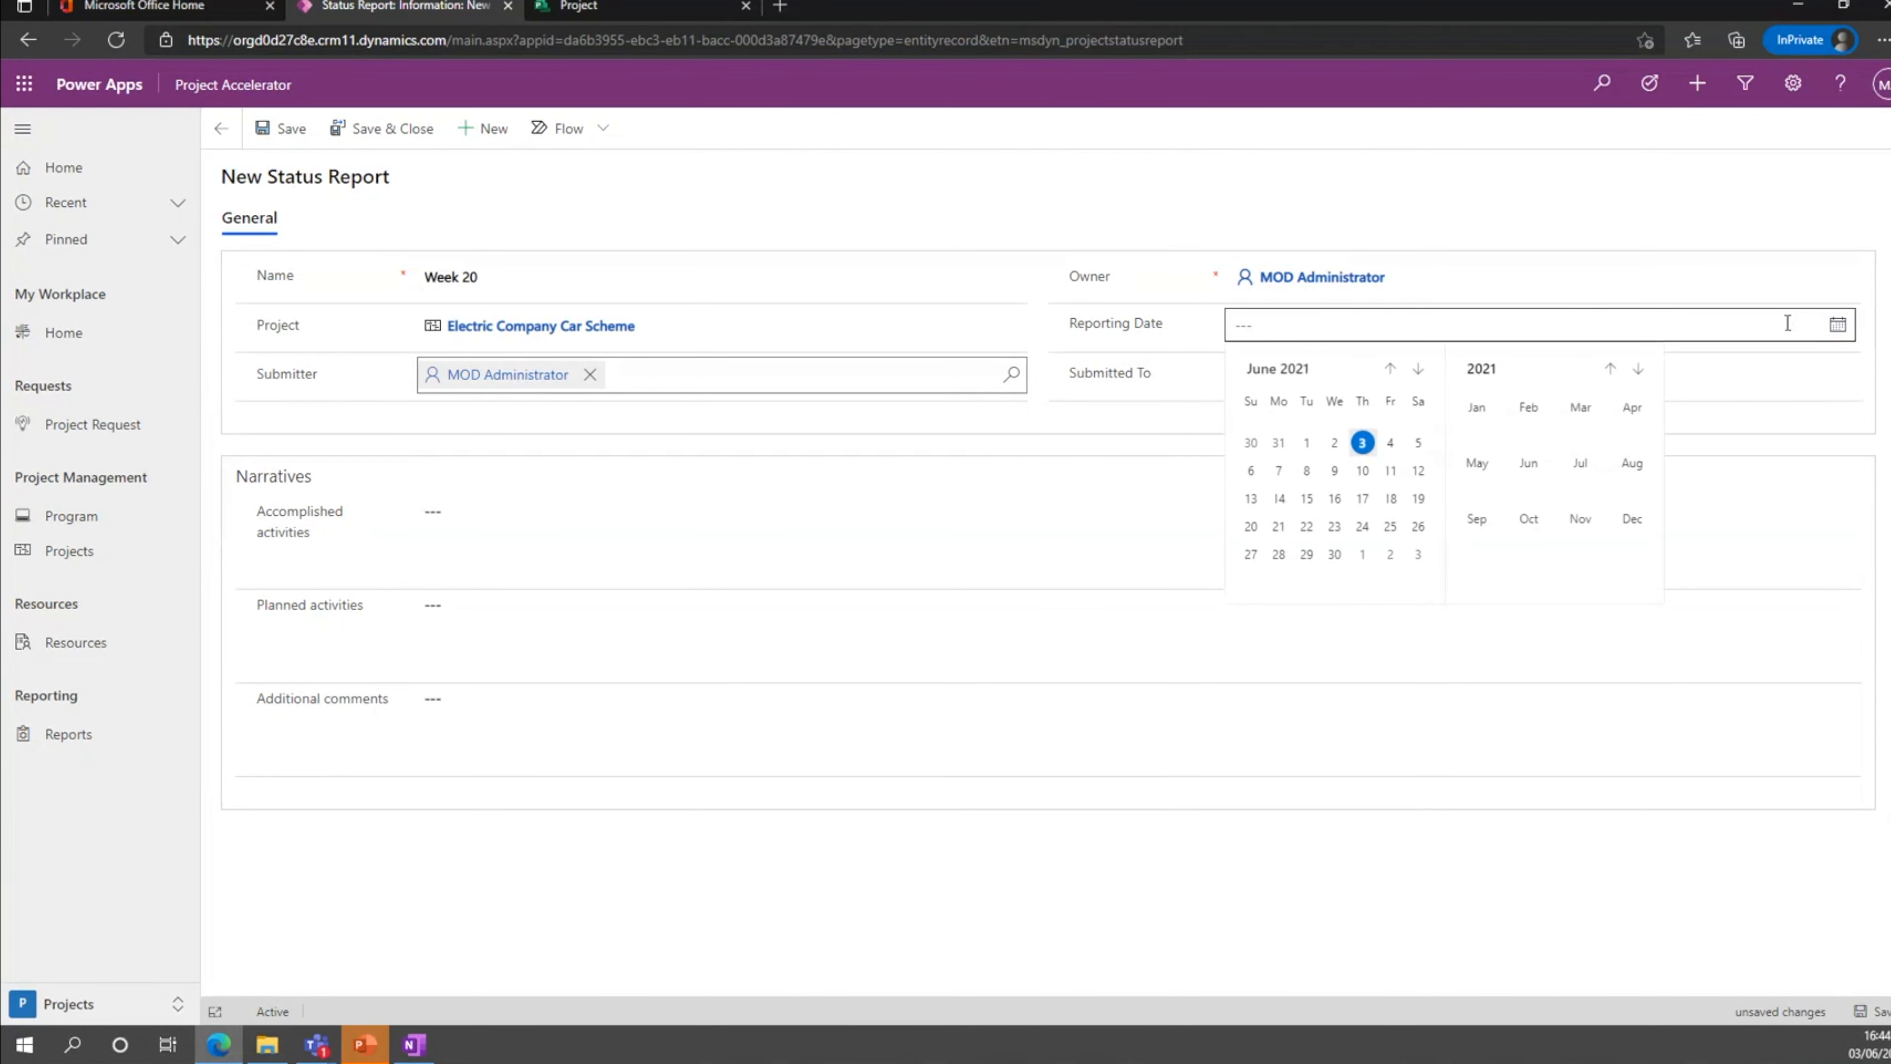
left_click(1389, 443)
Look up the receiving colleague's name and set it as the person the status report is submitted to.
left_click(1386, 383)
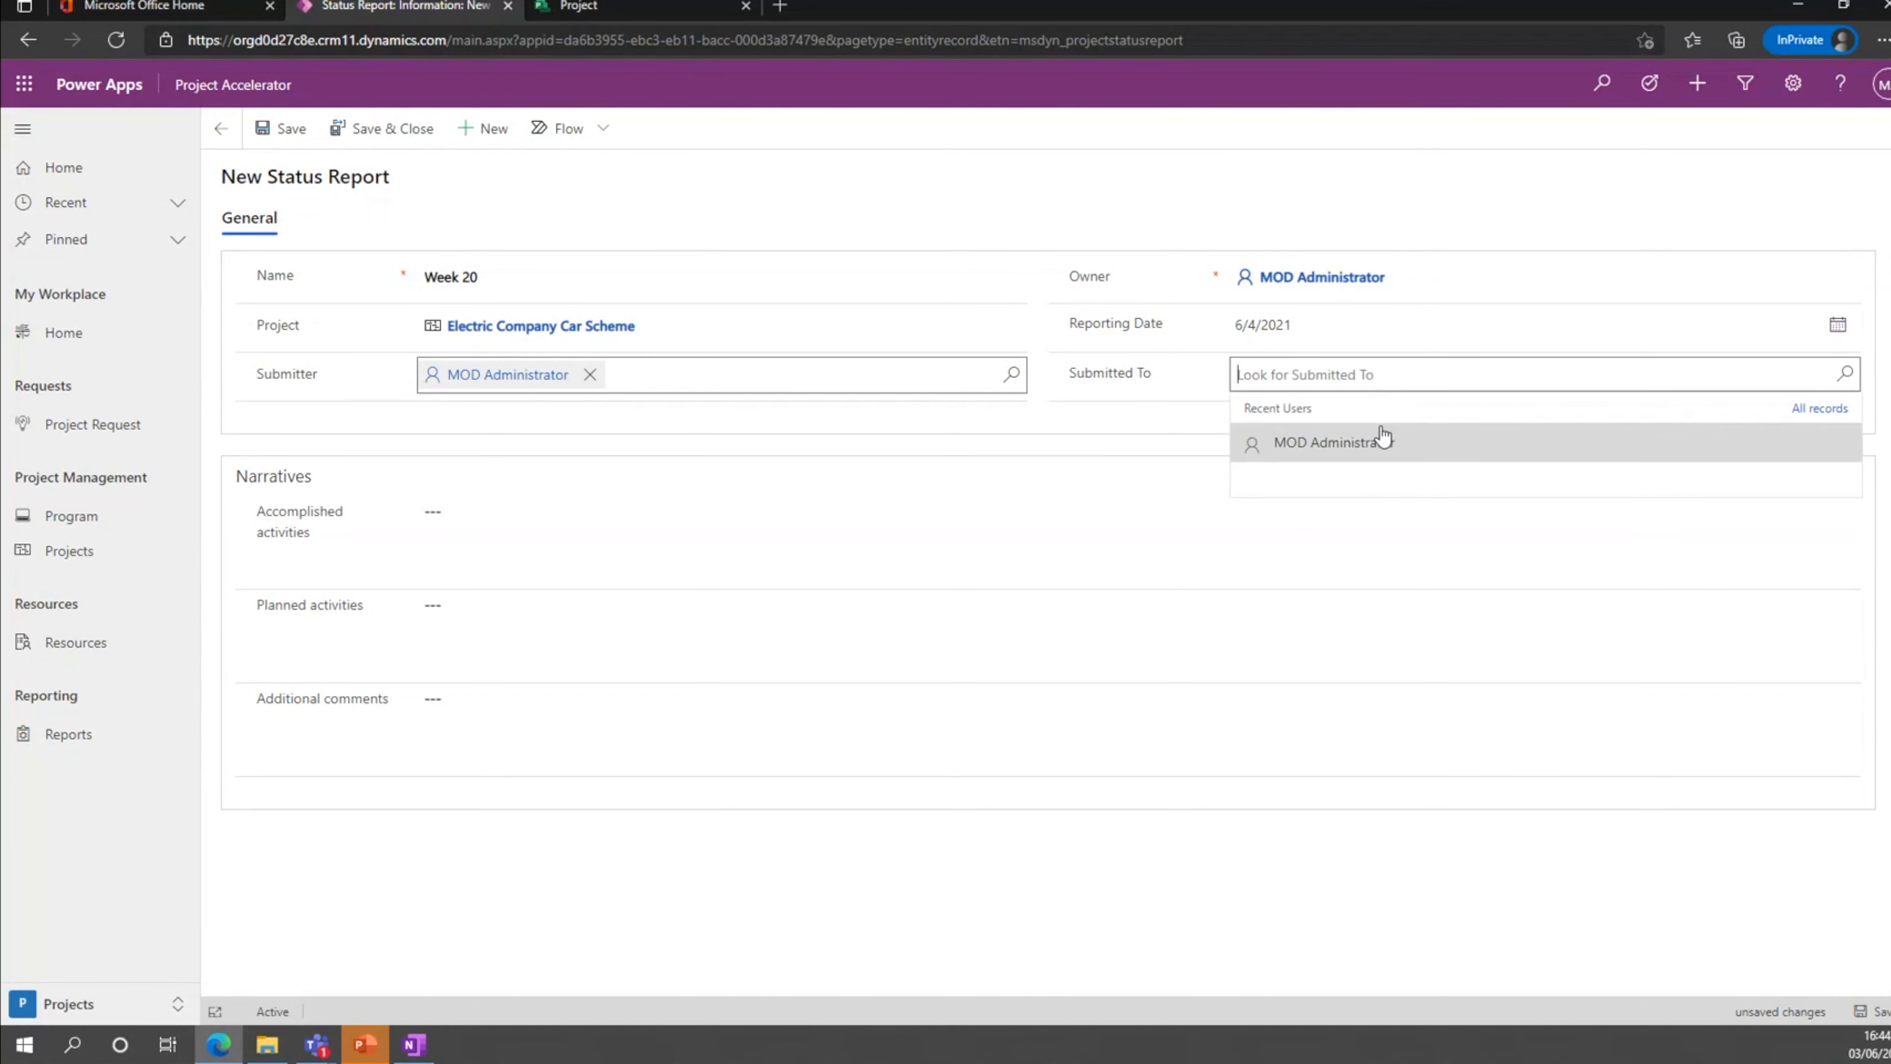
left_click(1378, 440)
left_click(1400, 375)
type("Megan")
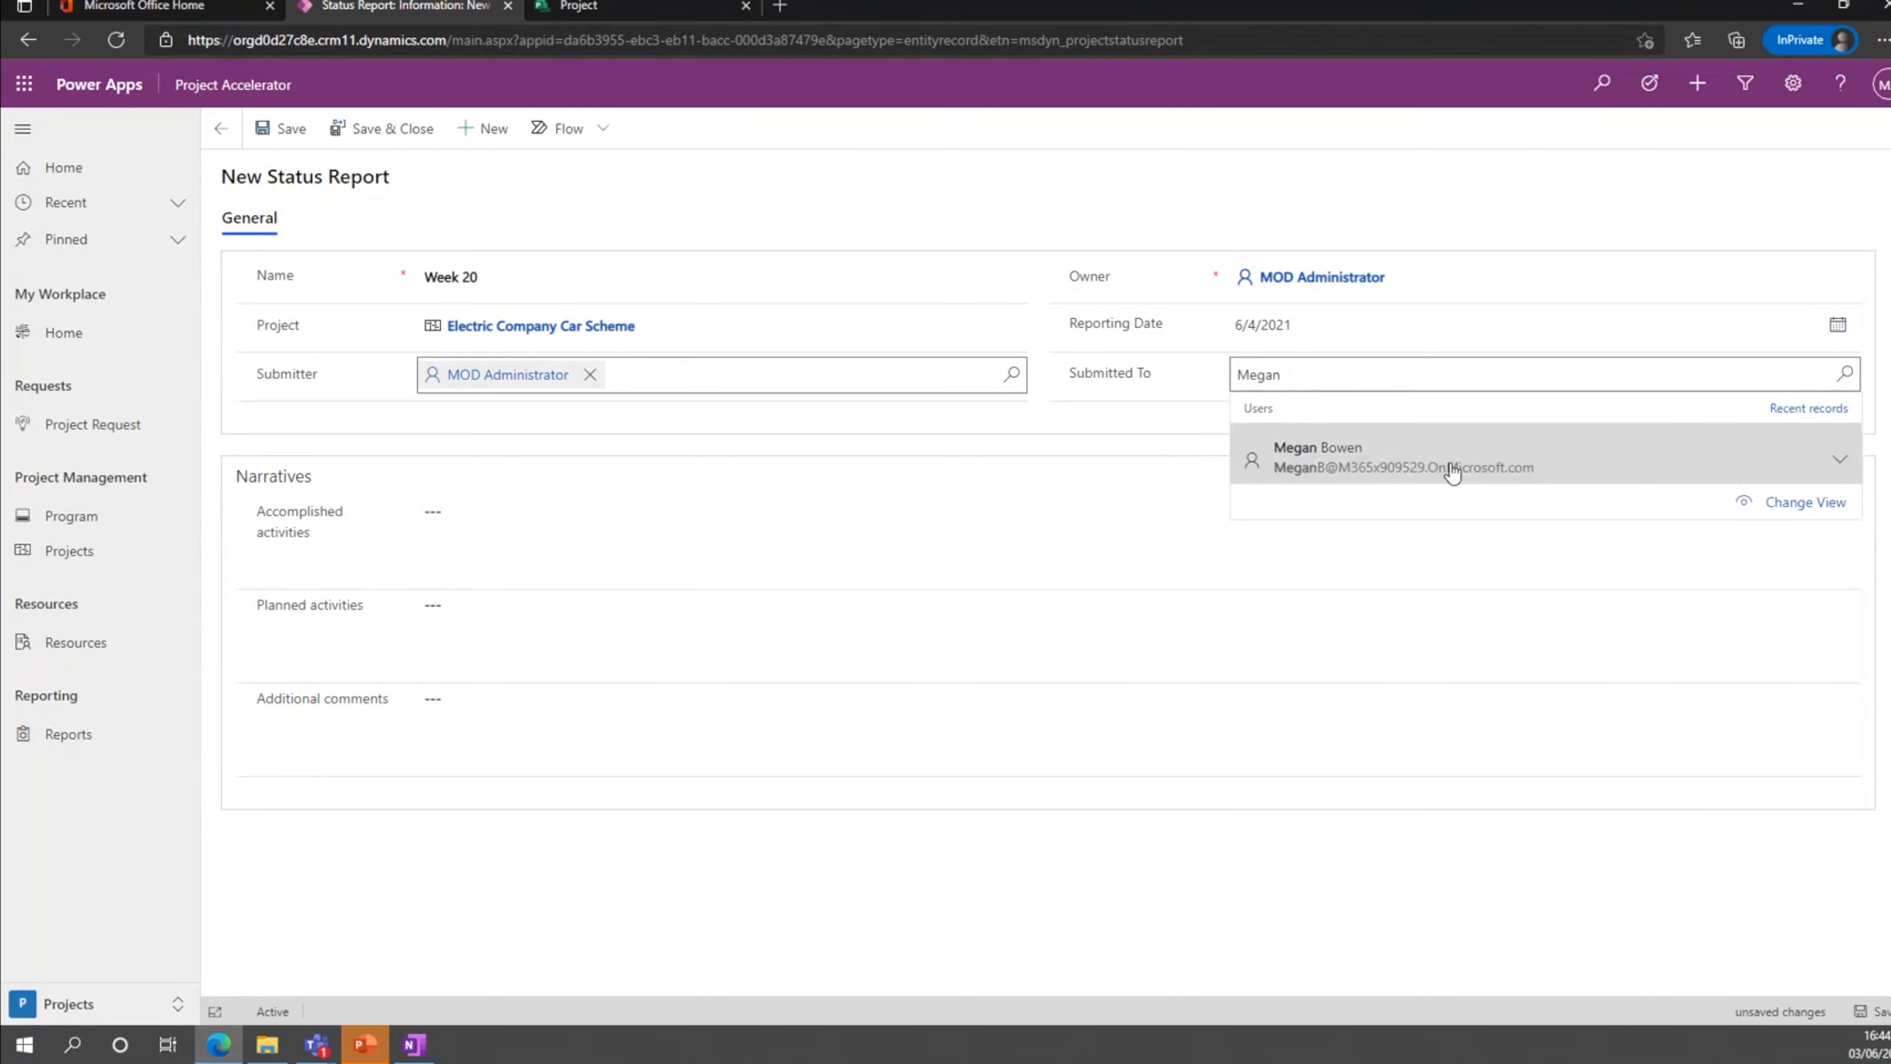
left_click(1445, 457)
Enter accomplished activities "The project is going really well, thanks to the system!" and planned activities "To focus on key deliverables next week".
left_click(595, 521)
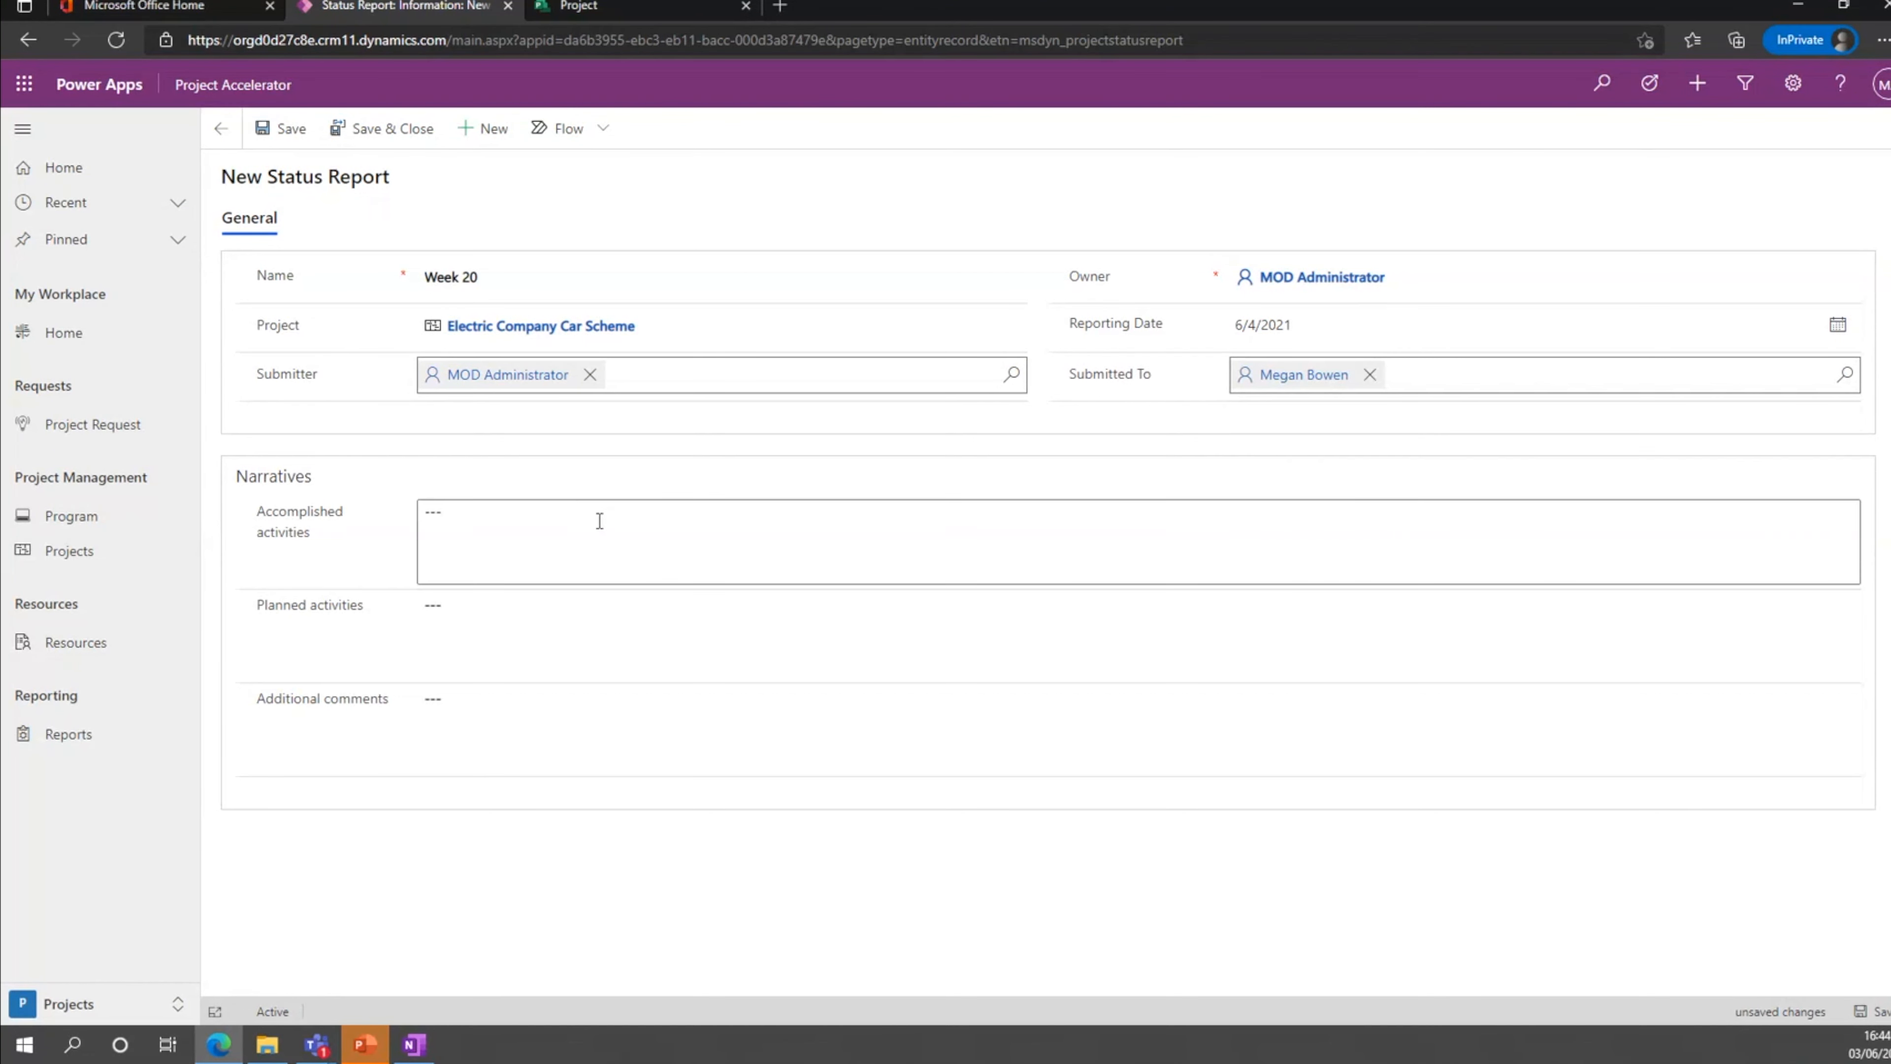
type("The project is going really well, thanks to the system!")
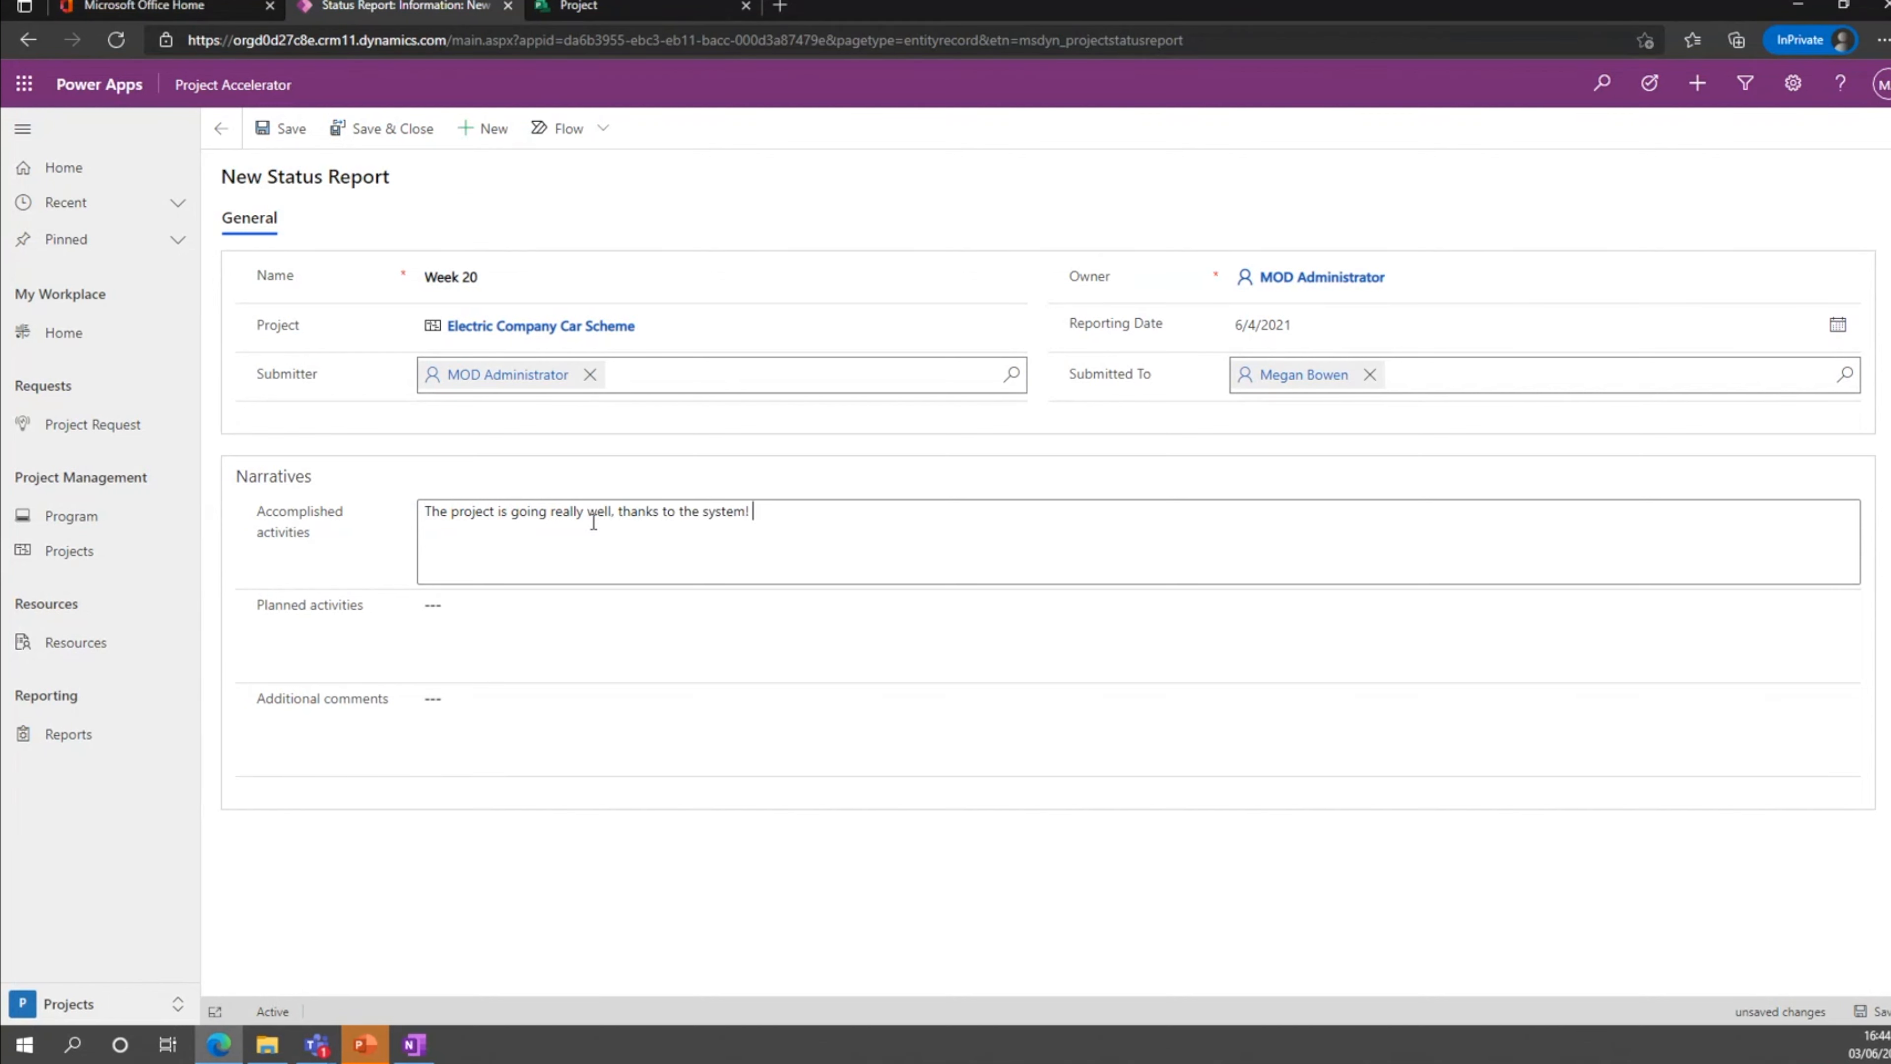
key("Tab")
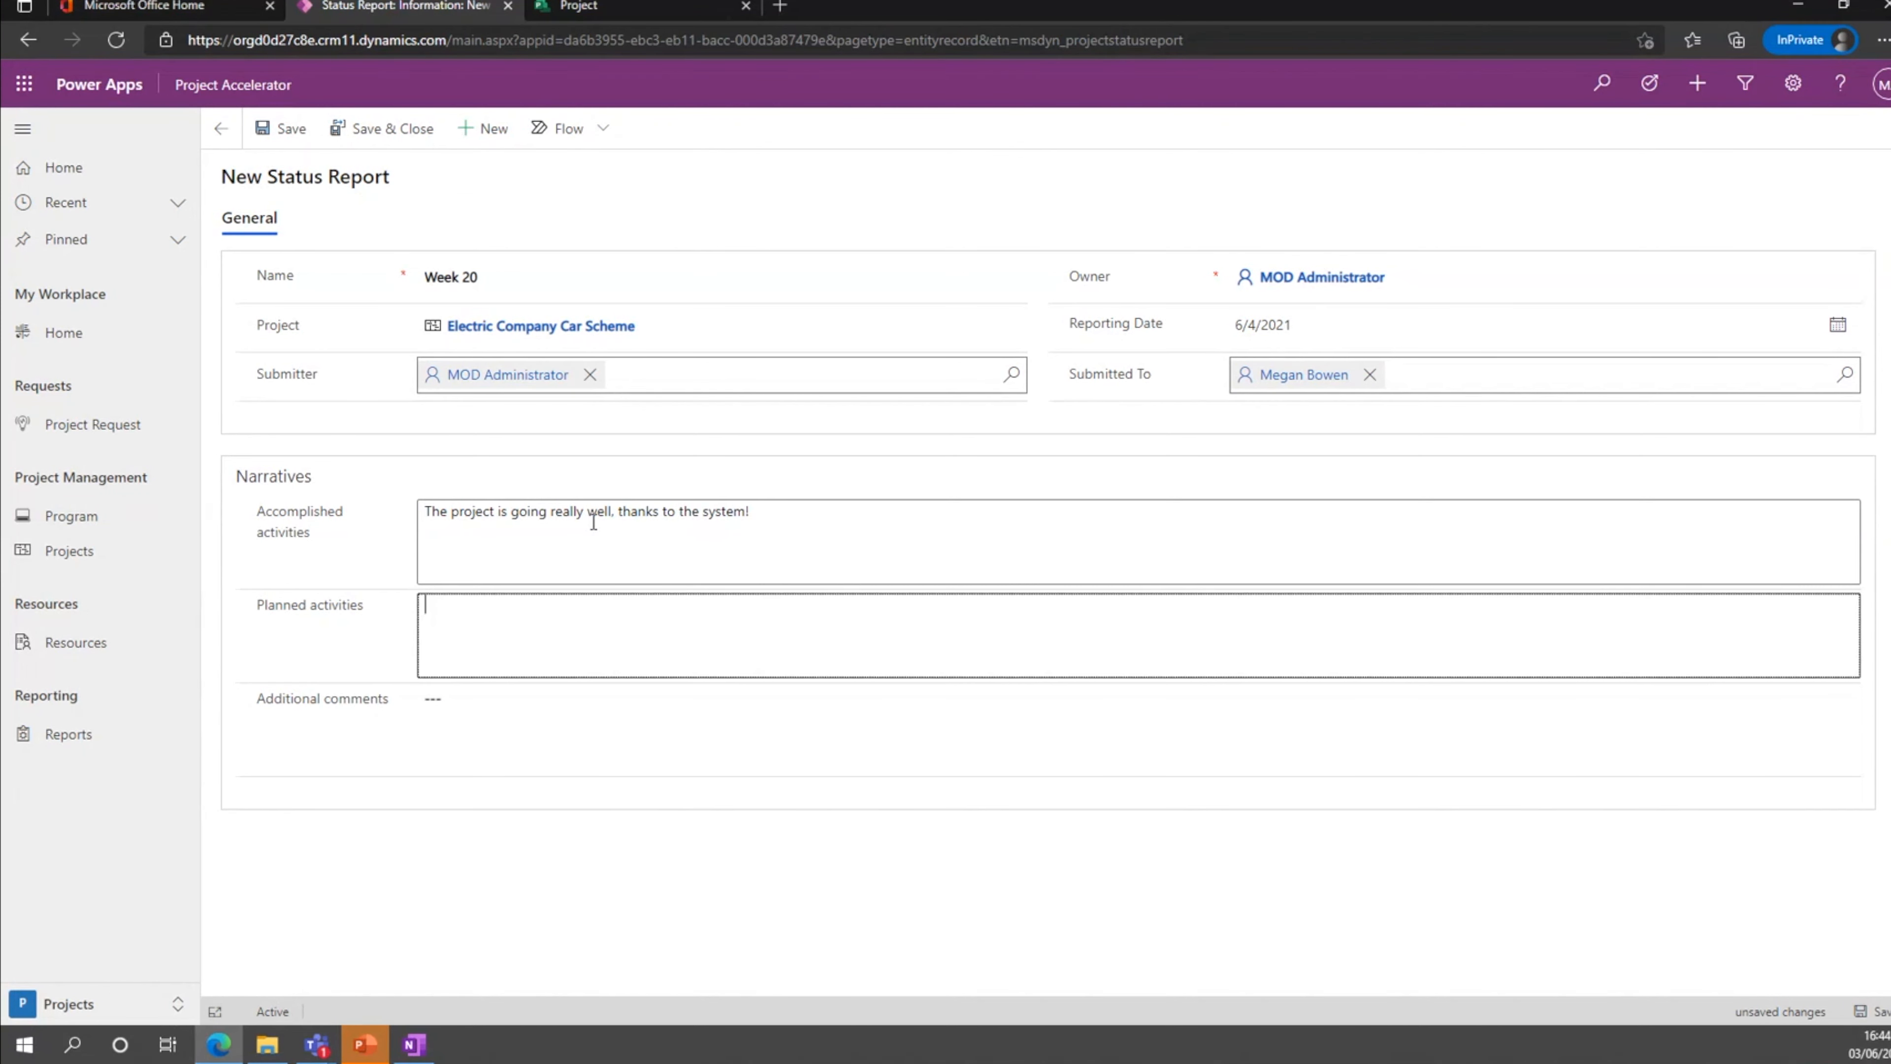
type("To focus on key deliveraebles next week")
Enter "No additional comments" as the report's additional comments, and save and close the status report.
key("Tab")
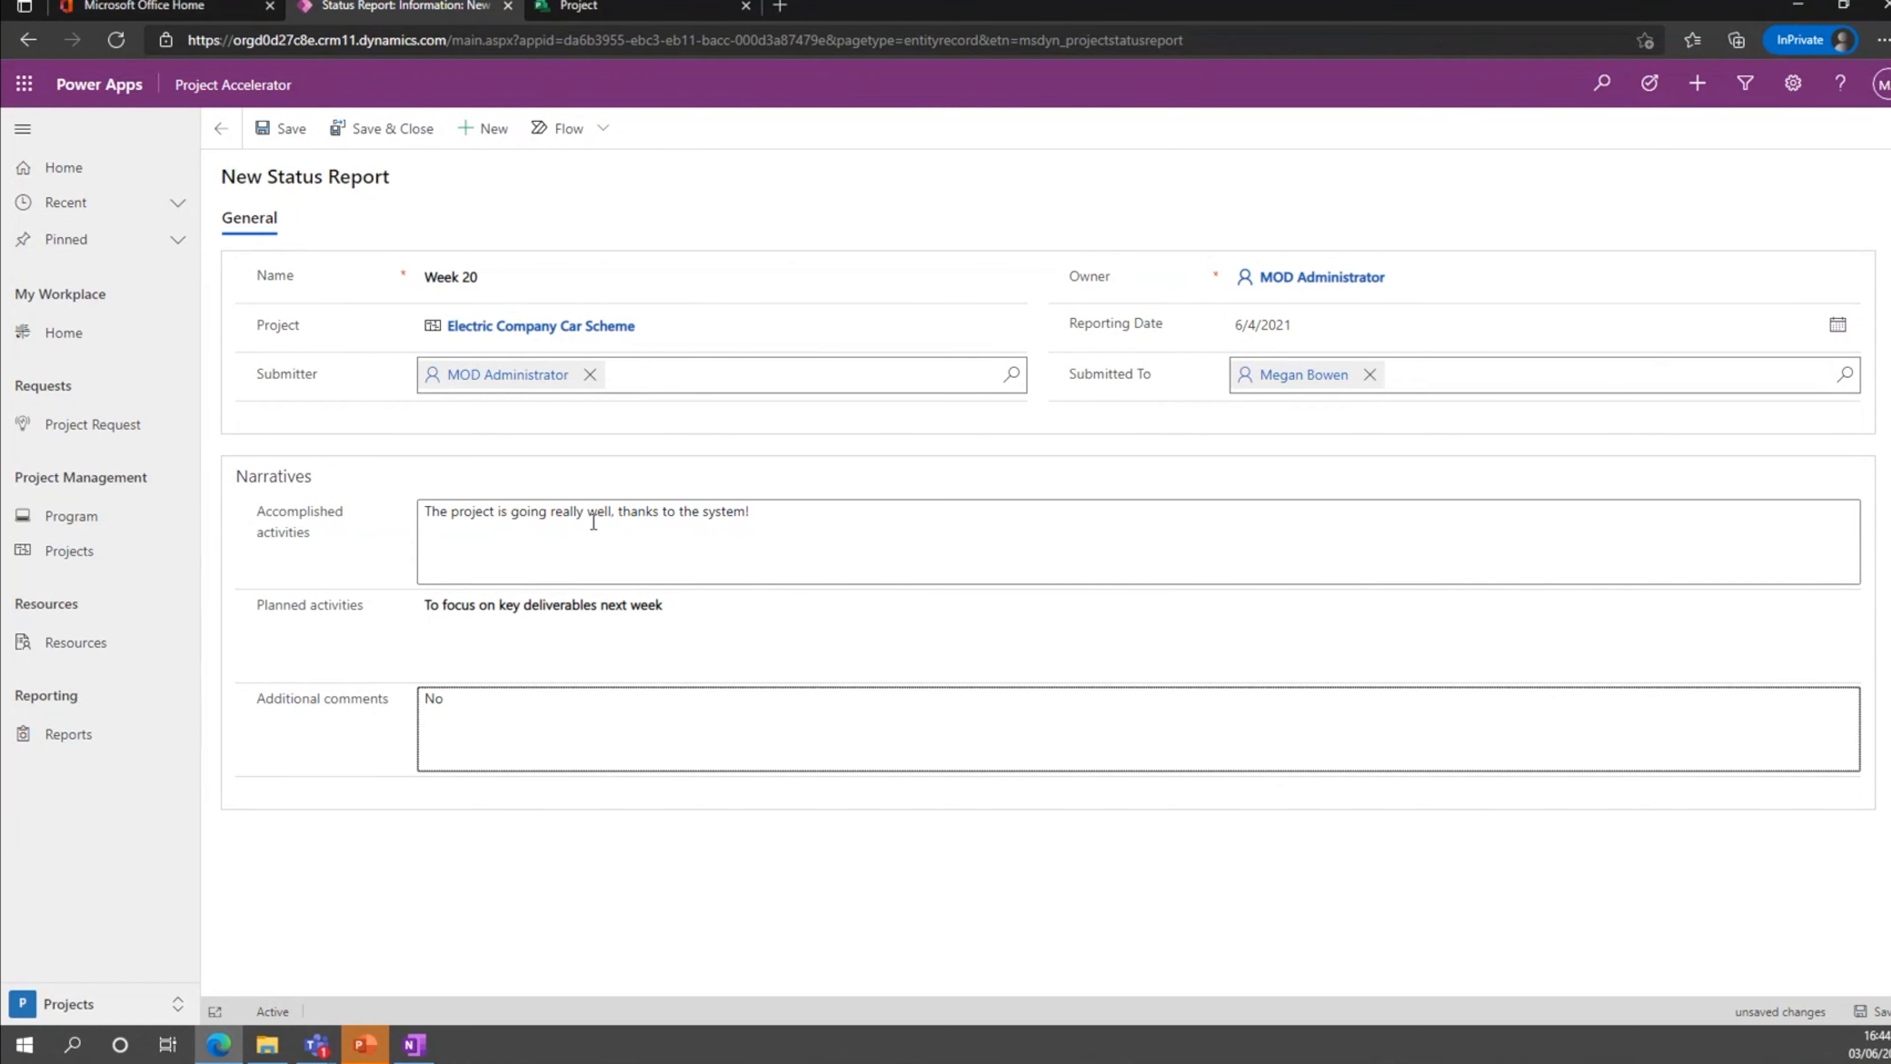
type("No additional comments")
left_click(763, 877)
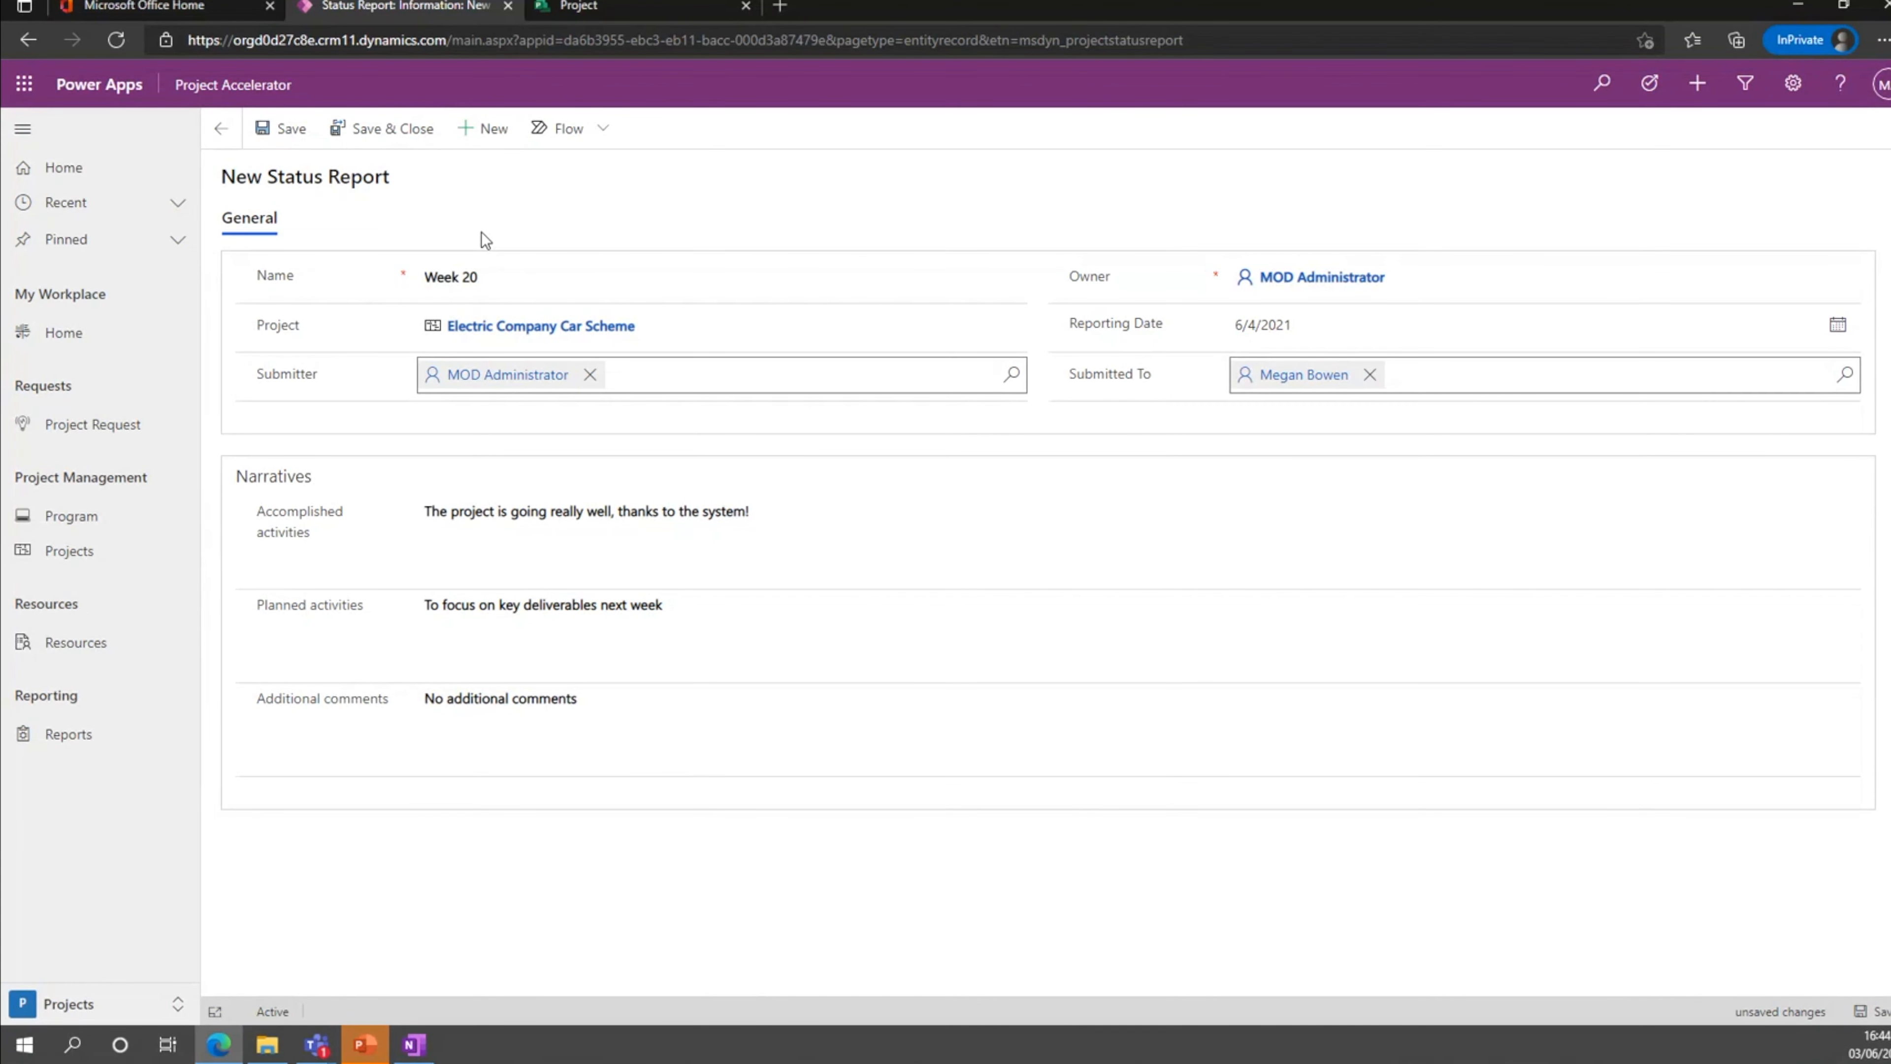
left_click(387, 128)
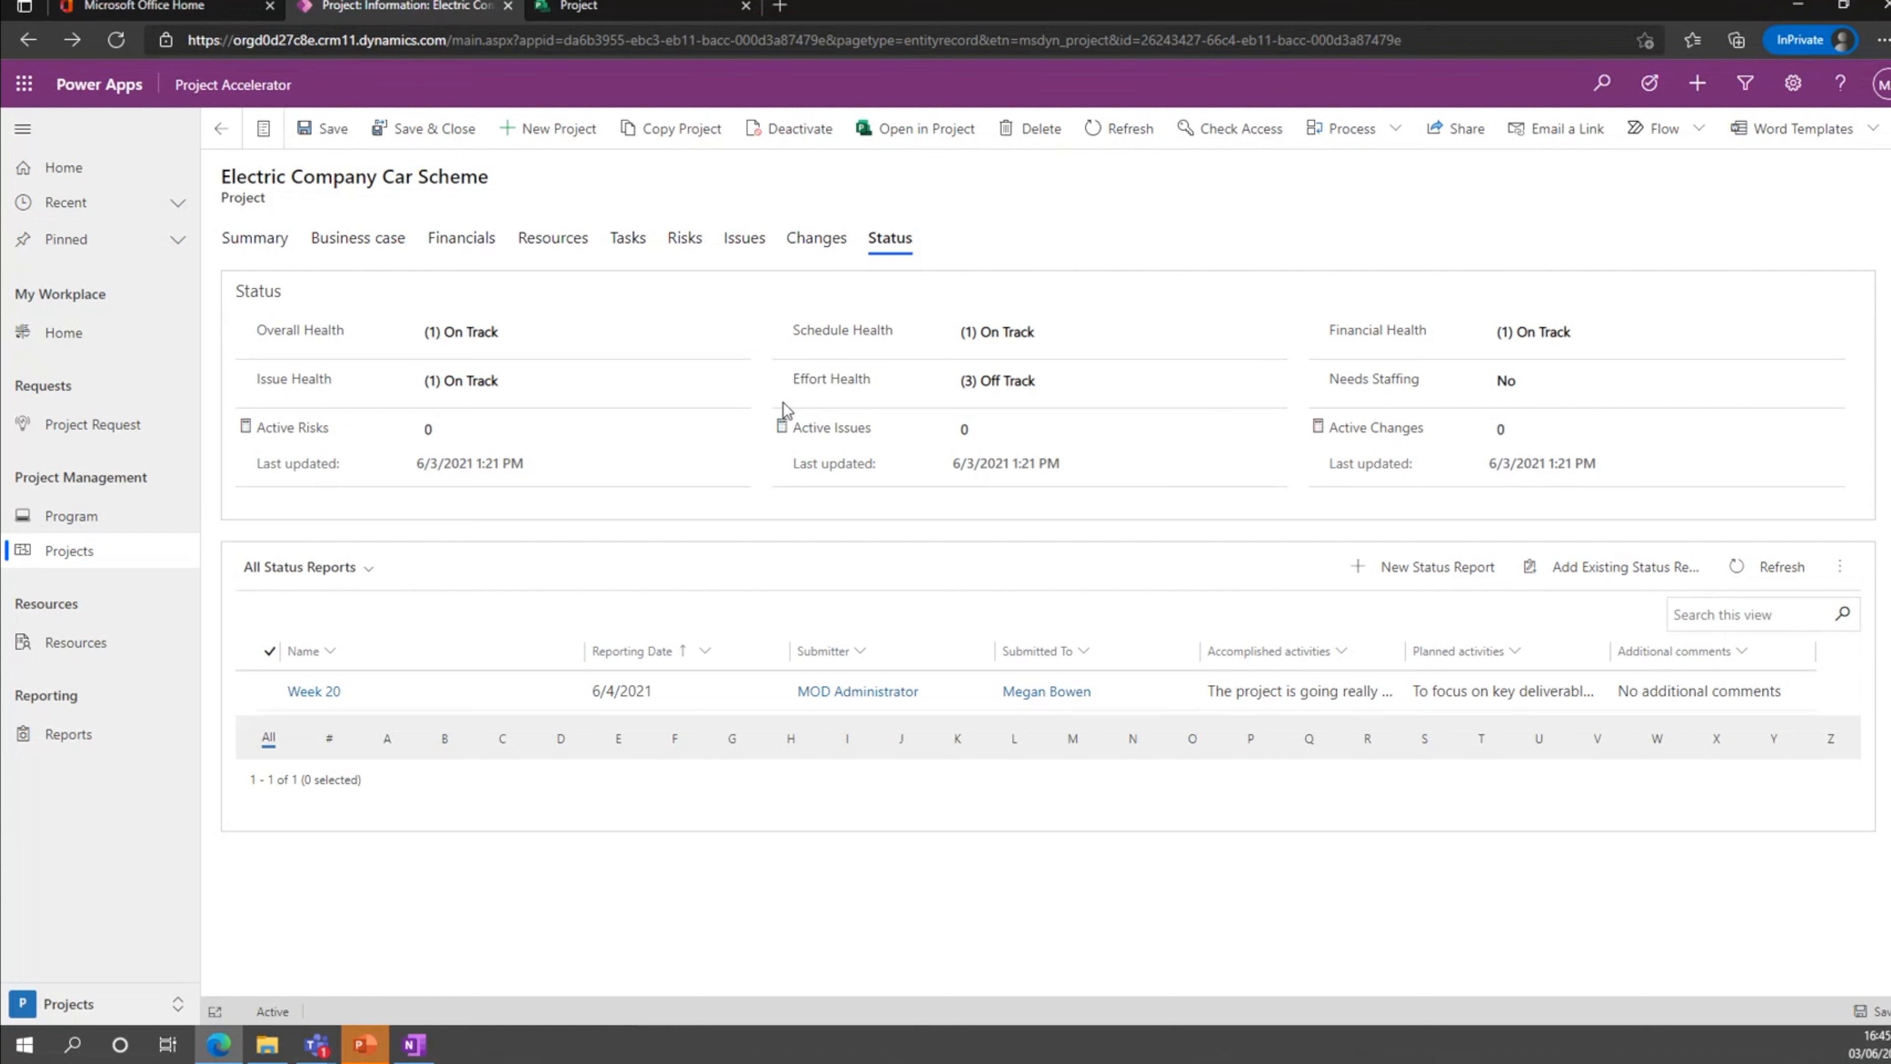
Review the Word template options available for the project and view its task list.
left_click(1836, 137)
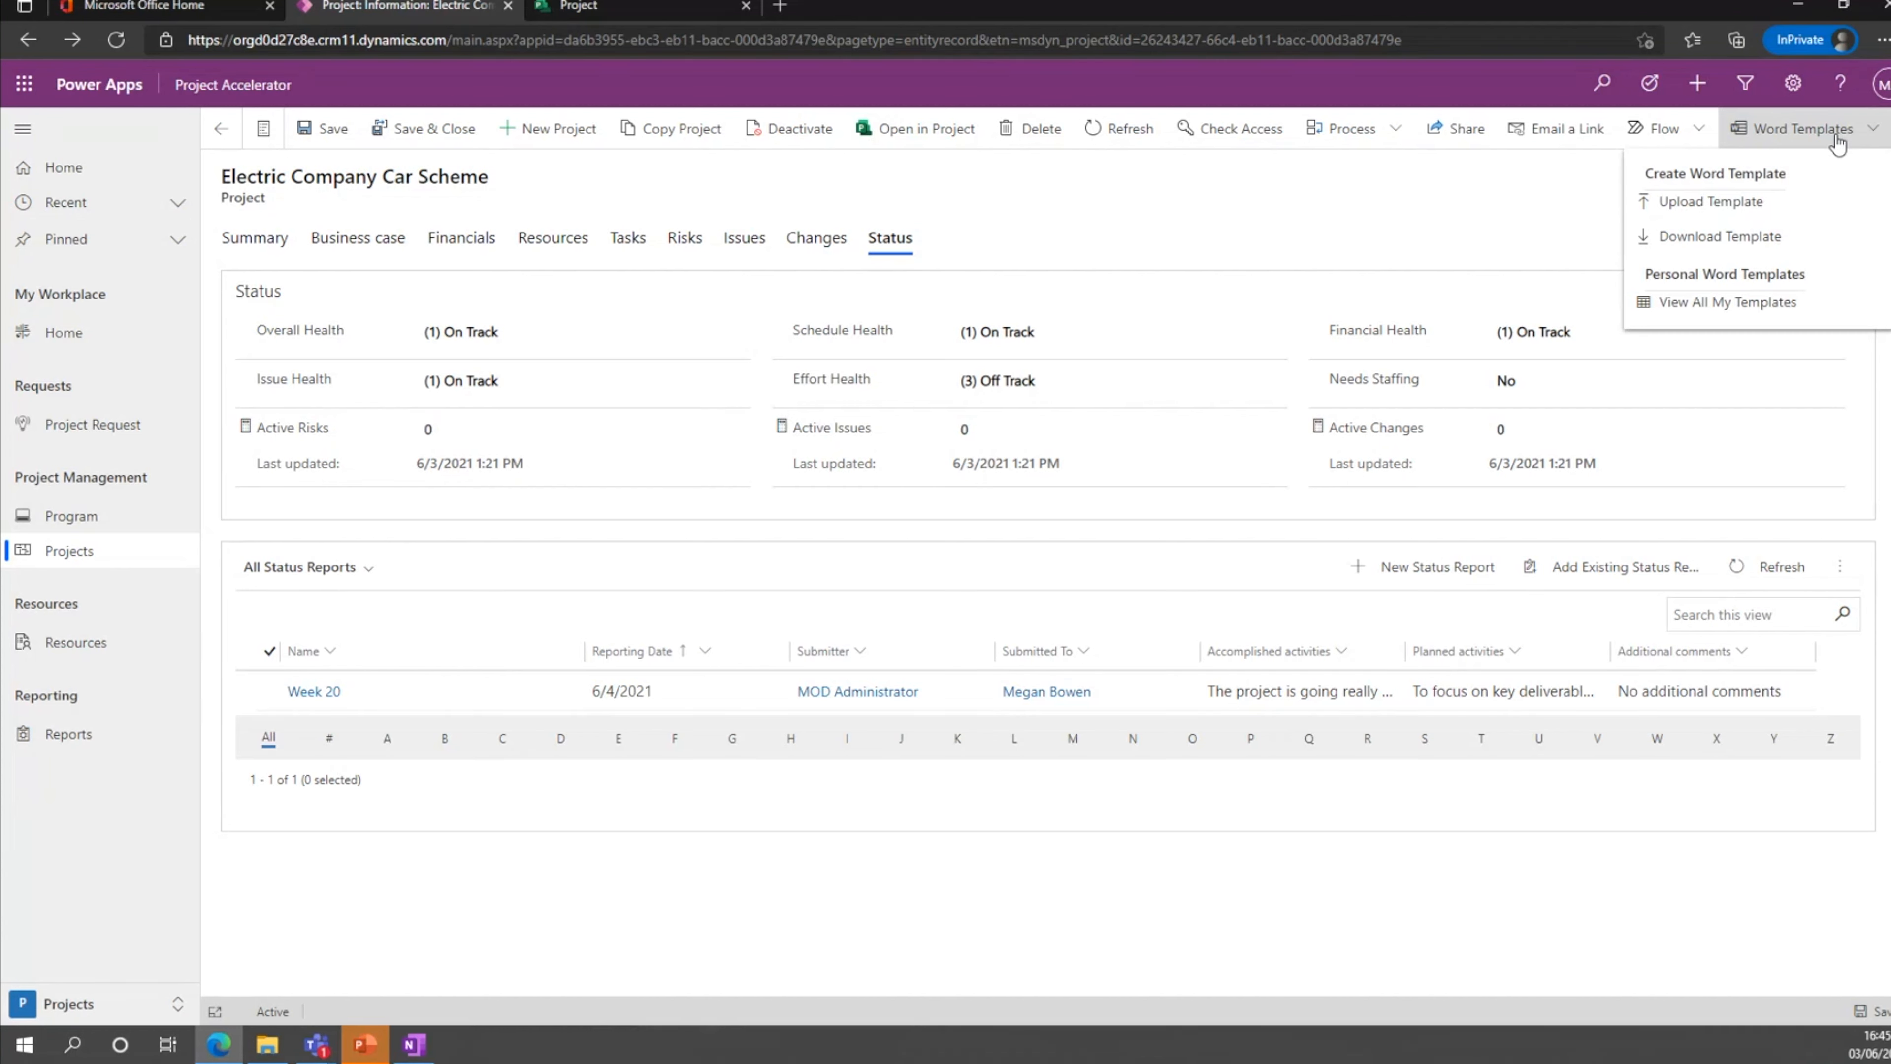
left_click(1838, 143)
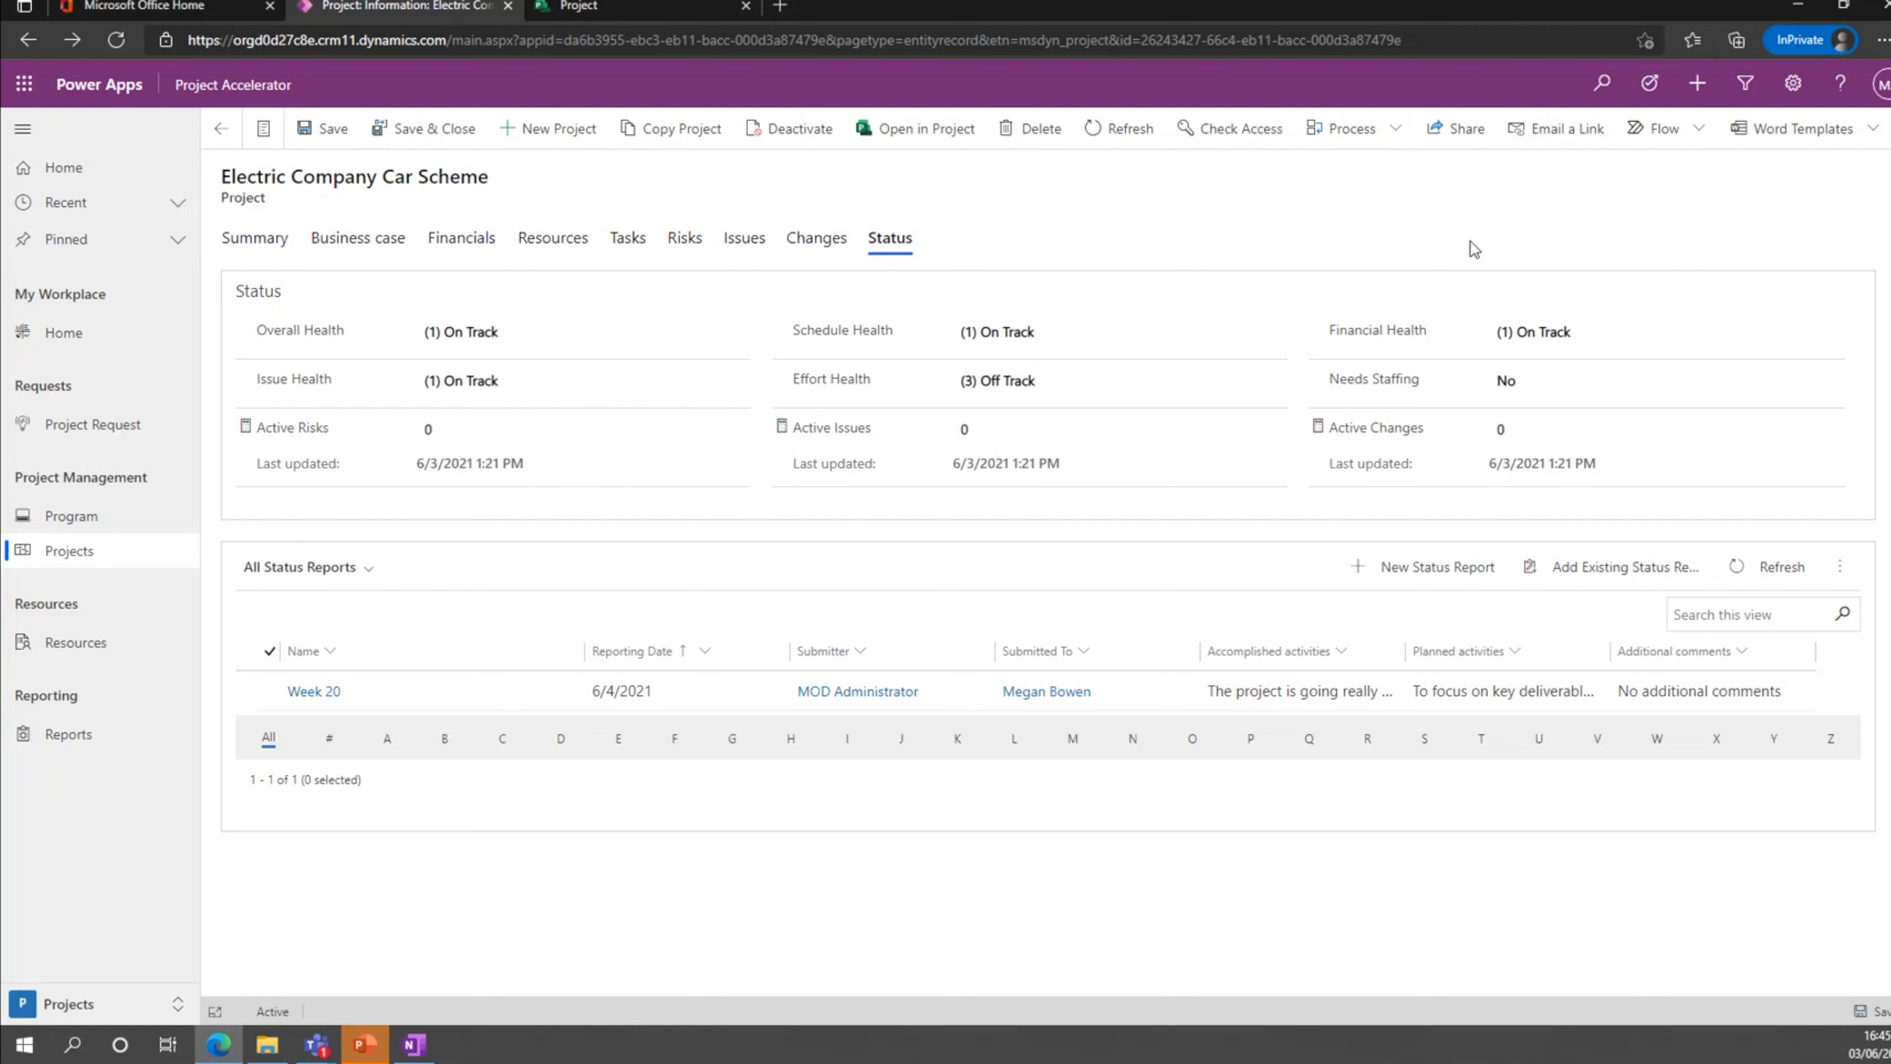
left_click(1806, 132)
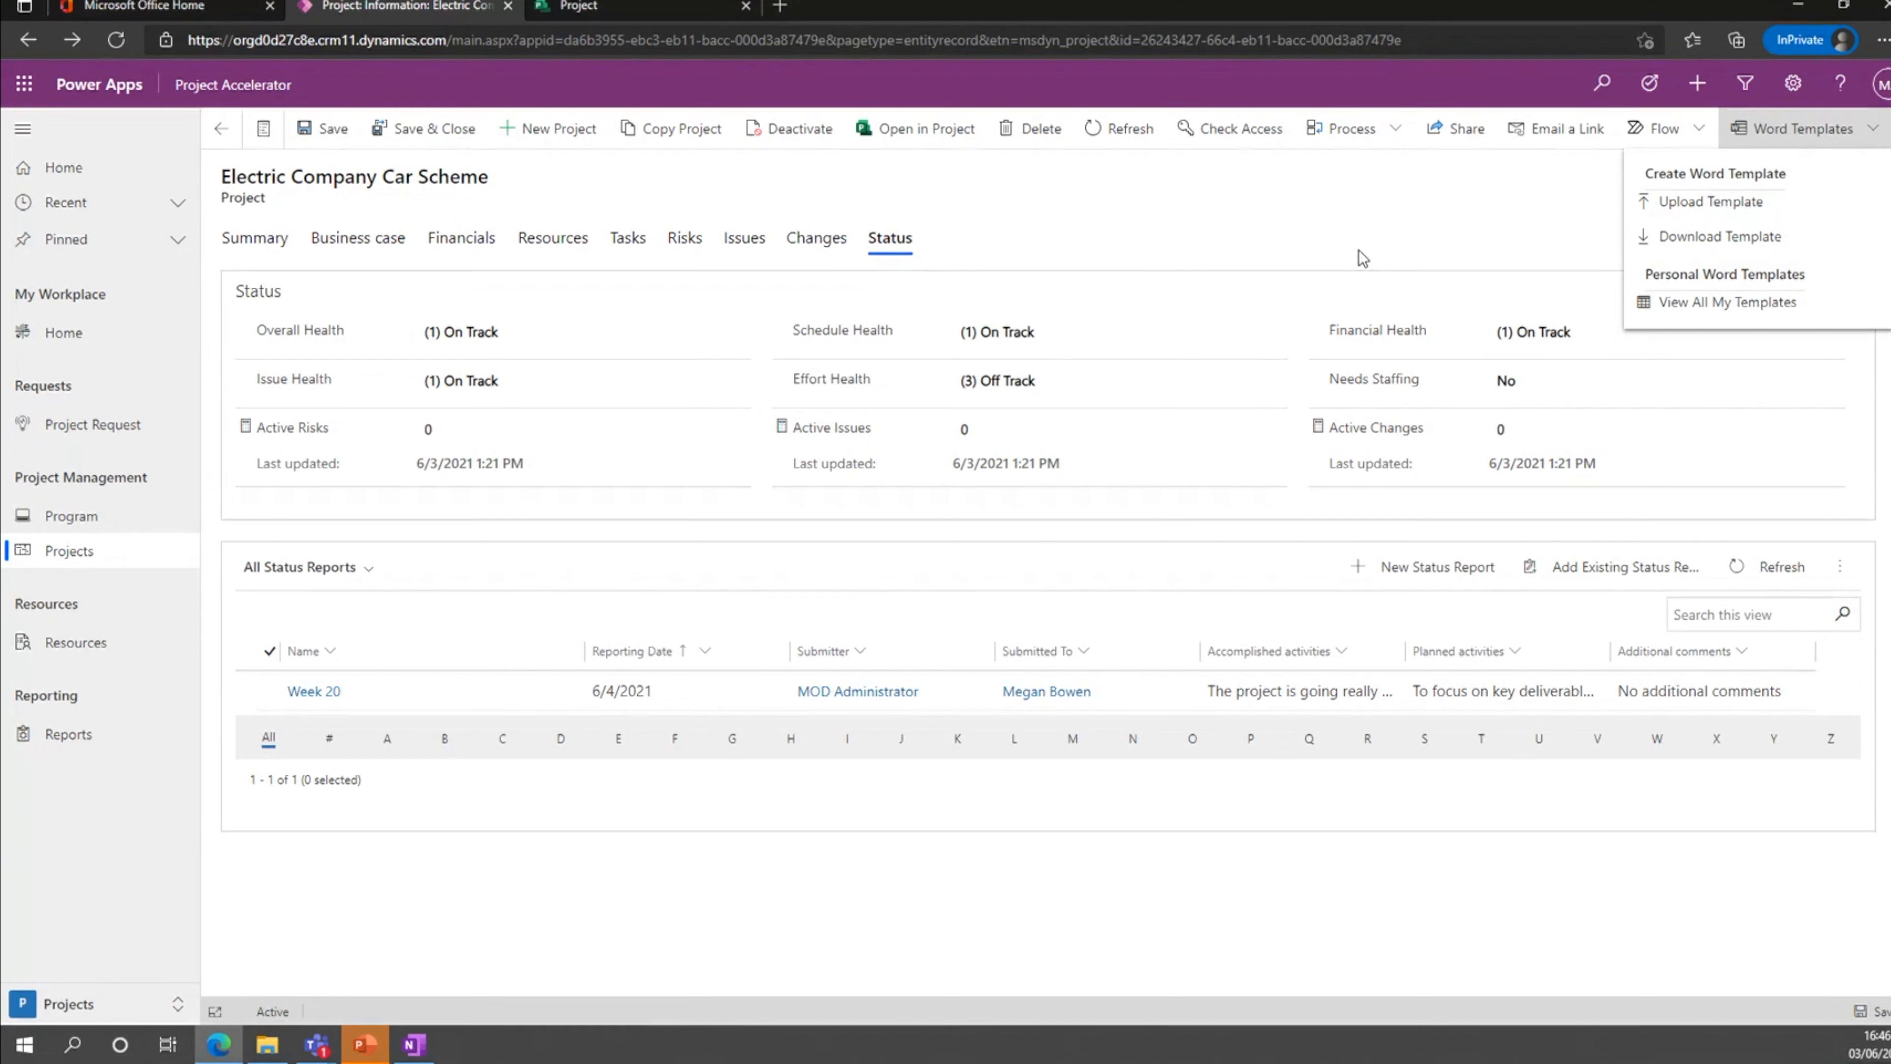
left_click(1409, 232)
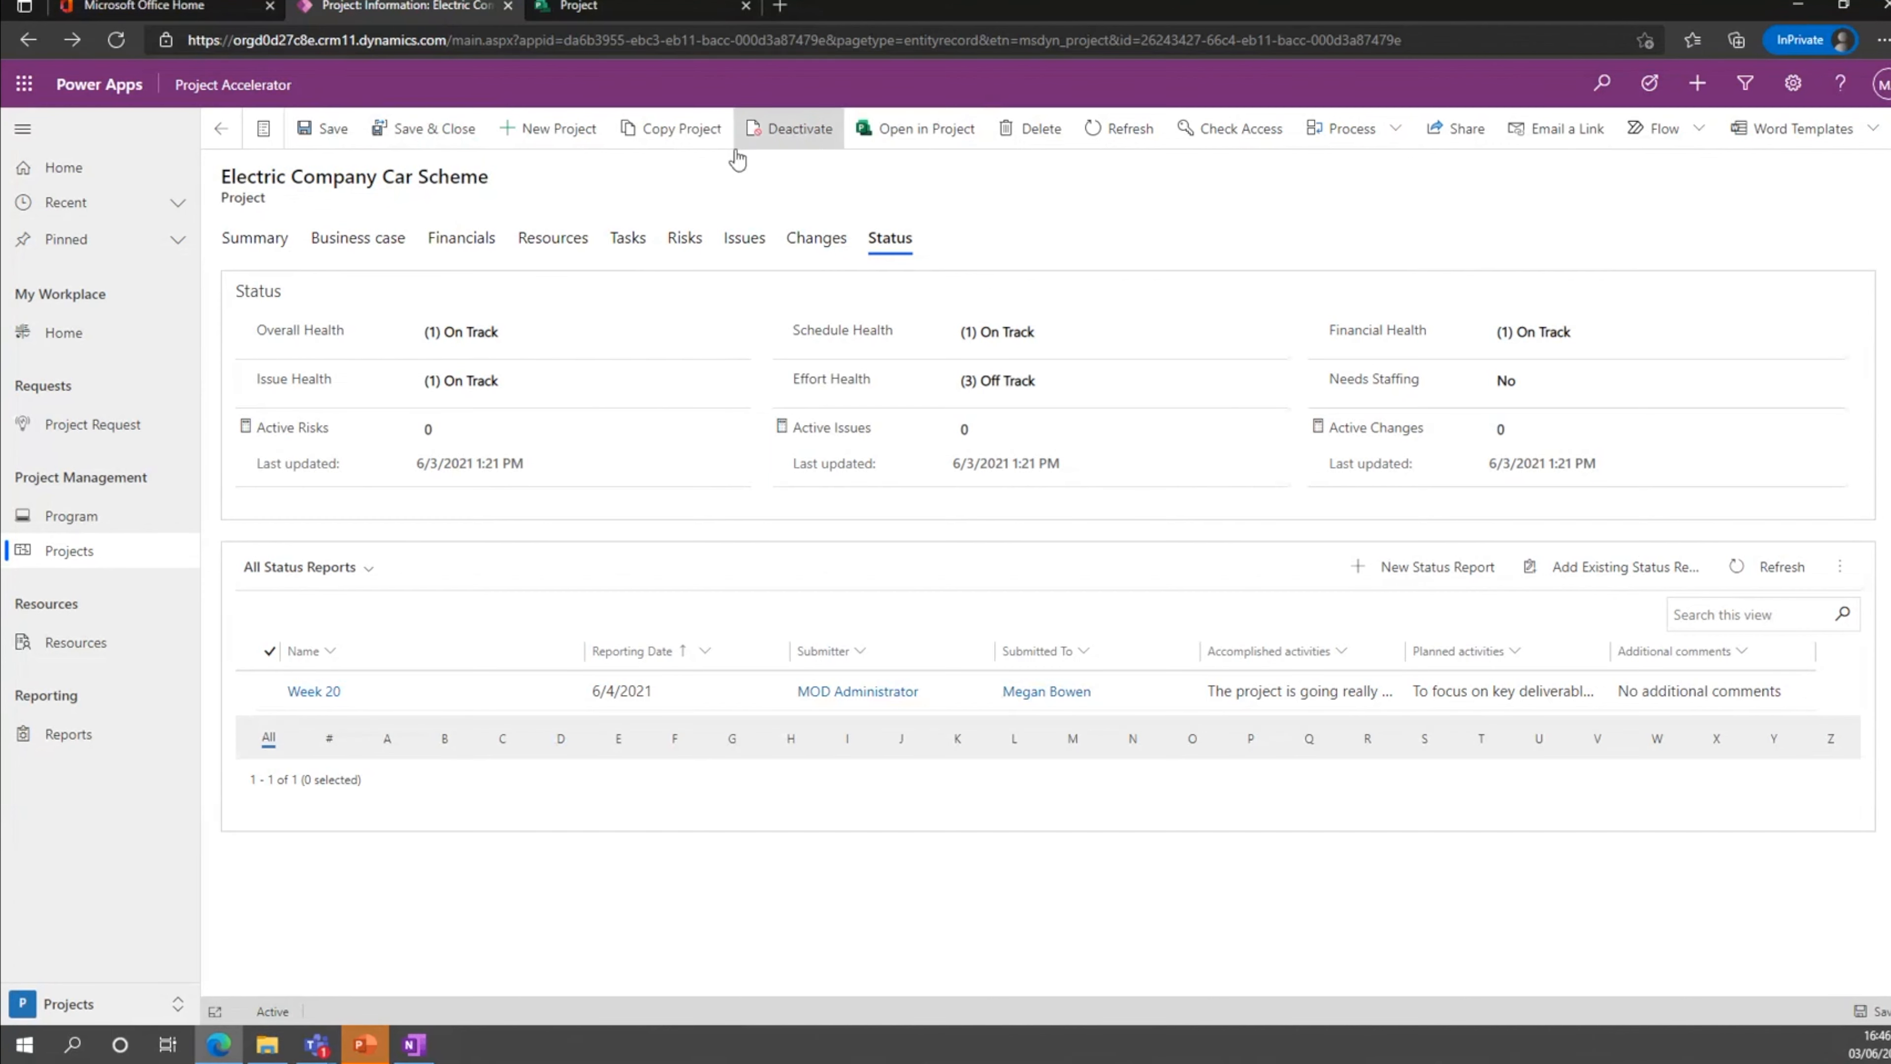
left_click(631, 239)
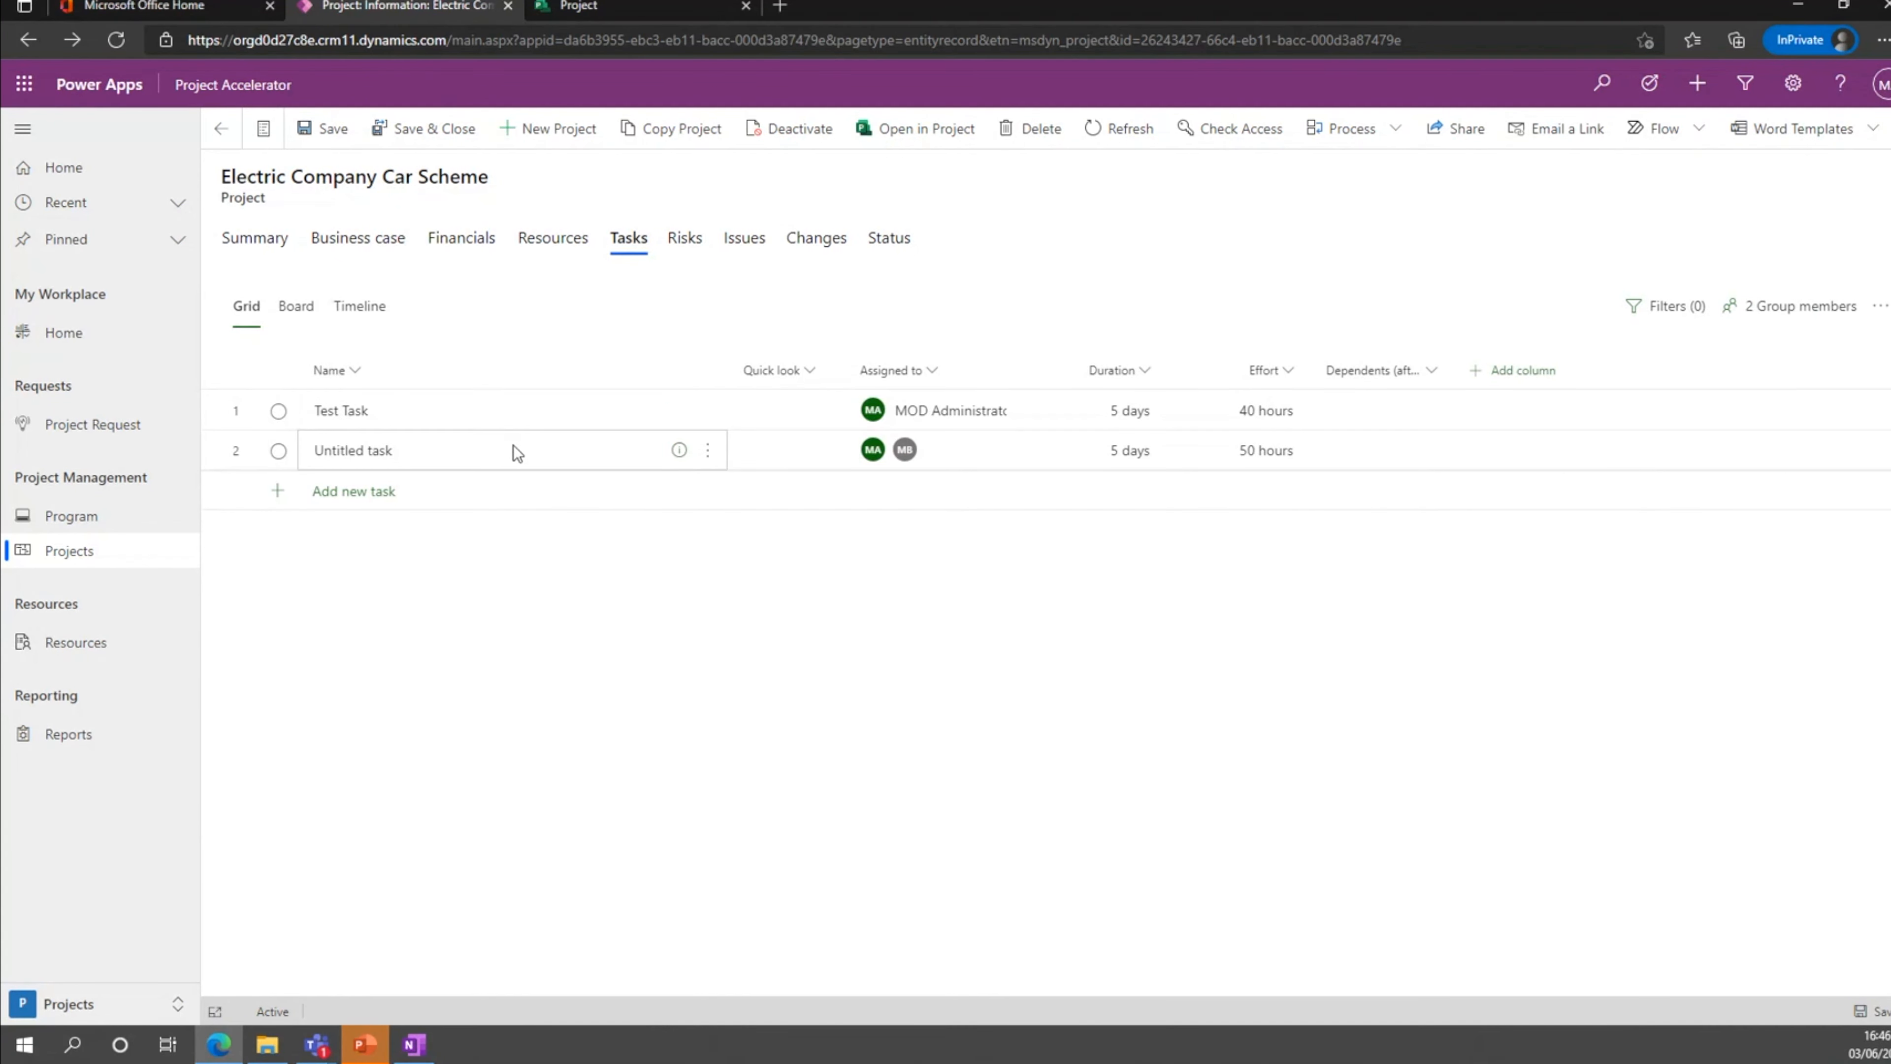
In the project's task board, add a bucket named Bucket 2 and move Test Task from Bucket 1 into it.
left_click(296, 305)
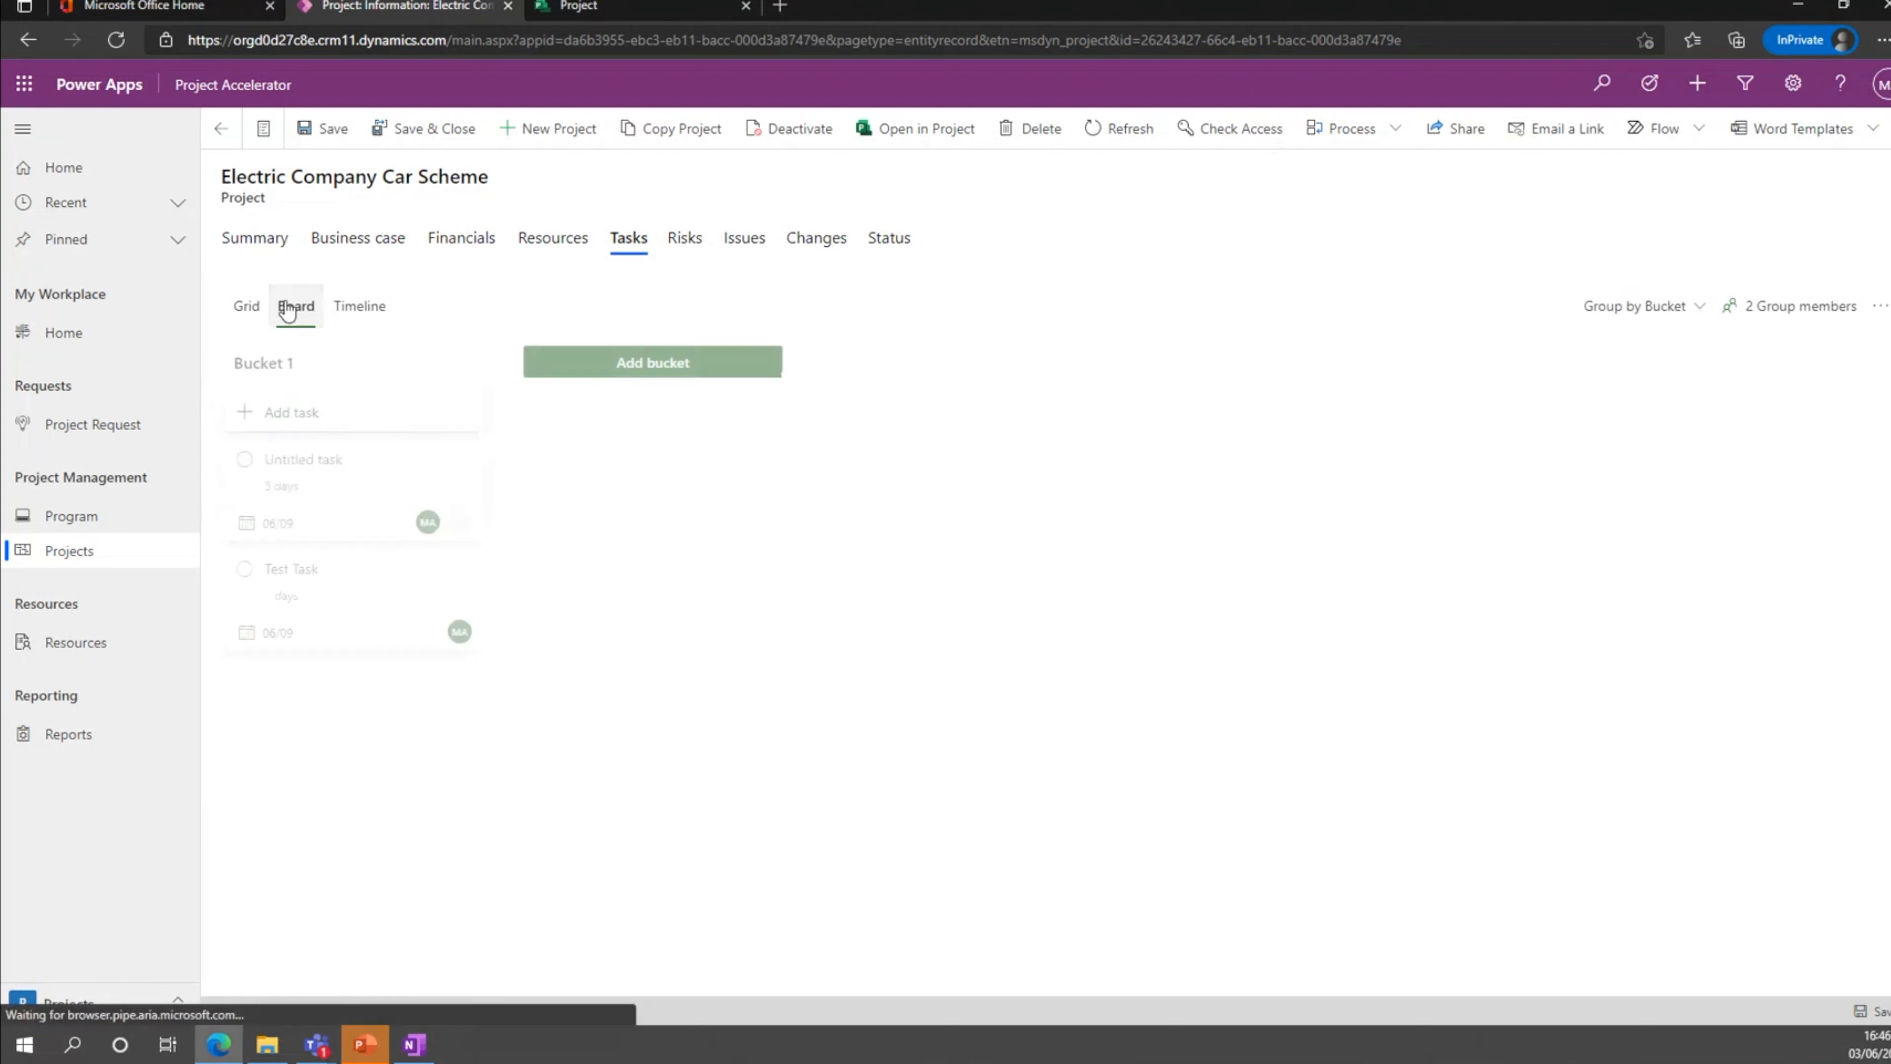
left_click(615, 15)
left_click(518, 9)
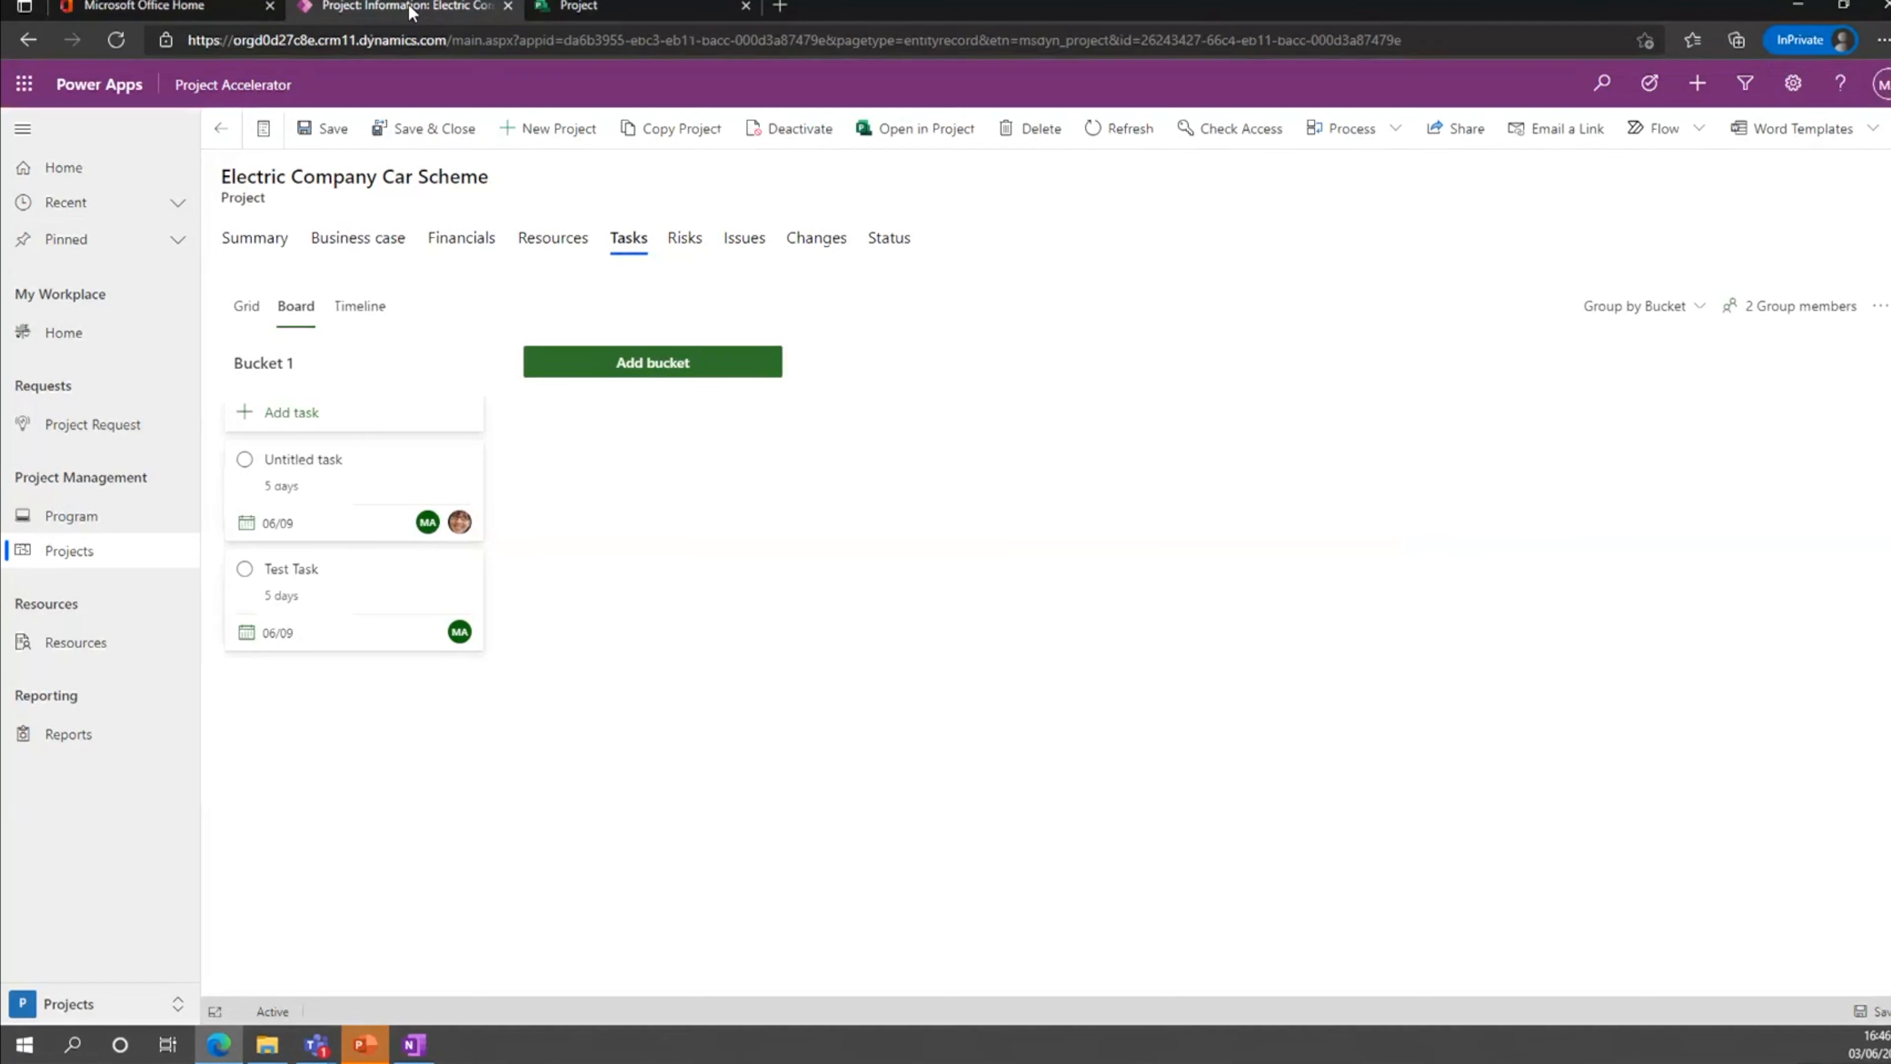
left_click(627, 361)
type("Bucket 2")
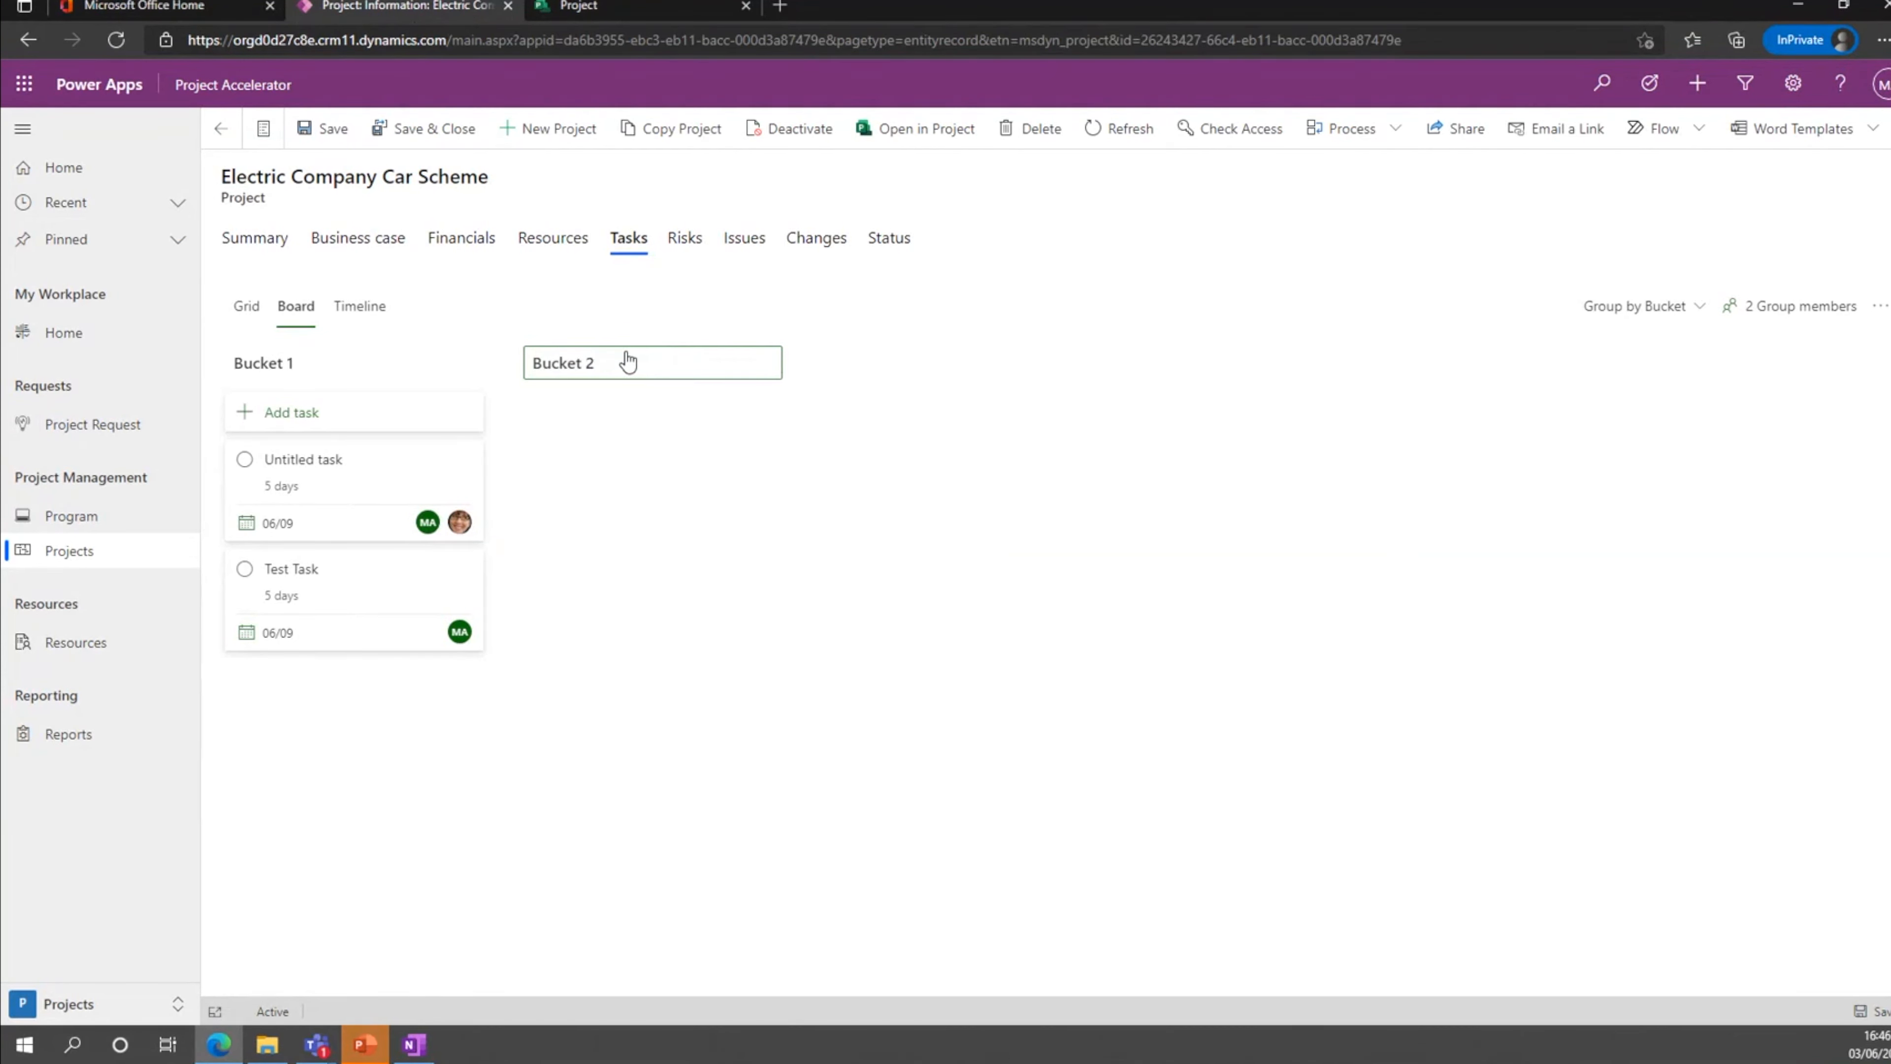
key("Return")
left_click_drag(466, 555, 640, 458)
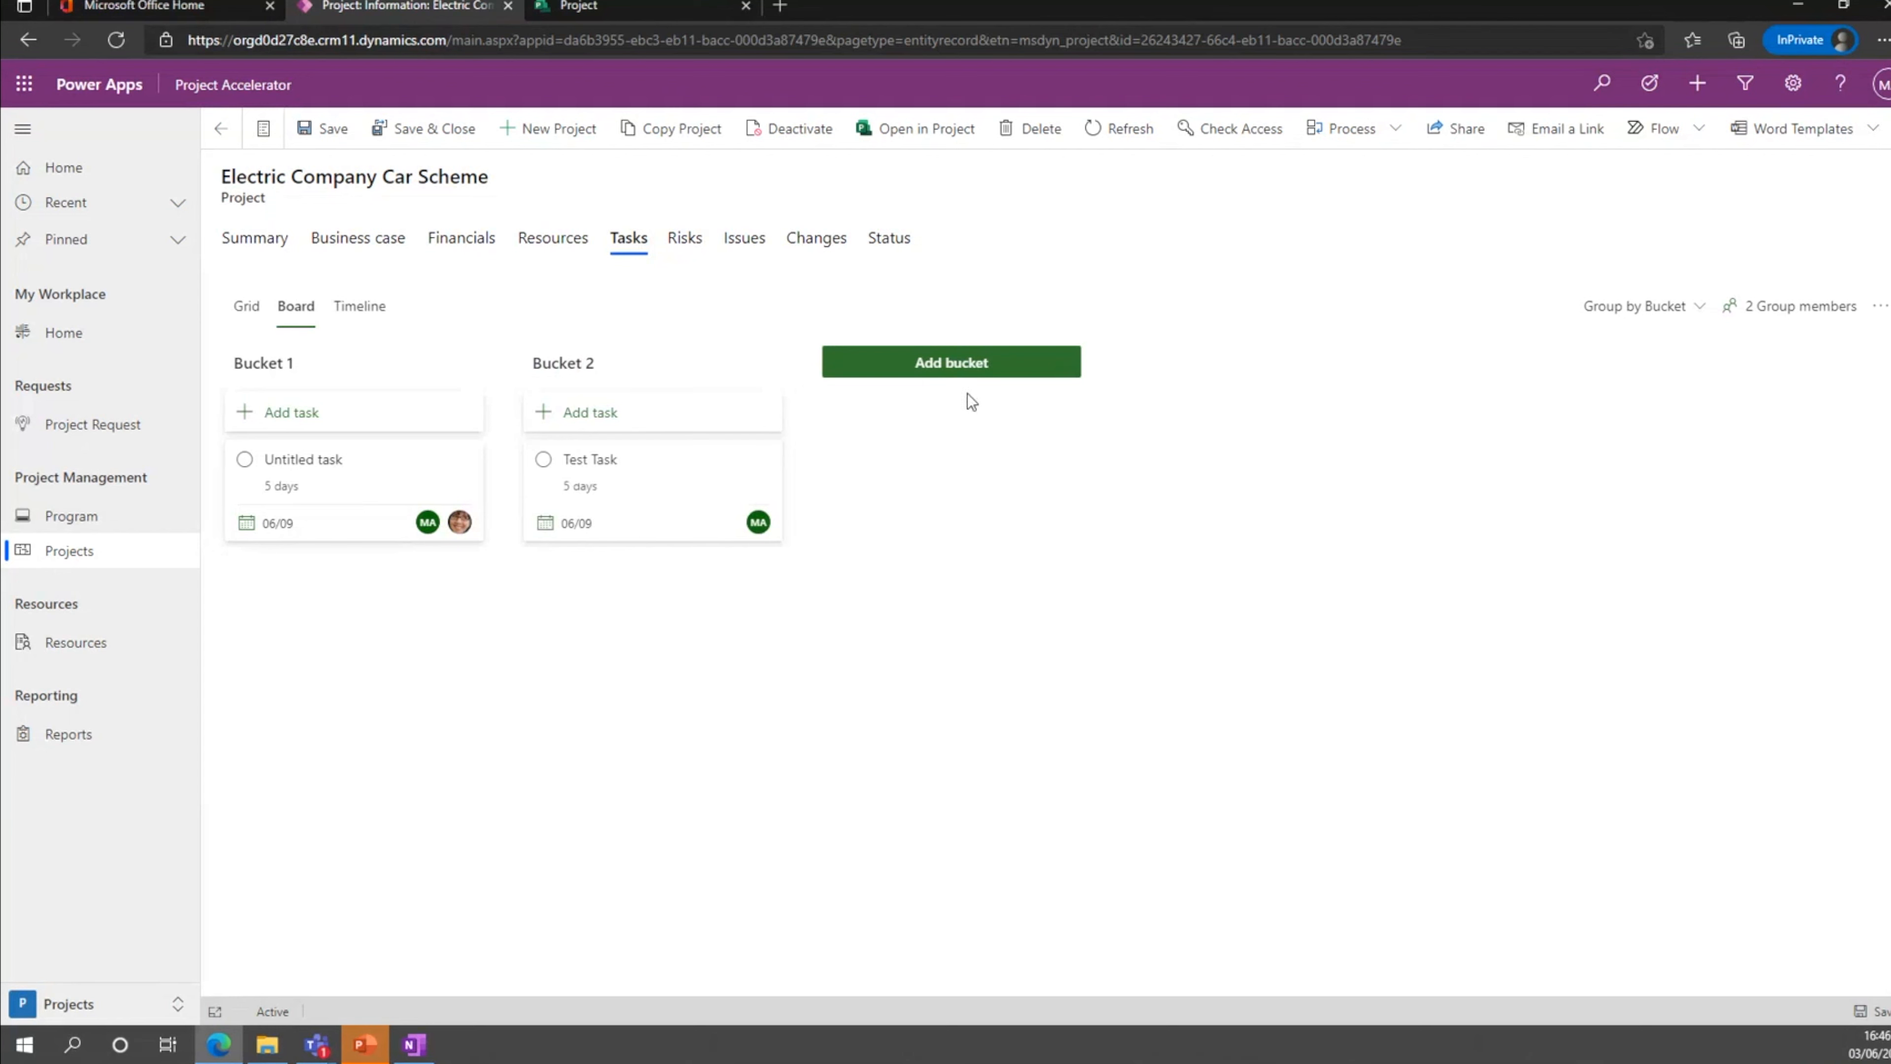
Add another bucket named Demo to the task board.
left_click(982, 372)
type("Demo")
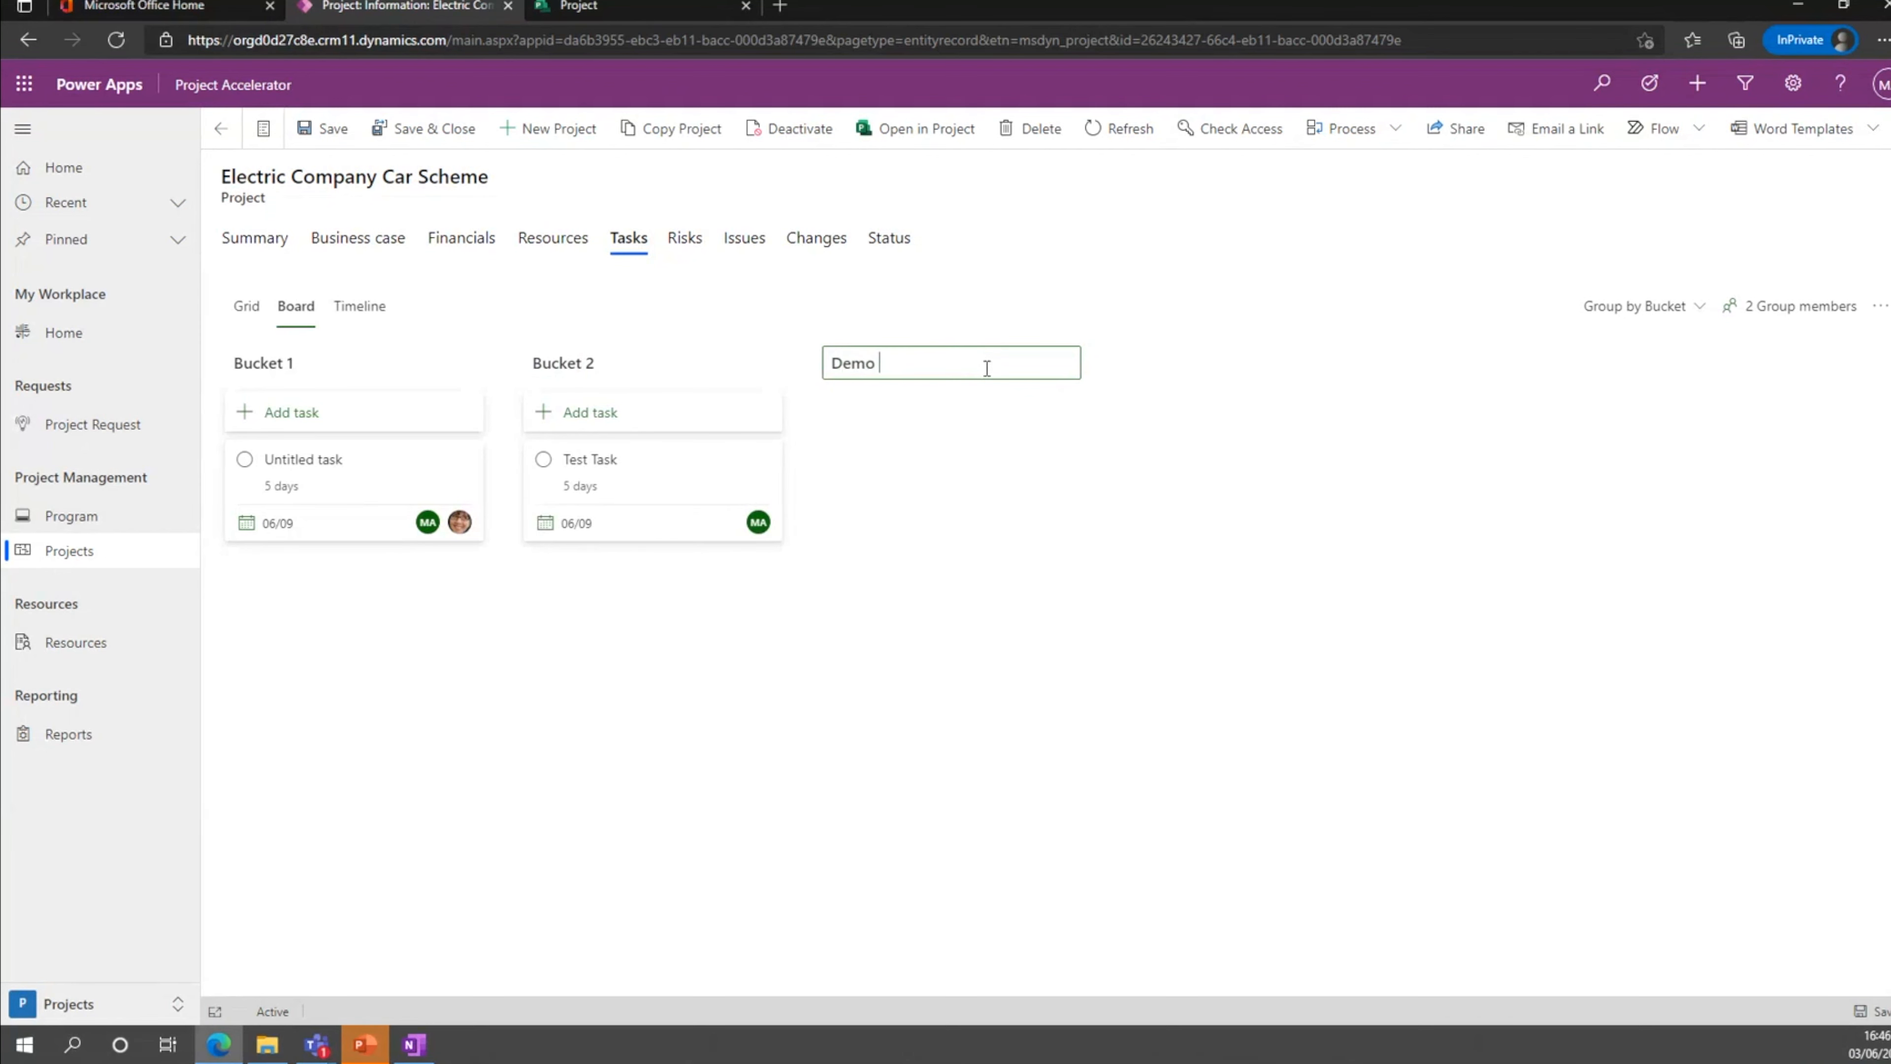
key("Return")
Add a task named Test Task to the Demo bucket, with finish date 06/04 and assigned to MOD Administrator.
left_click(964, 411)
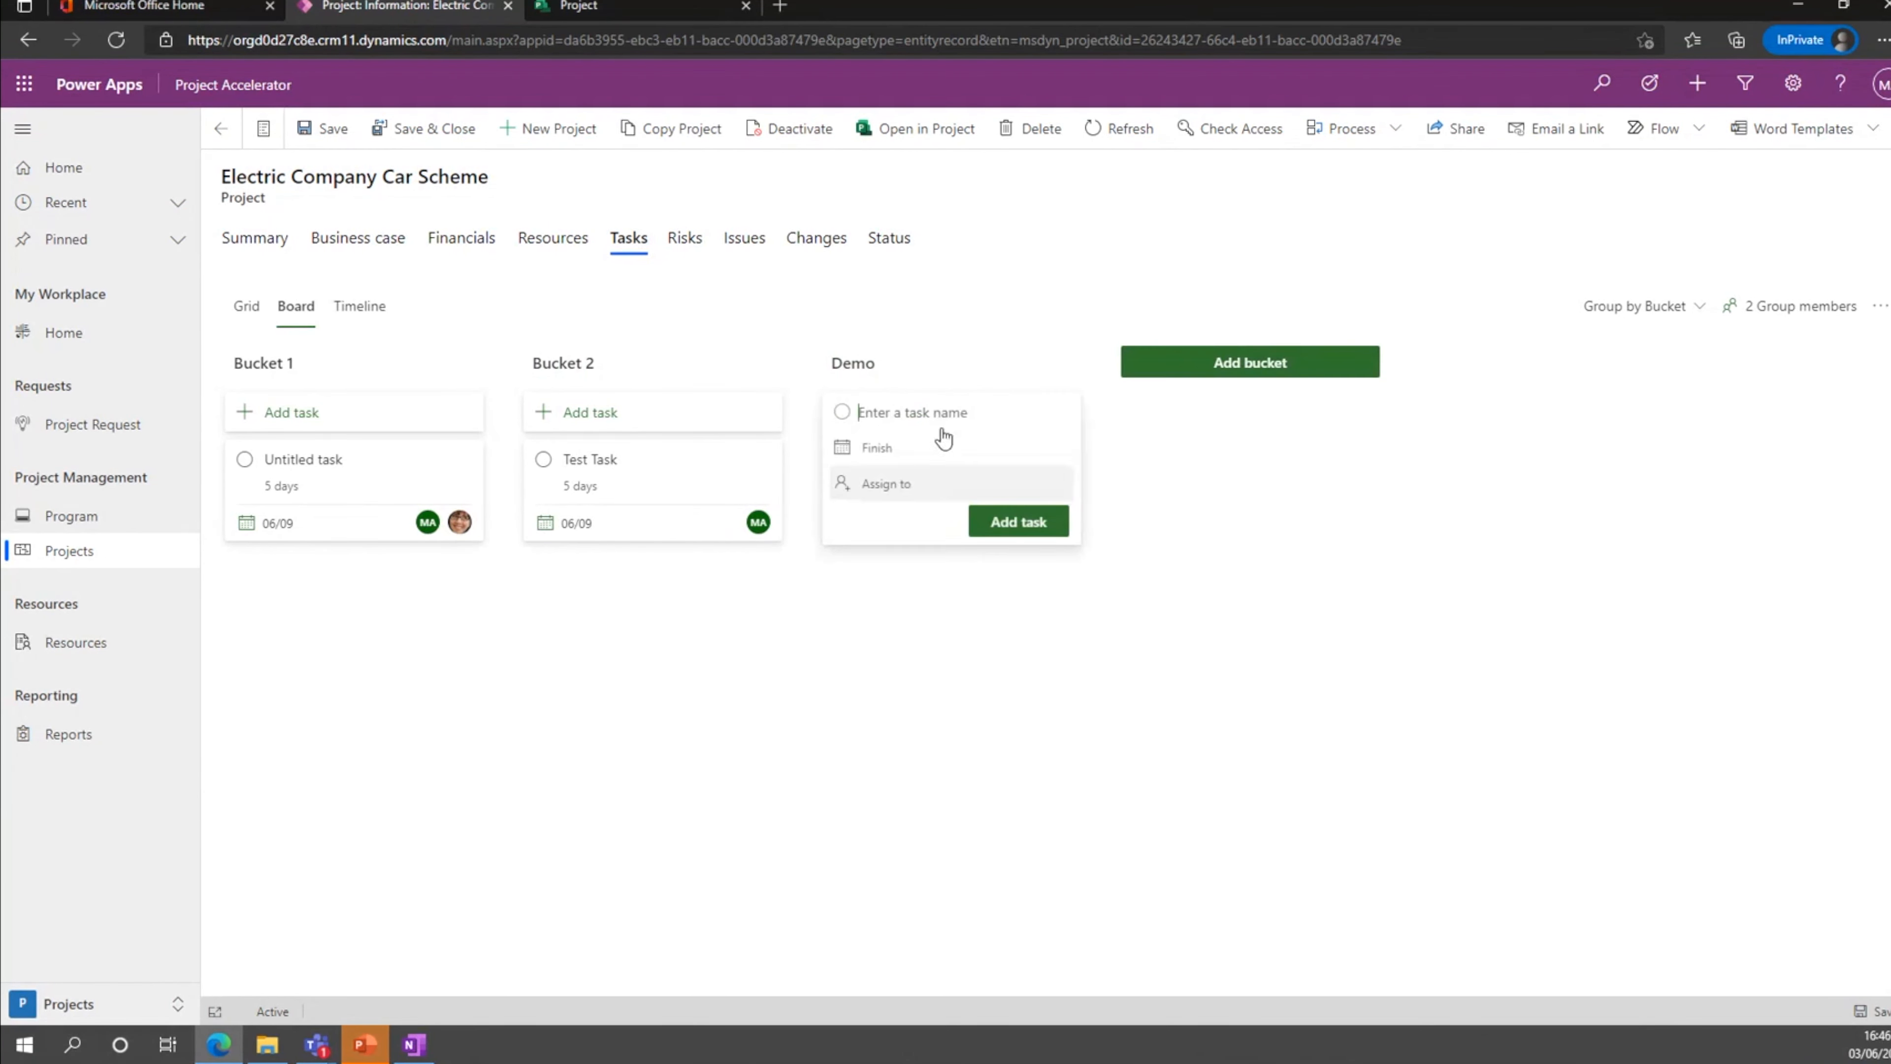
type("Test Task")
left_click(956, 446)
left_click(1035, 568)
left_click(933, 483)
left_click(948, 616)
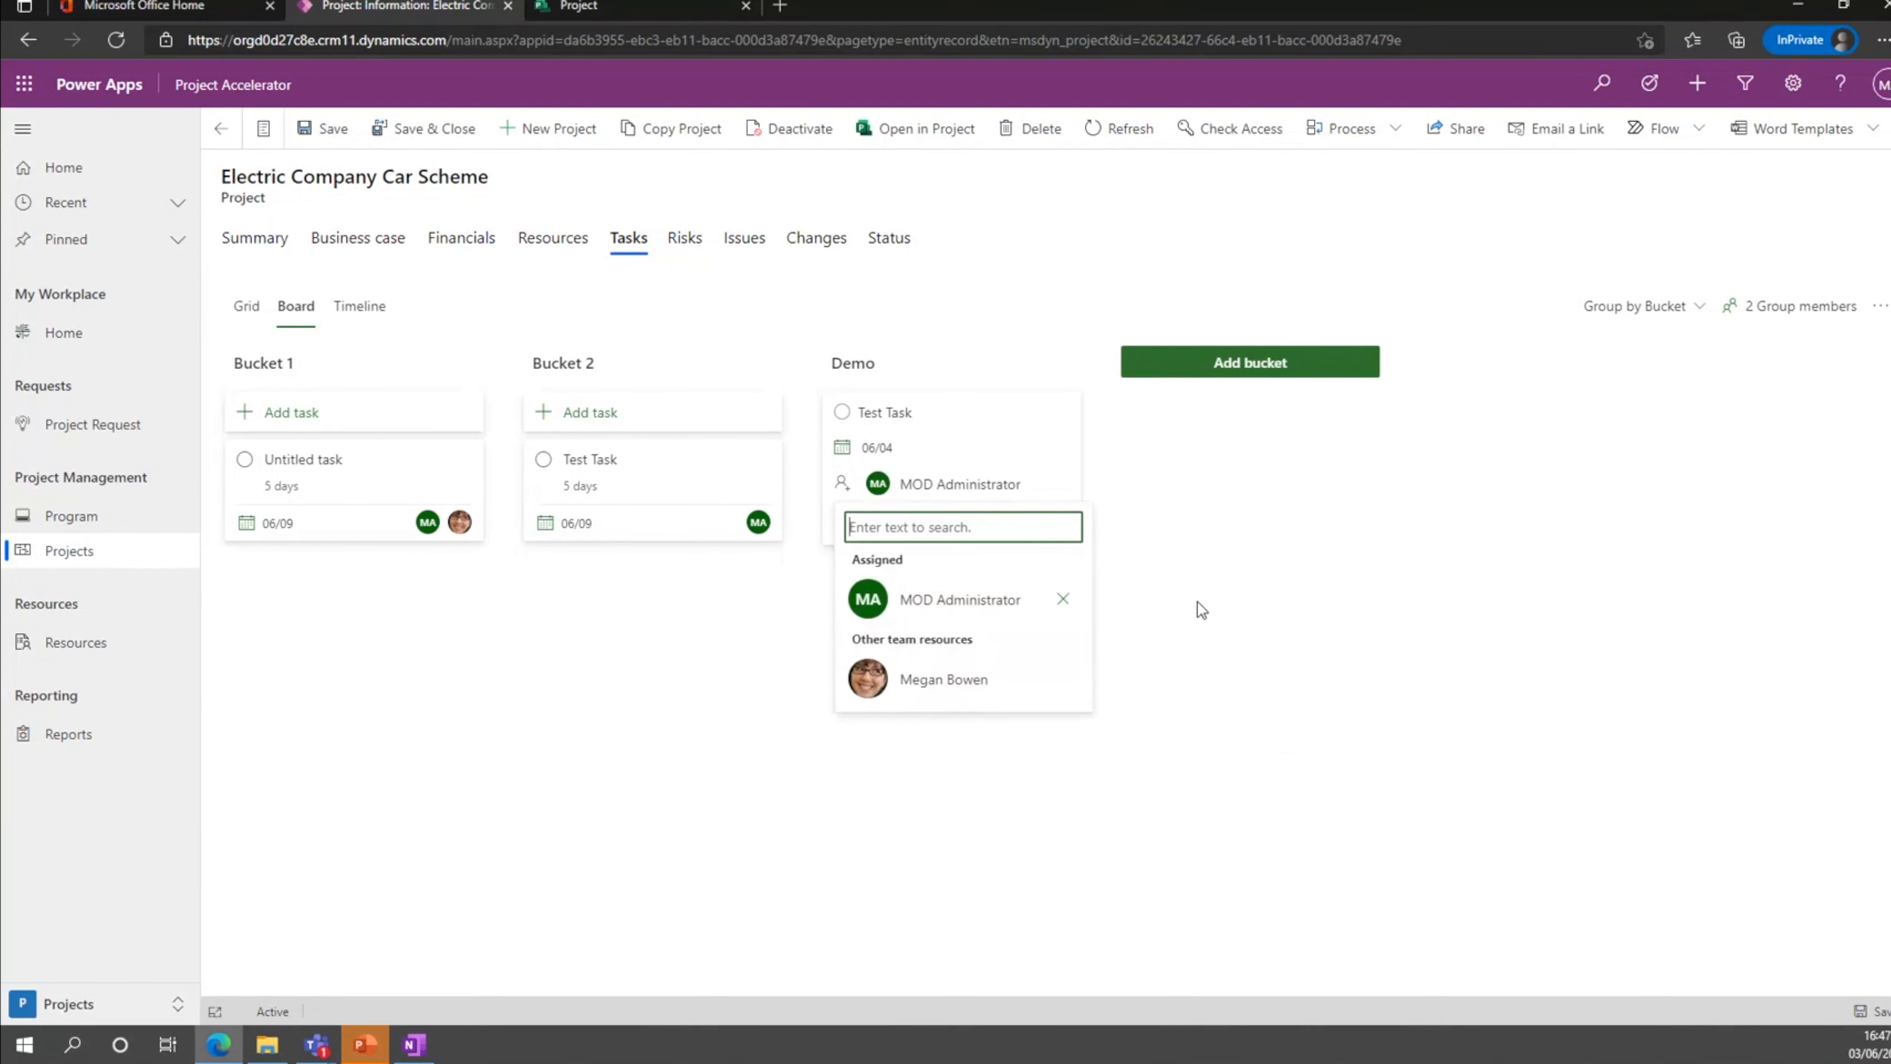
left_click(1199, 605)
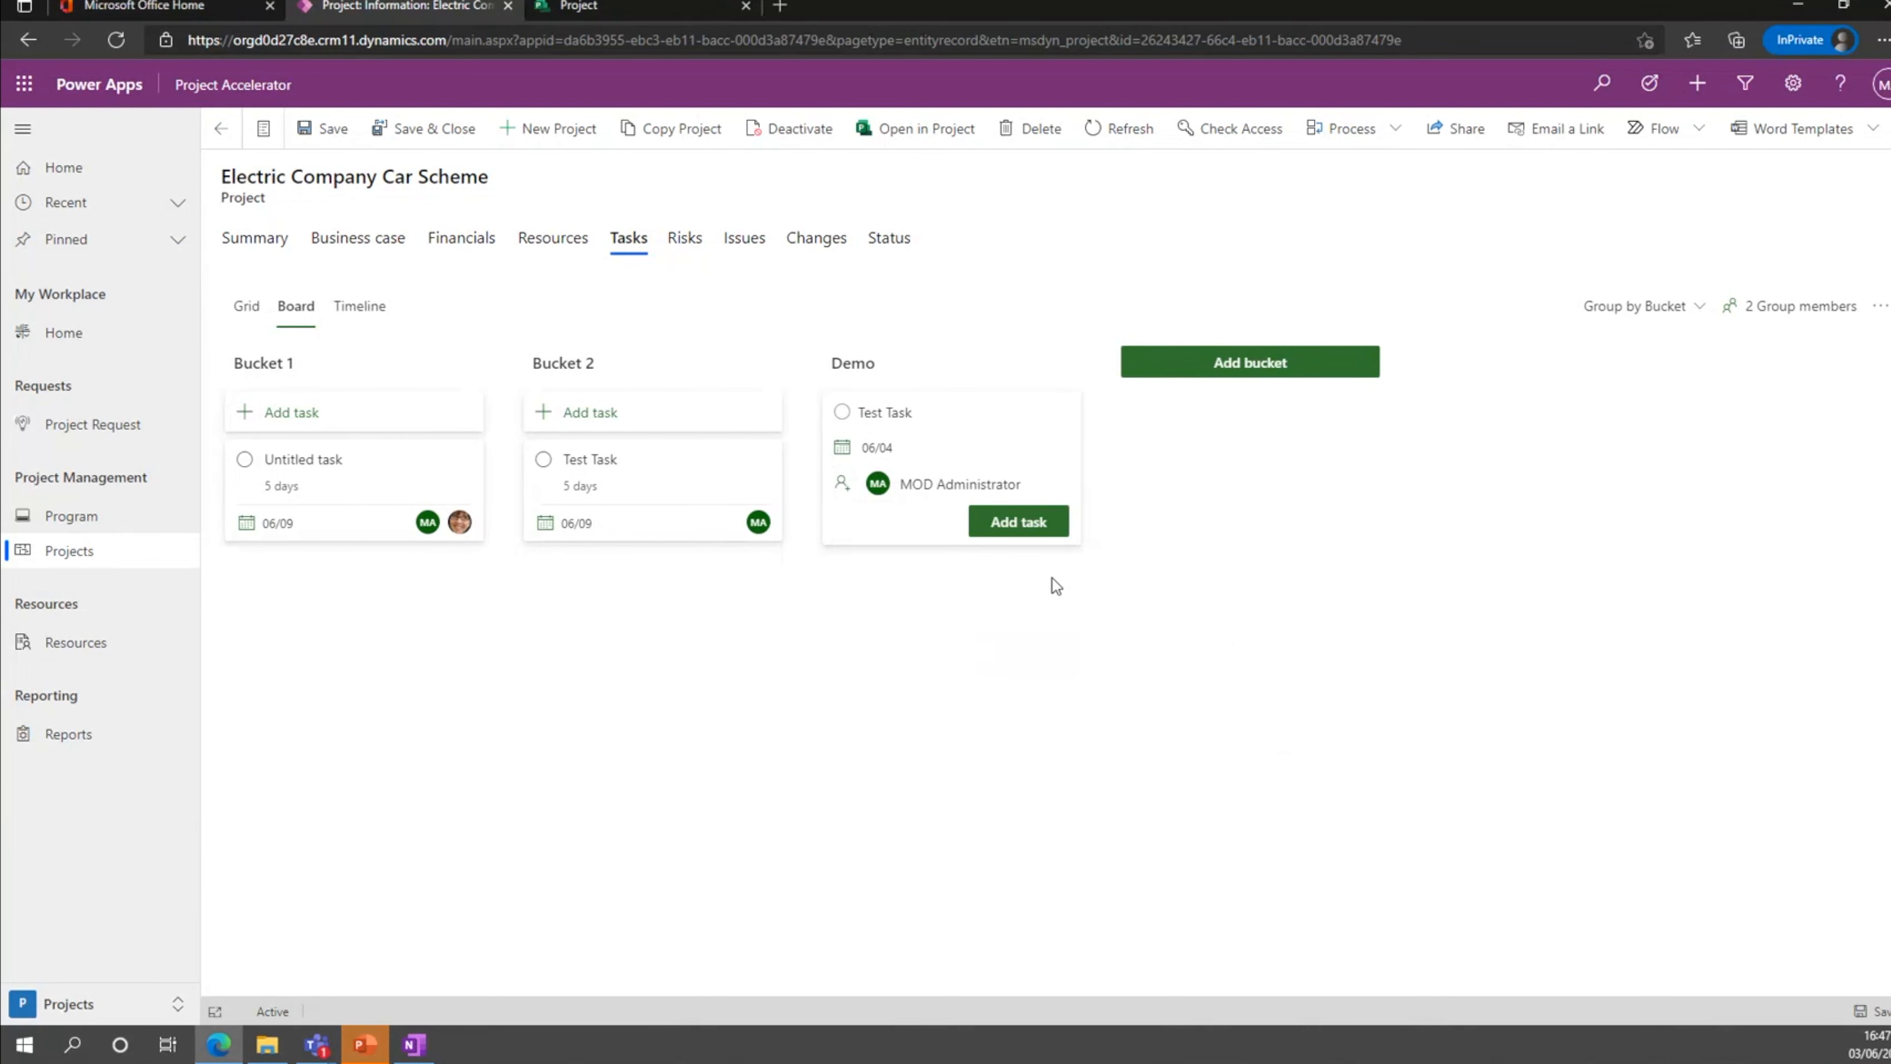
left_click(1052, 578)
Reschedule tasks on the timeline so the Bucket 2 Test Task finishes on 06/11 and the Untitled task on 06/18.
left_click(247, 305)
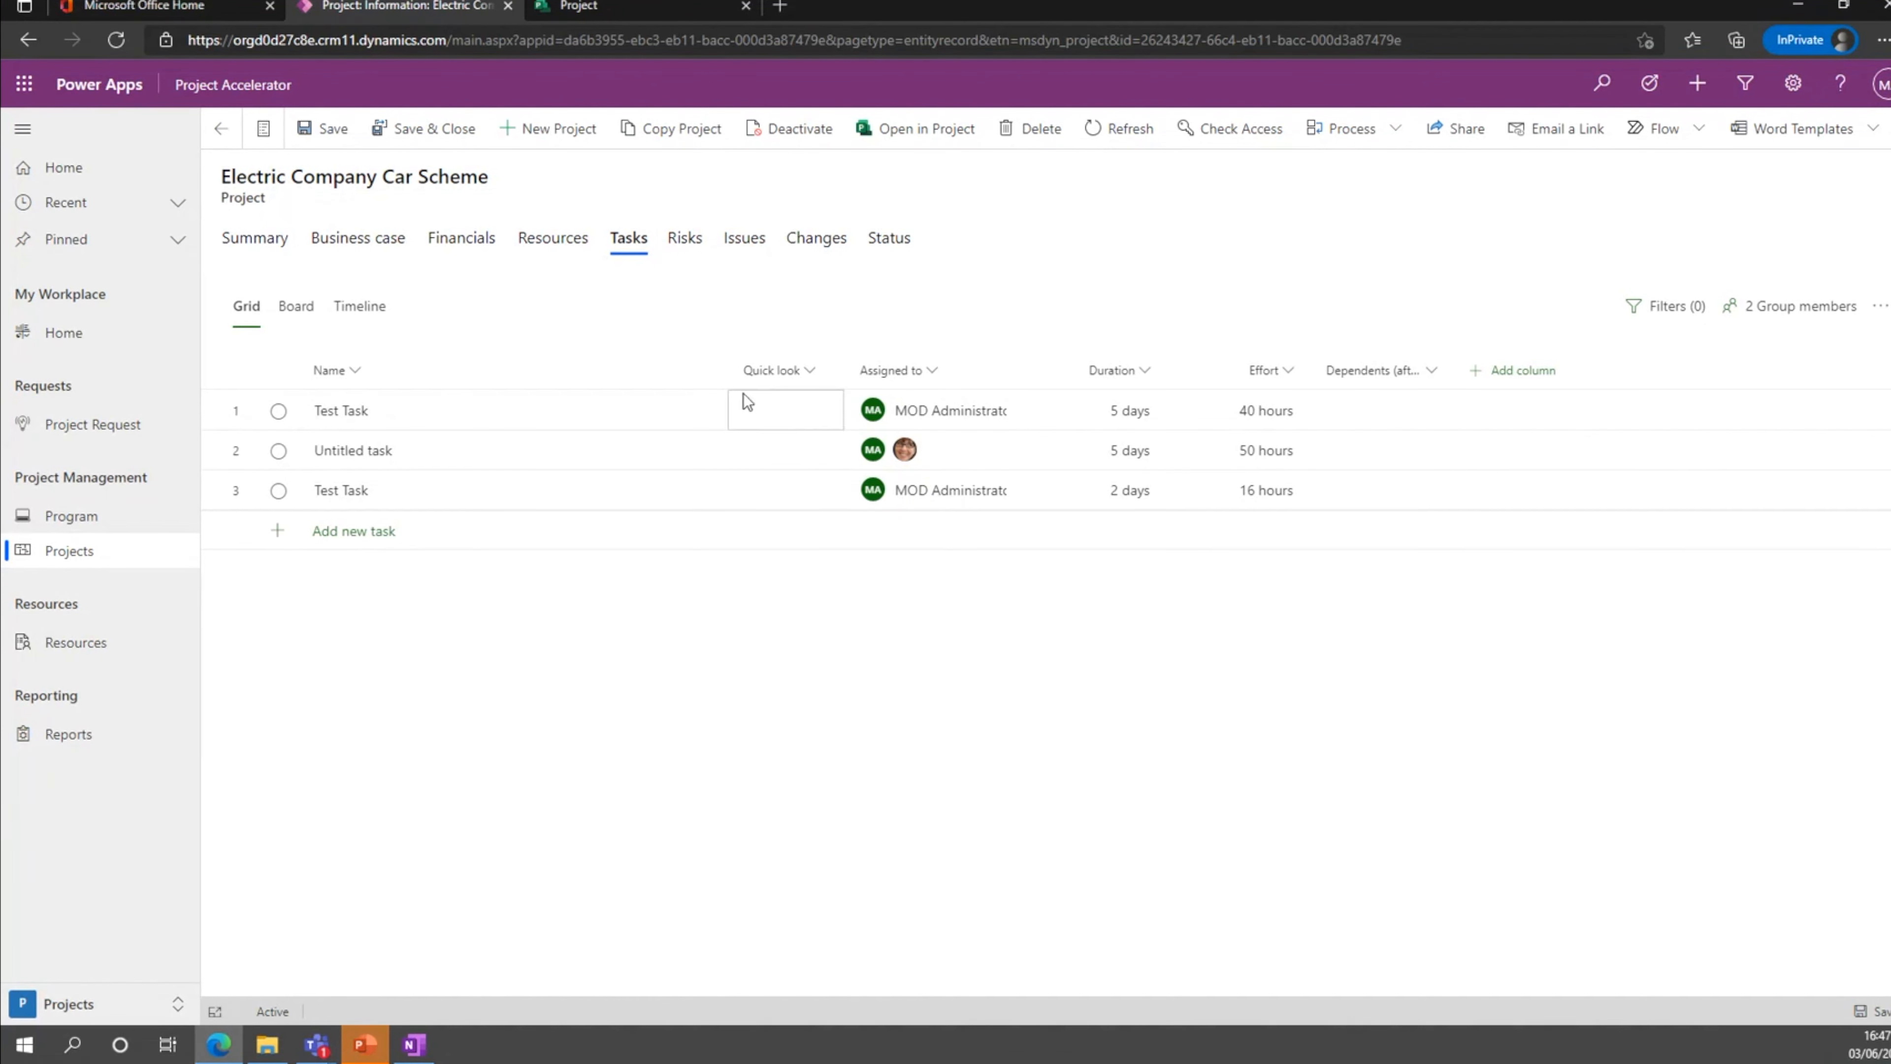
left_click(360, 306)
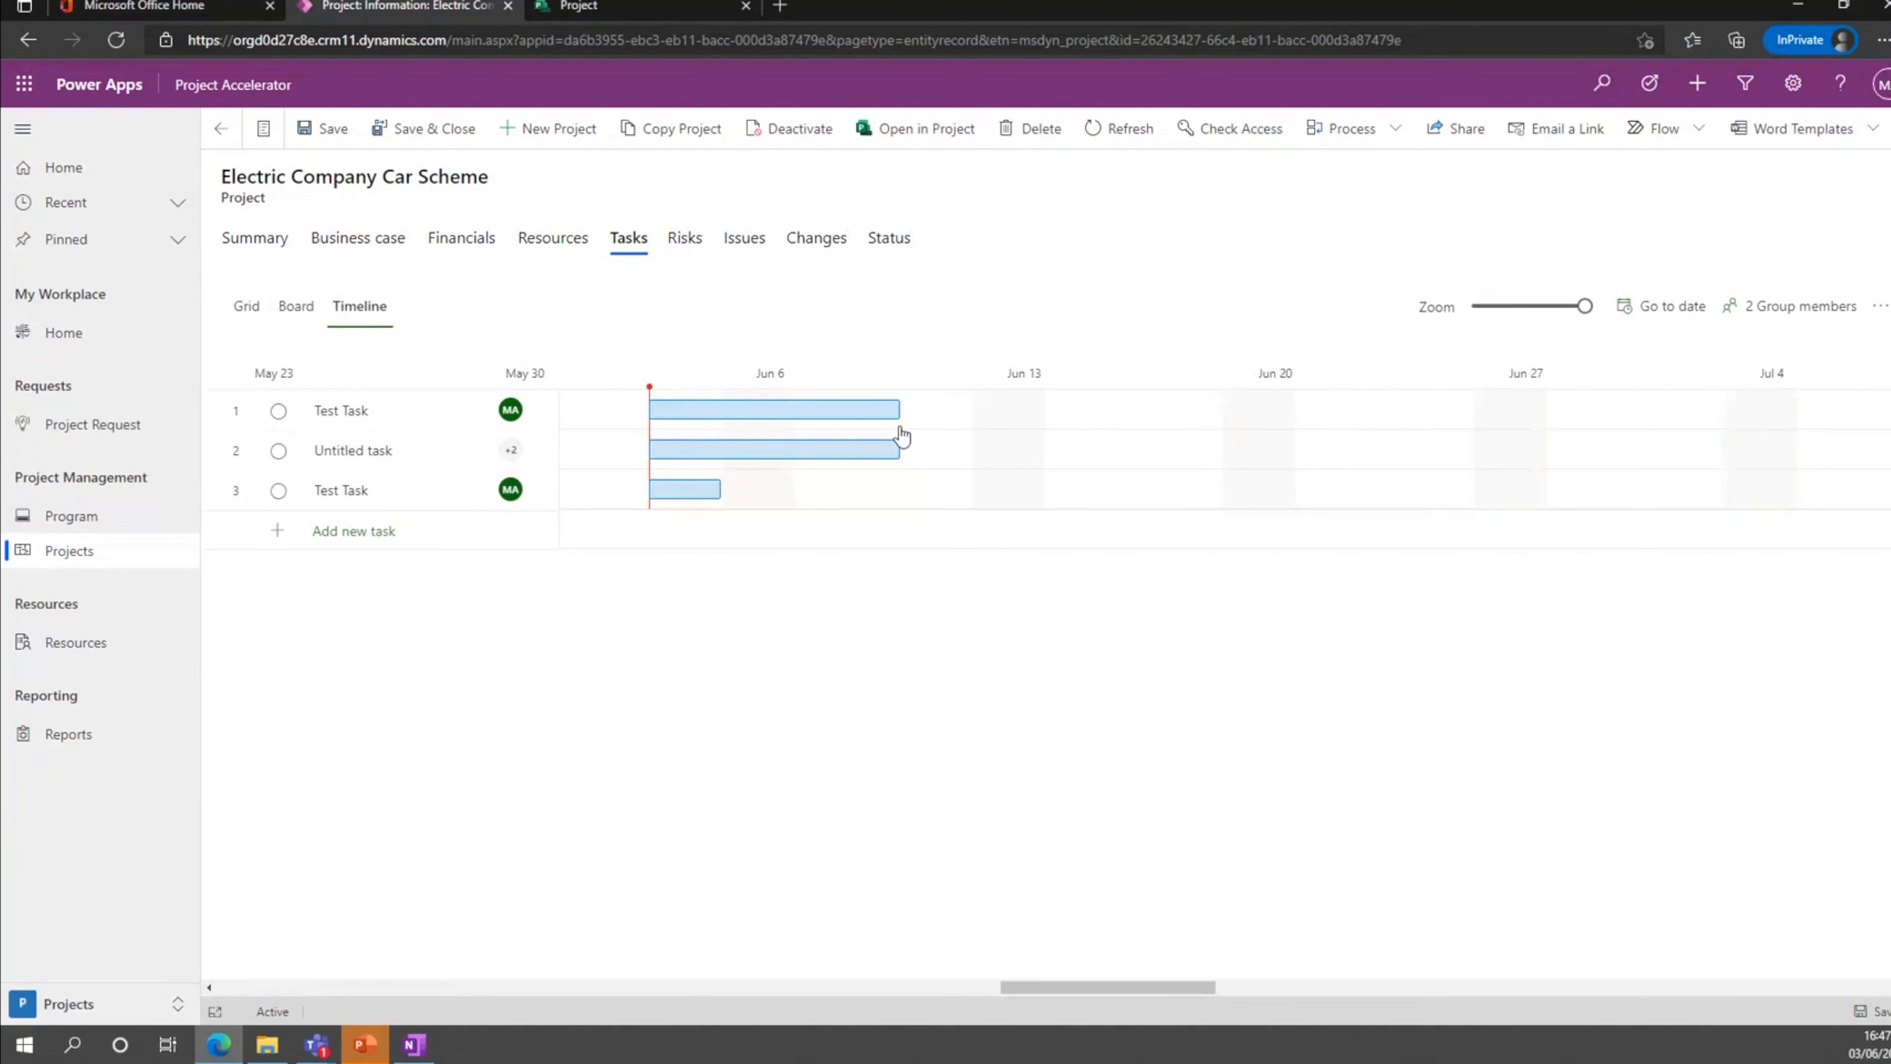
left_click_drag(890, 410, 1031, 411)
left_click_drag(819, 450, 1199, 449)
left_click(1205, 606)
Check the rescheduled tasks on the board and timeline, and look at the recent projects on the Project home page.
left_click(297, 307)
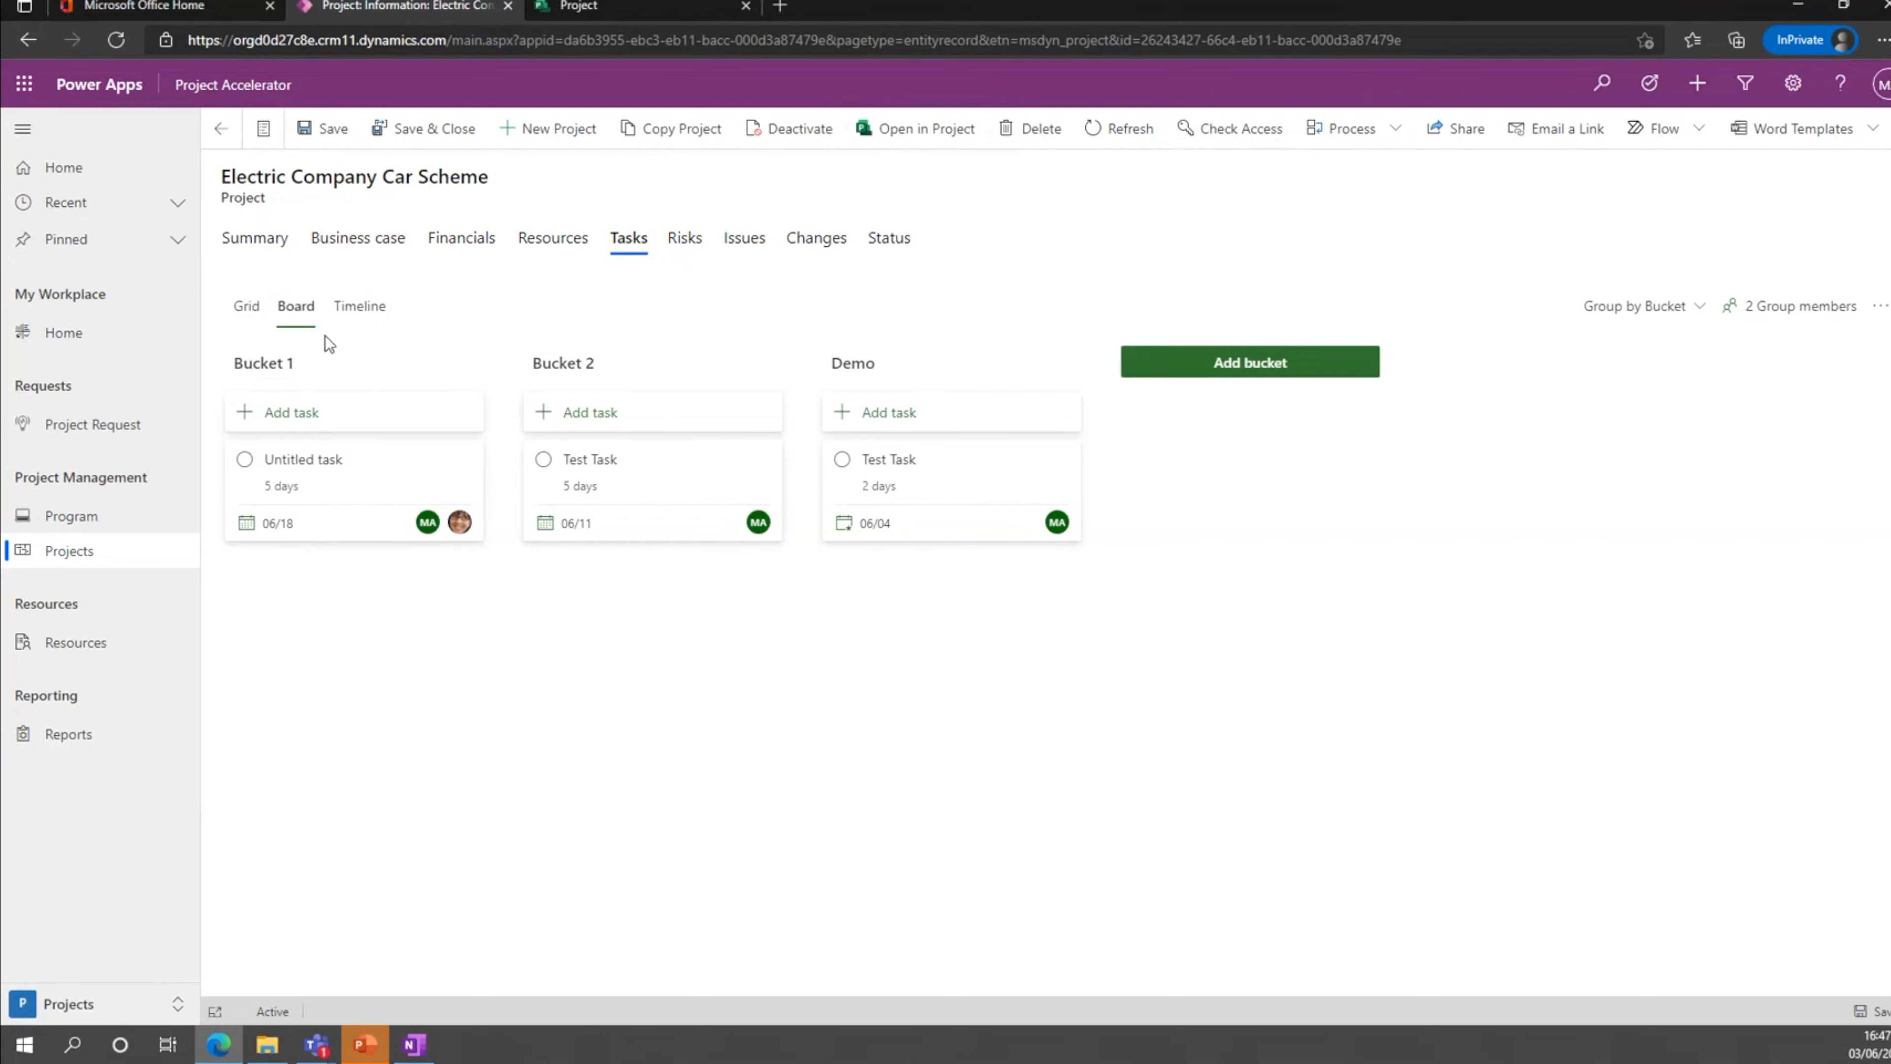
left_click(360, 305)
left_click(615, 9)
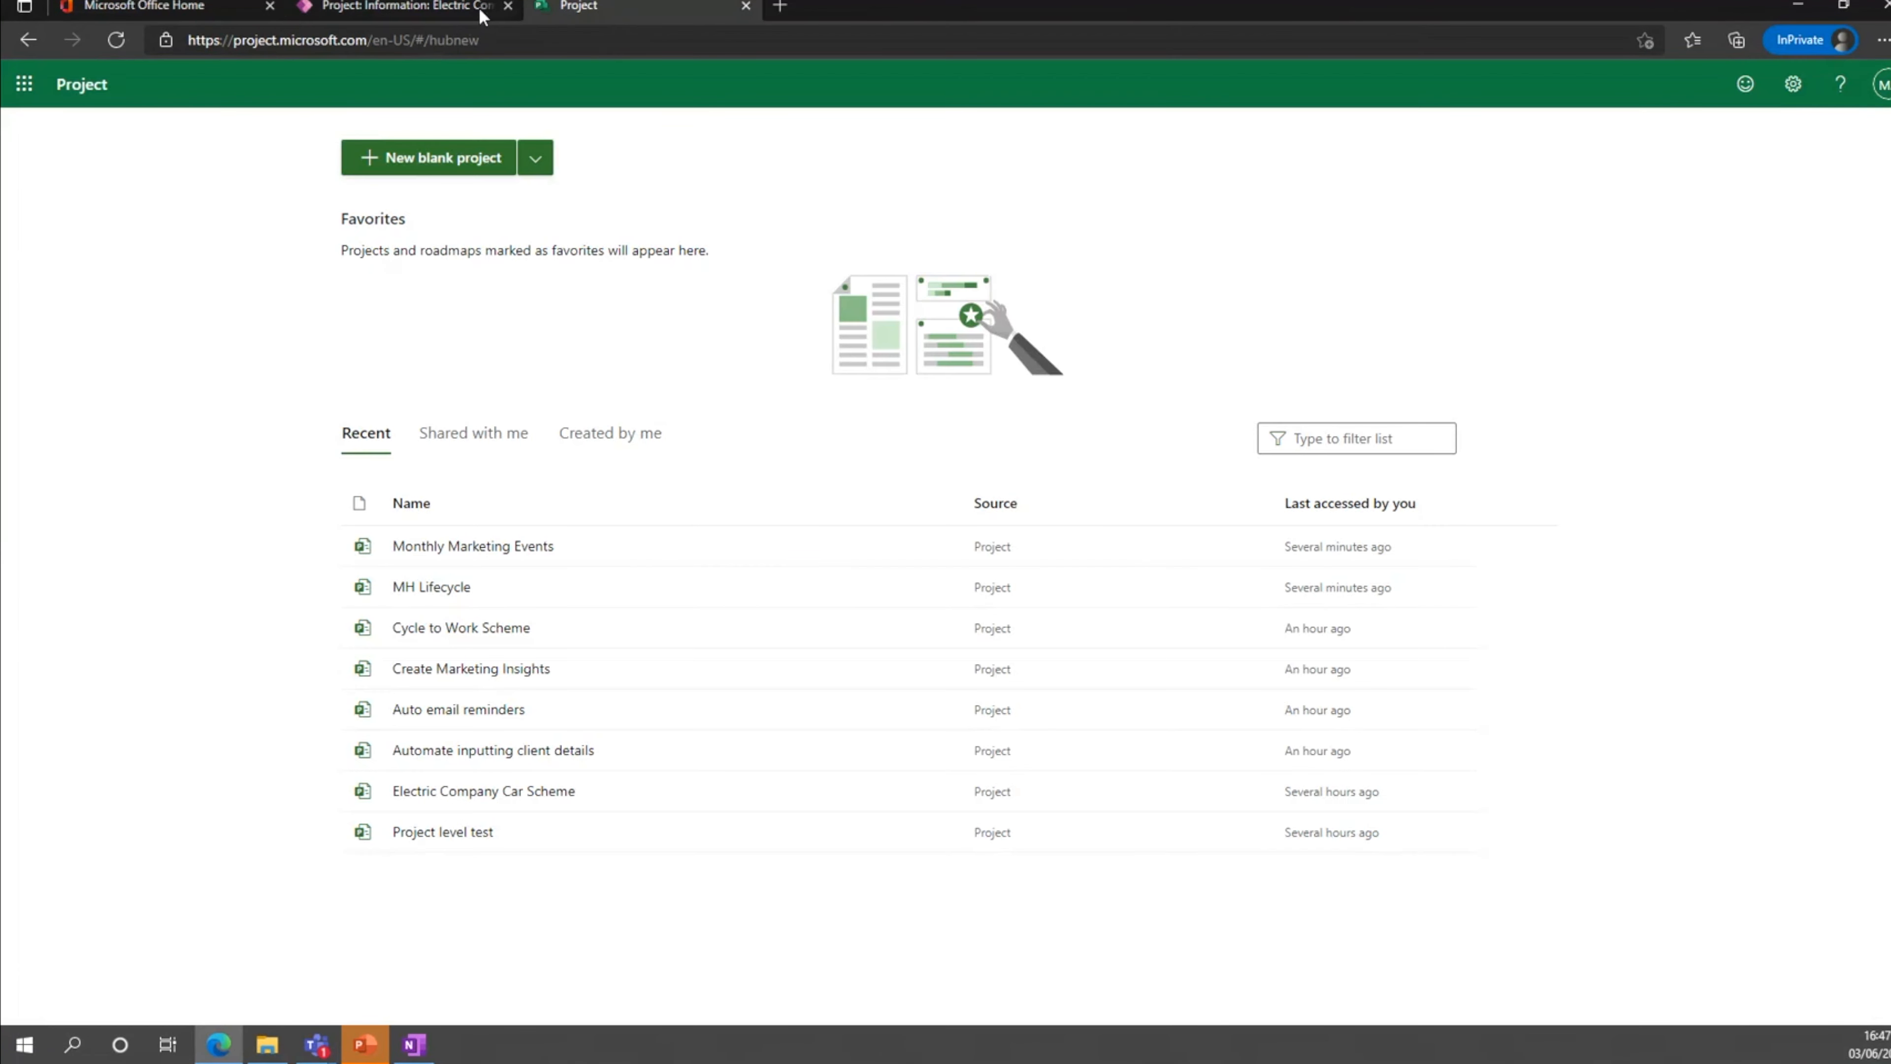
left_click(480, 14)
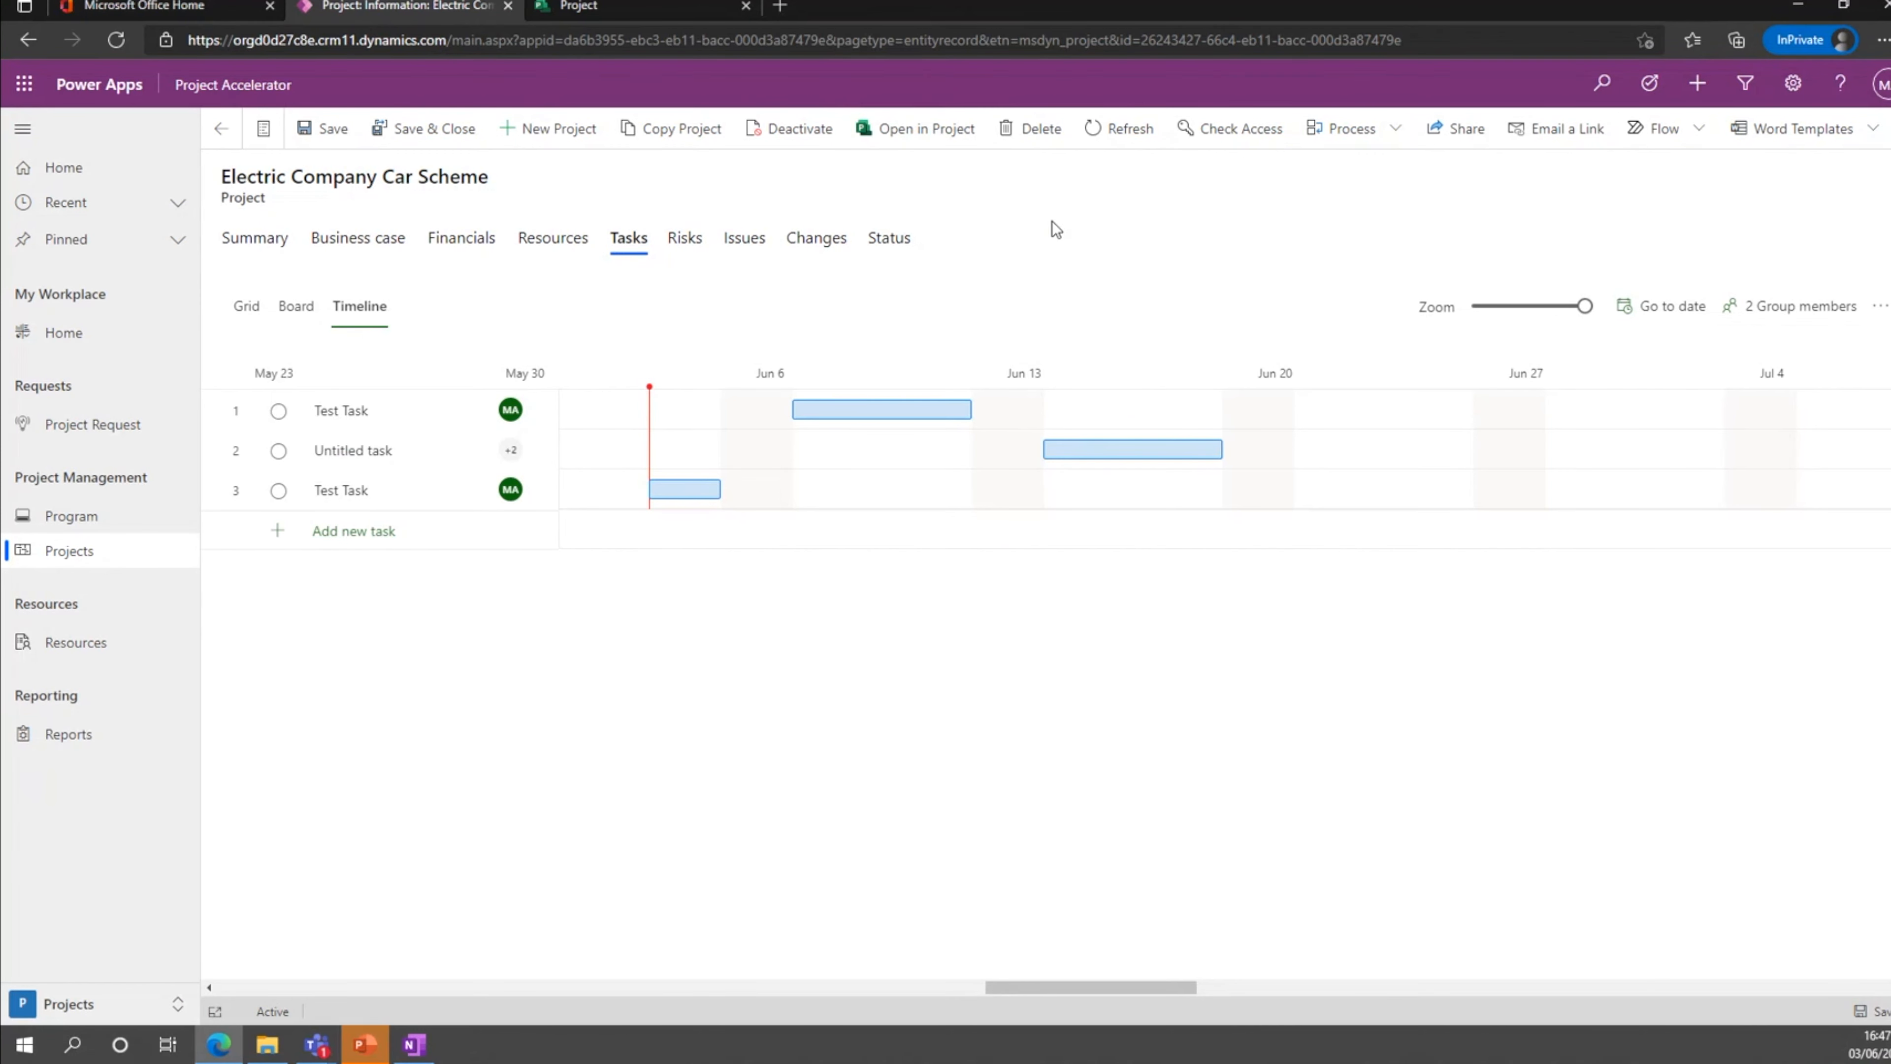
View the bookable resources, examine the resource types available for a new resource, and discard the unsaved record.
left_click(91, 660)
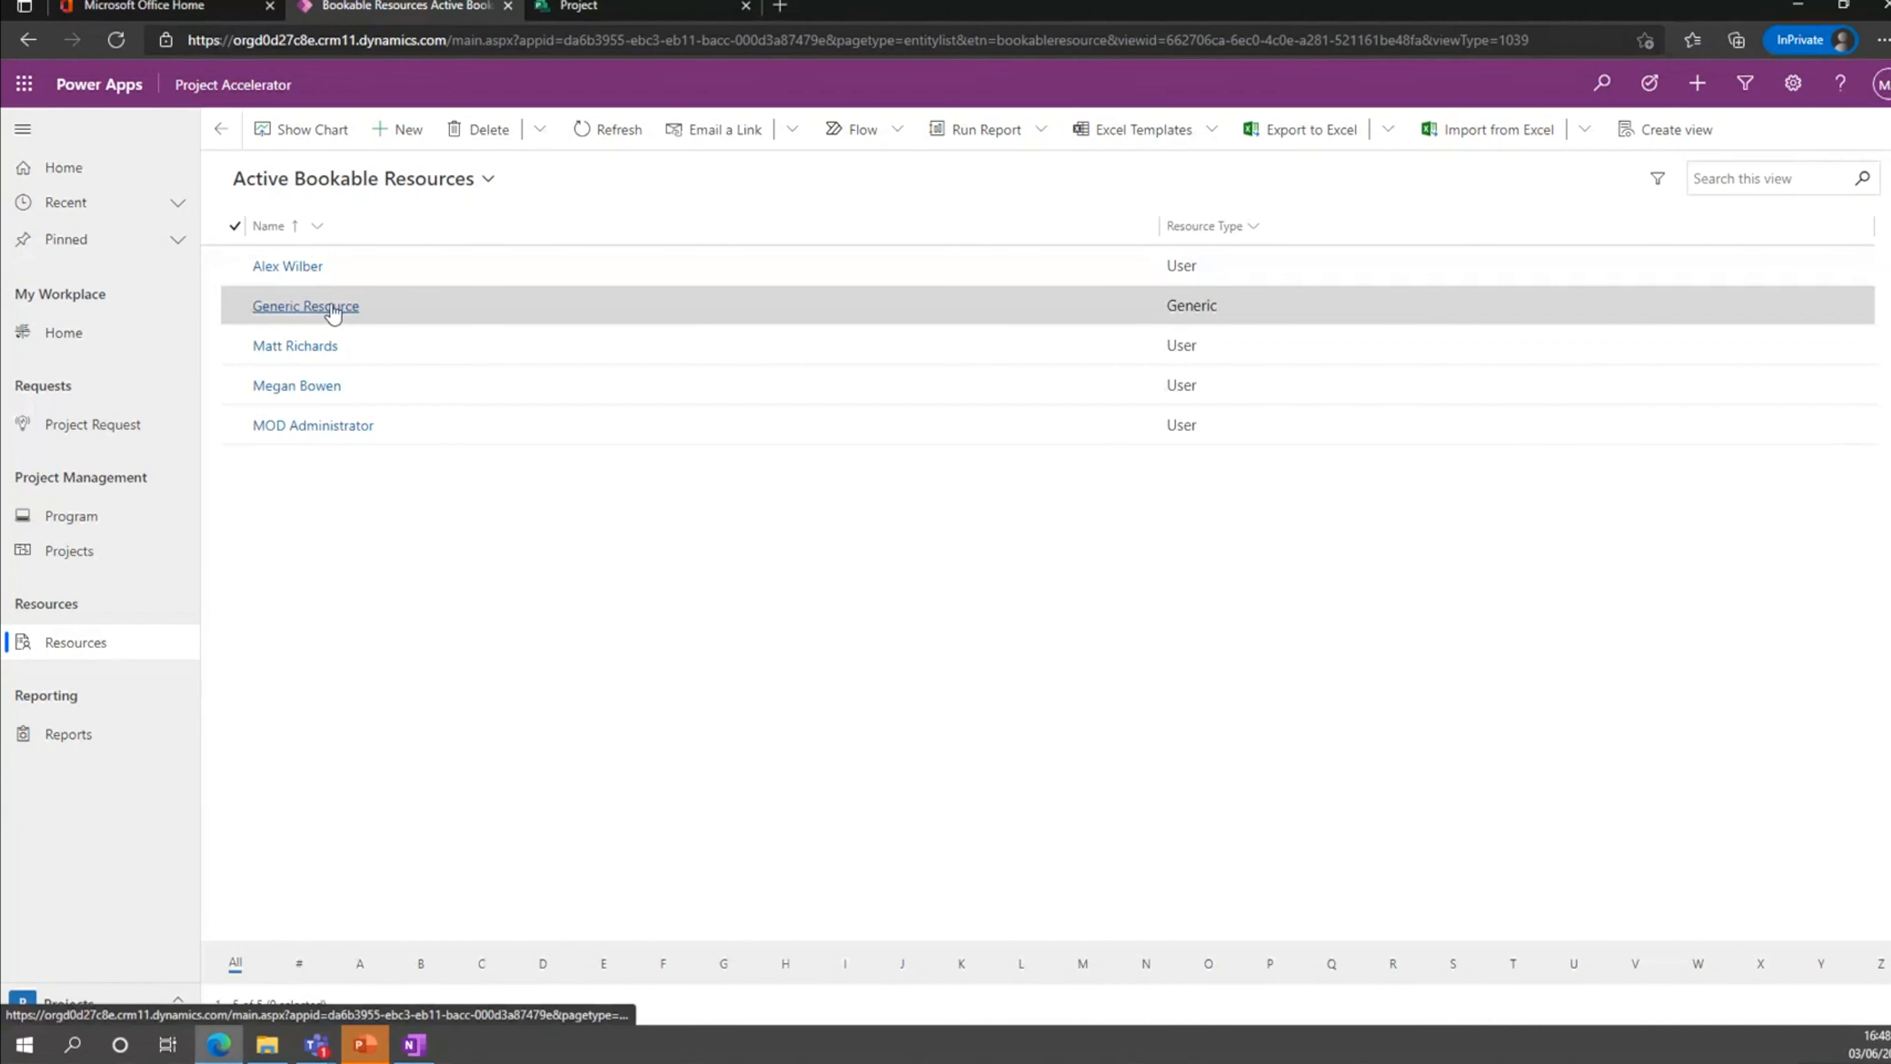
left_click(406, 127)
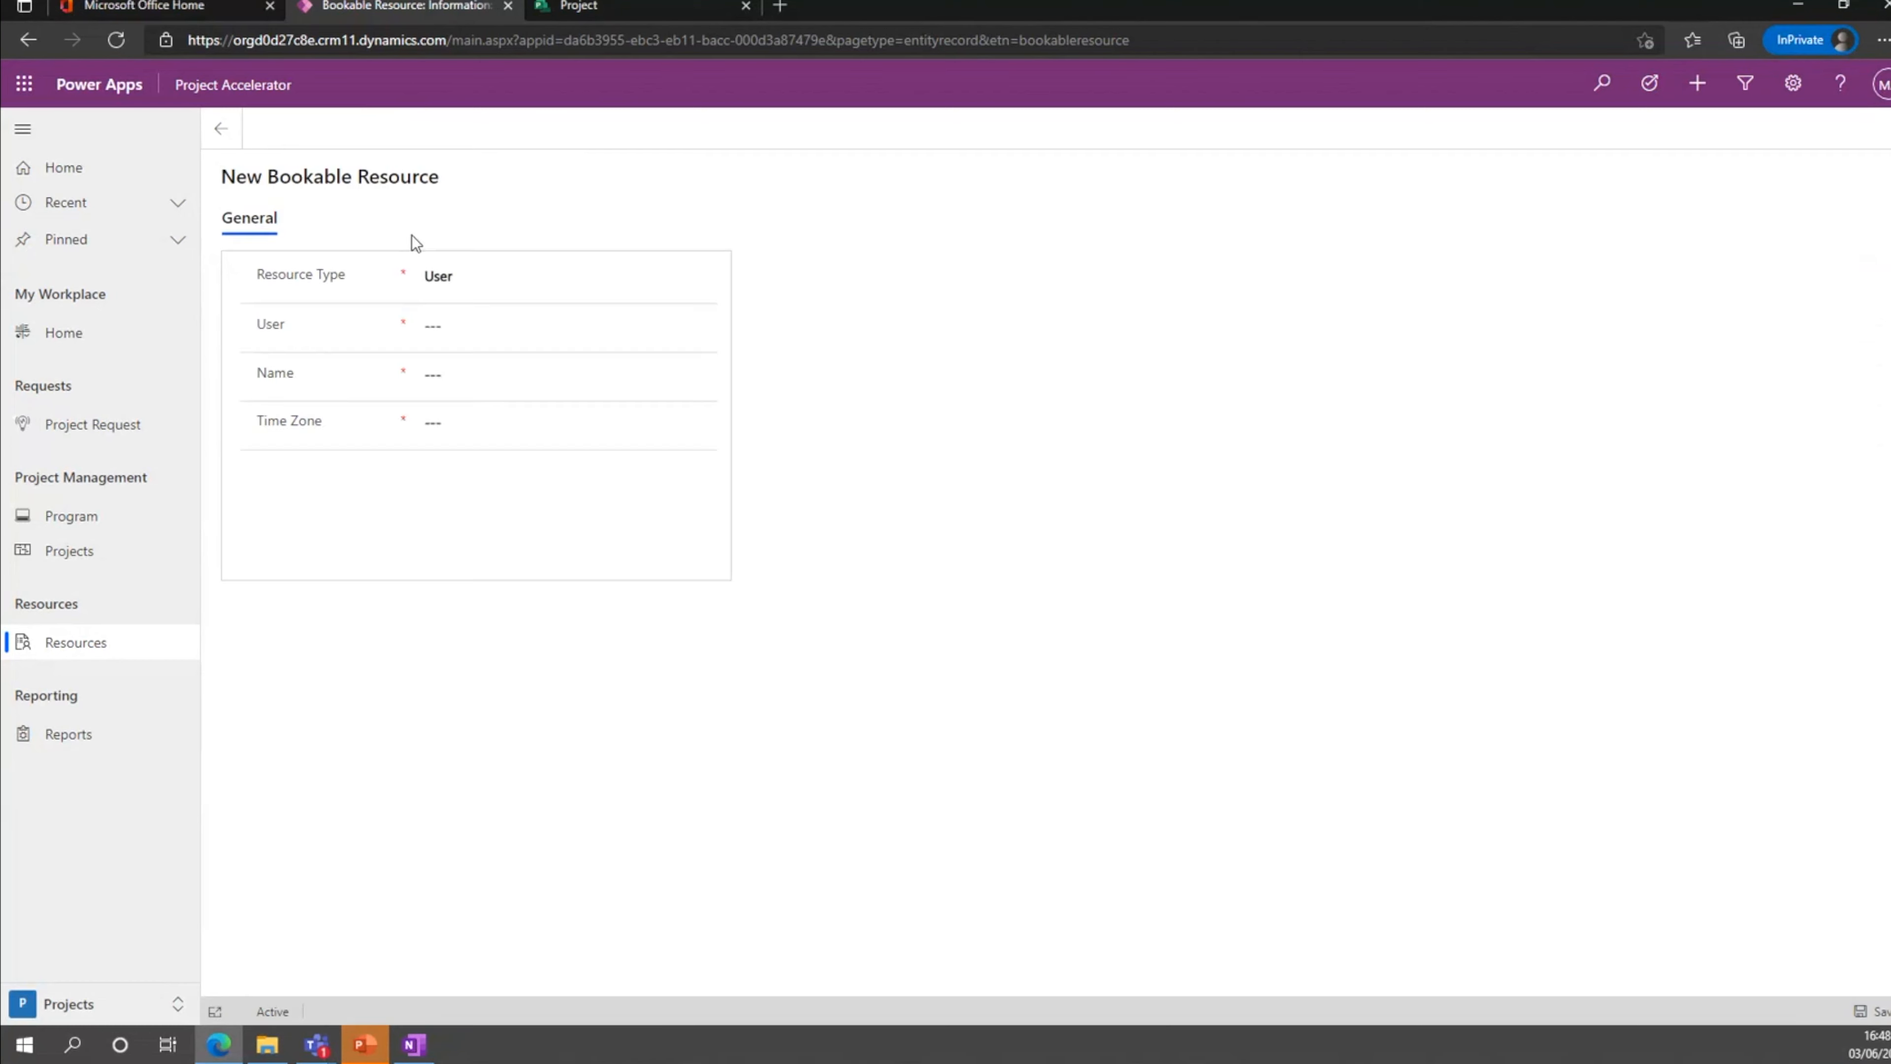
left_click(527, 277)
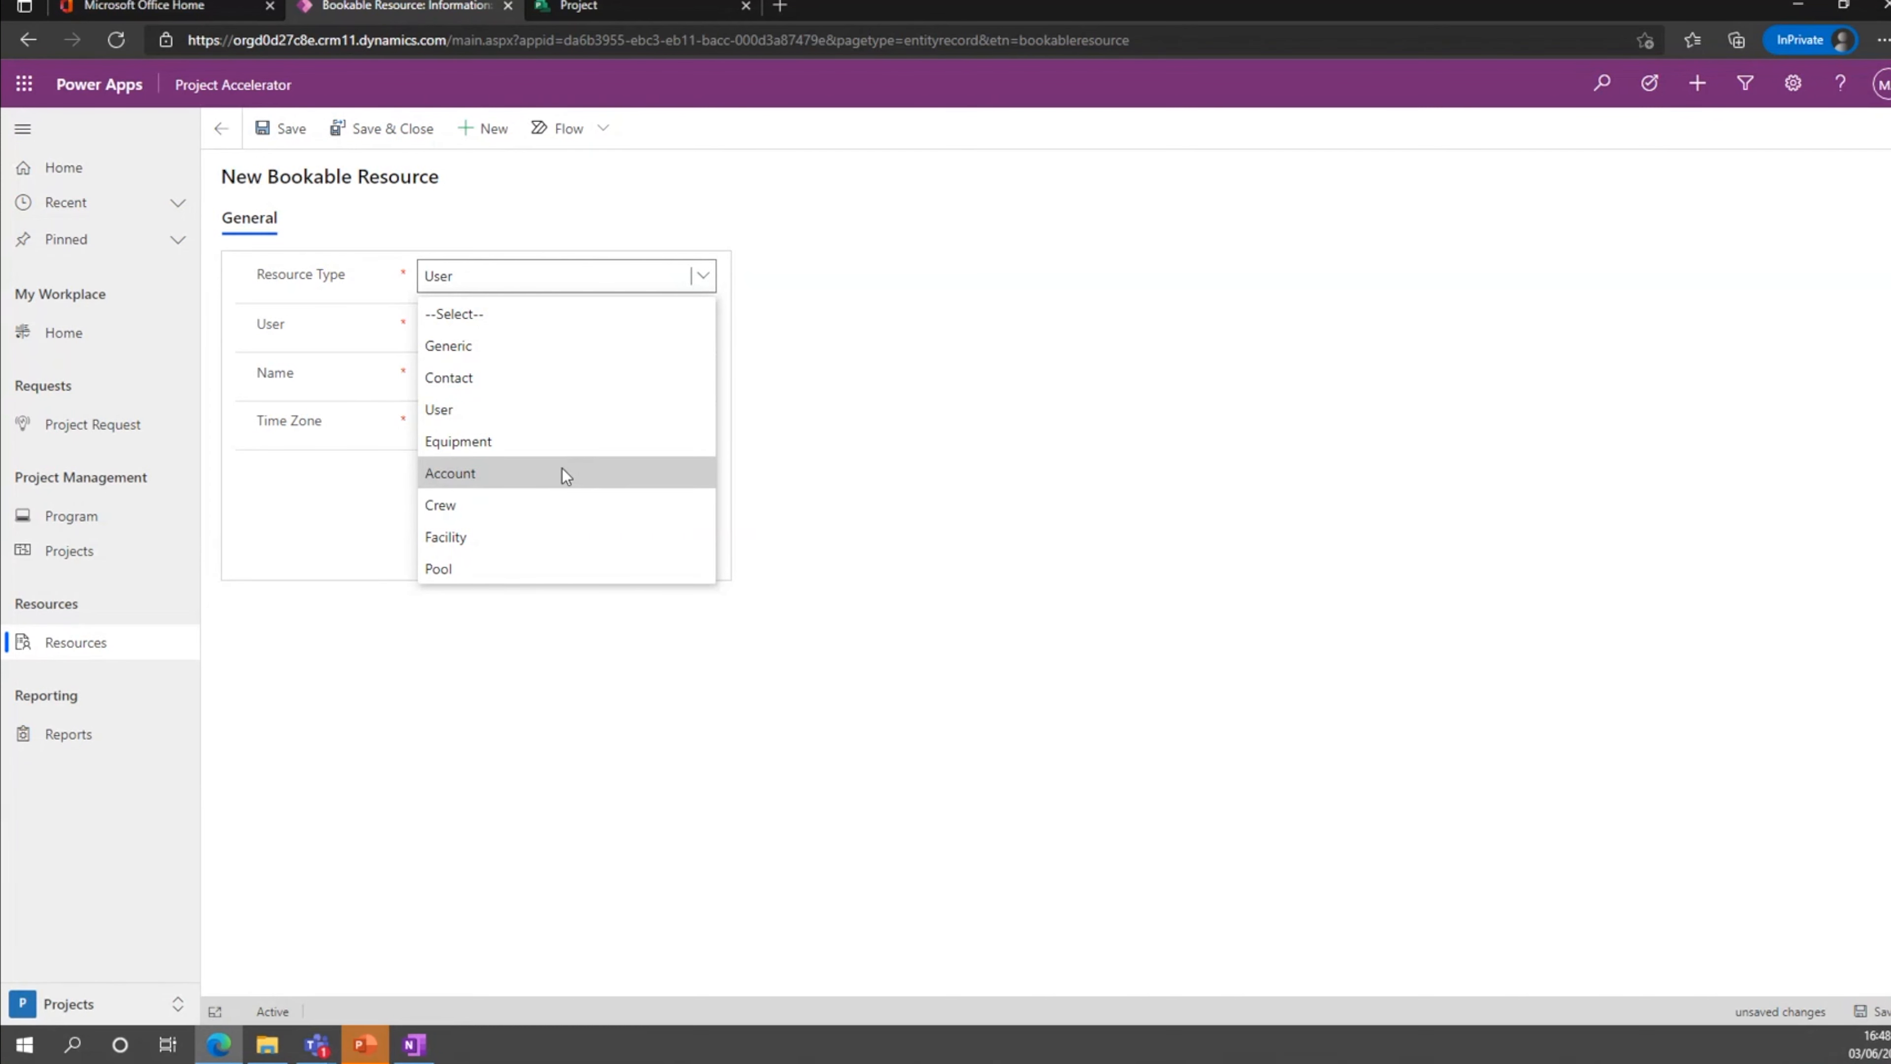
left_click(516, 767)
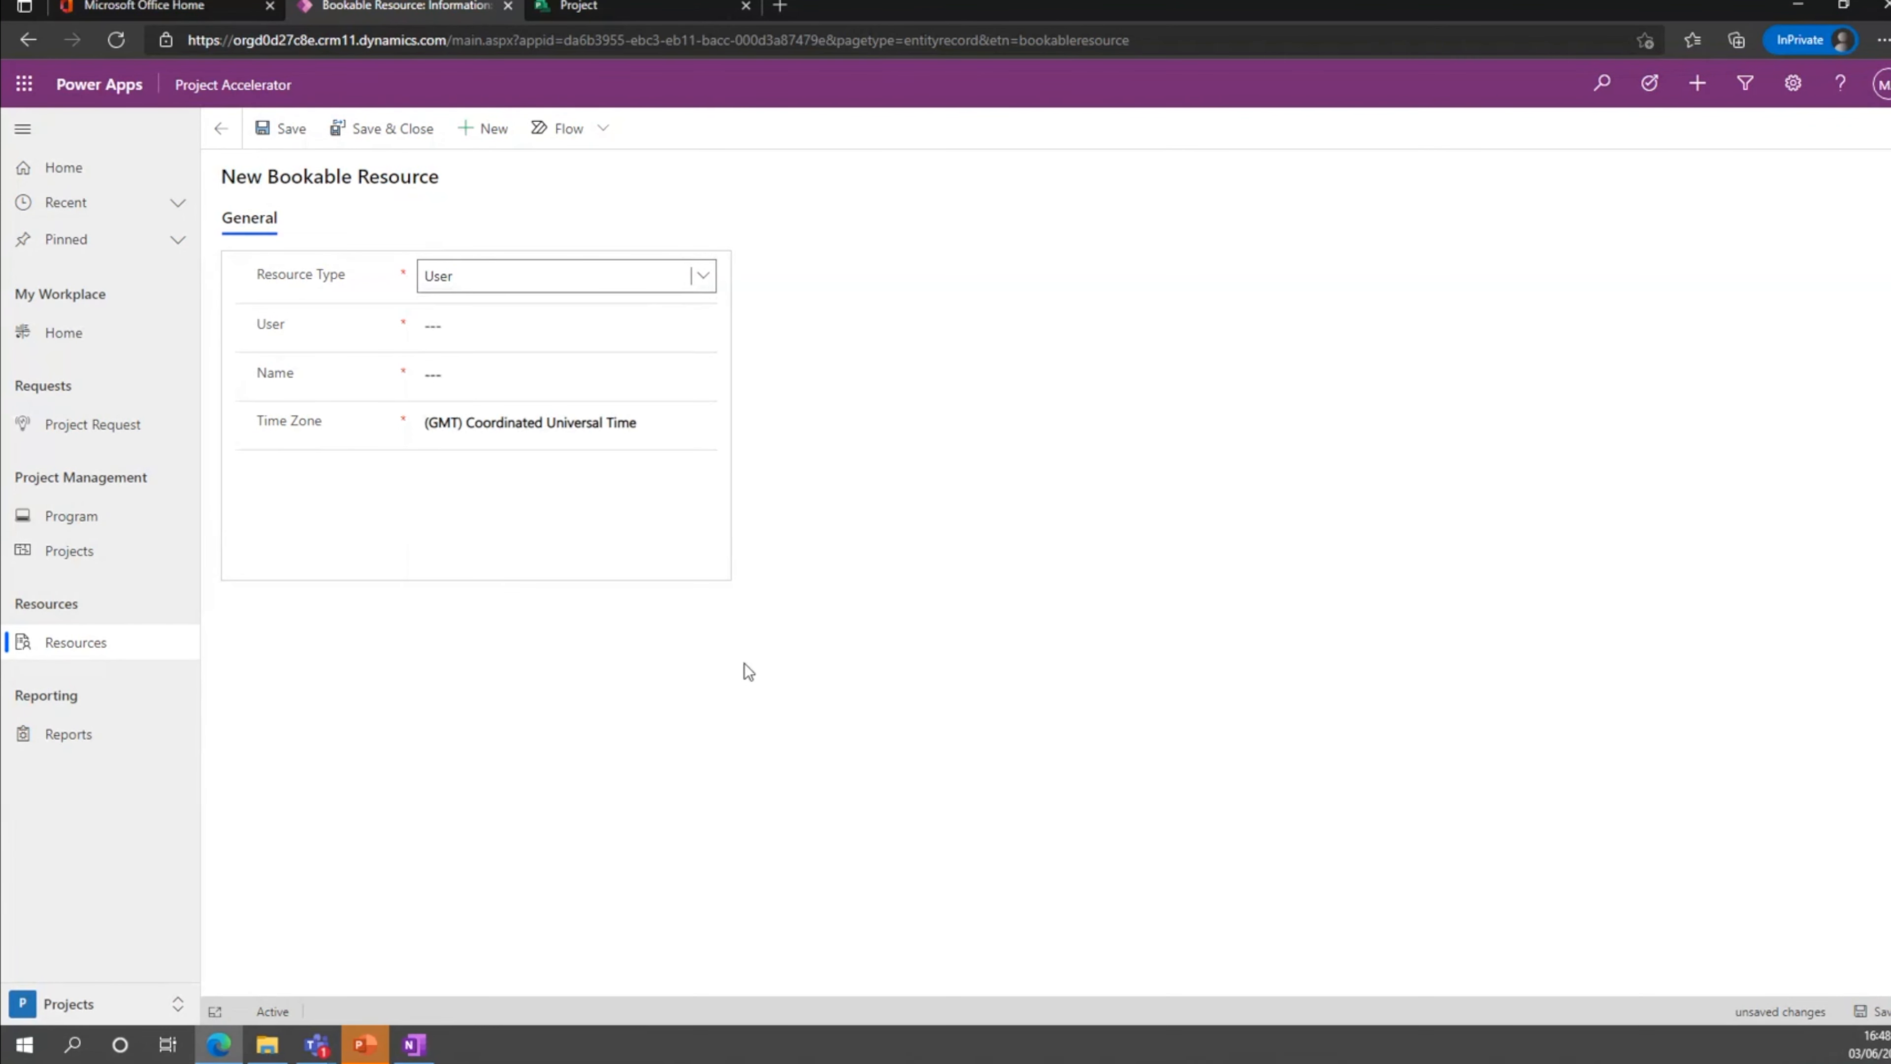
left_click(224, 133)
left_click(1076, 643)
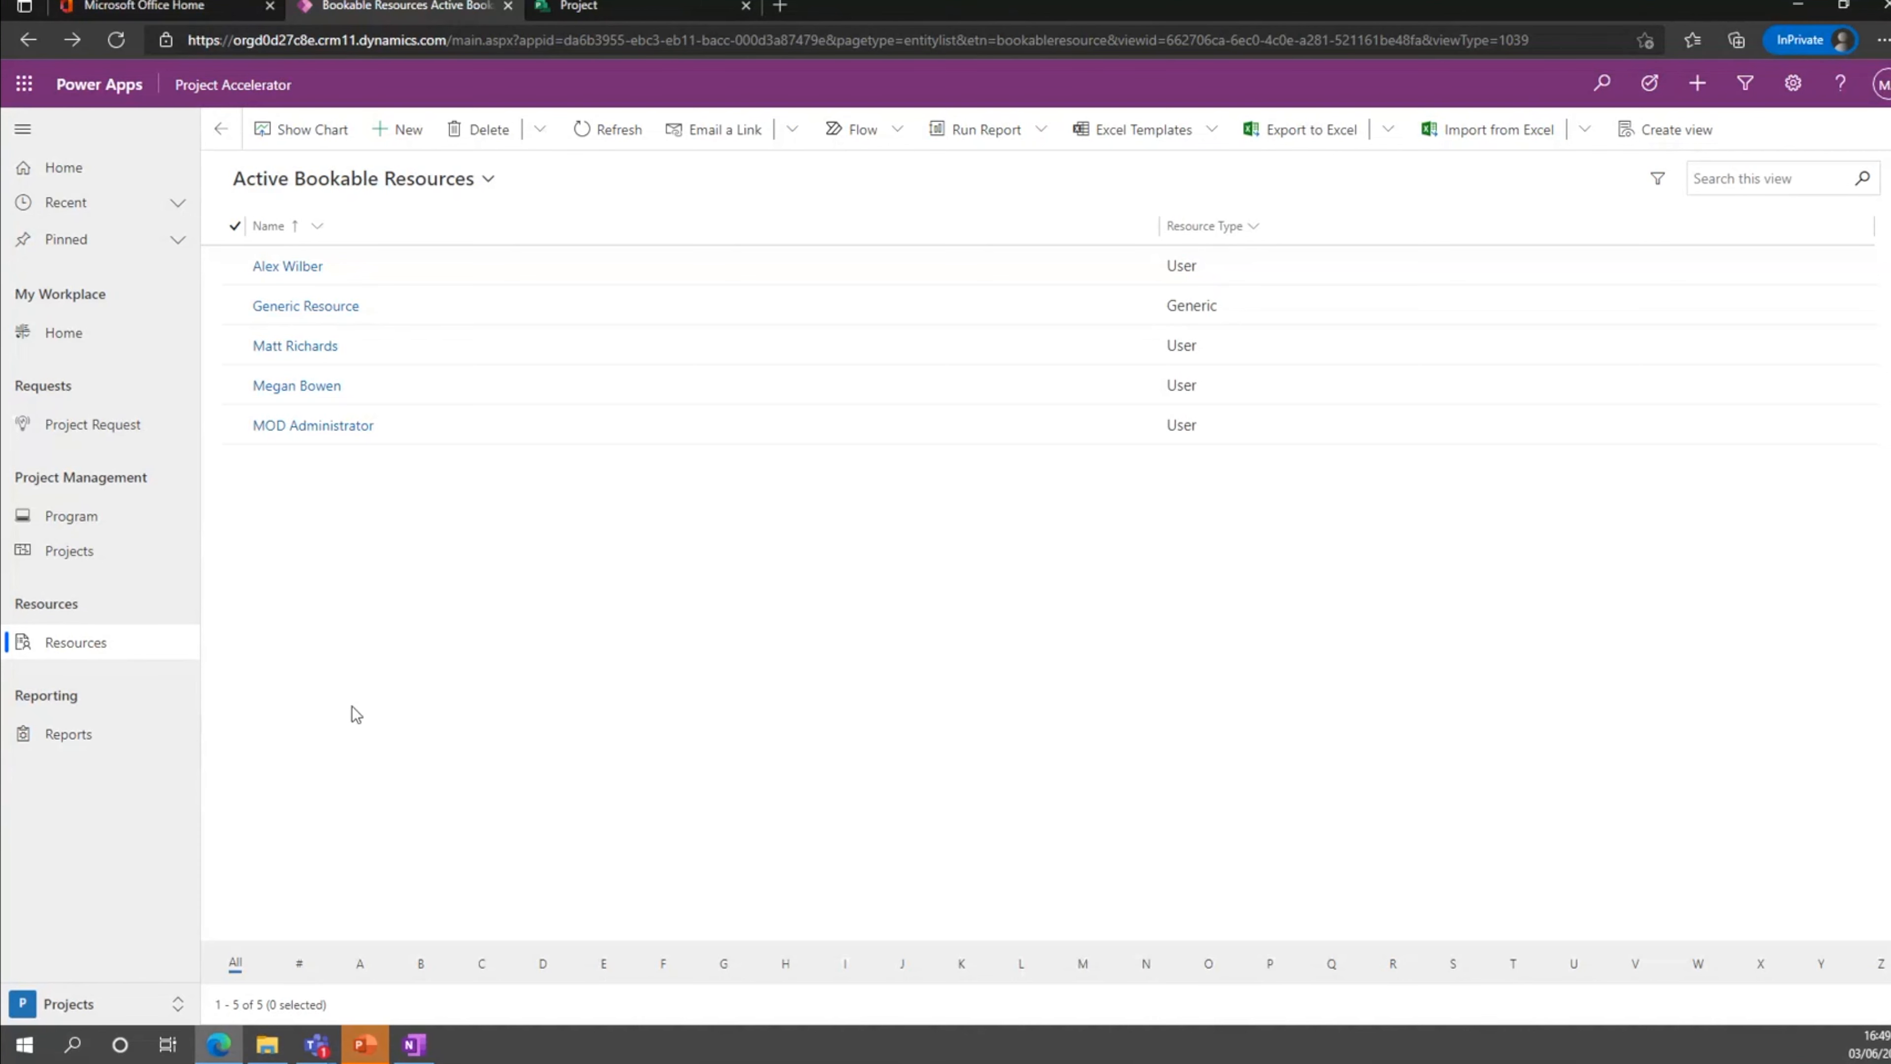
View the Reports page's guidance on Power BI integration and switch to the PowerPoint slide show.
left_click(109, 747)
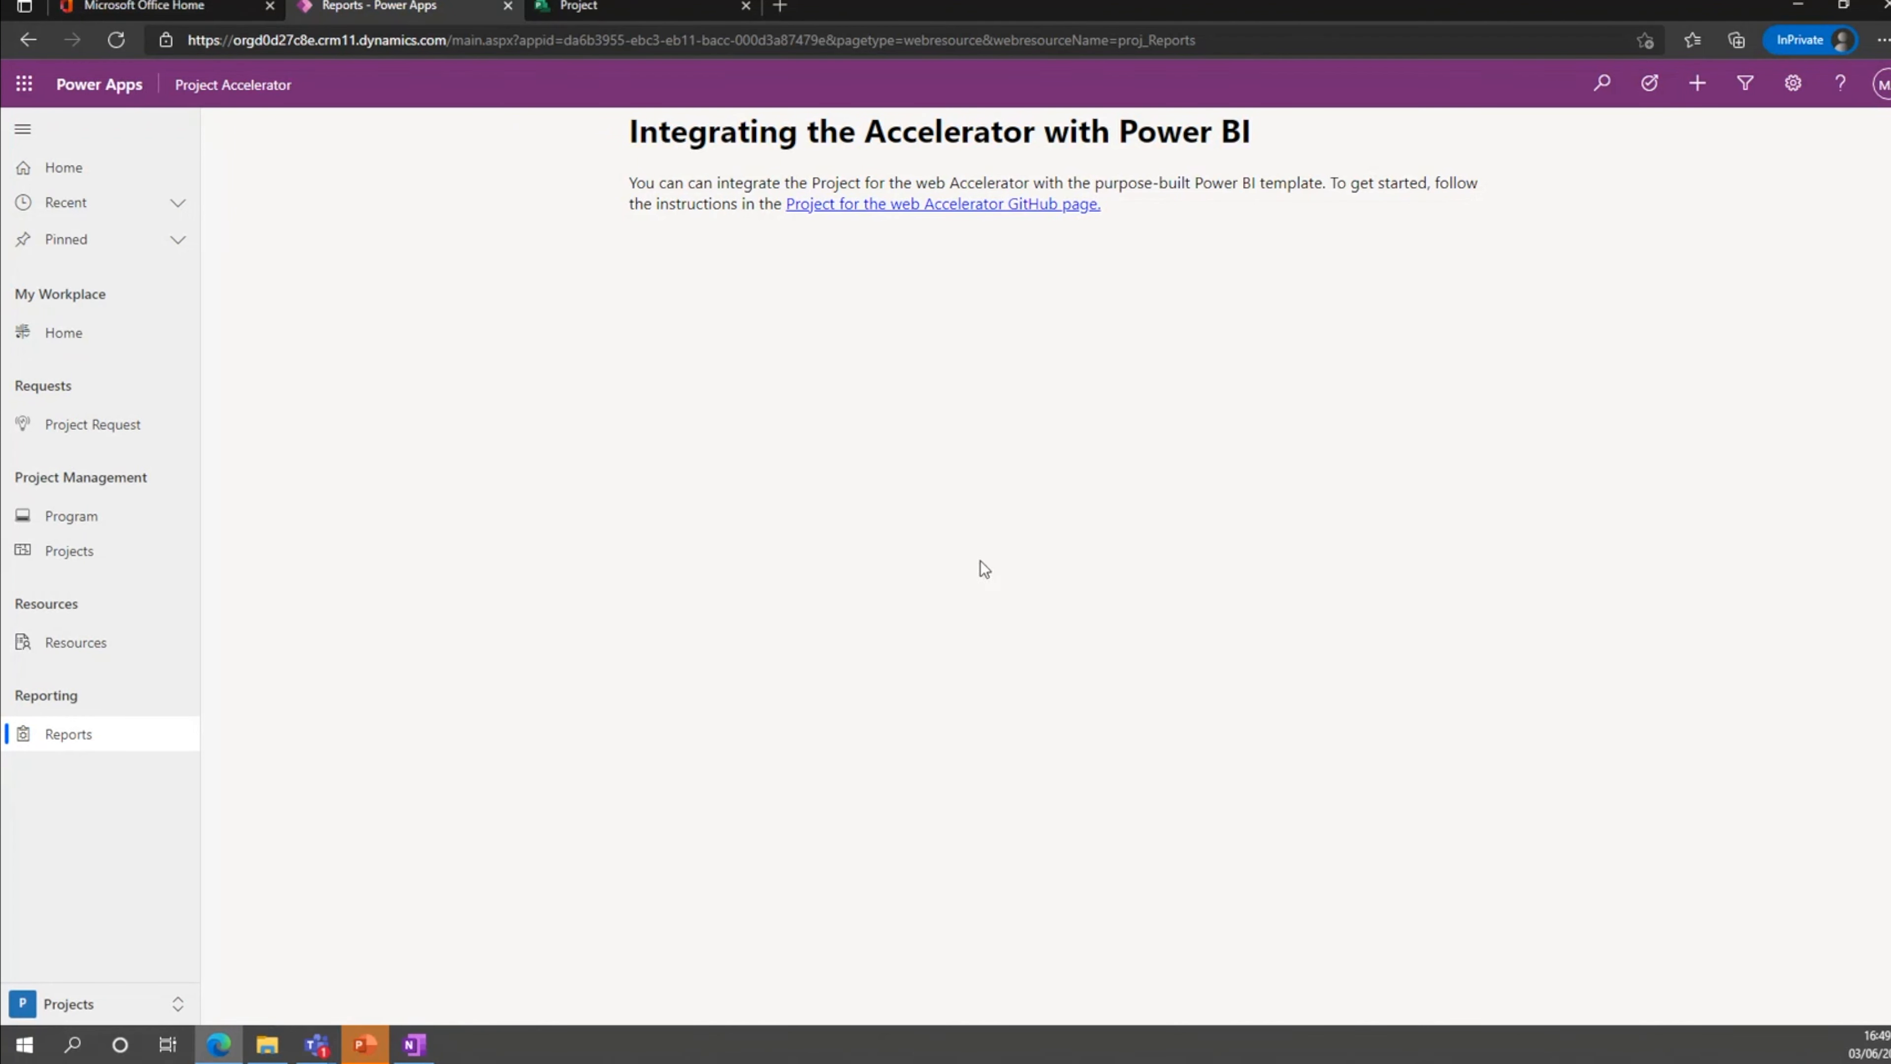
key("alt+Tab")
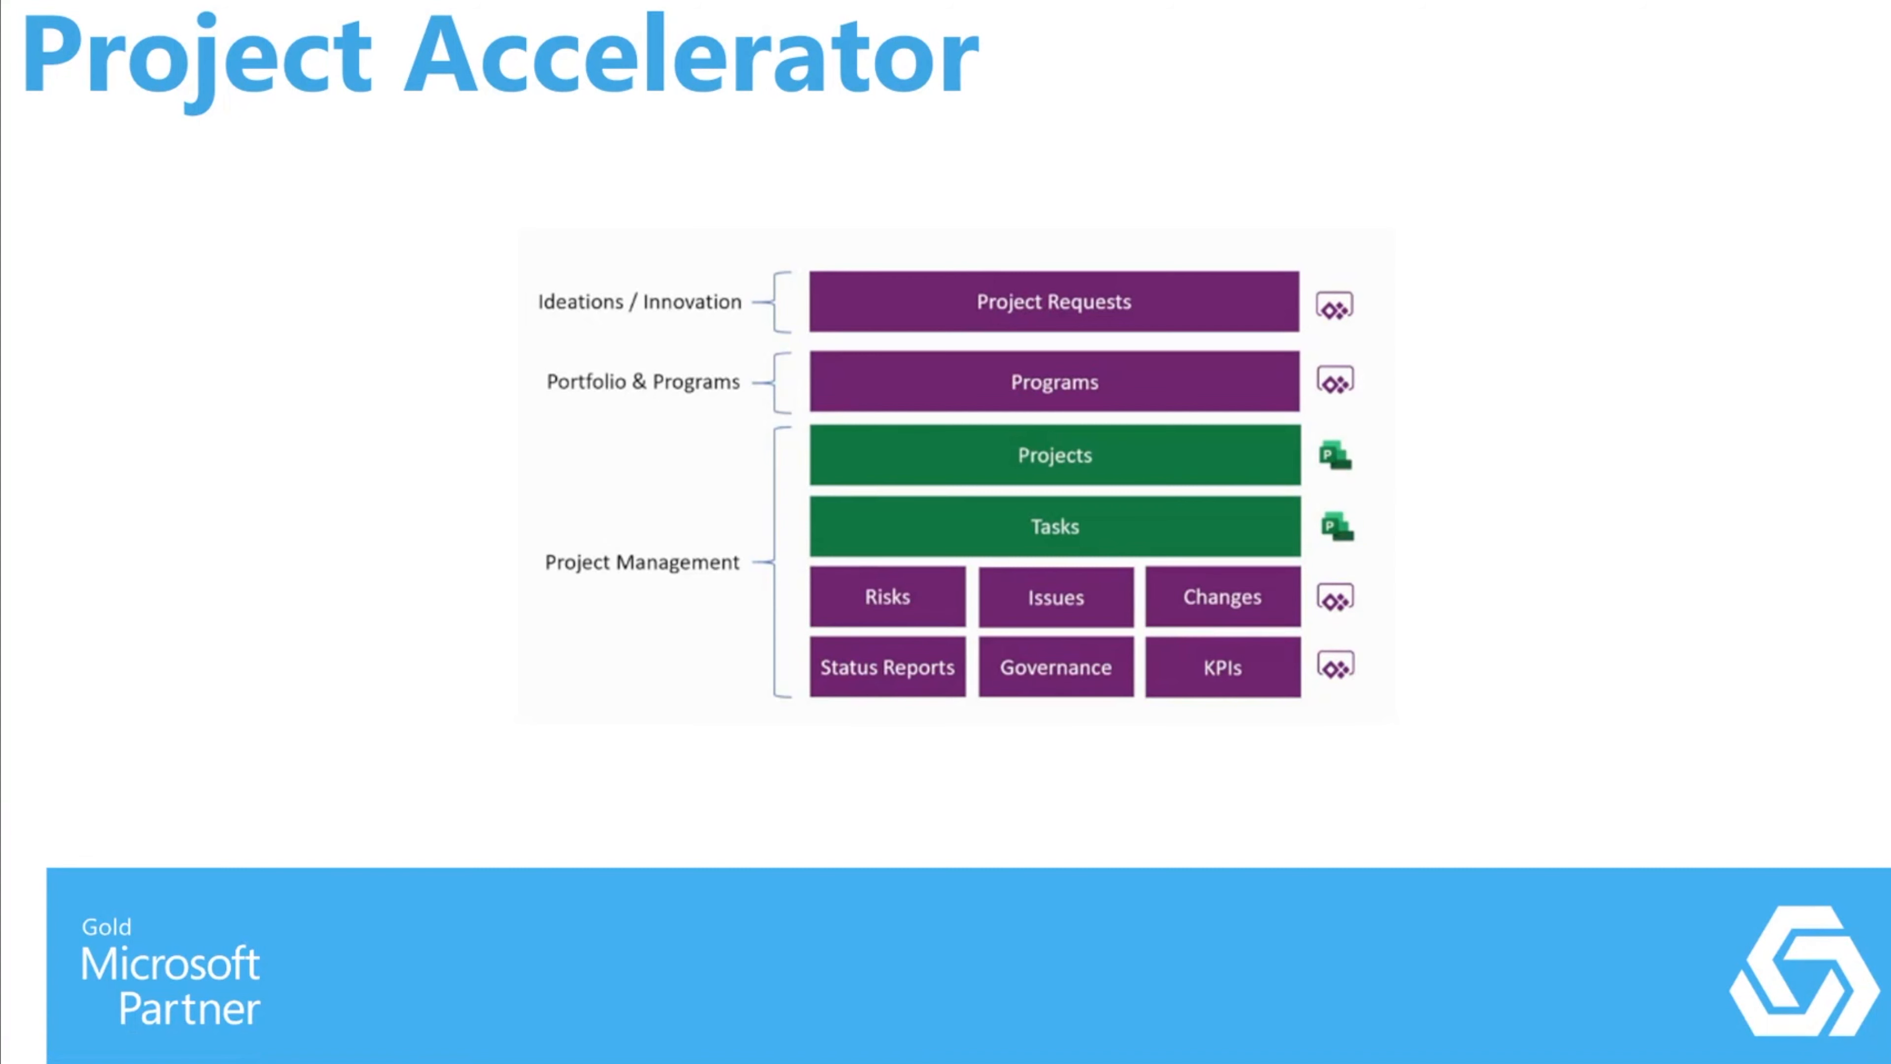
left_click_drag(945, 1063, 1890, 356)
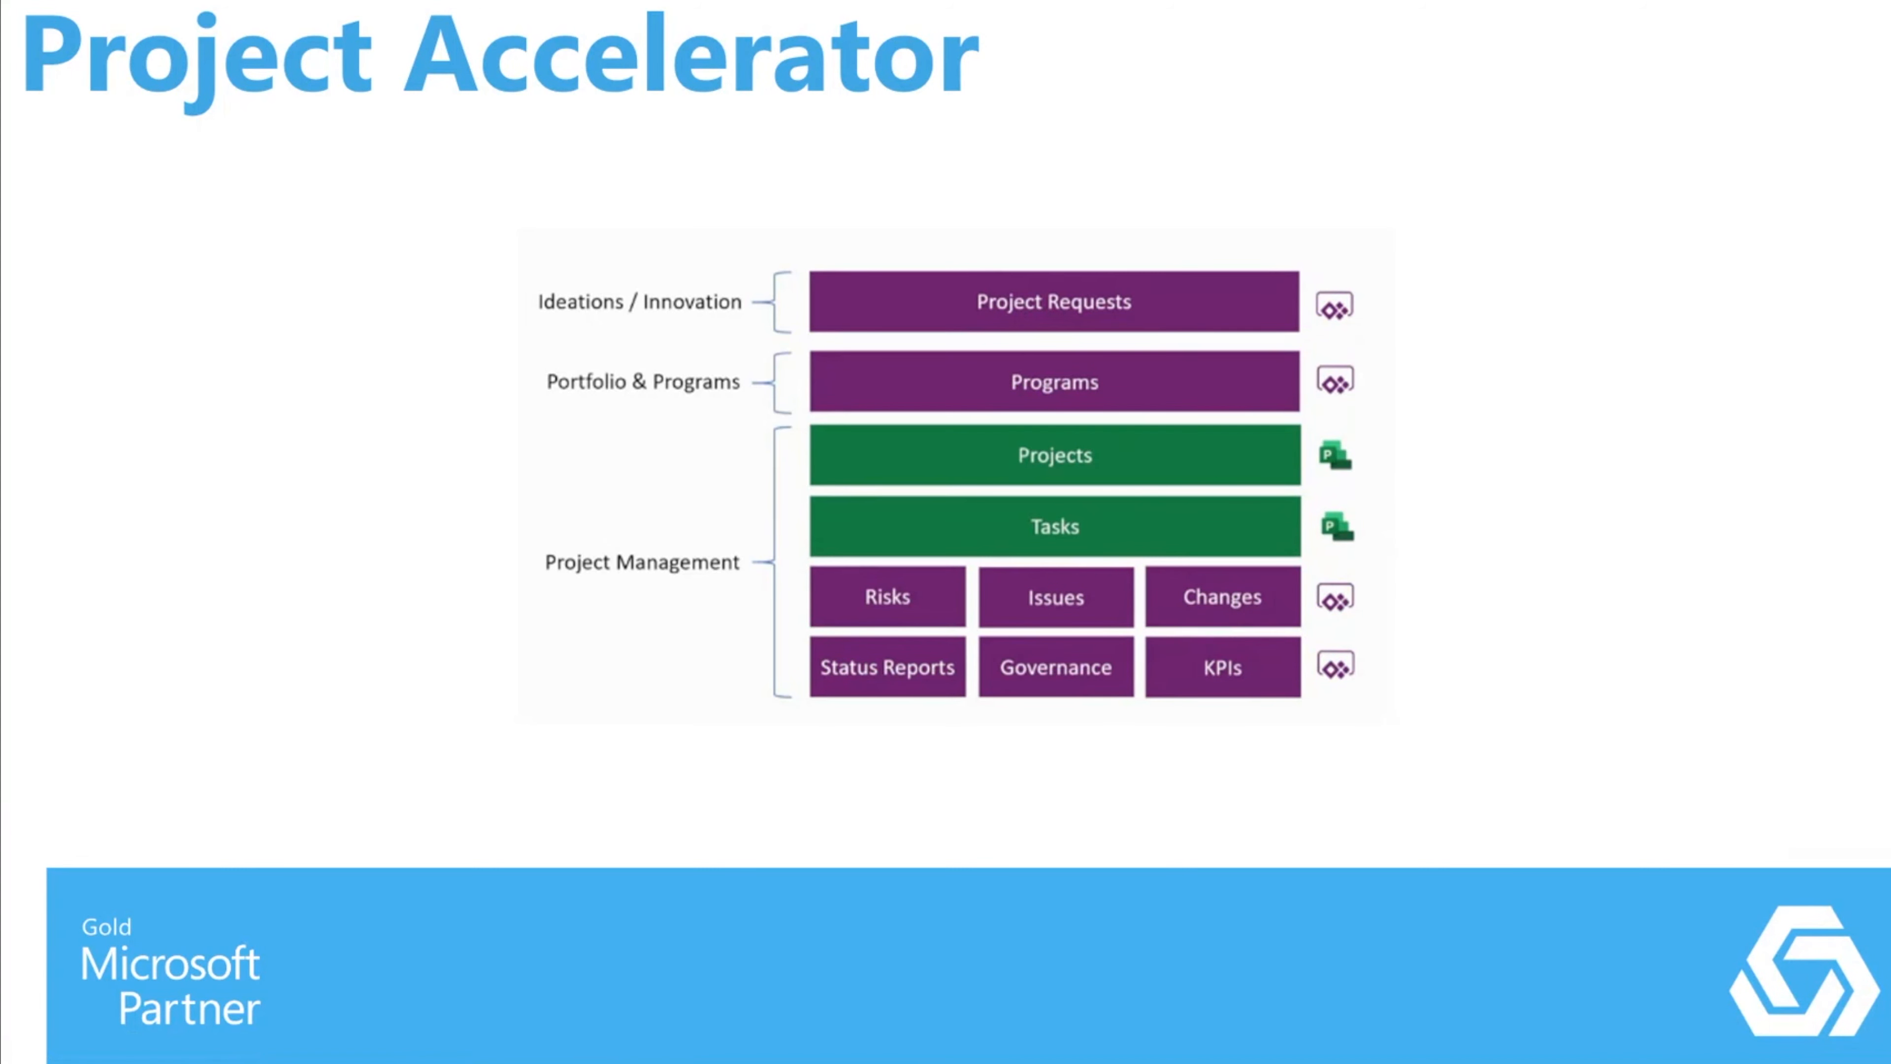
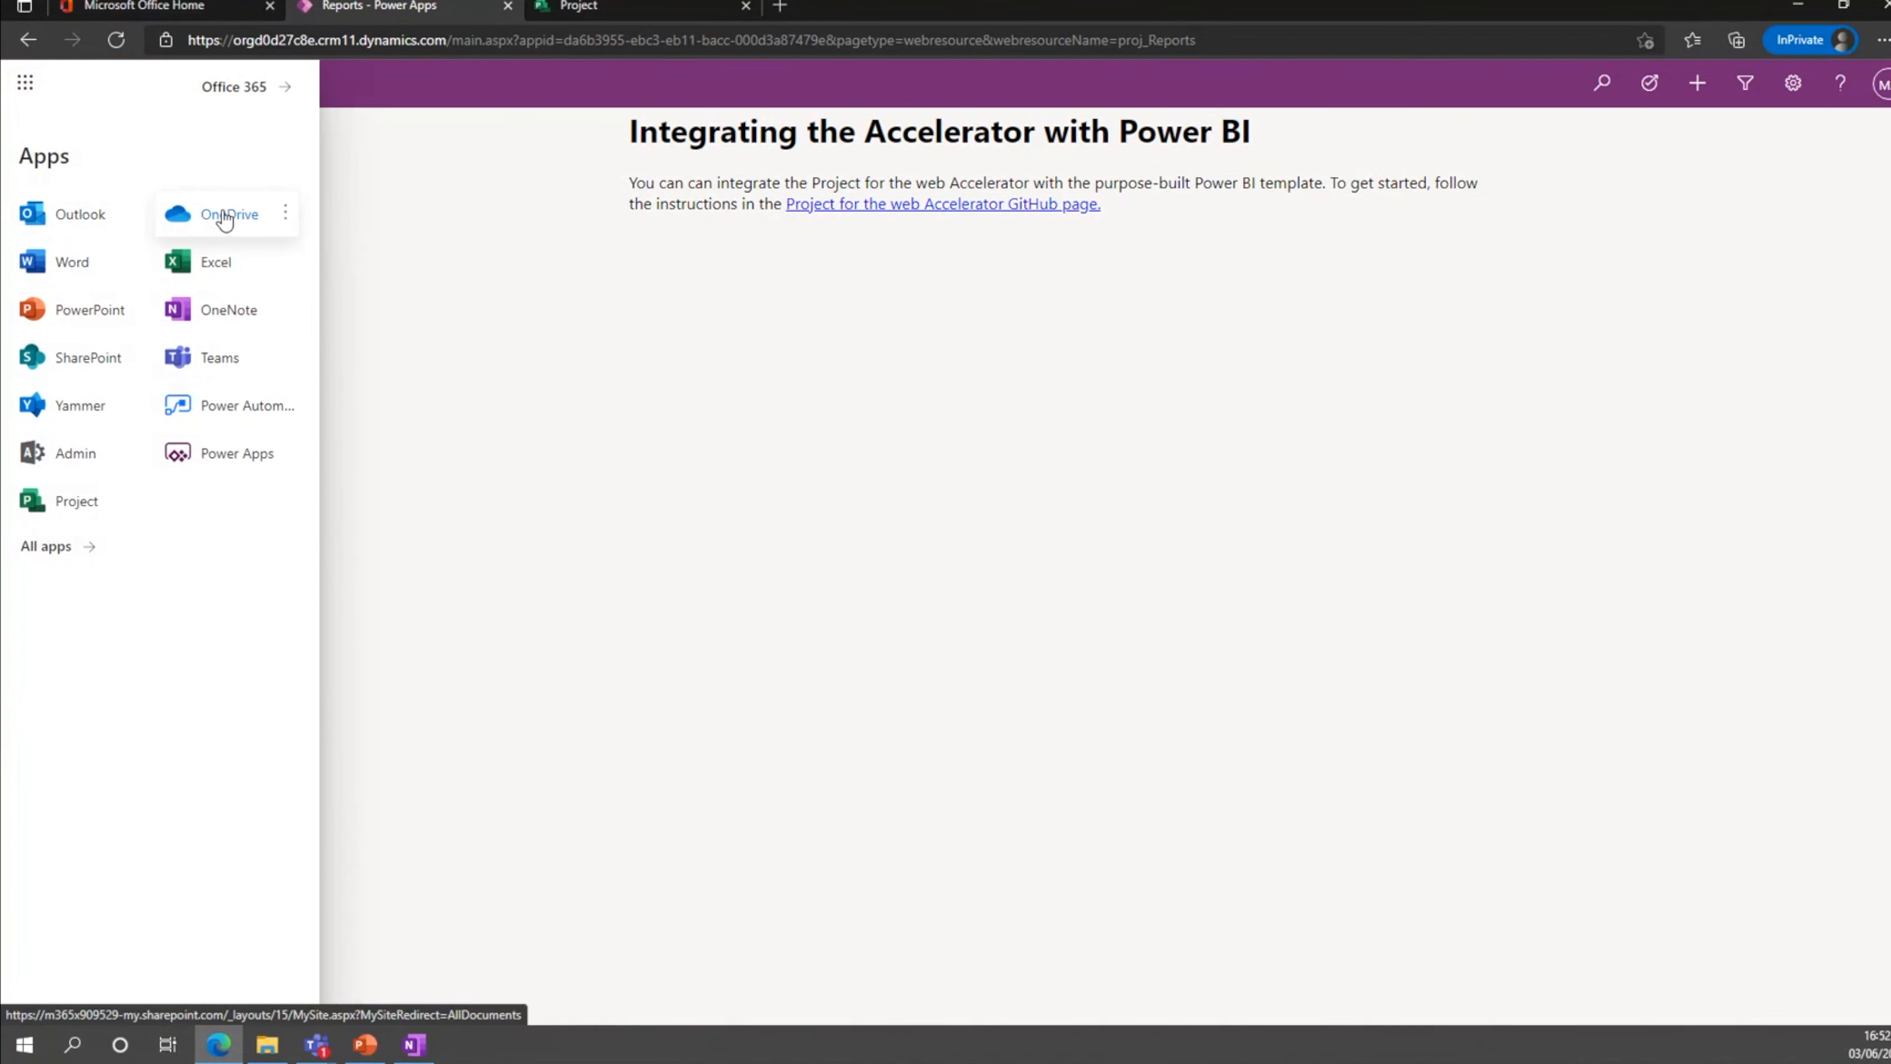
Switch to Power Apps and view the environment's list of apps and its list of solutions.
left_click(240, 453)
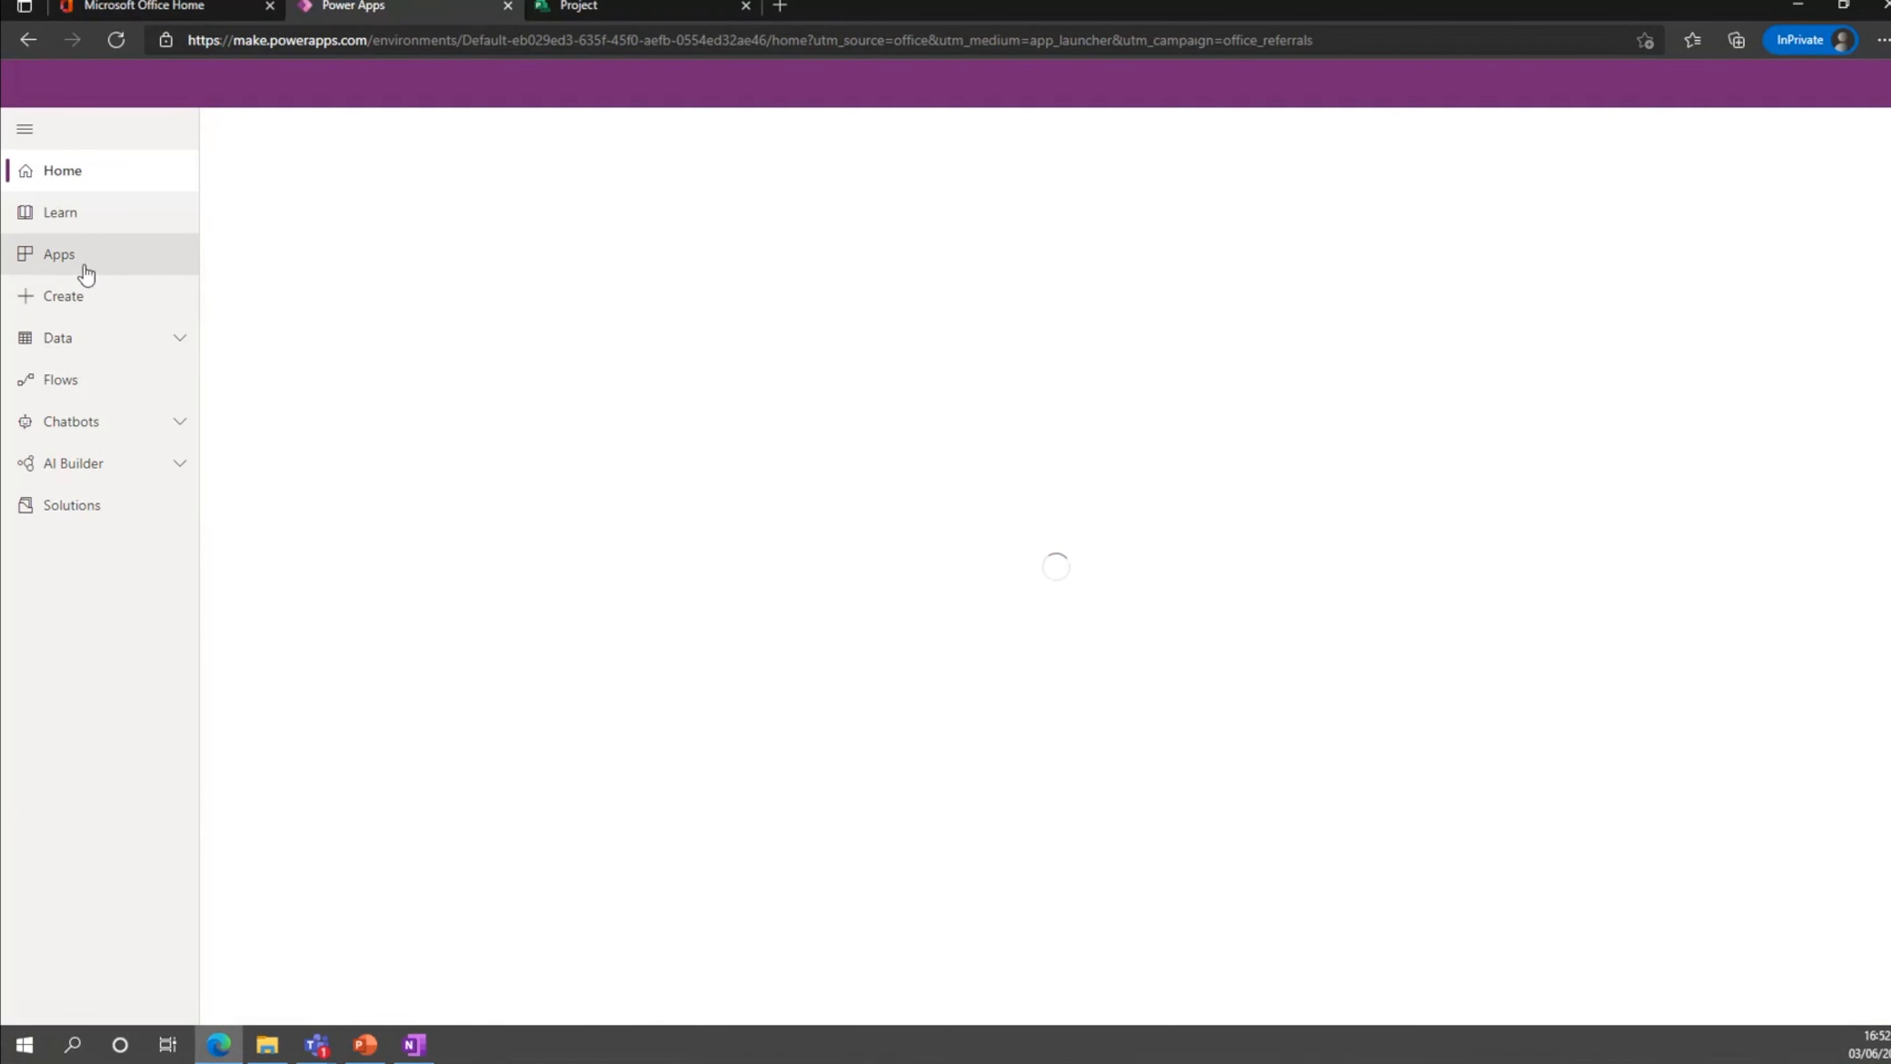
left_click(76, 262)
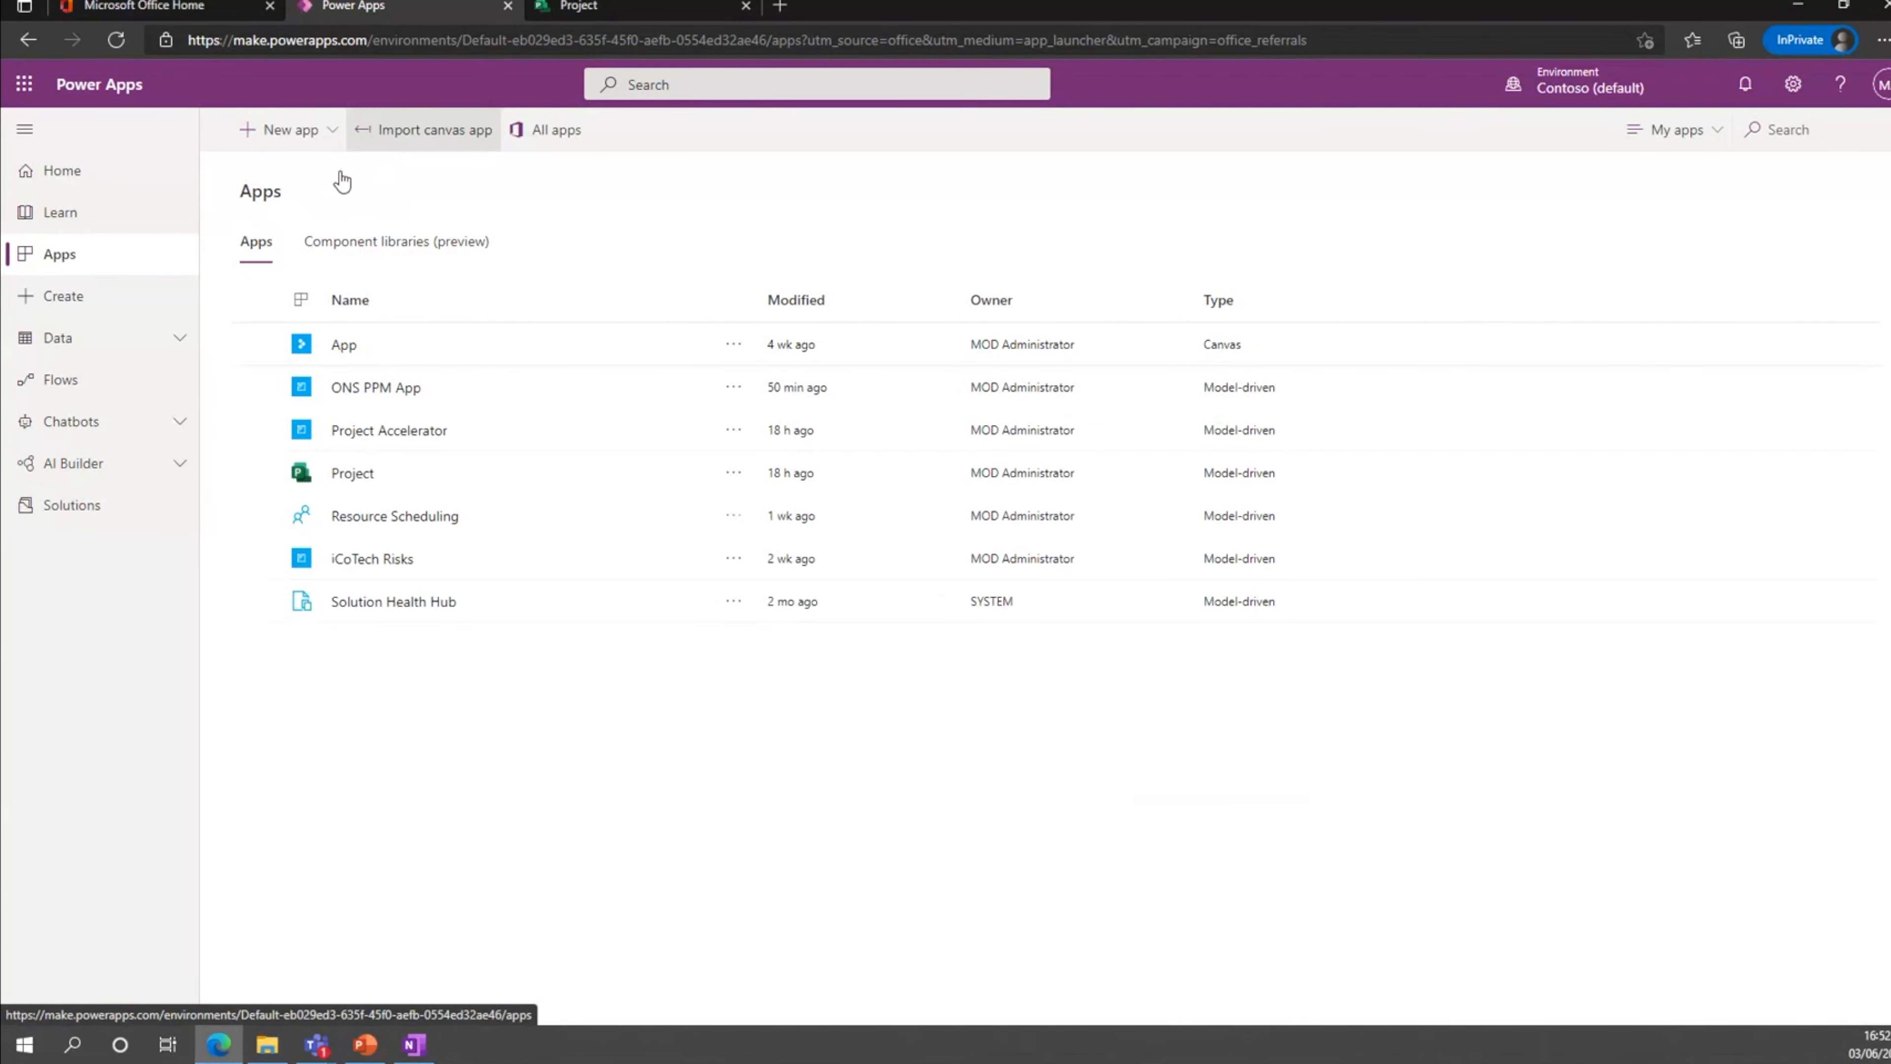
left_click(92, 522)
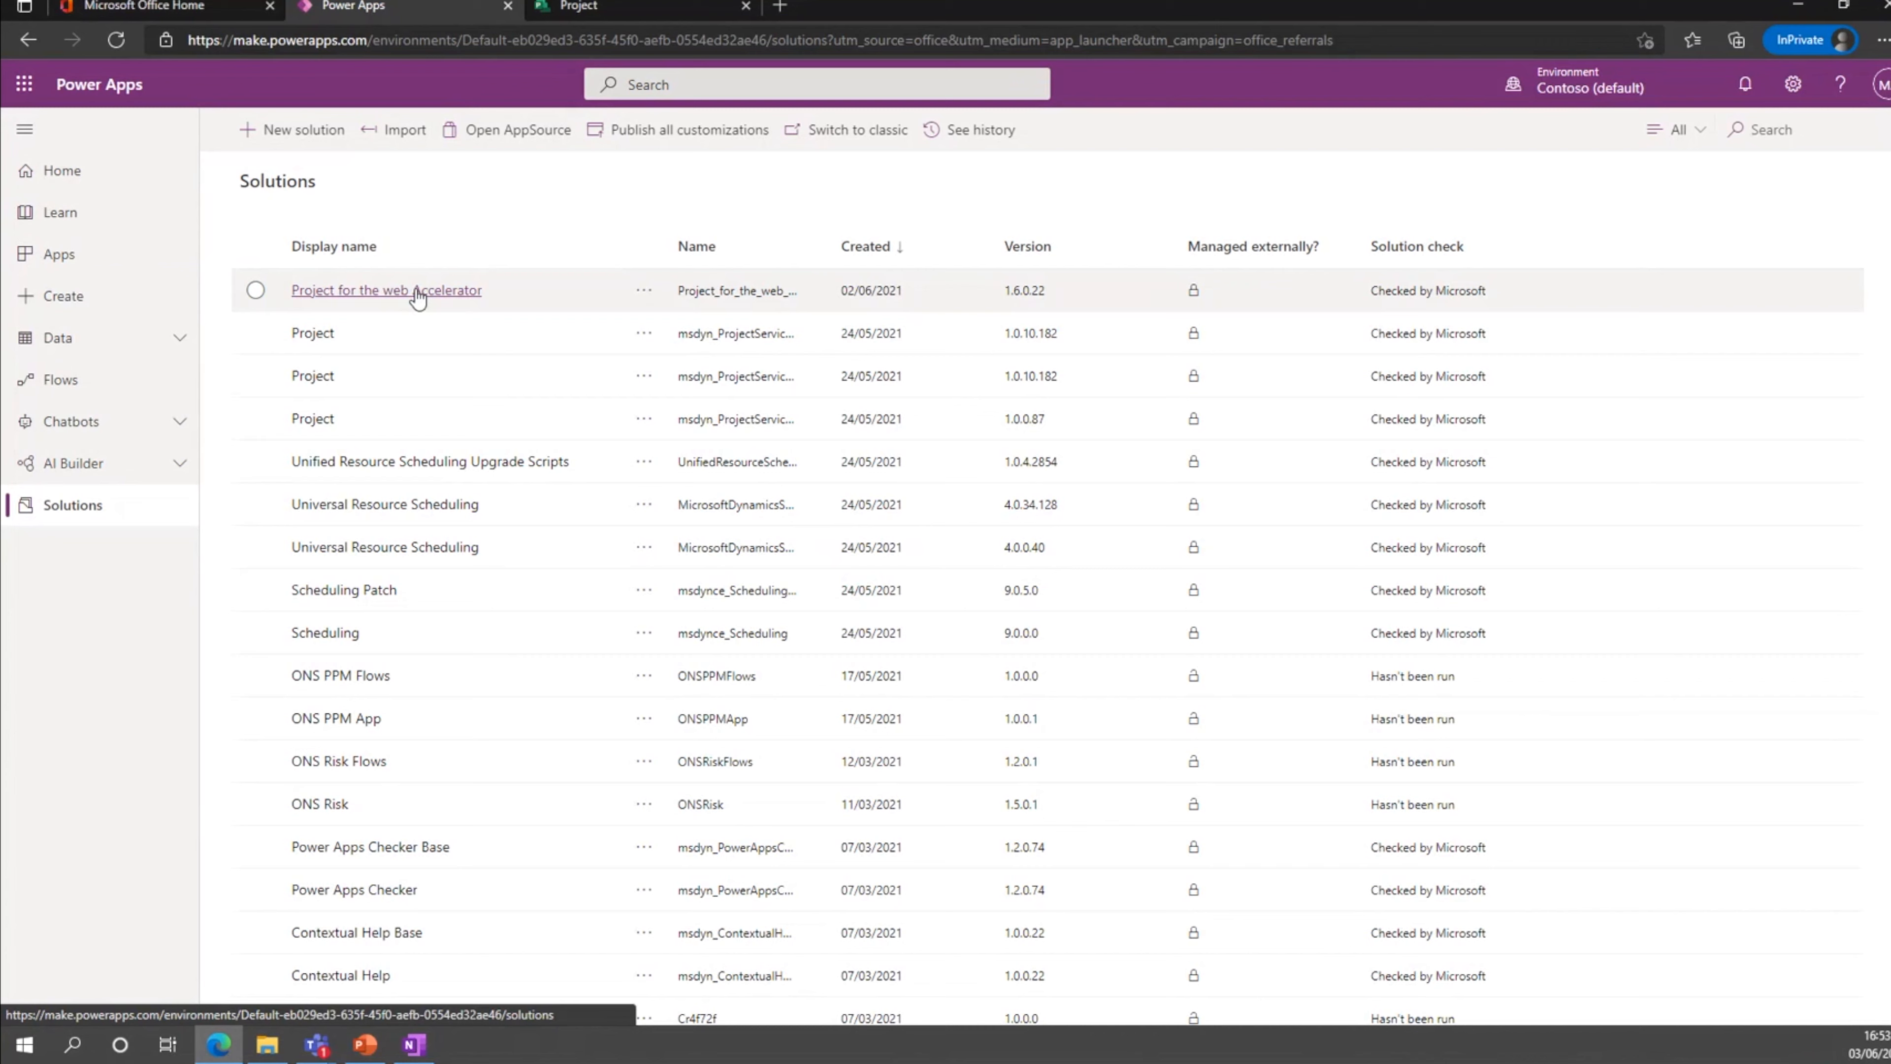
Start importing a solution, look at the file selection in Downloads, and cancel the import without choosing a file.
left_click(389, 139)
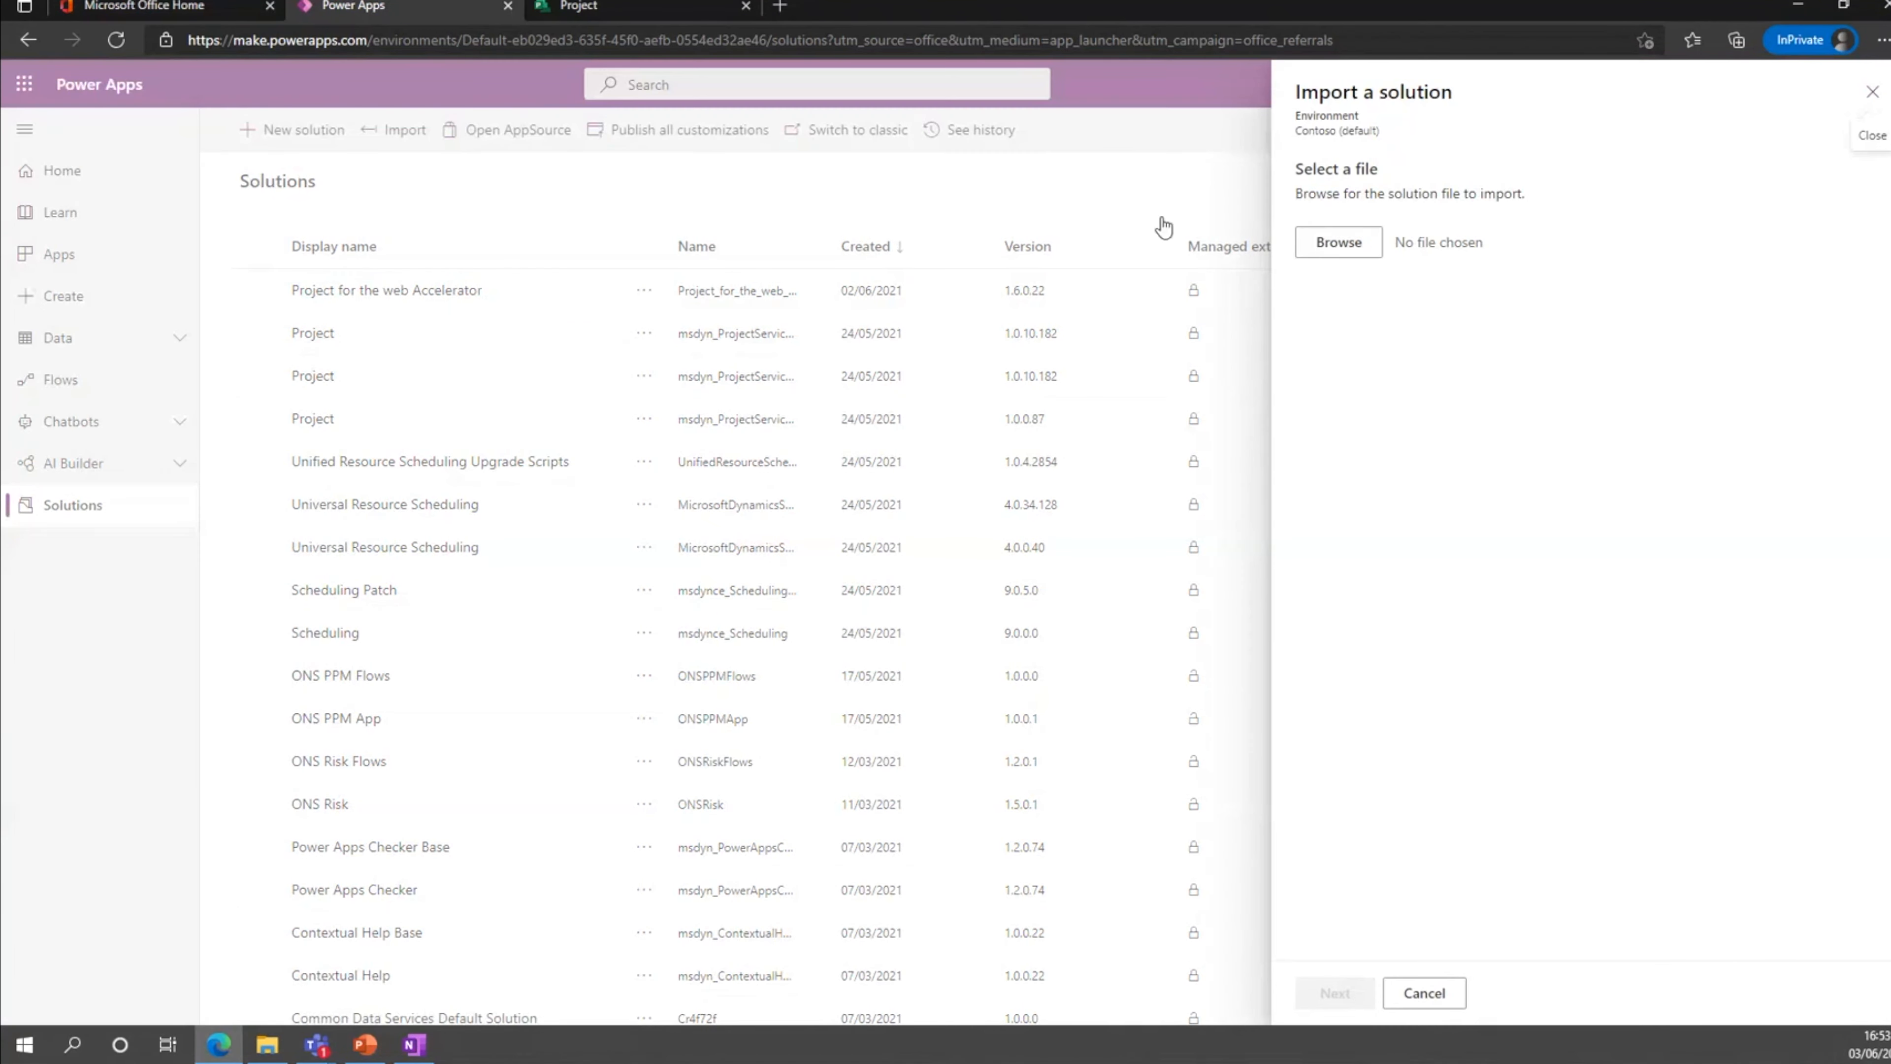
left_click(1369, 249)
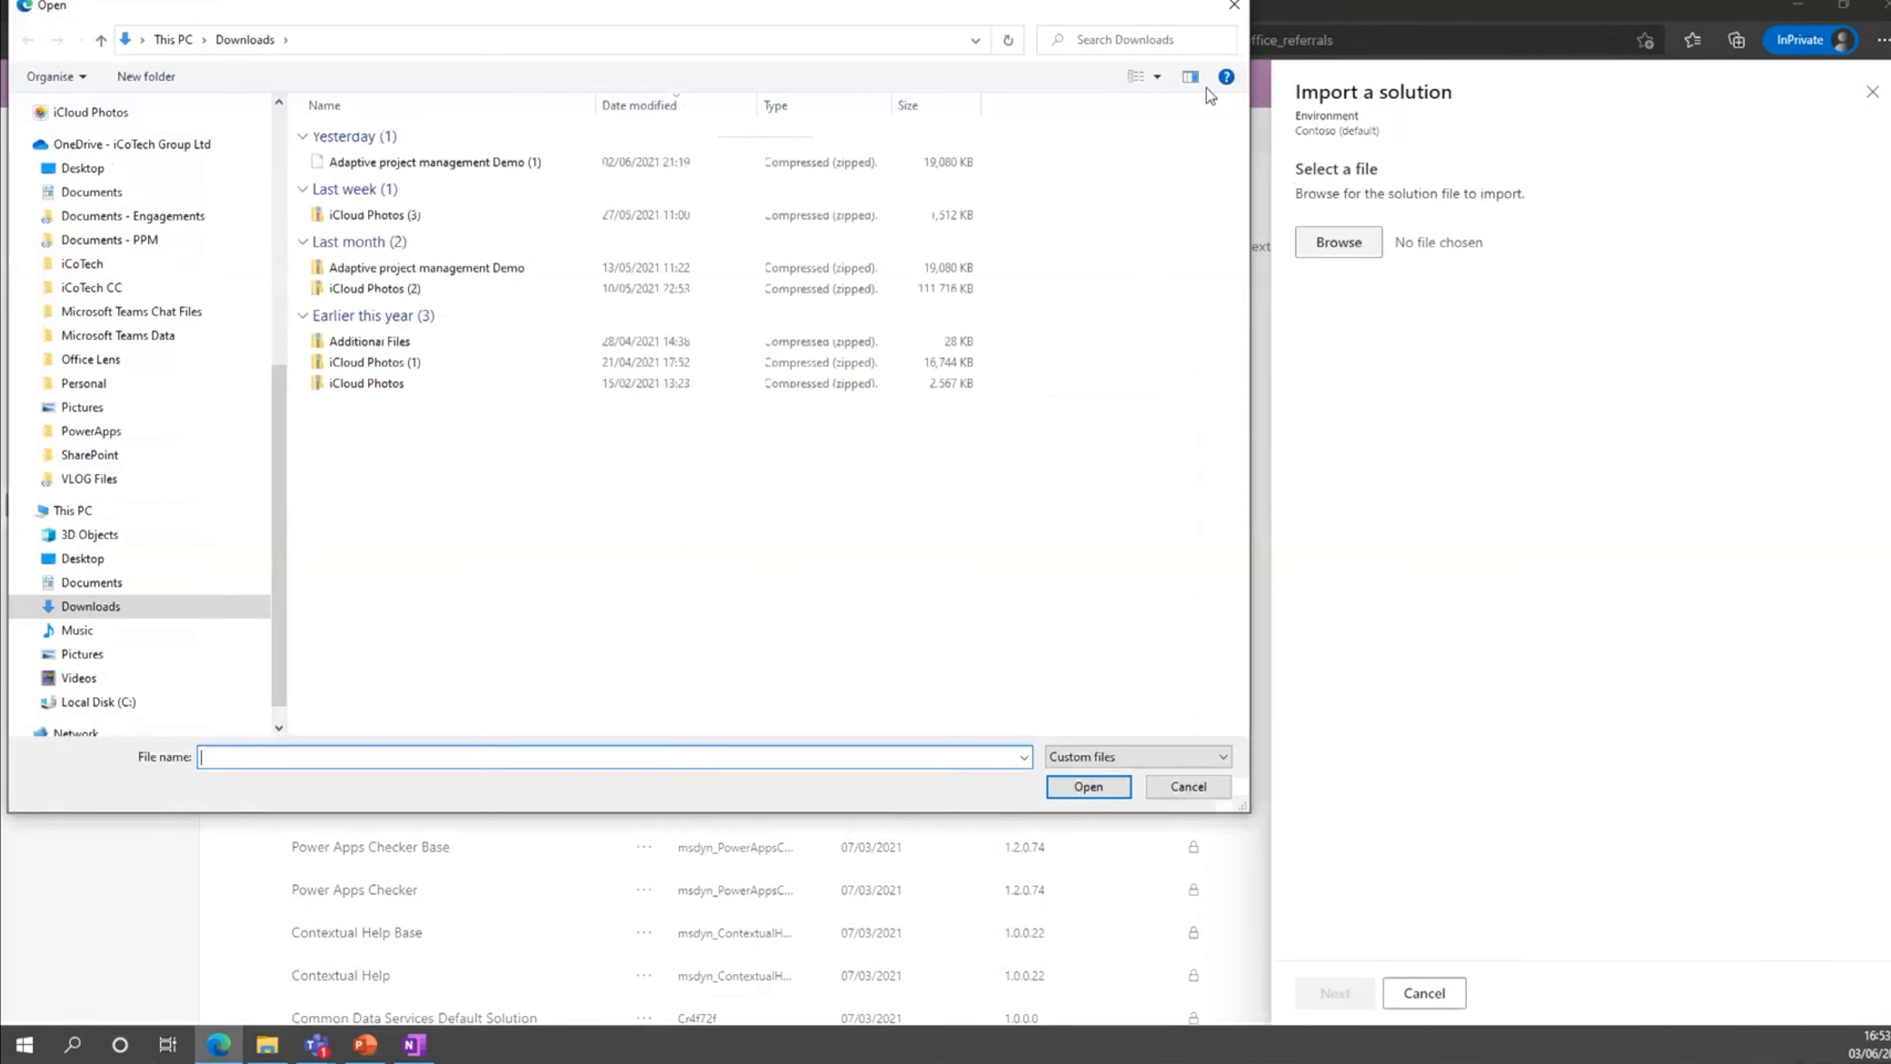
left_click(1234, 7)
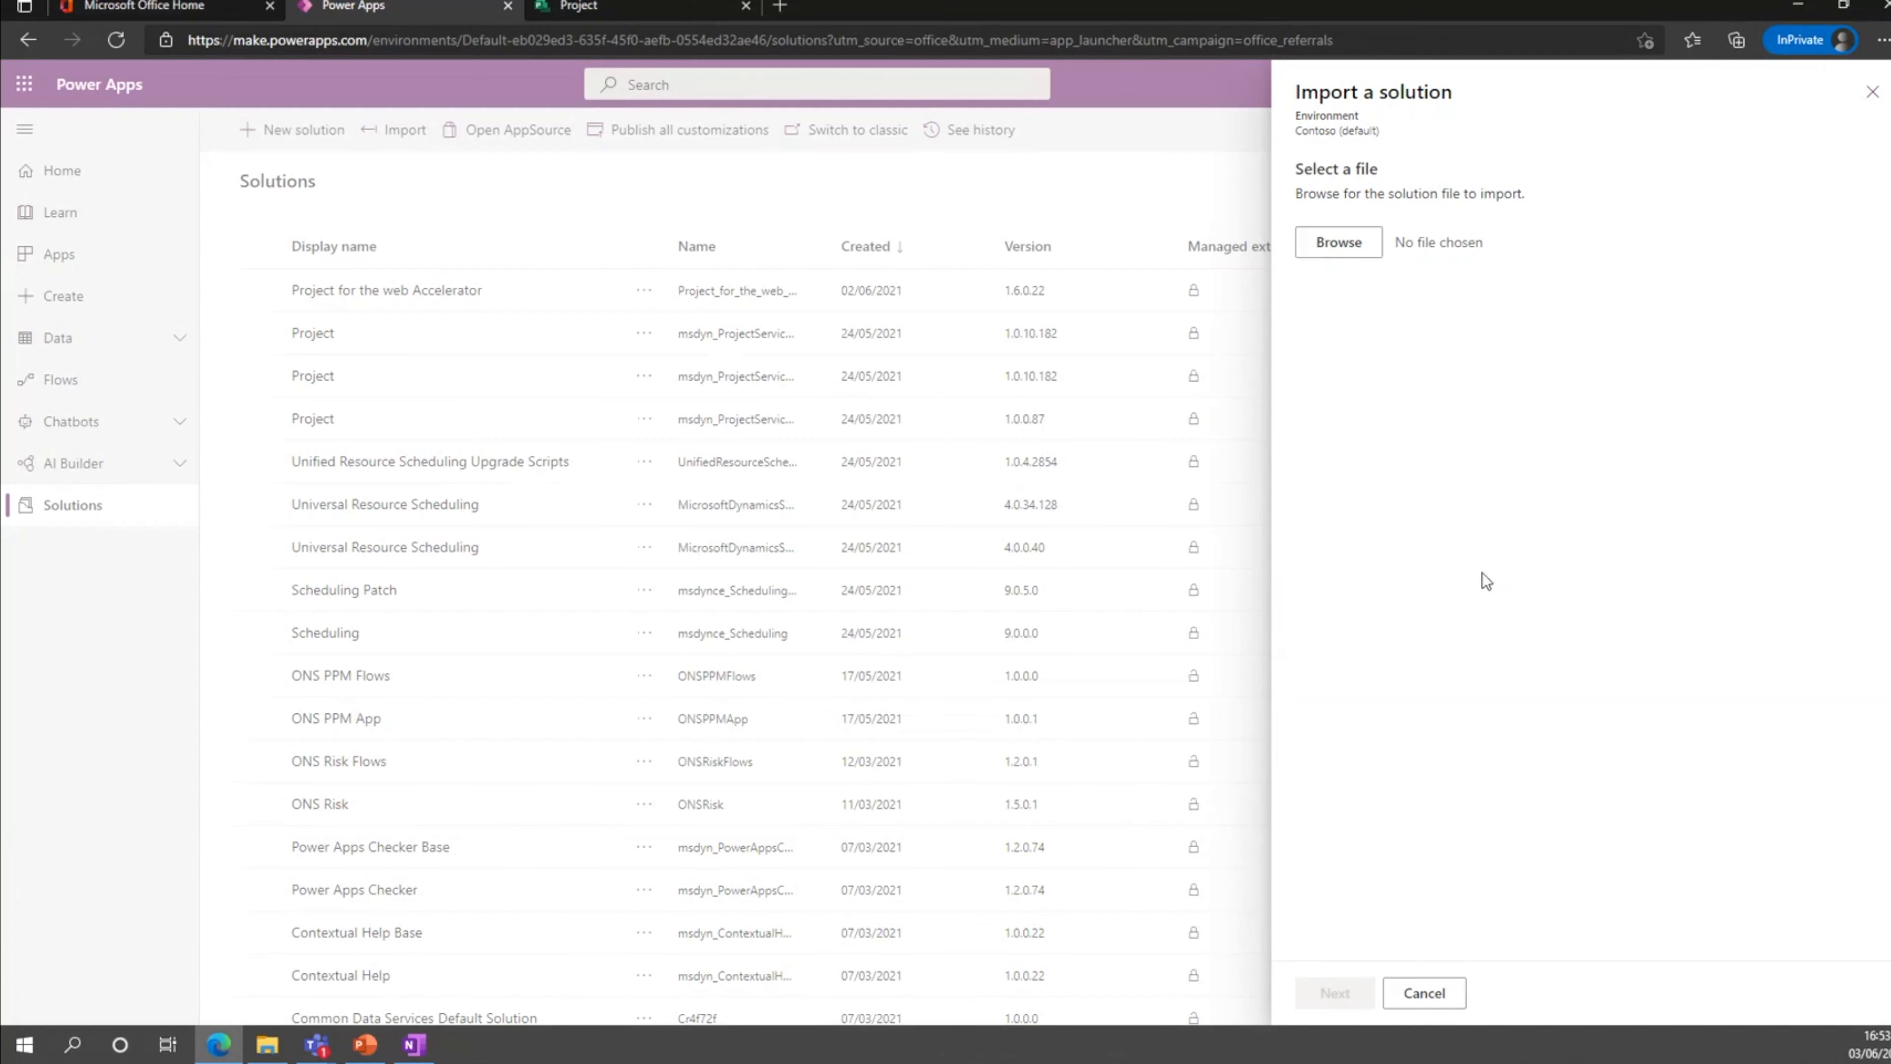
left_click(1434, 1003)
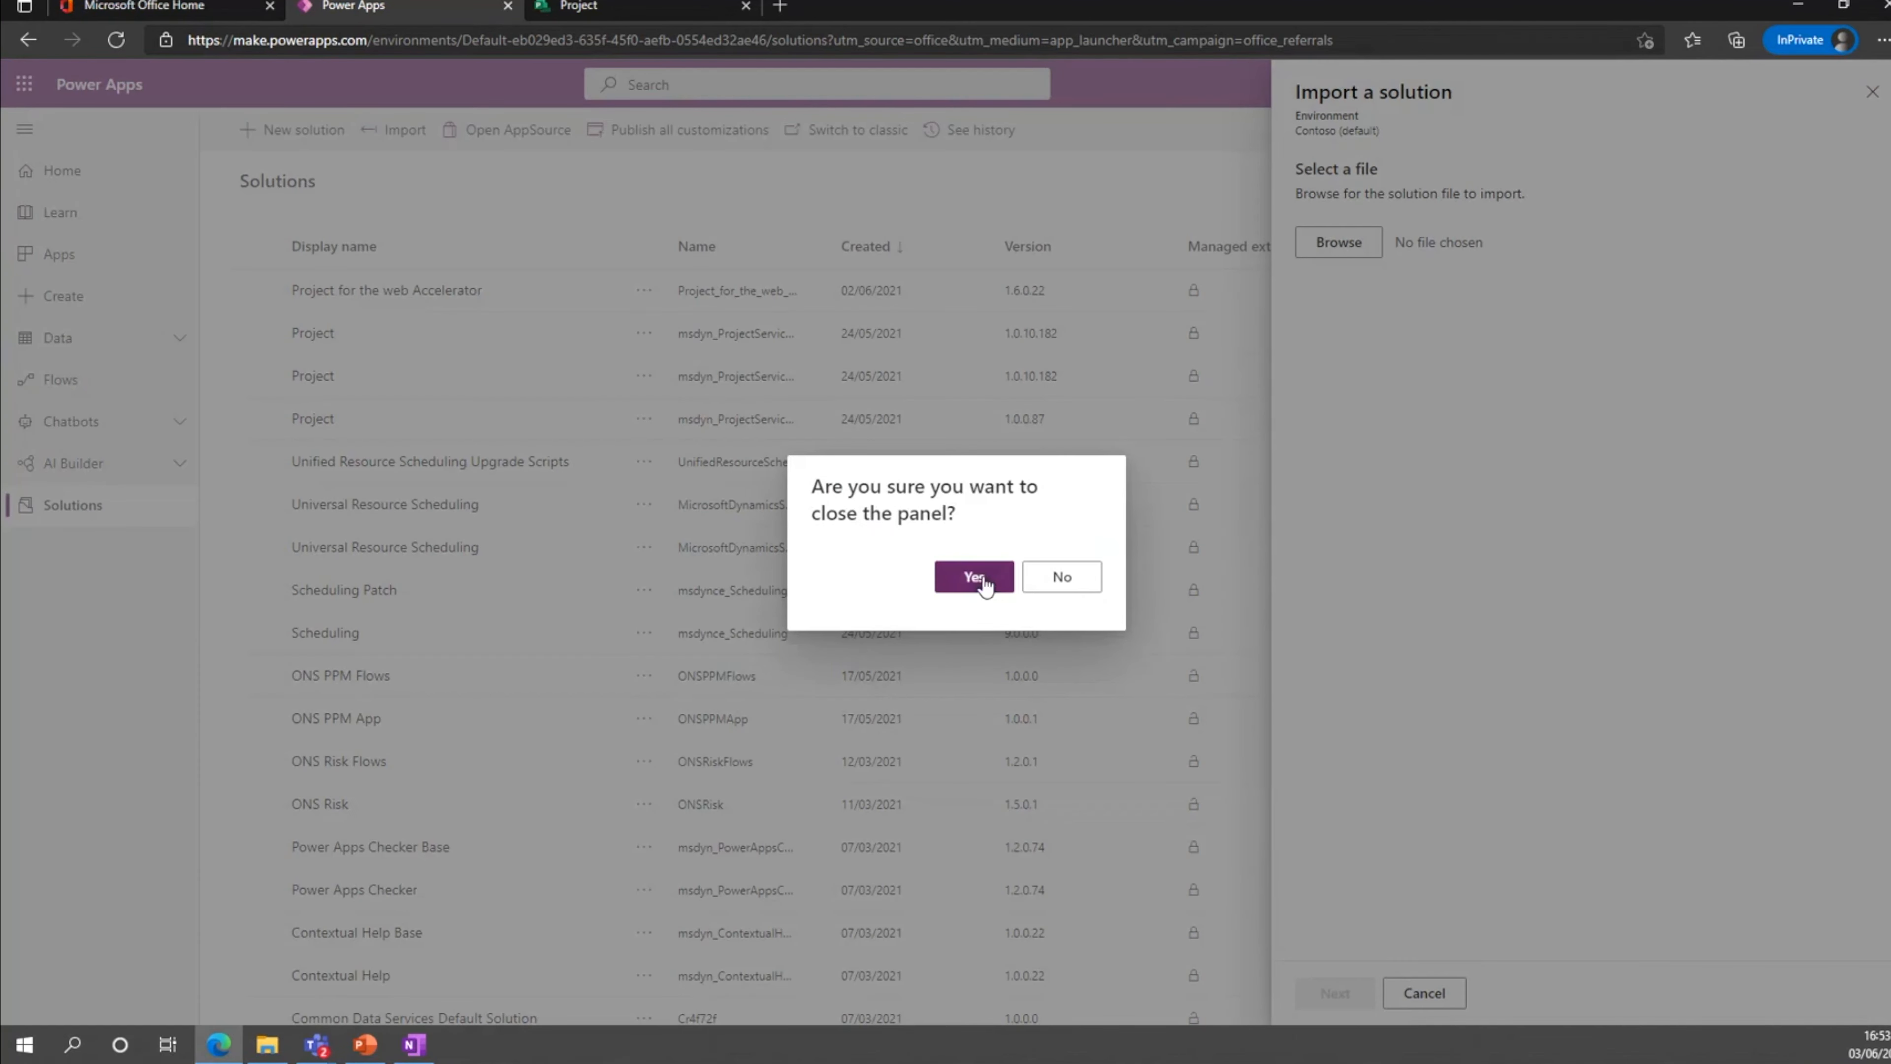
left_click(981, 580)
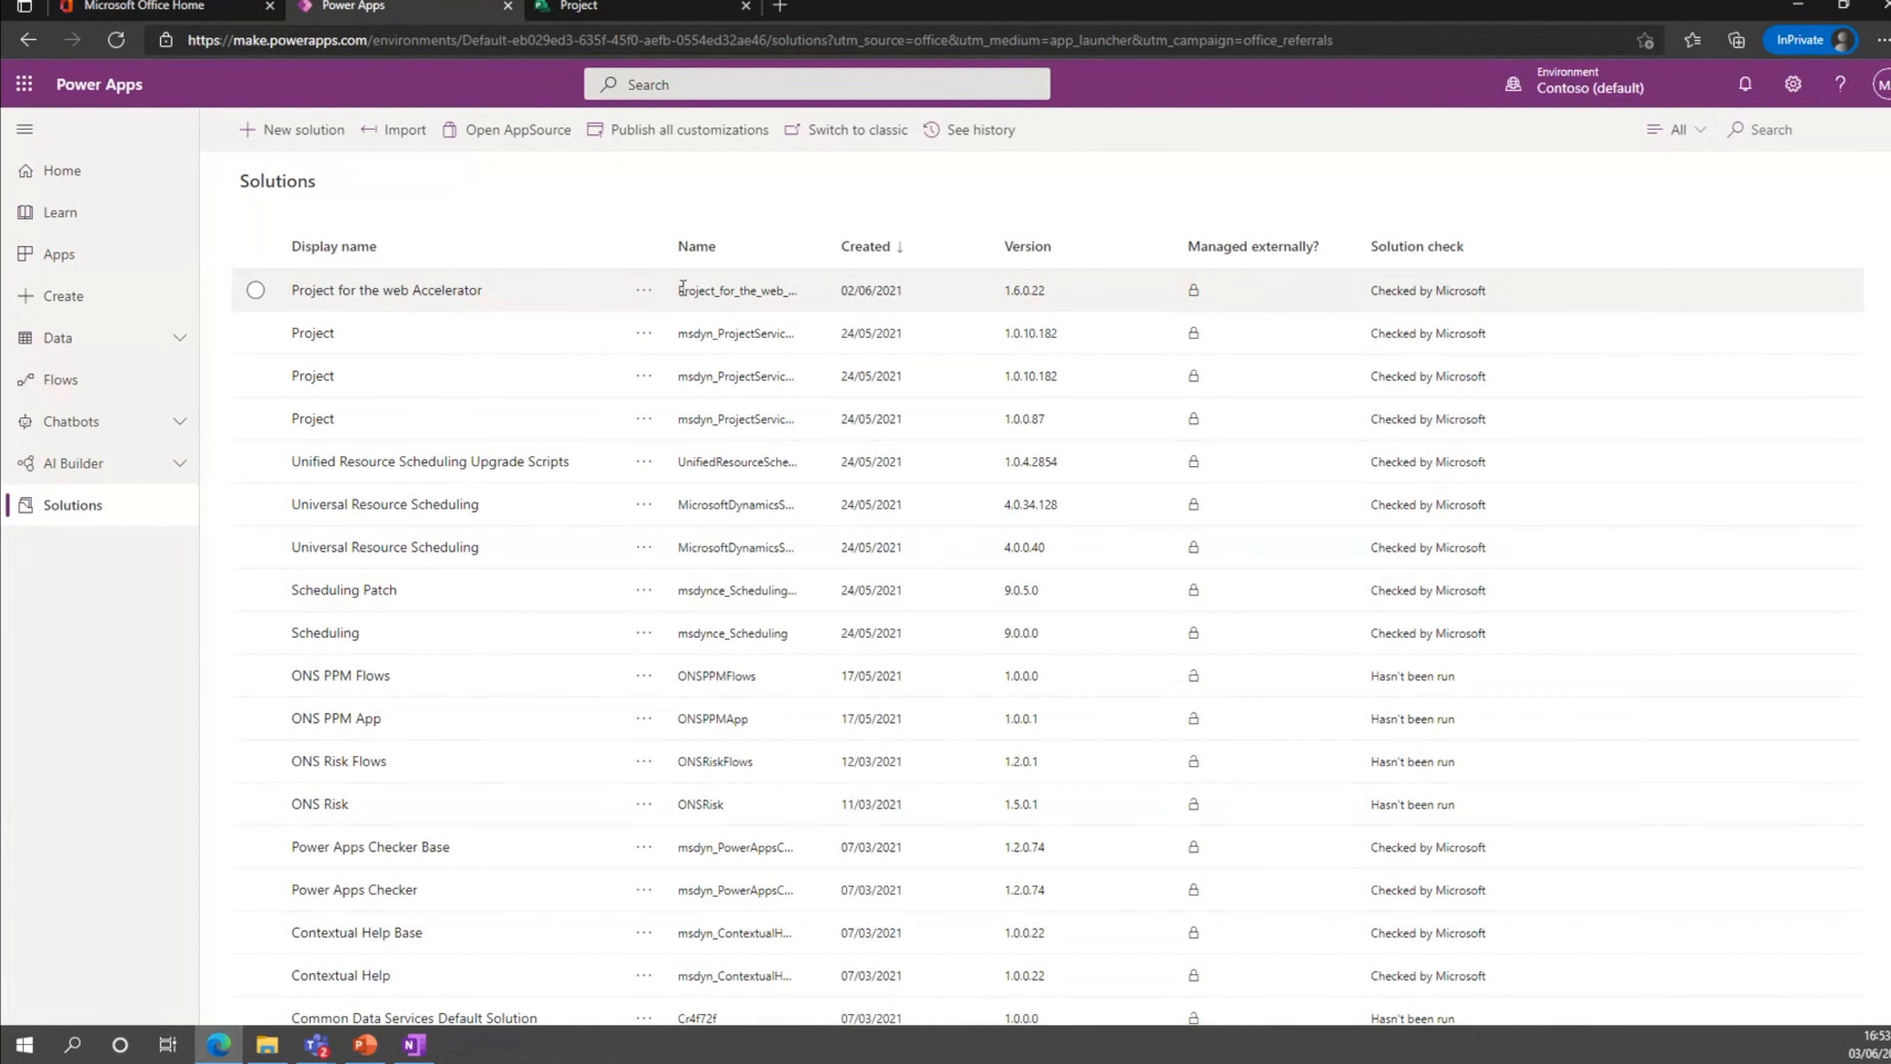
Start a model-driven app in the classic app designer, named Test App and based on an existing solution.
left_click(75, 265)
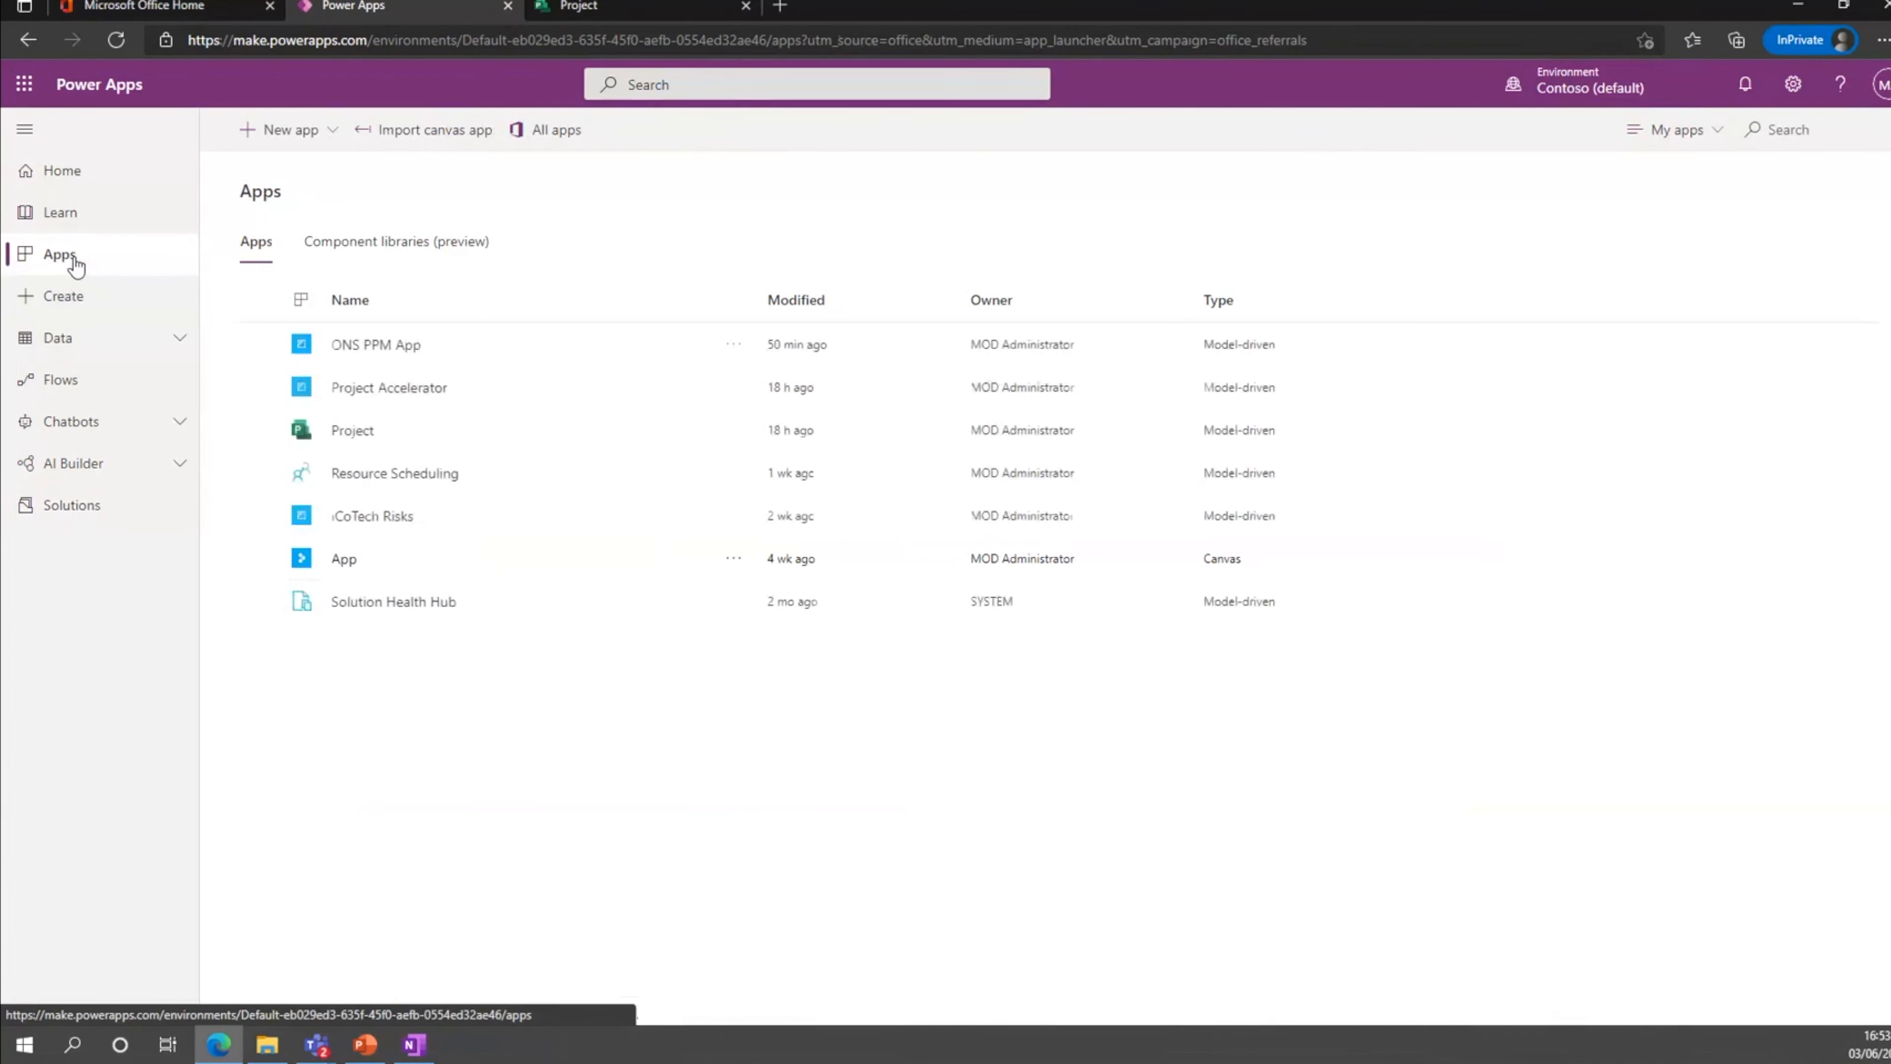
left_click(327, 131)
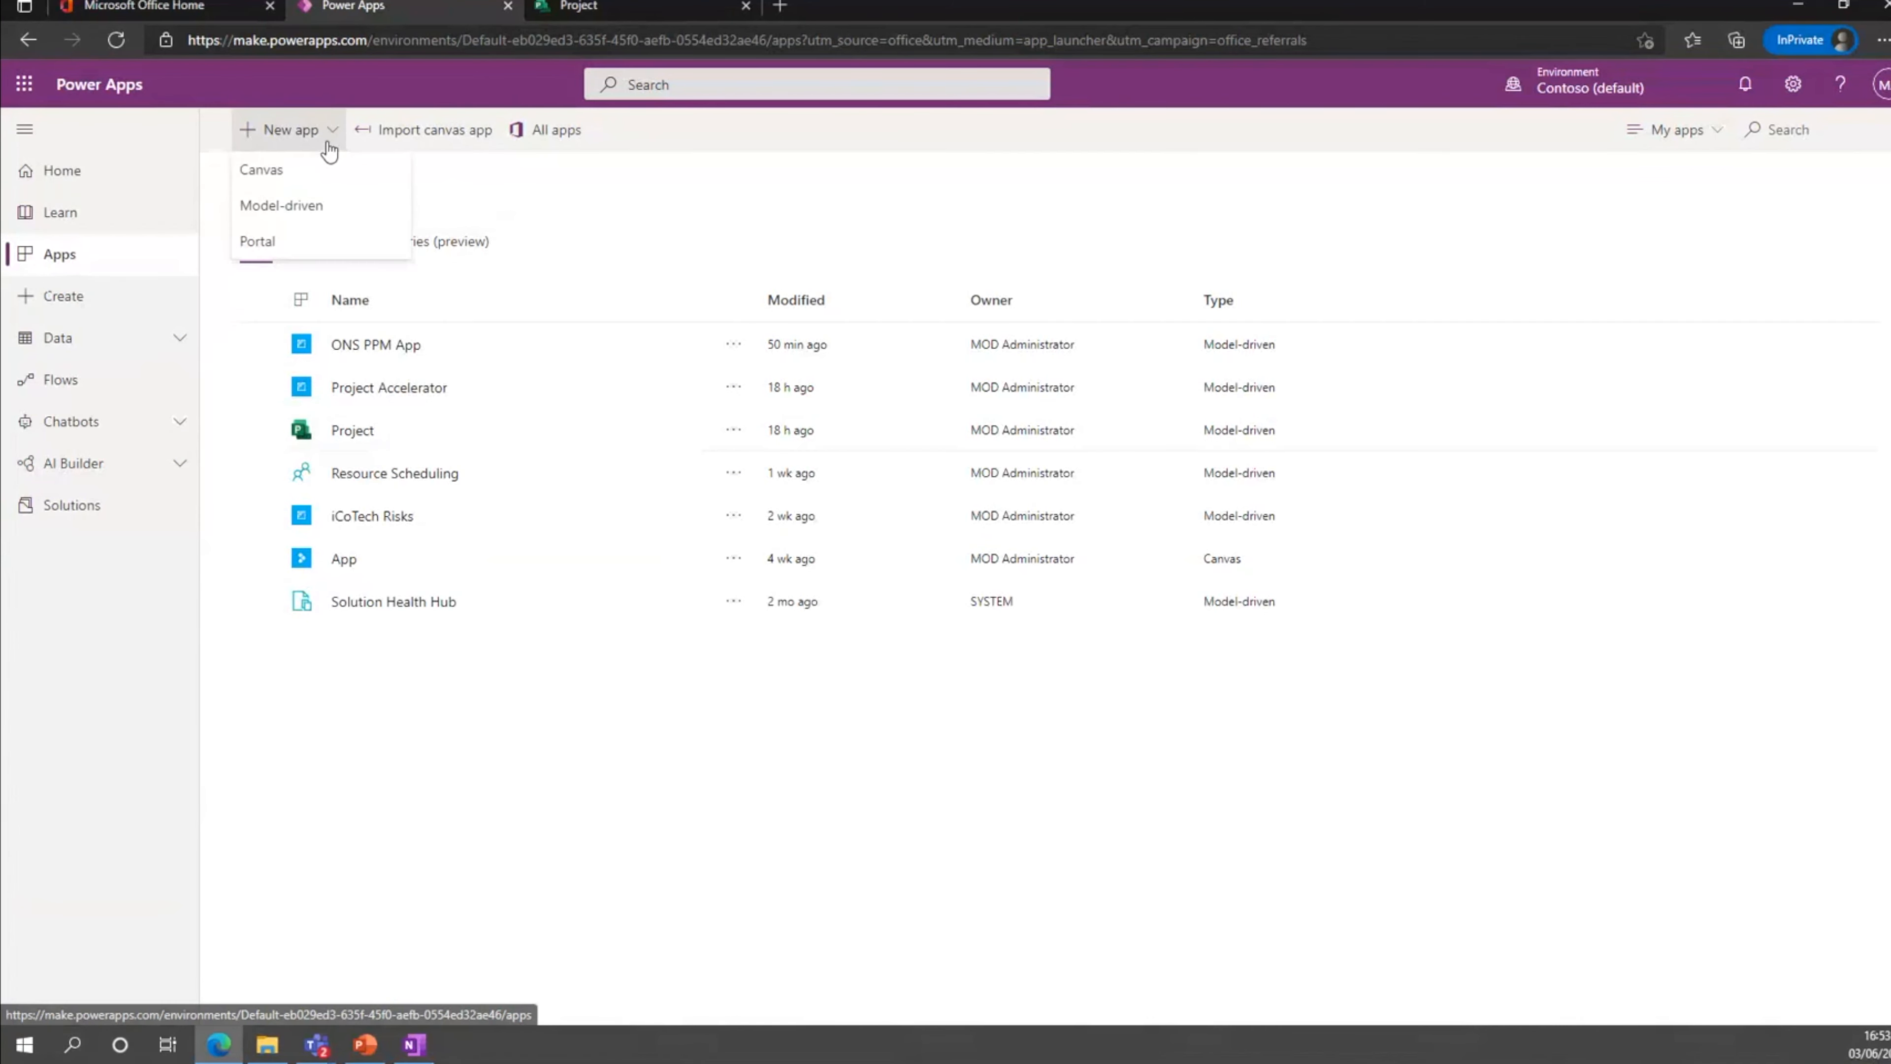
left_click(322, 204)
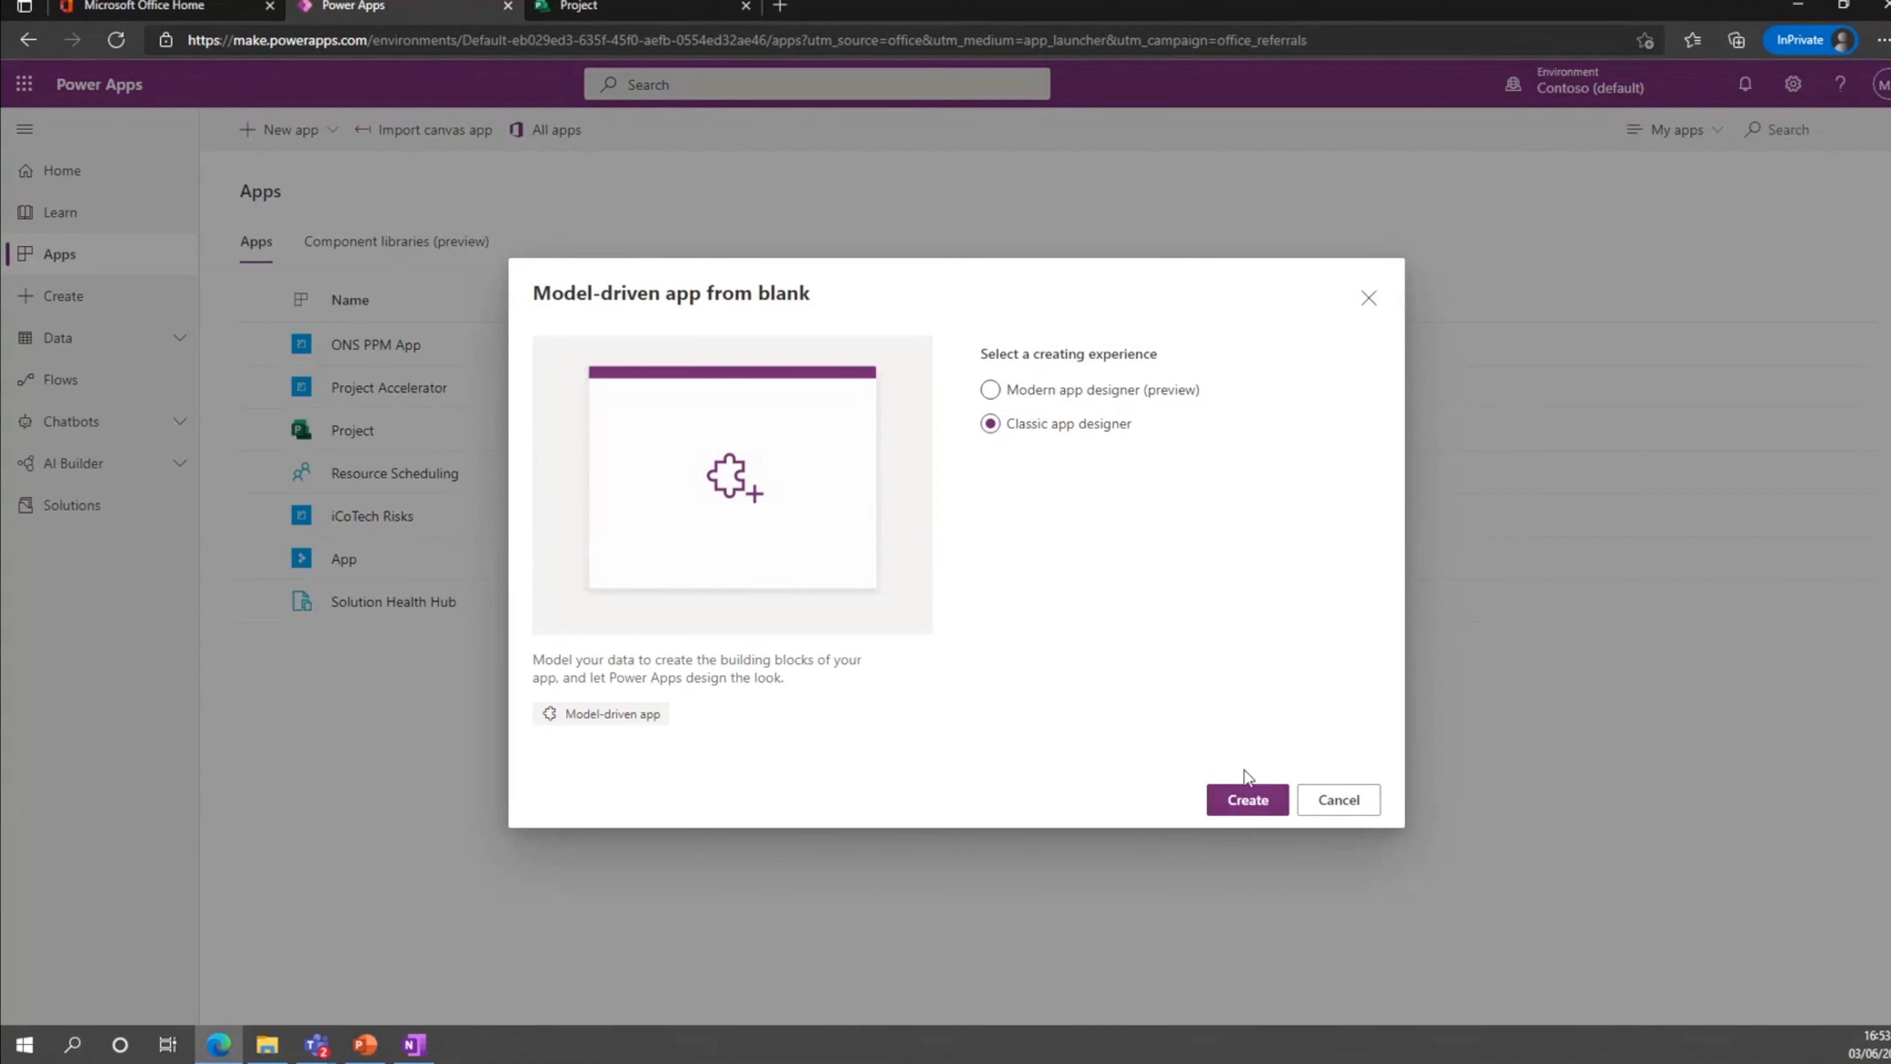
left_click(1248, 809)
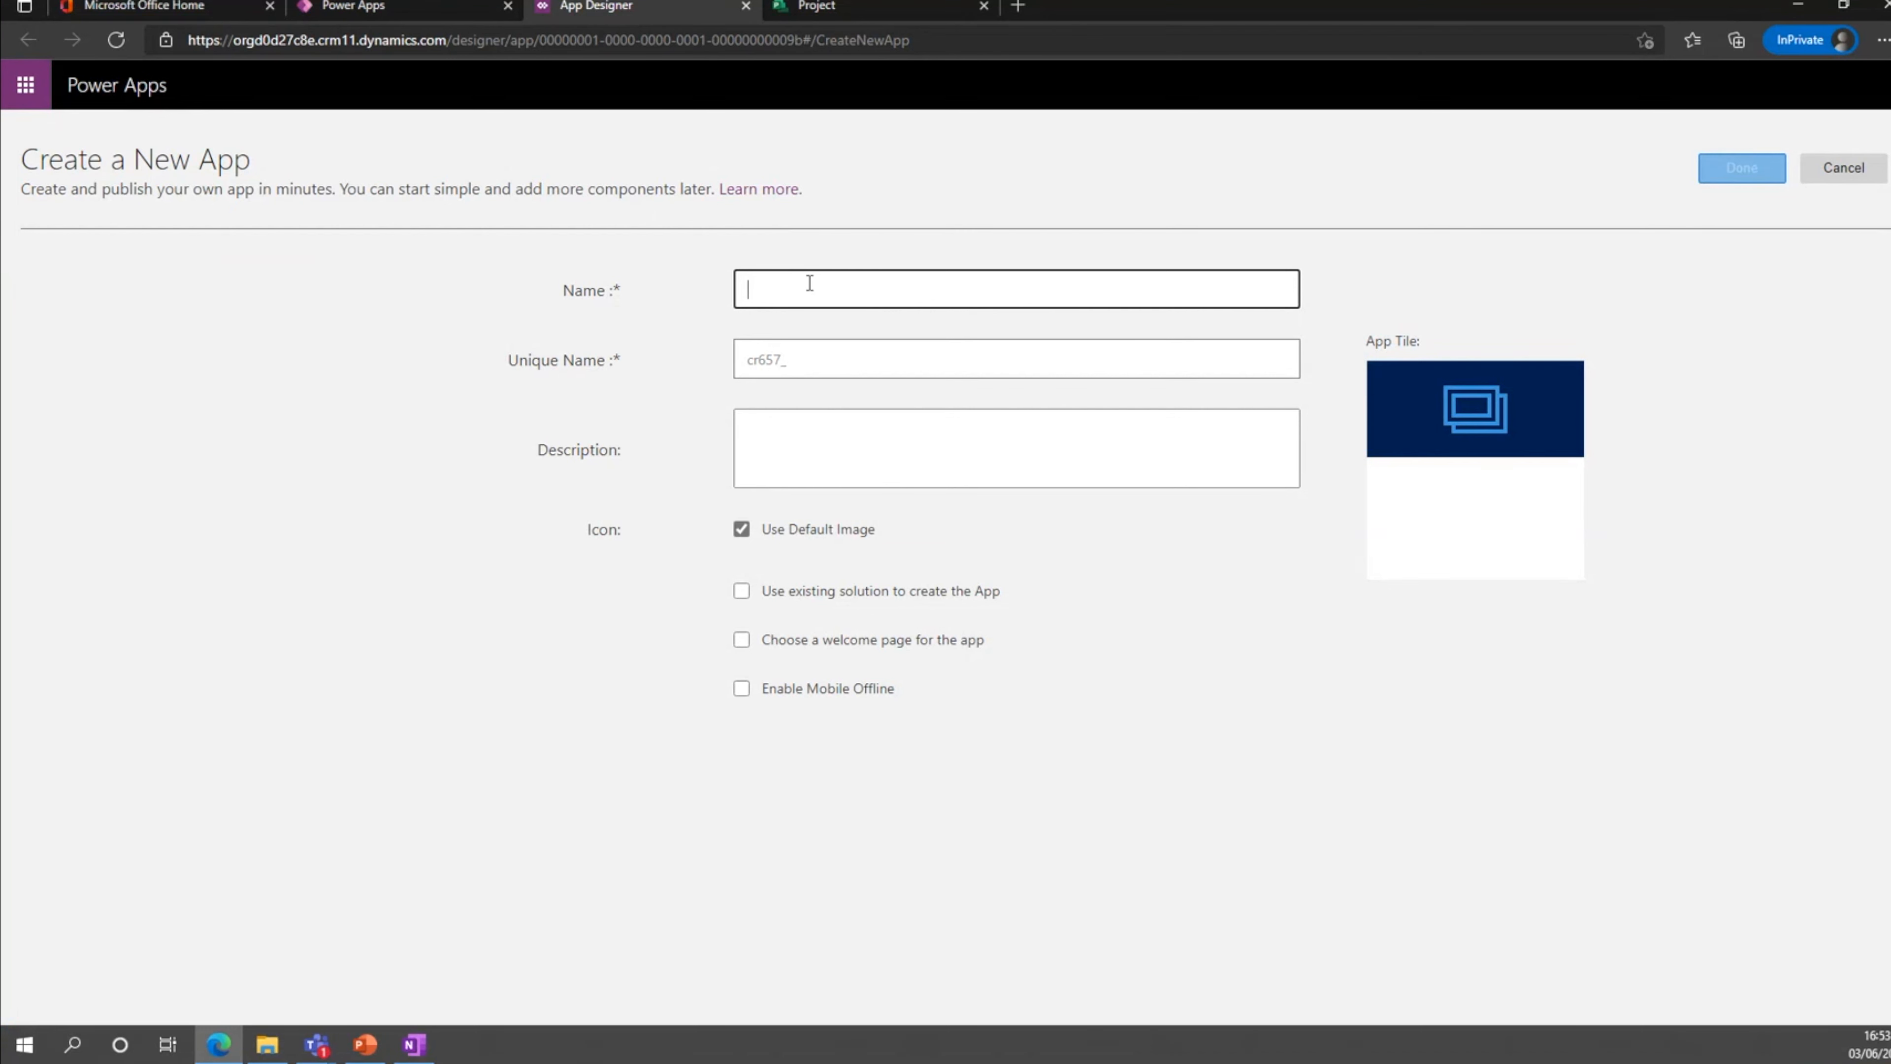
type("Test App")
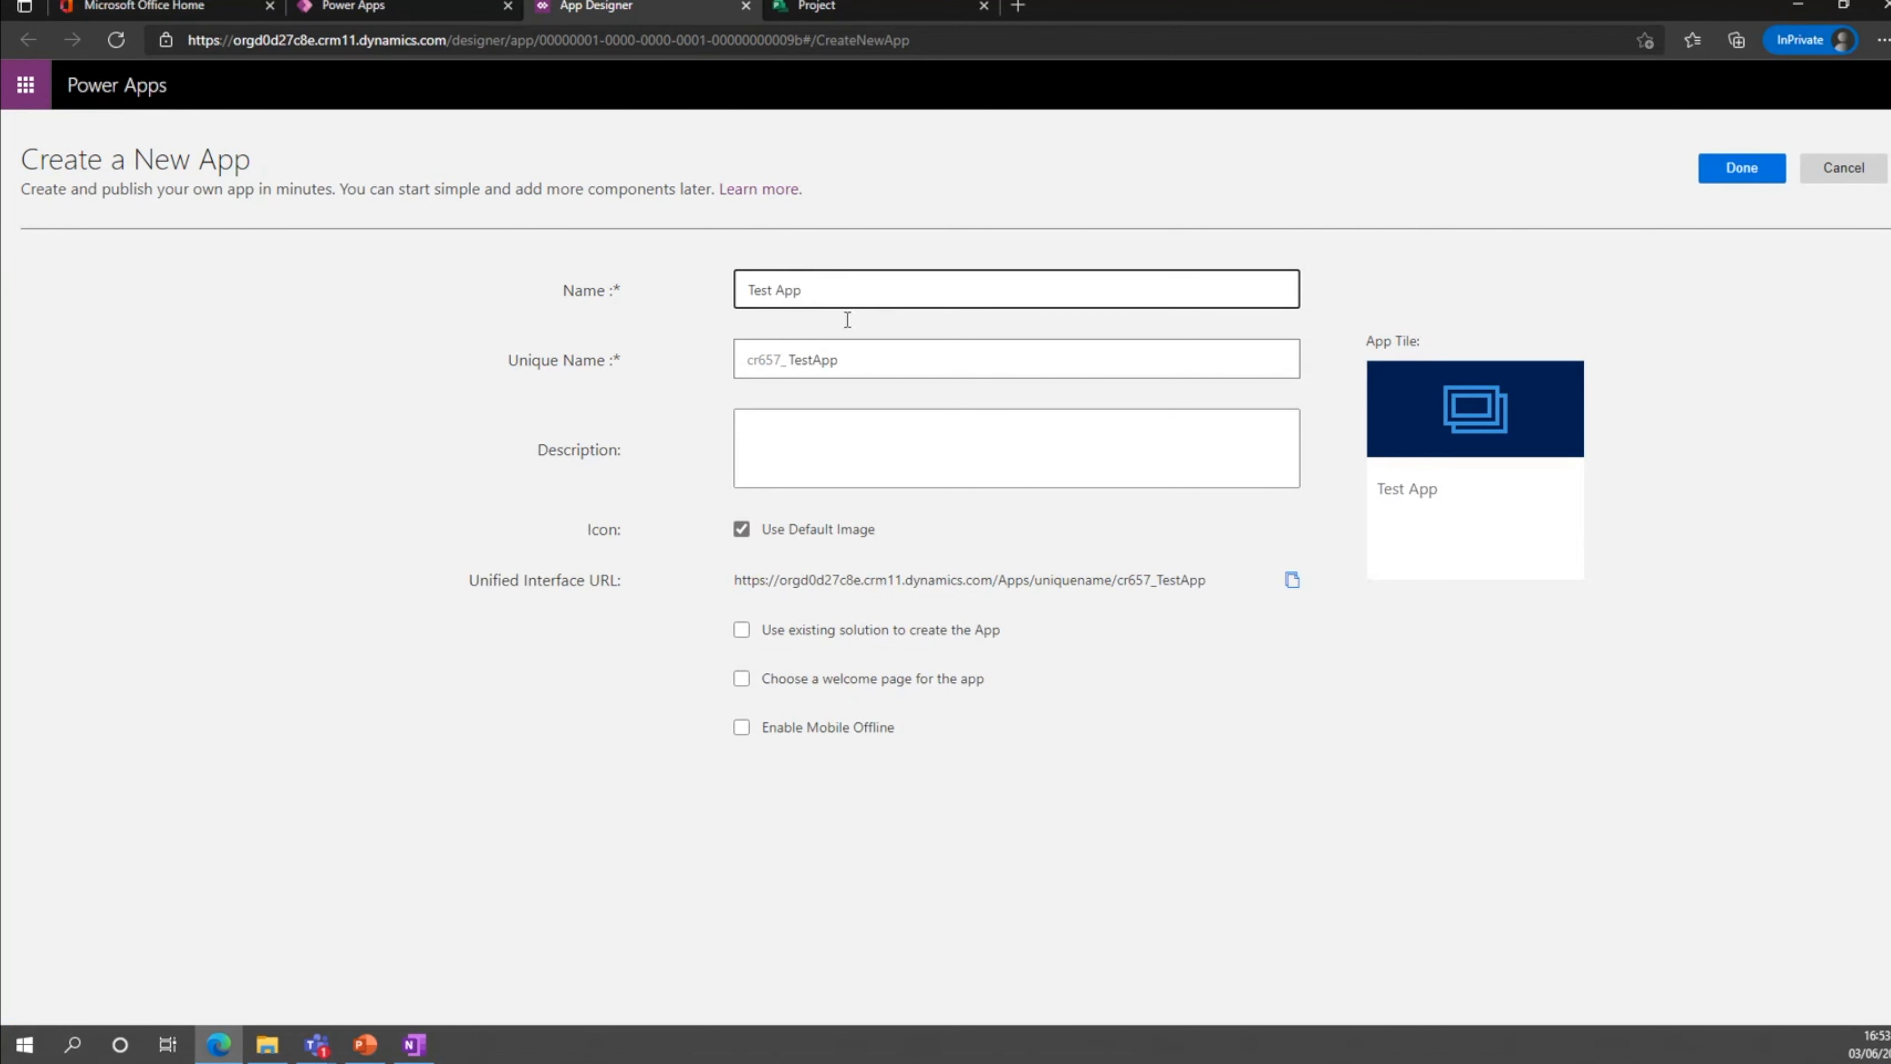
left_click(741, 634)
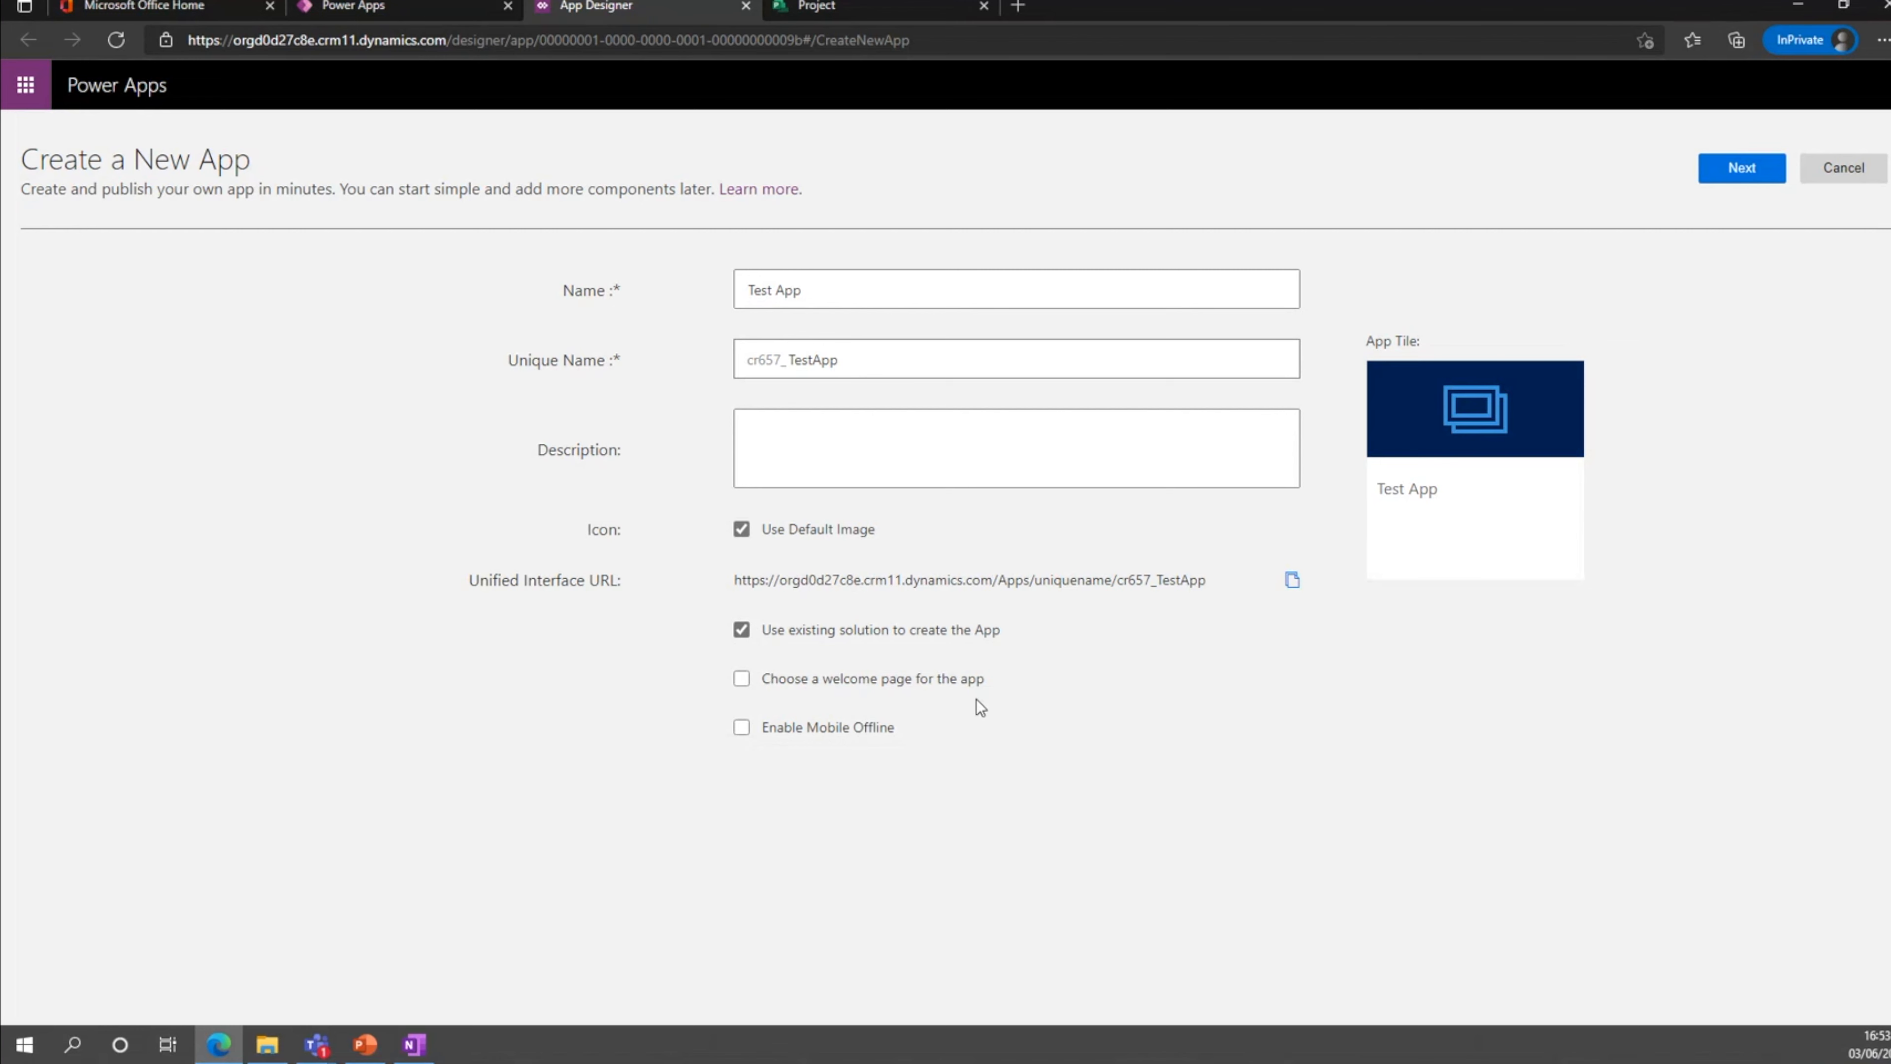
left_click(1746, 183)
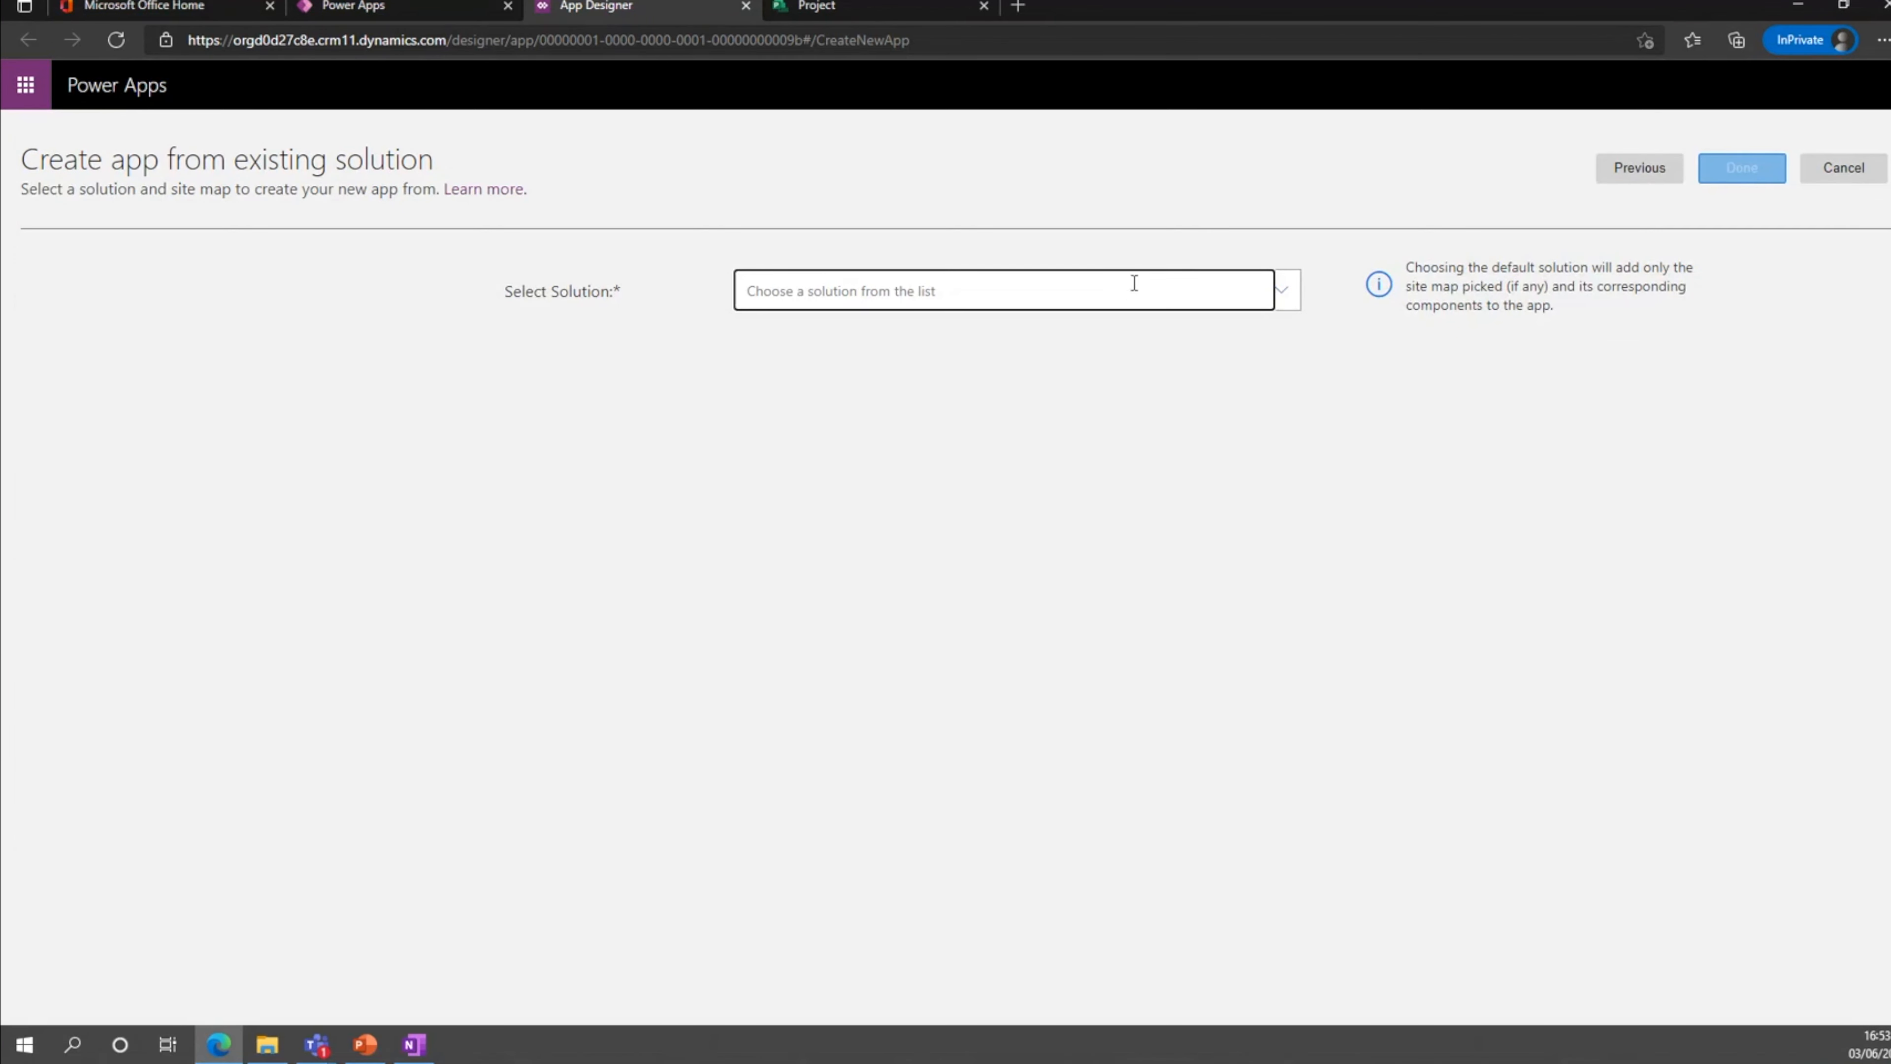
Choose the Project for the web Accelerator solution and the Project sitemap for the new app.
left_click(1277, 308)
scroll(927, 426, "down", 3)
scroll(927, 427, "down", 1)
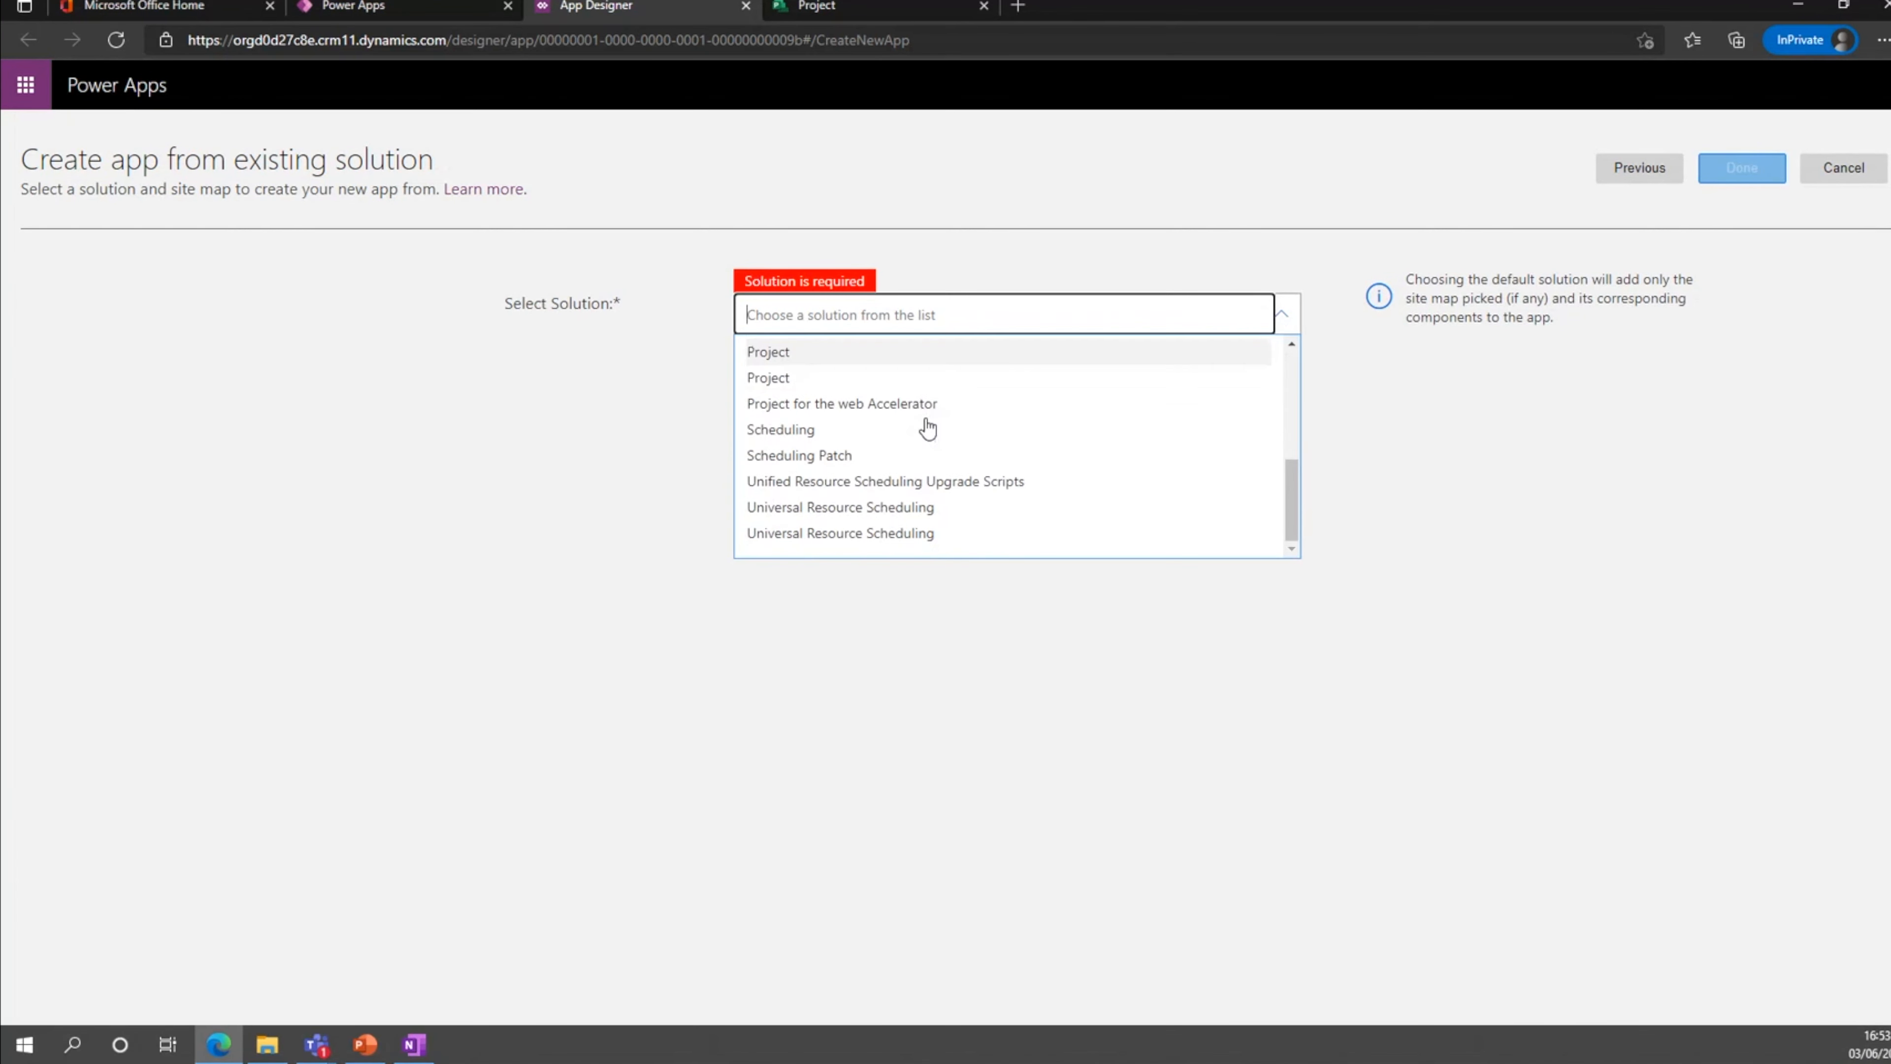
left_click(876, 408)
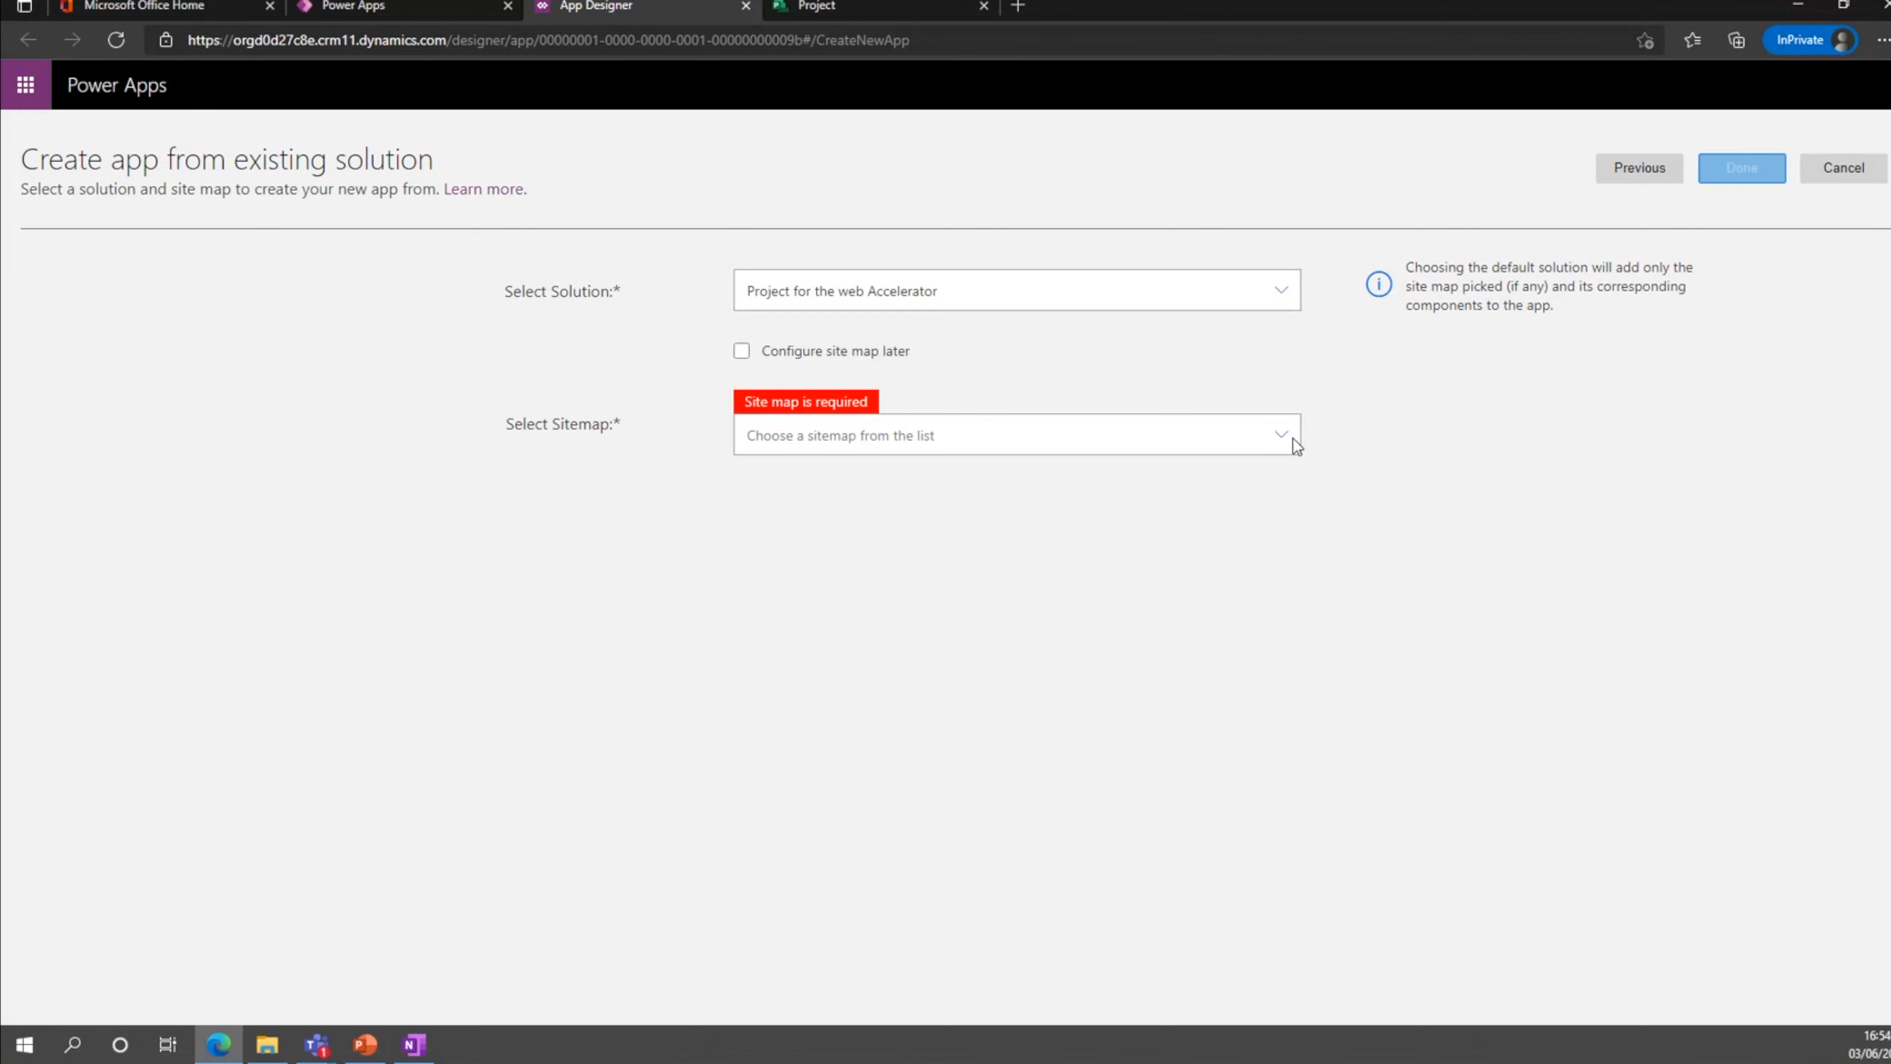
left_click(1283, 440)
left_click(979, 484)
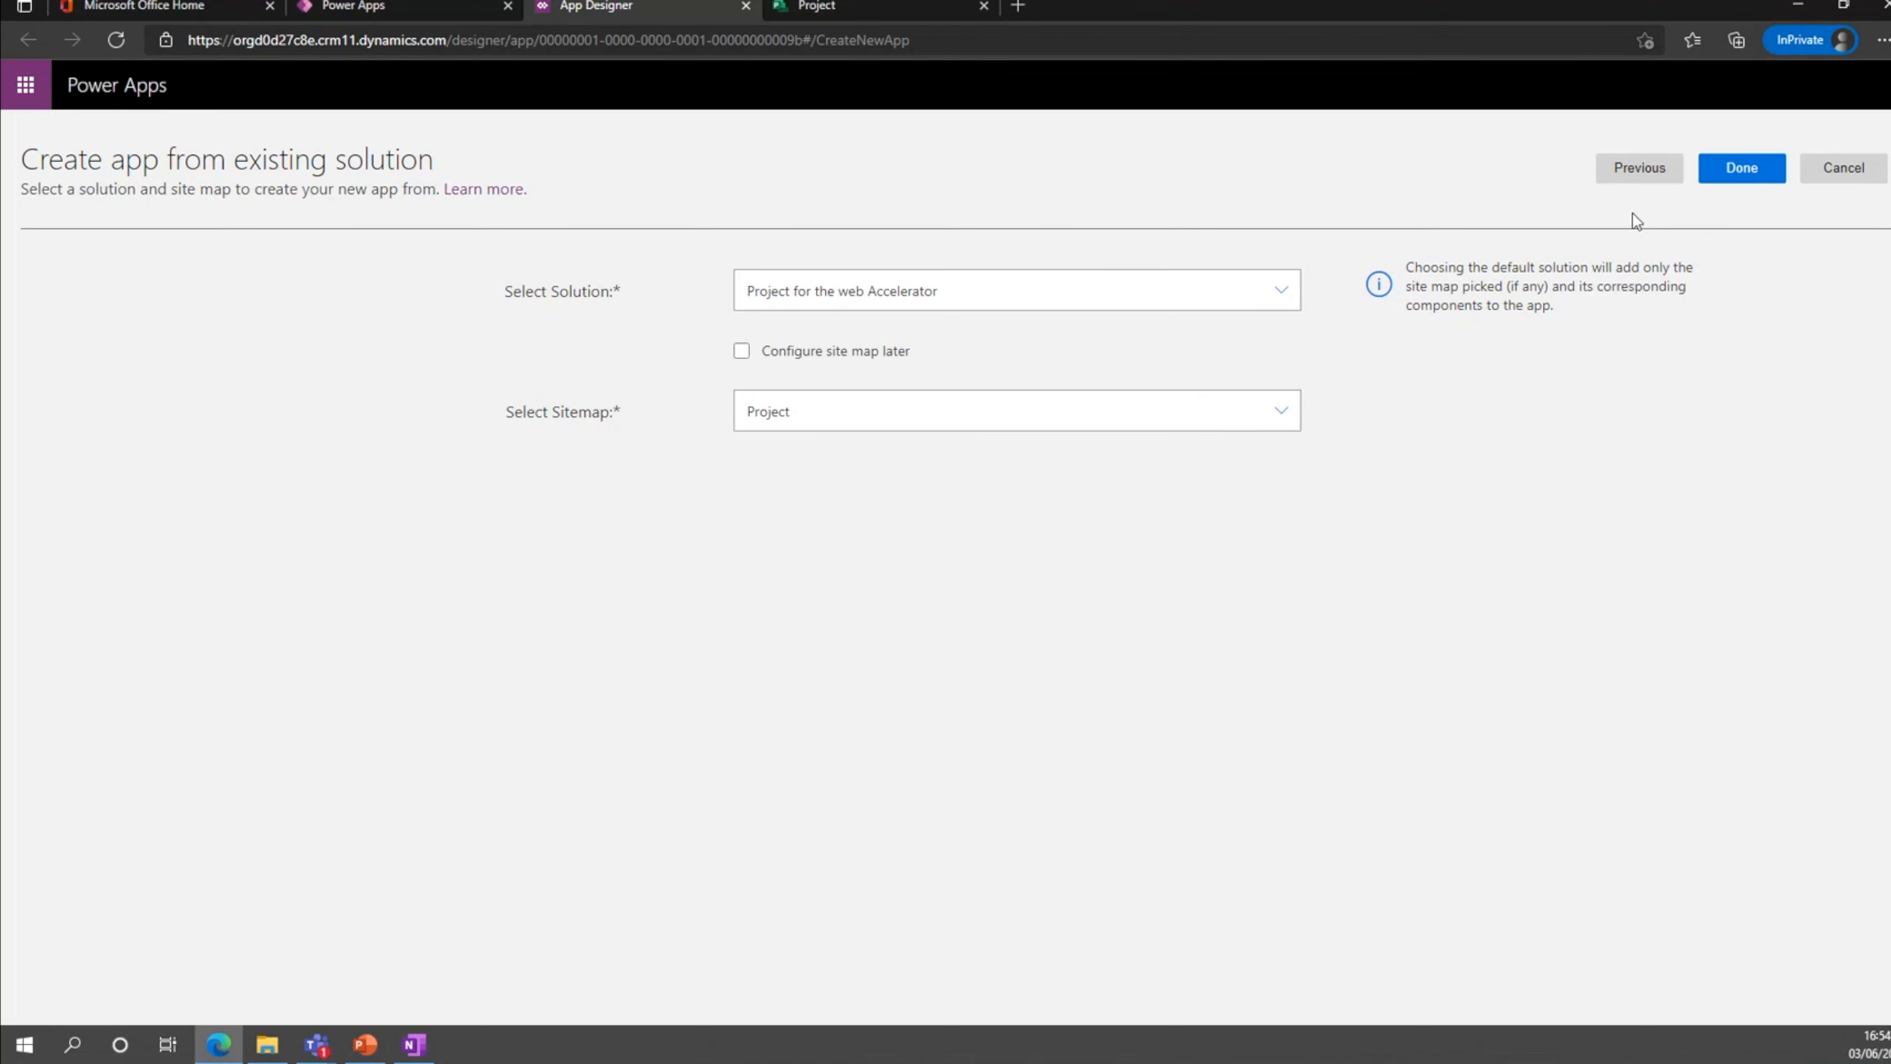
Cancel creating the new app and leave the app designer, discarding the unsaved changes.
left_click(1843, 170)
left_click(1036, 600)
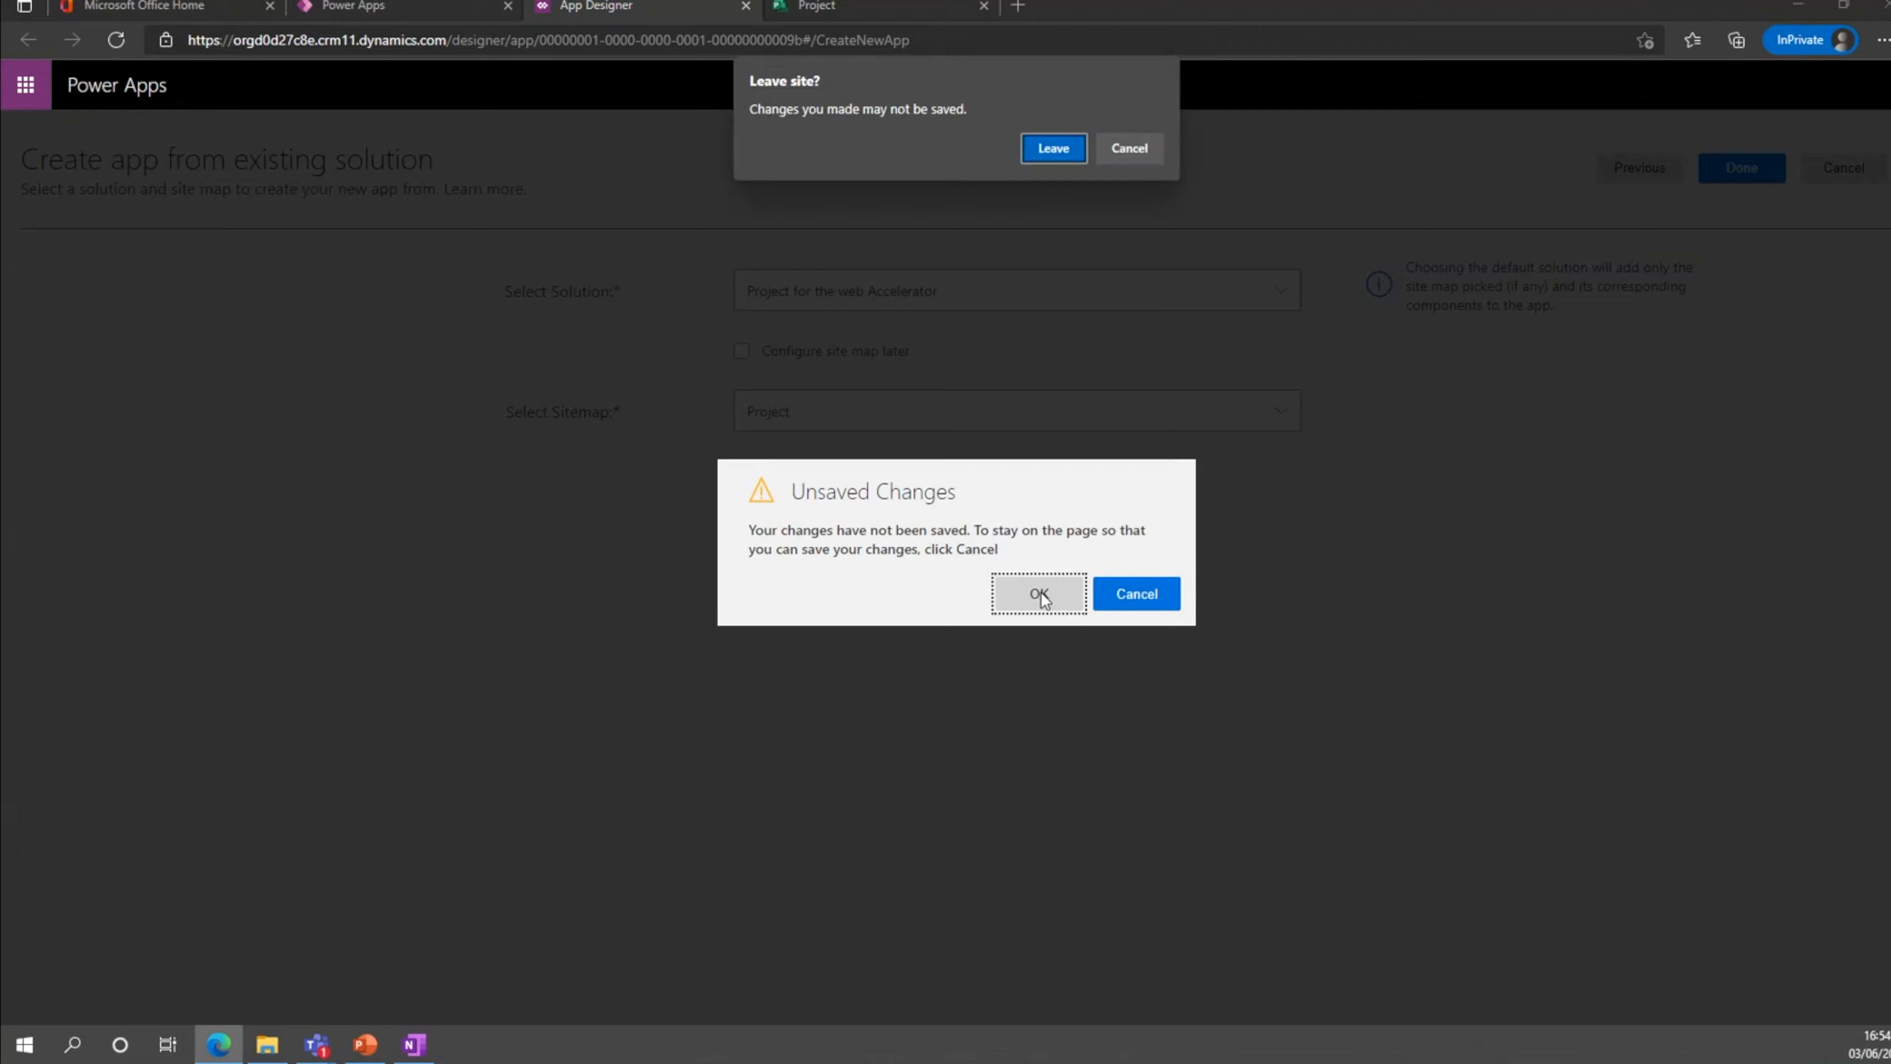
left_click(1056, 145)
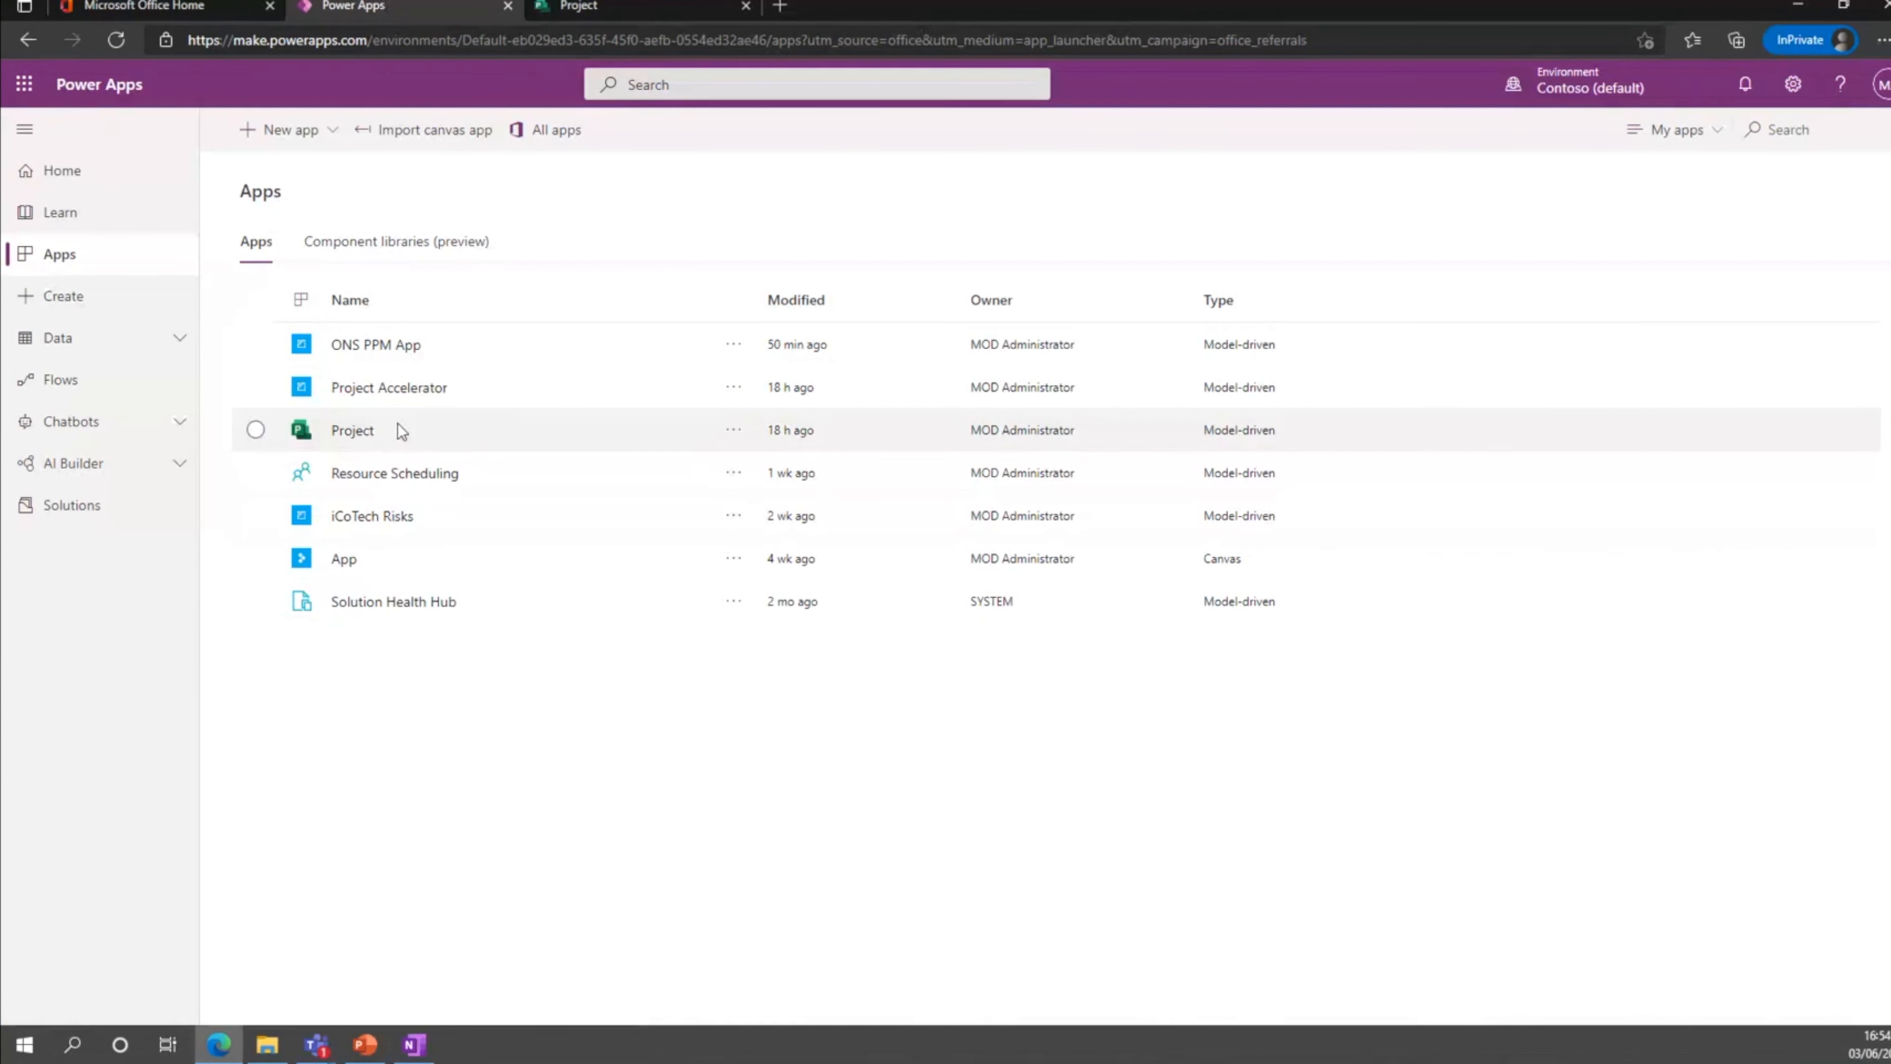
Open the Project for the web Accelerator solution and examine its tables, choices and other components.
left_click(73, 506)
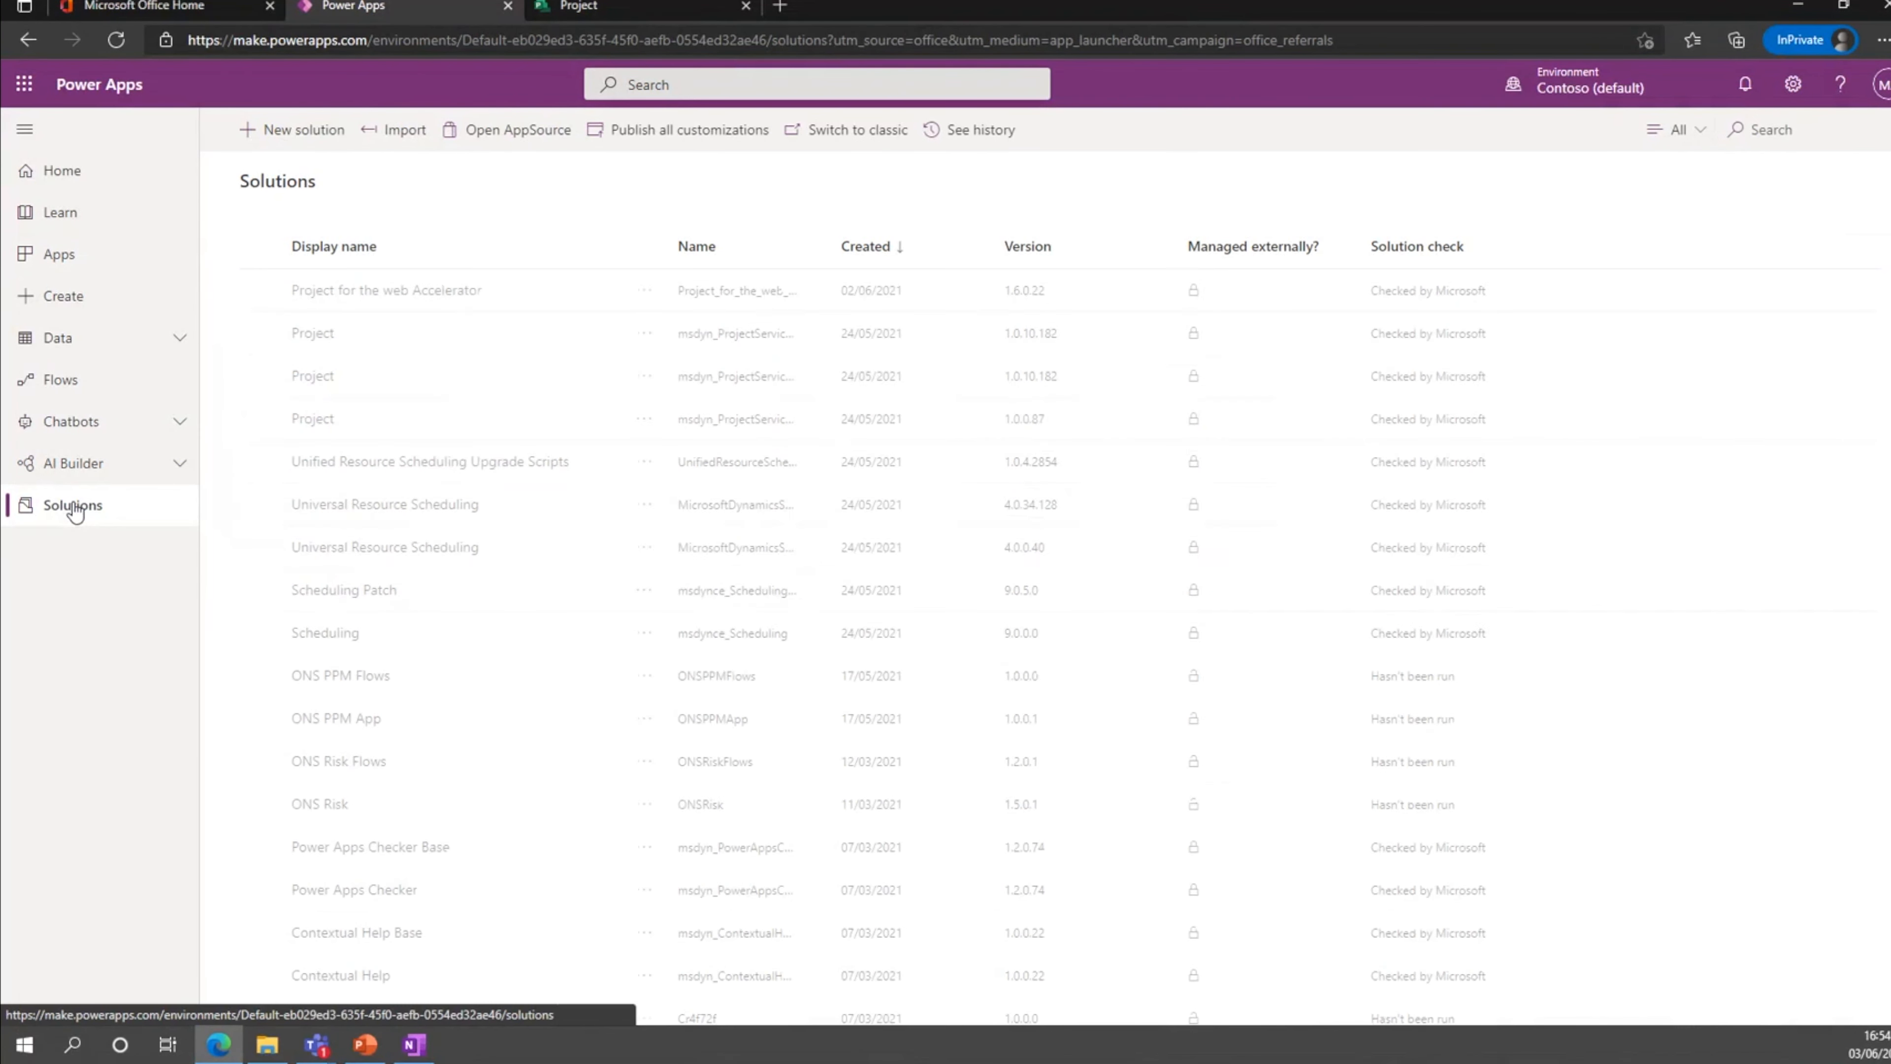
left_click(639, 296)
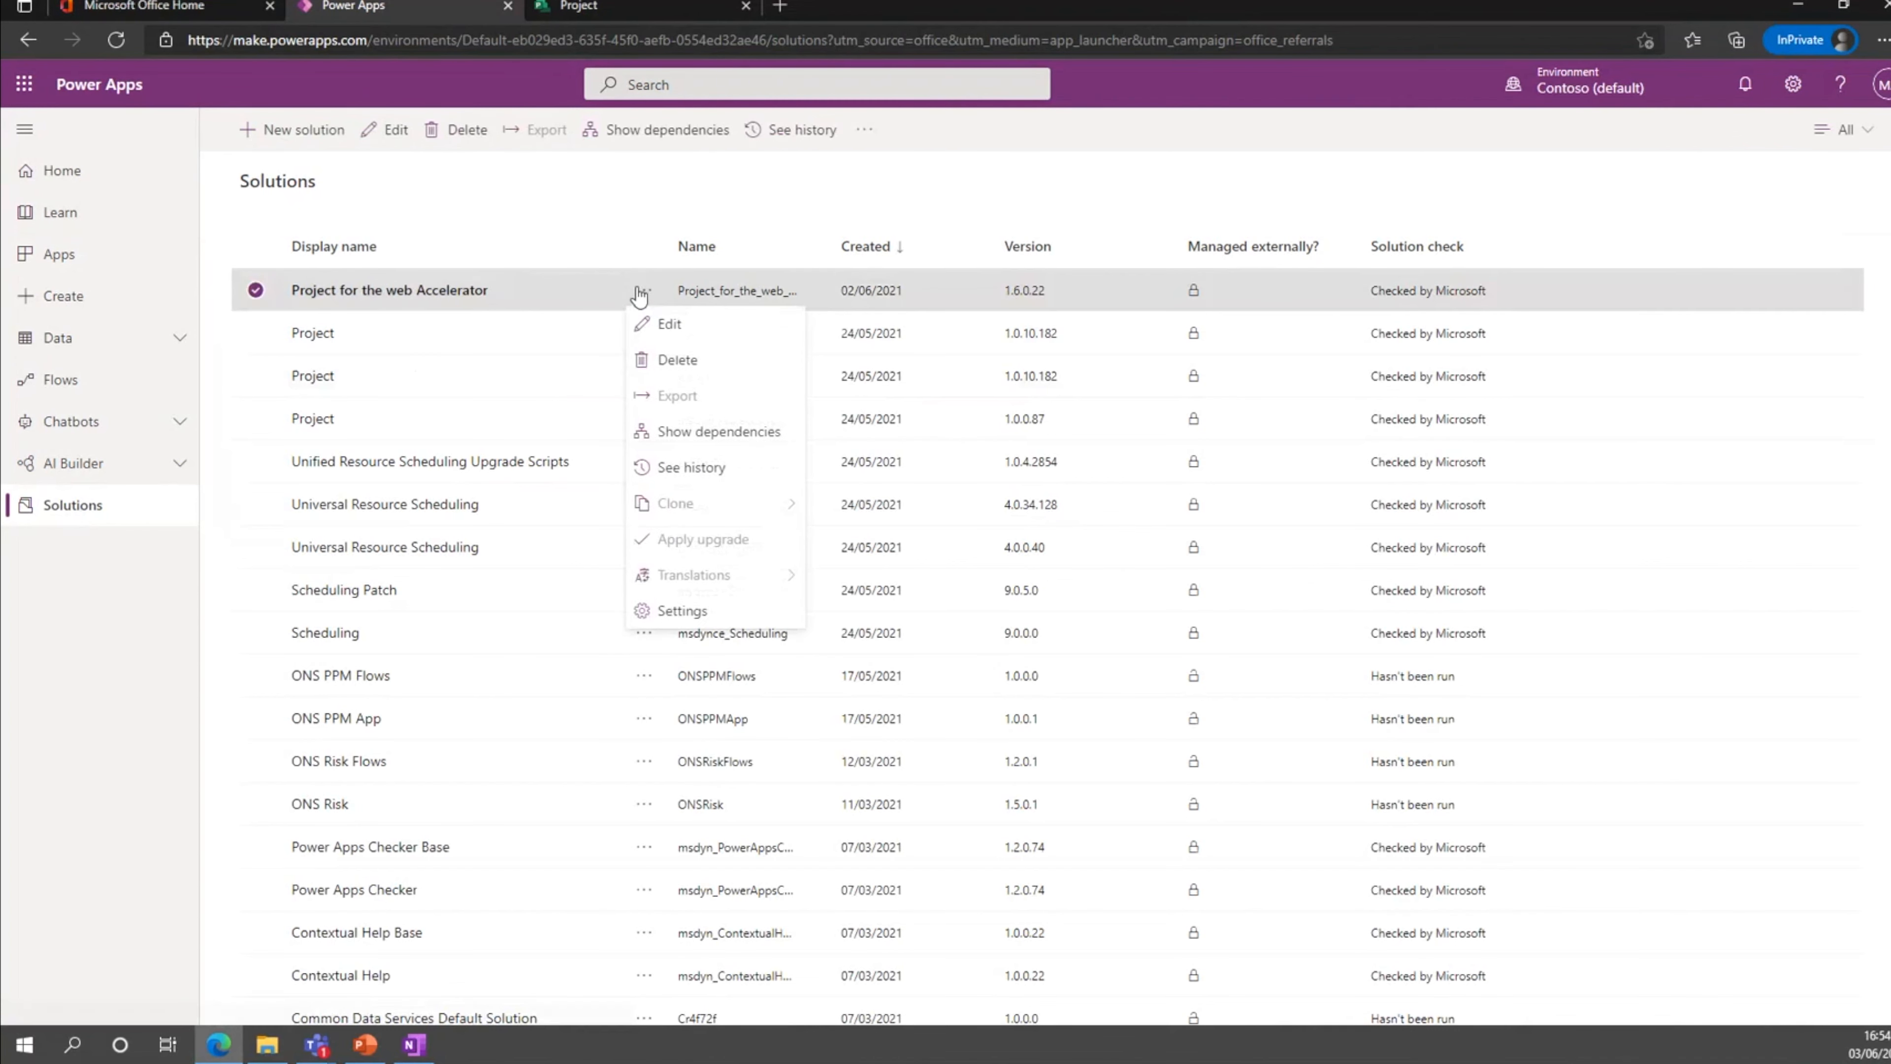
left_click(659, 323)
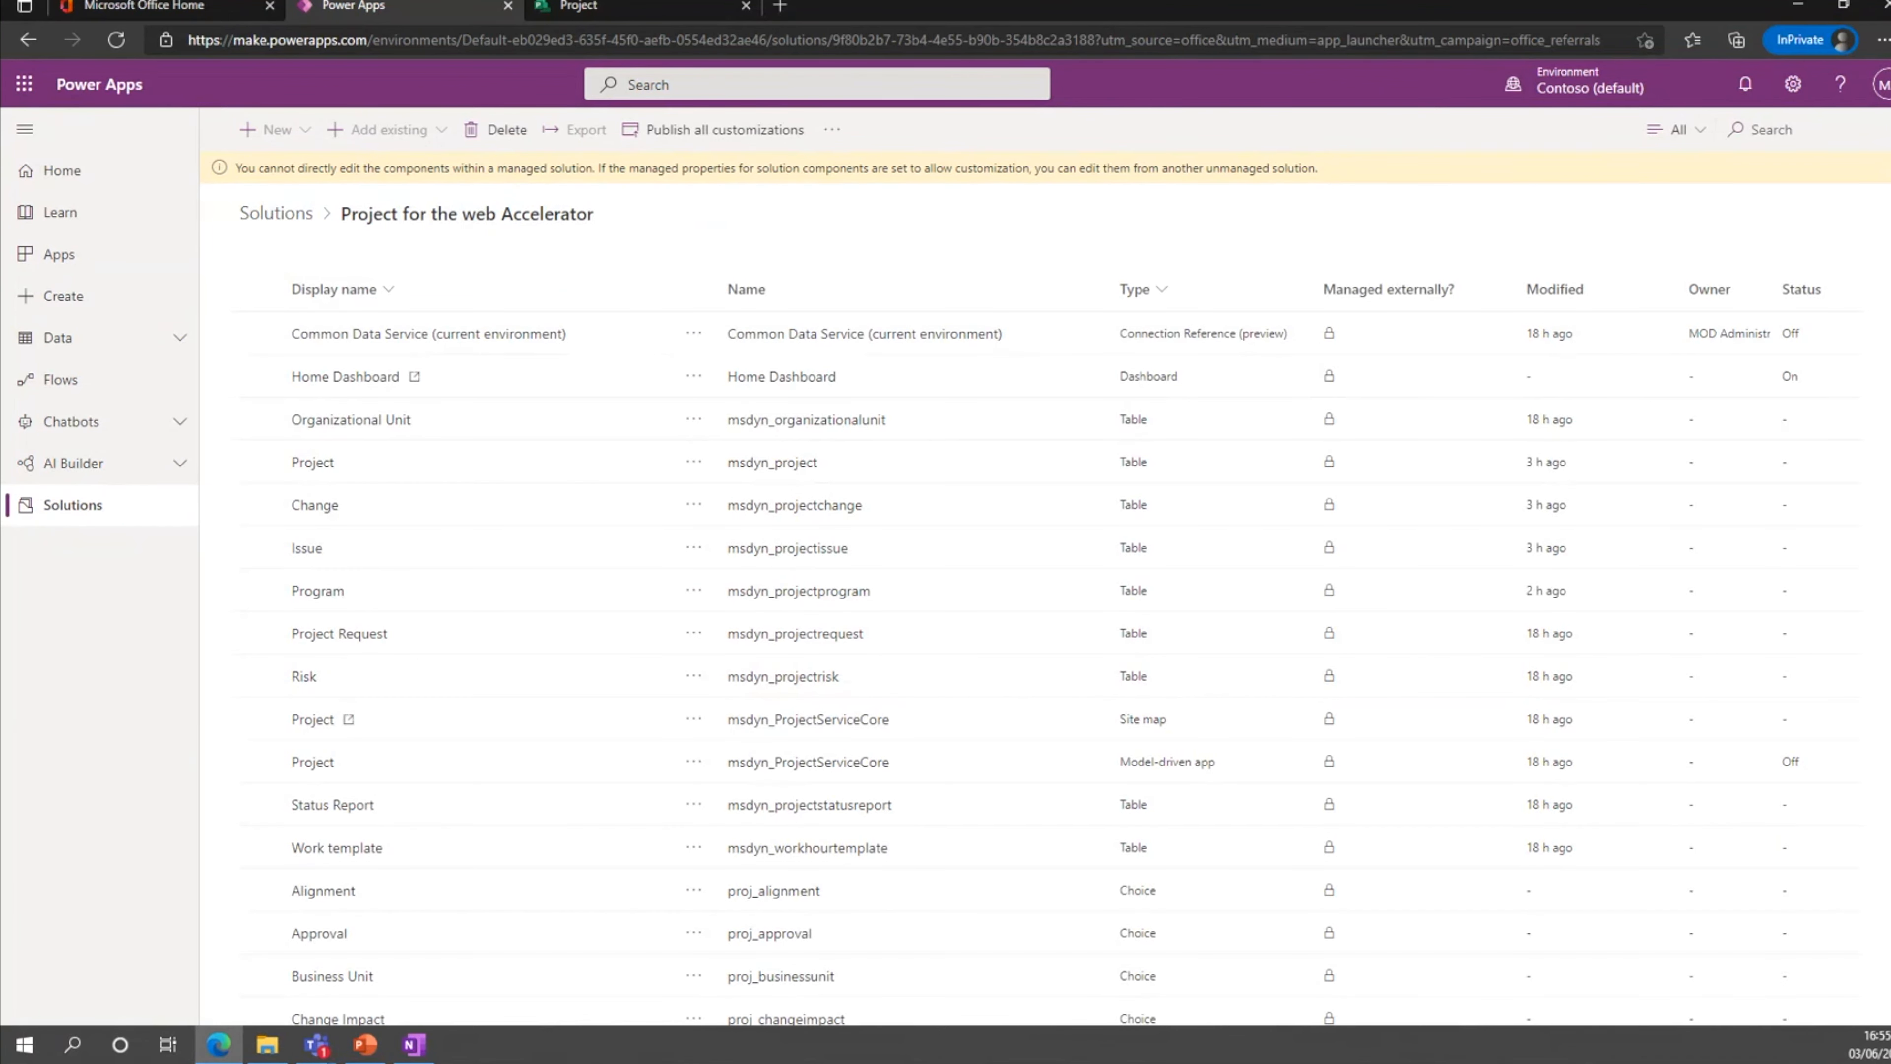
scroll(483, 544, "down", 2)
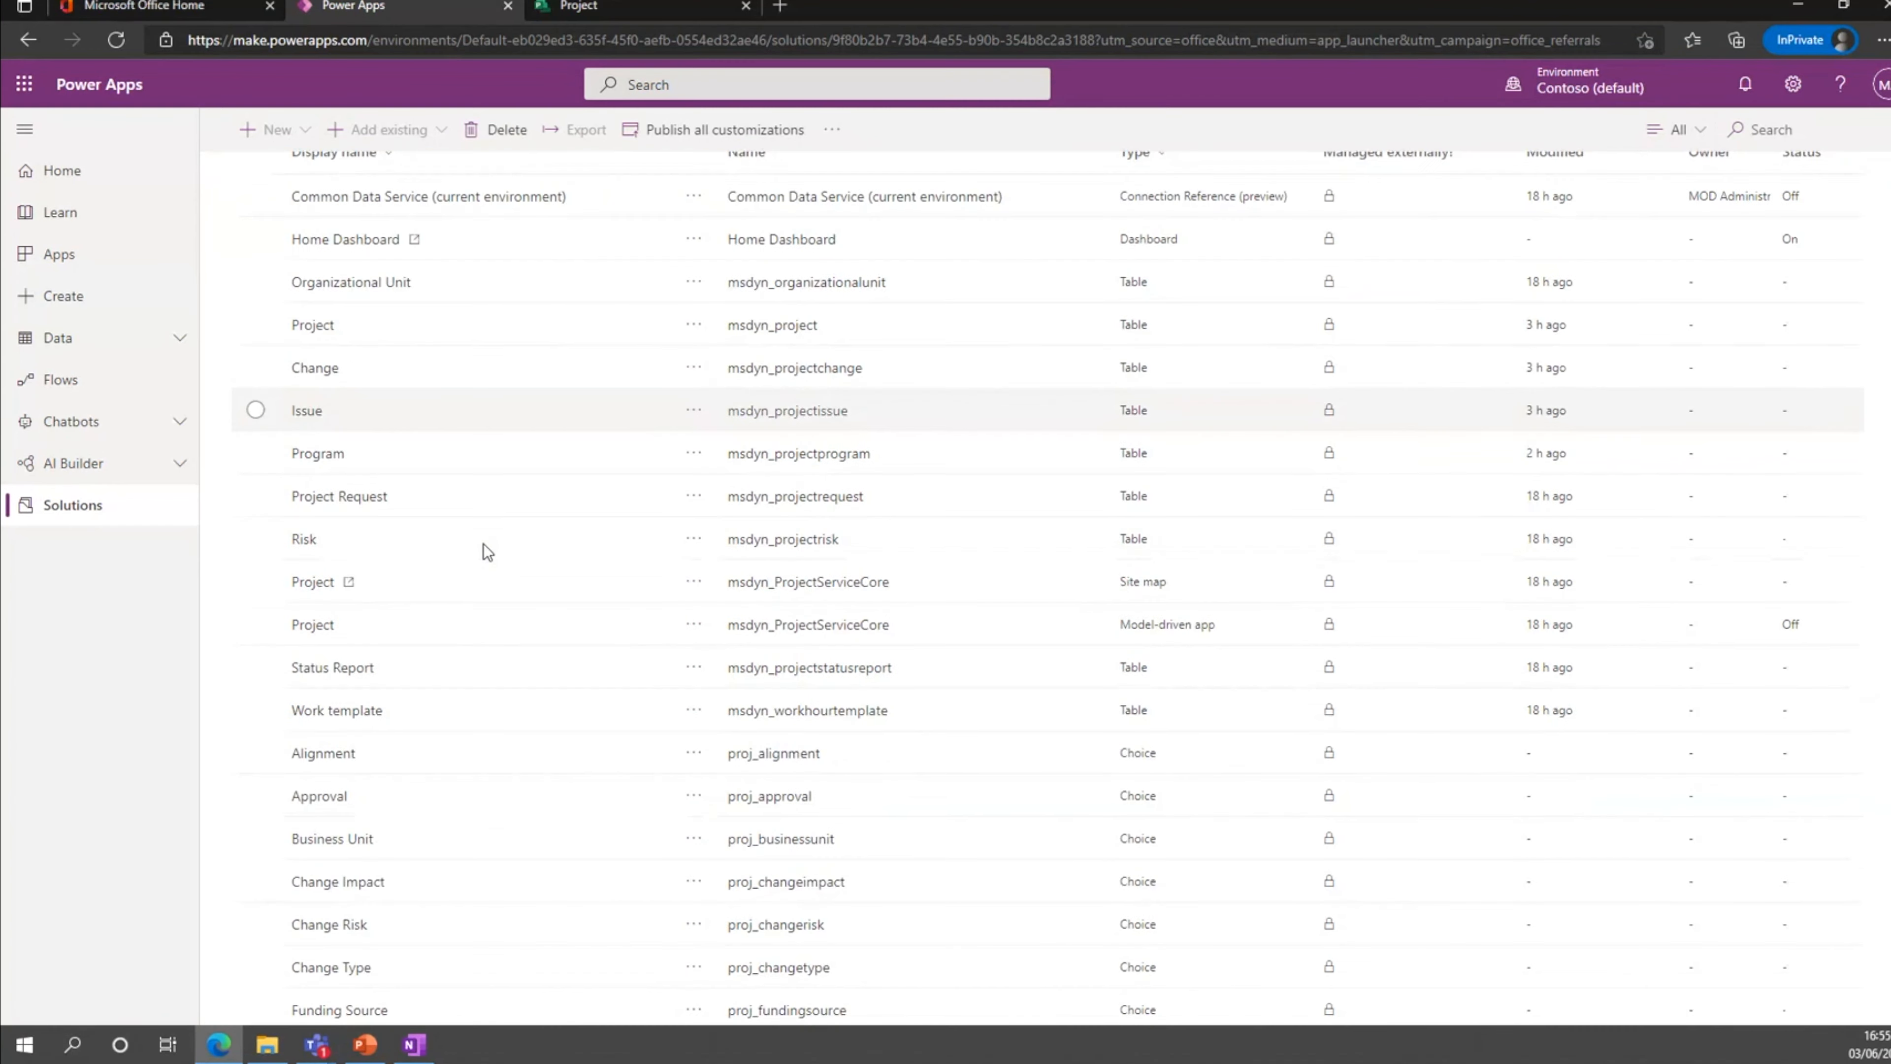
scroll(521, 522, "up", 2)
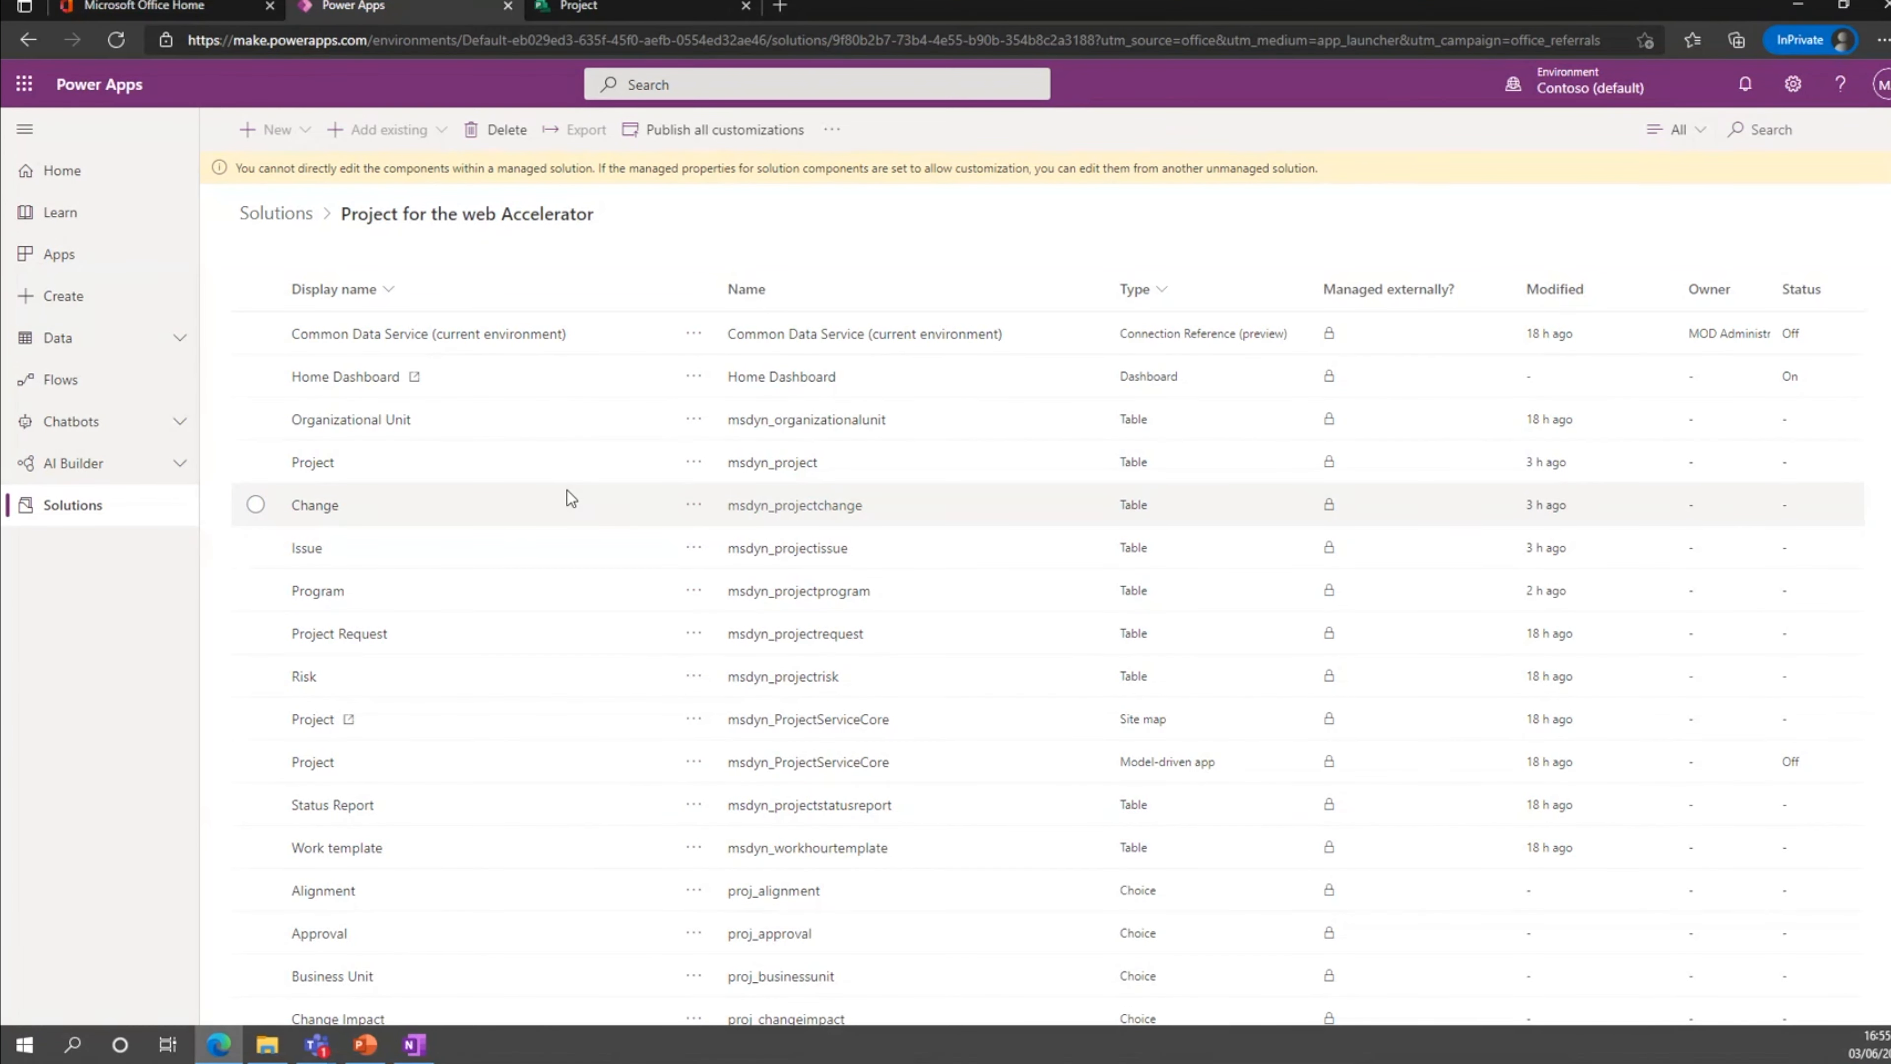
scroll(570, 498, "down", 2)
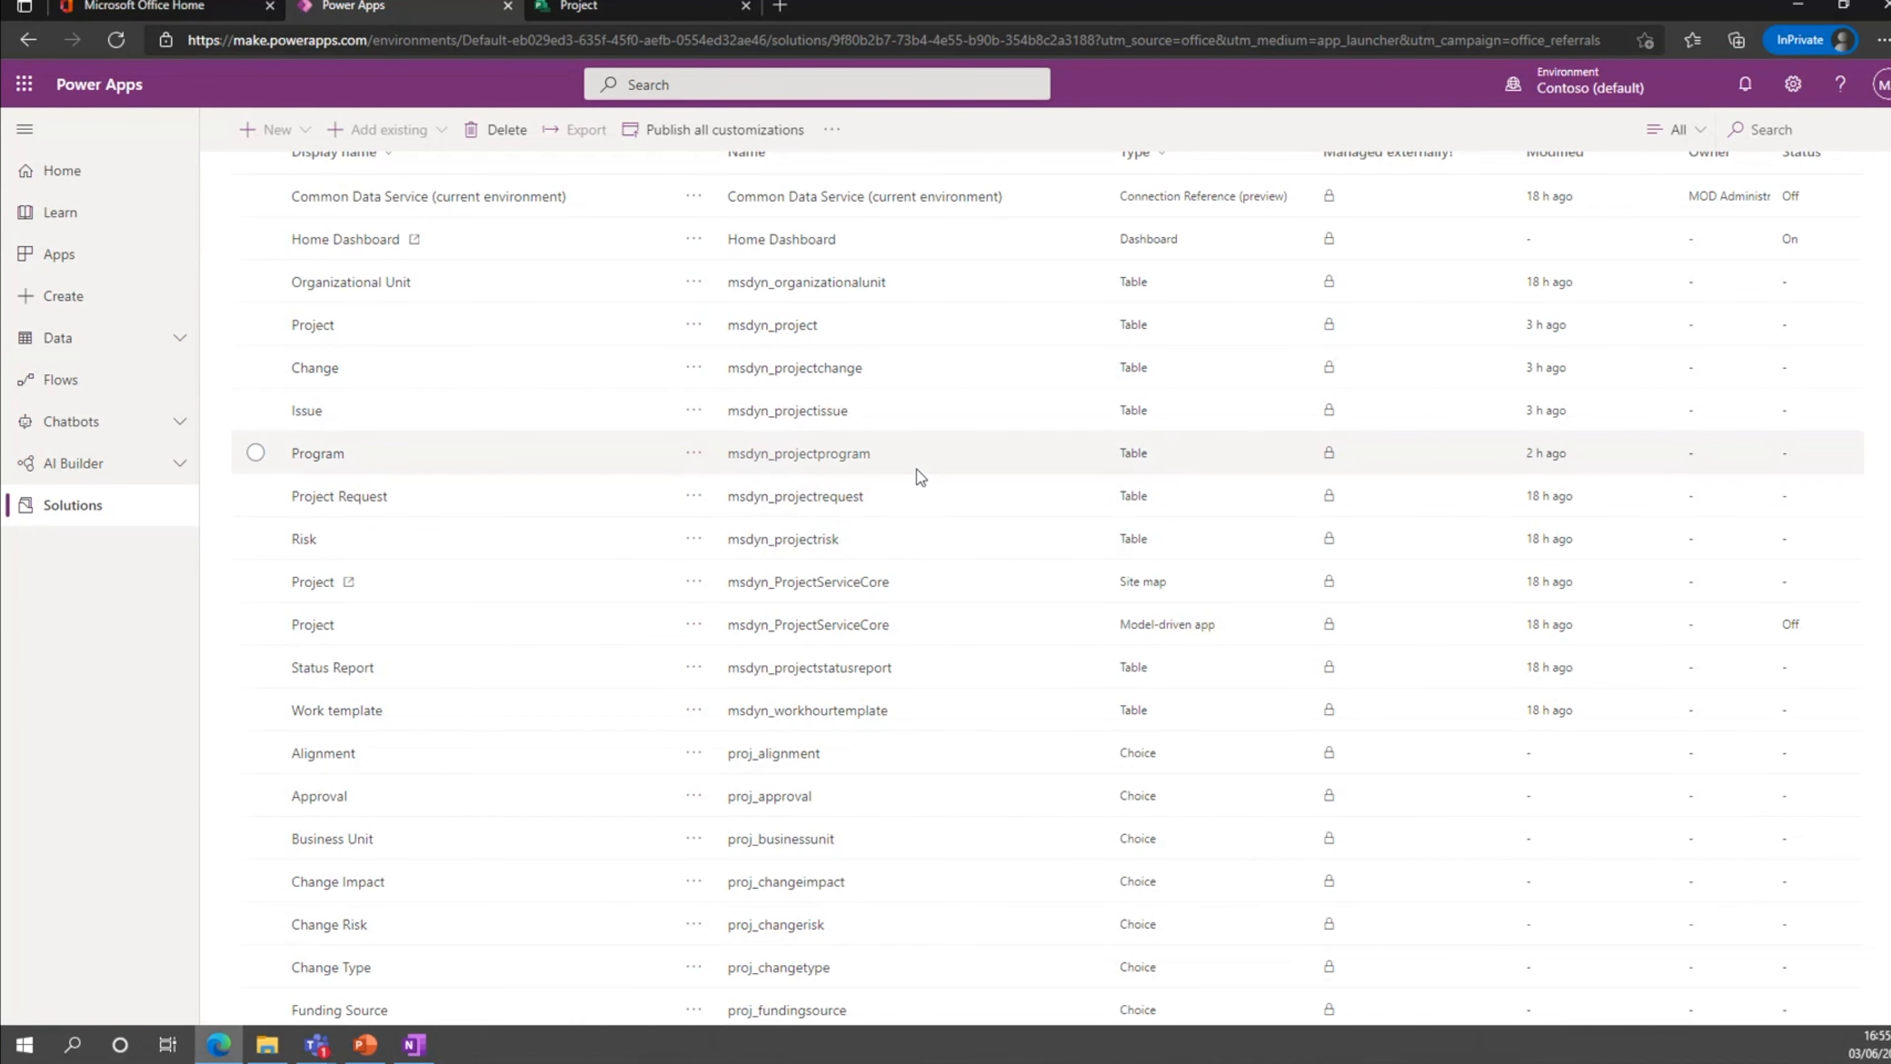
scroll(814, 545, "down", 5)
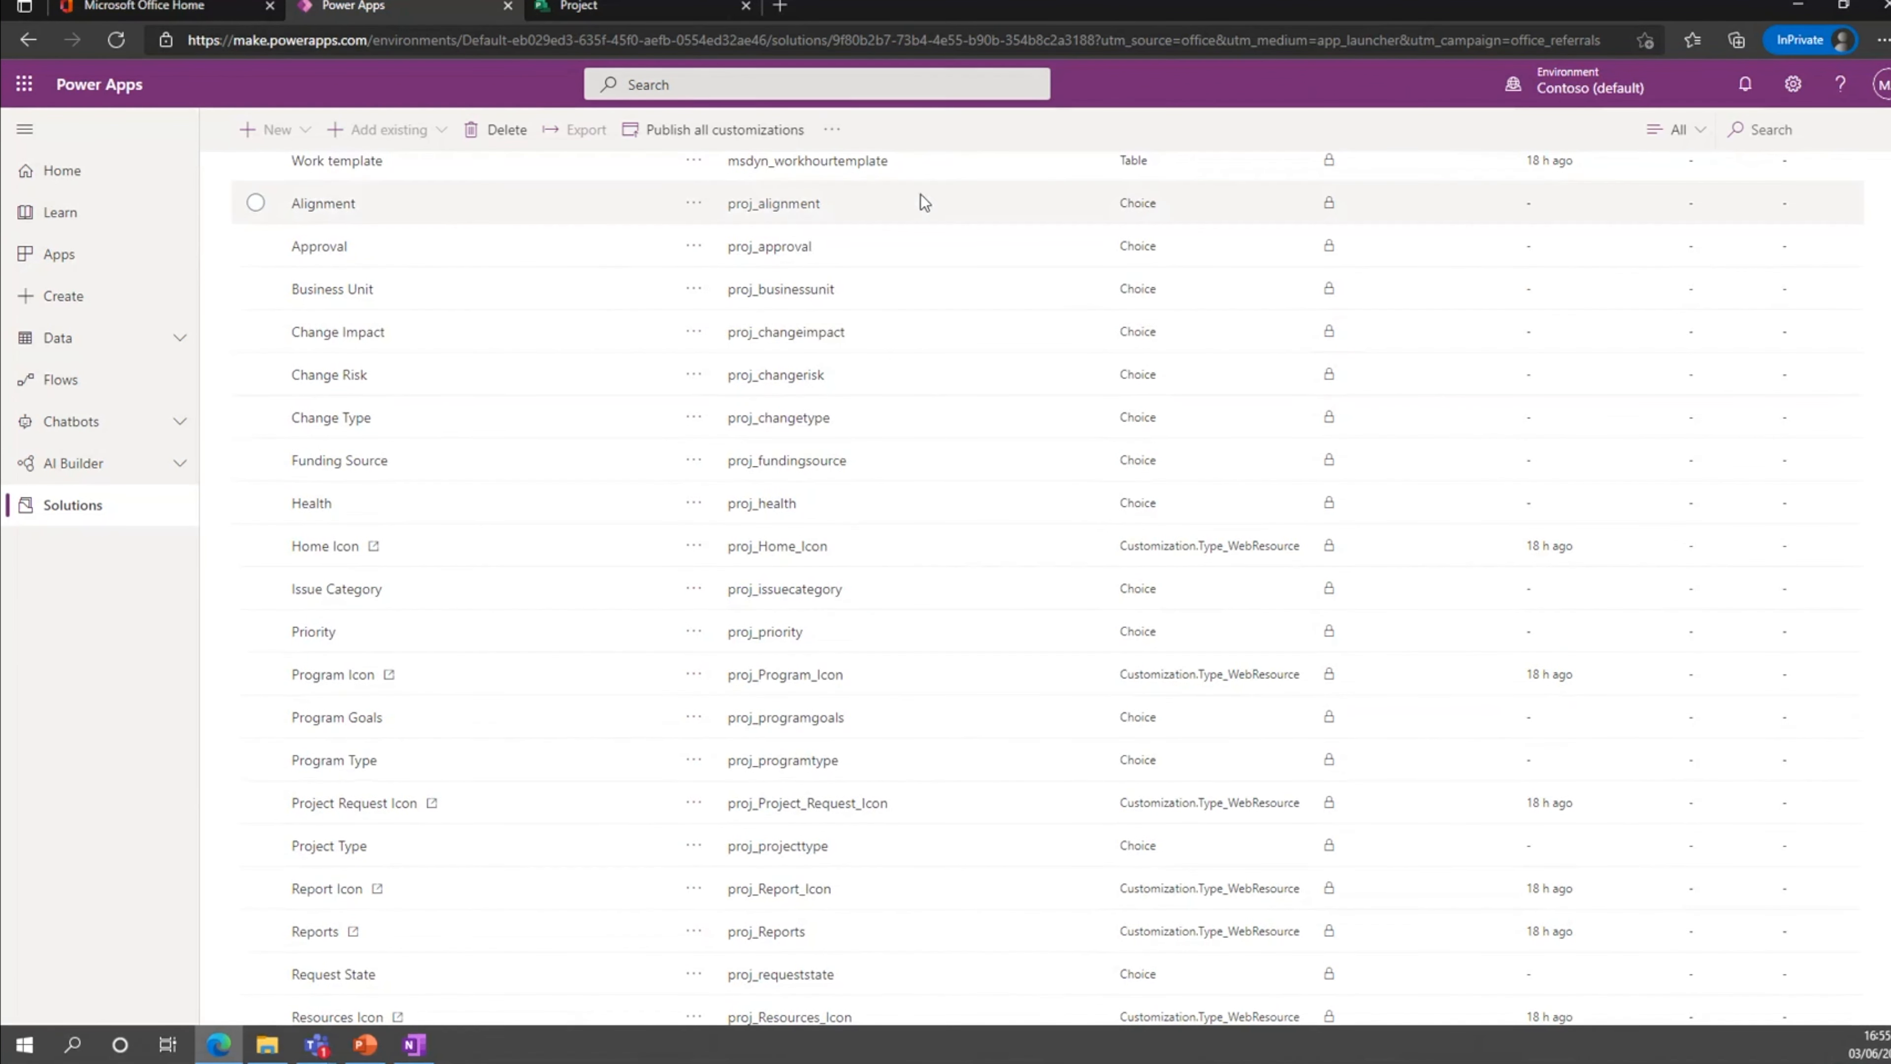
scroll(854, 459, "up", 1)
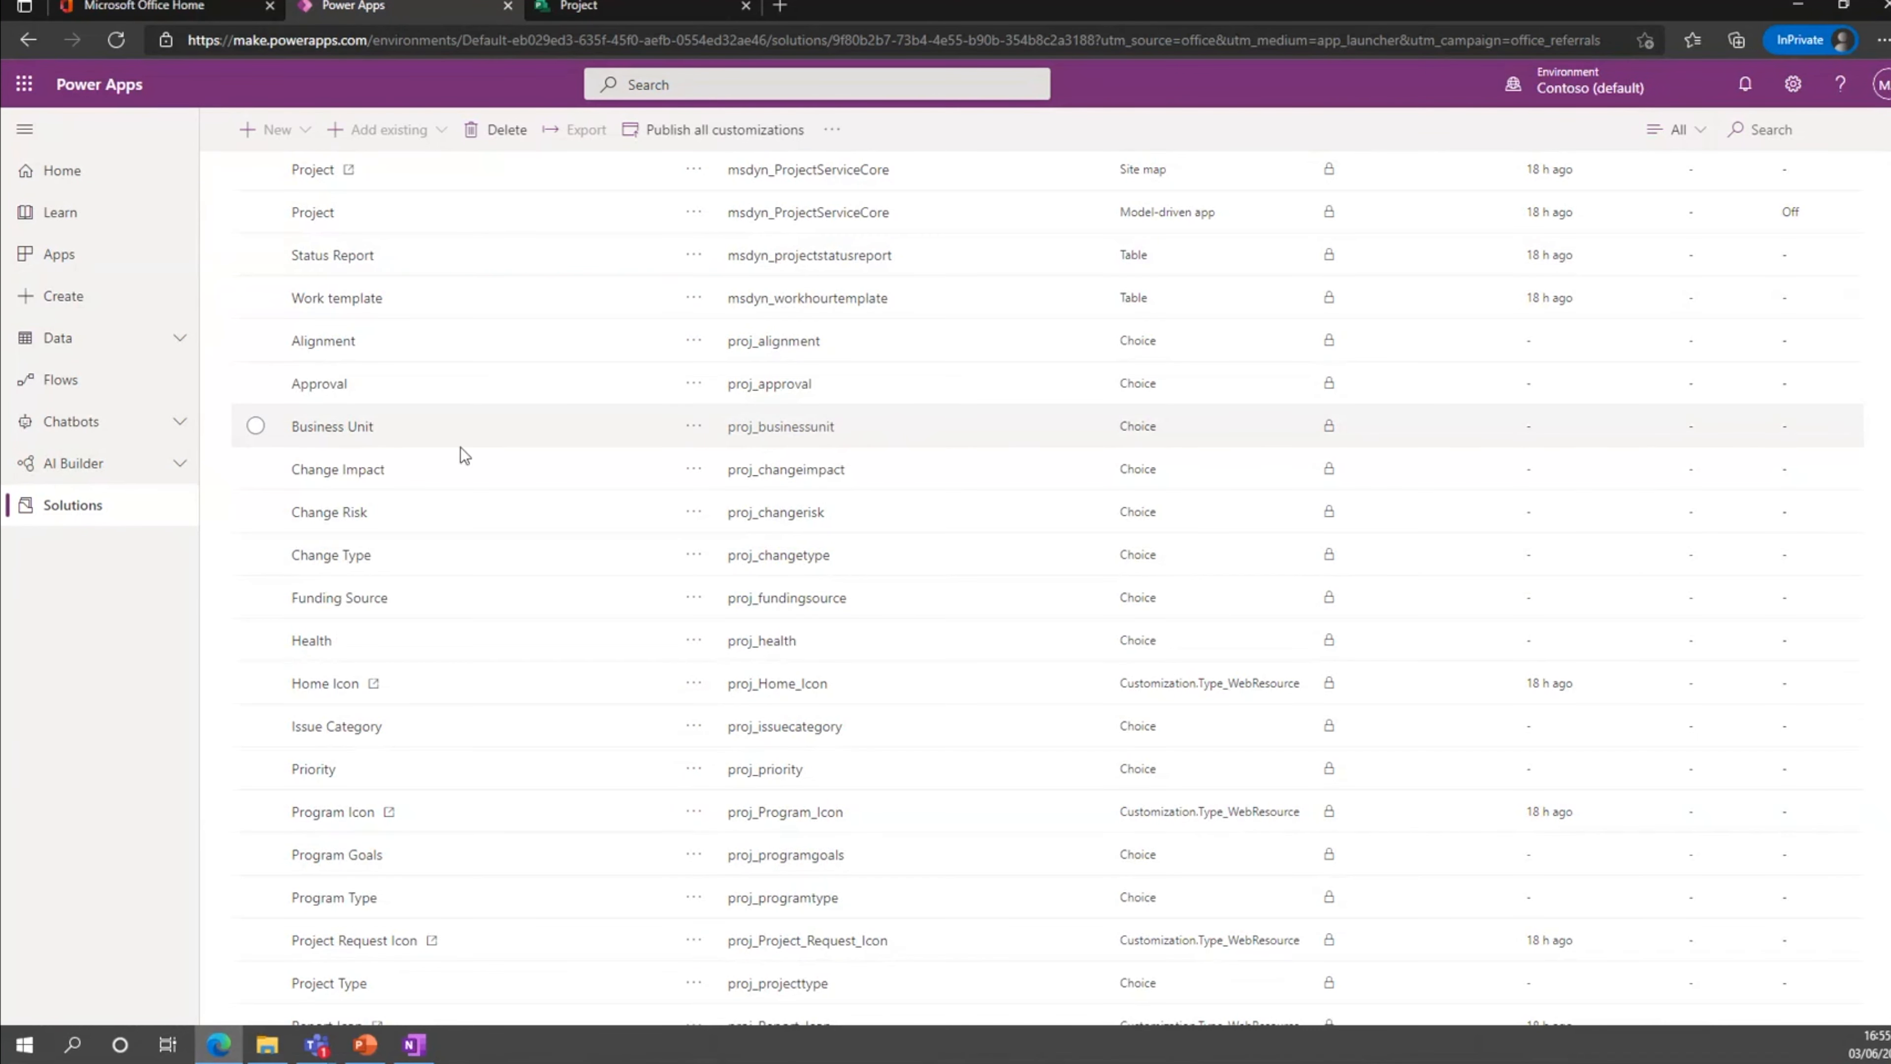
View the items of the Business Unit choice, then close its details and deselect it.
left_click(327, 427)
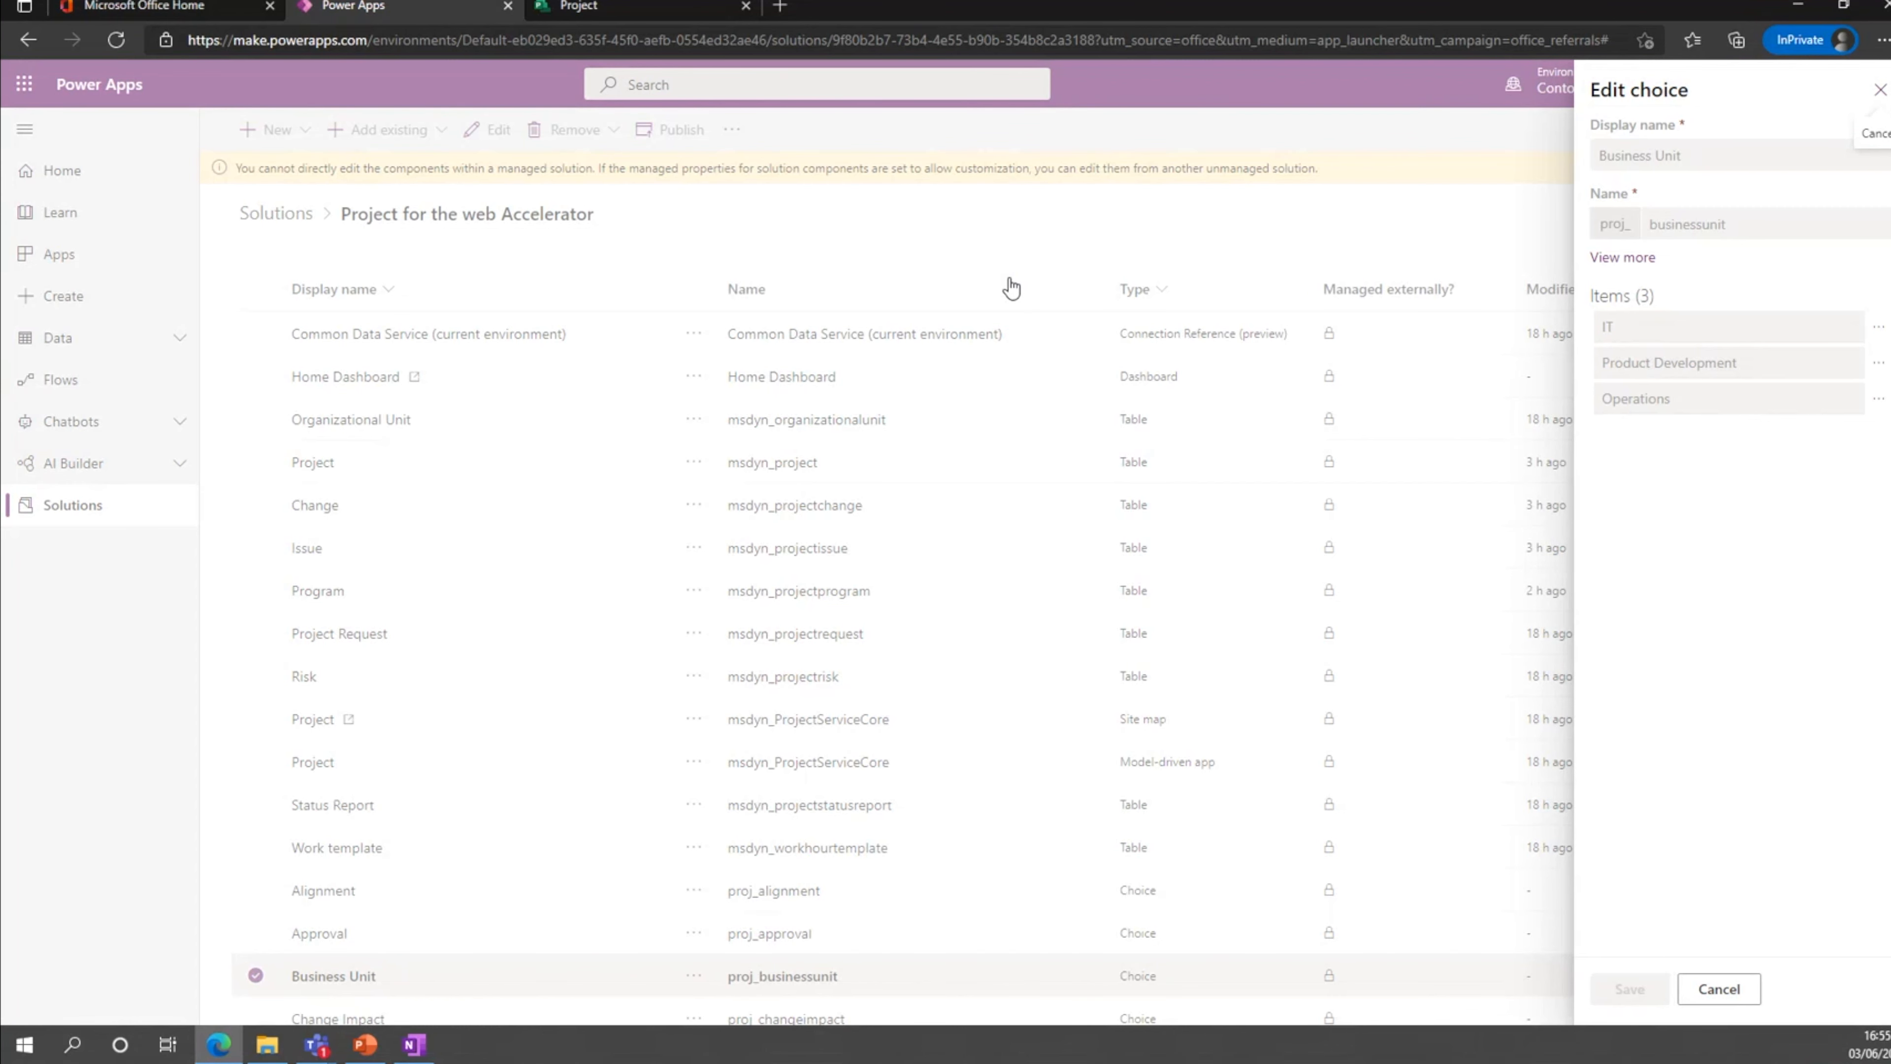
left_click(1880, 90)
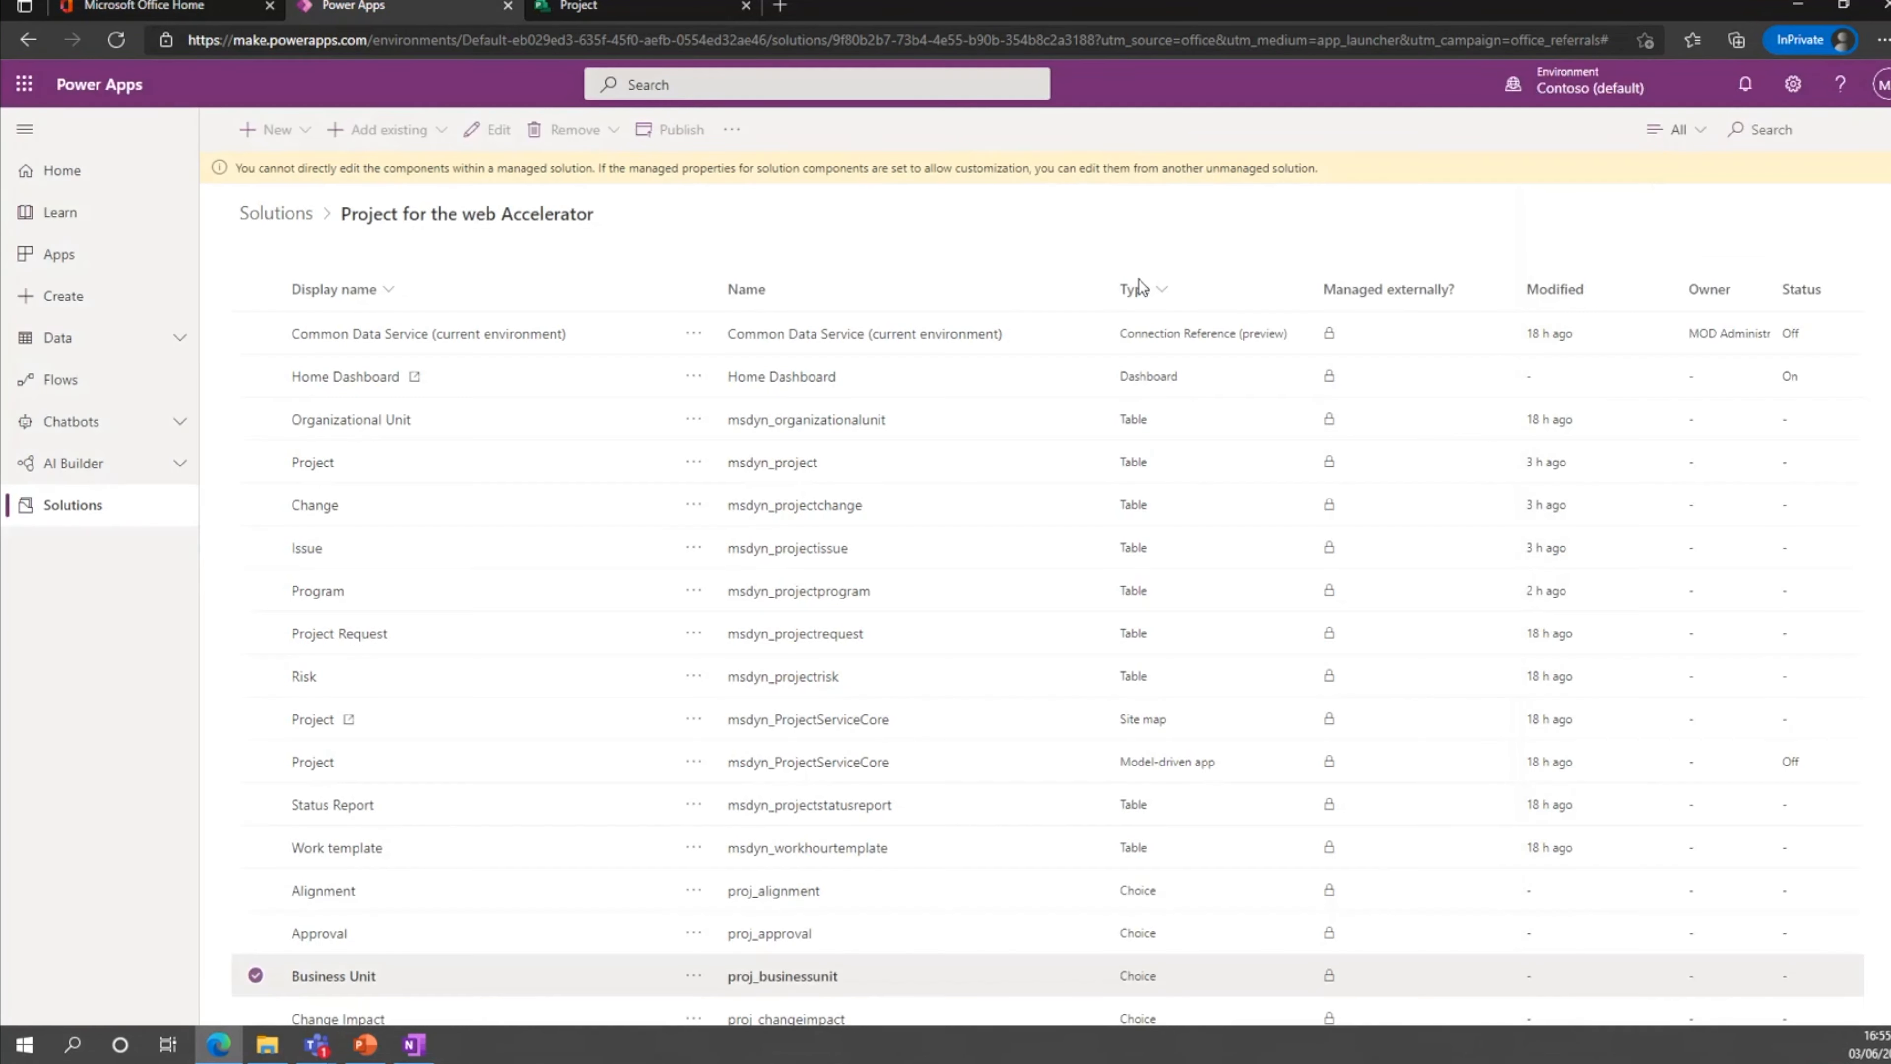
scroll(514, 538, "down", 3)
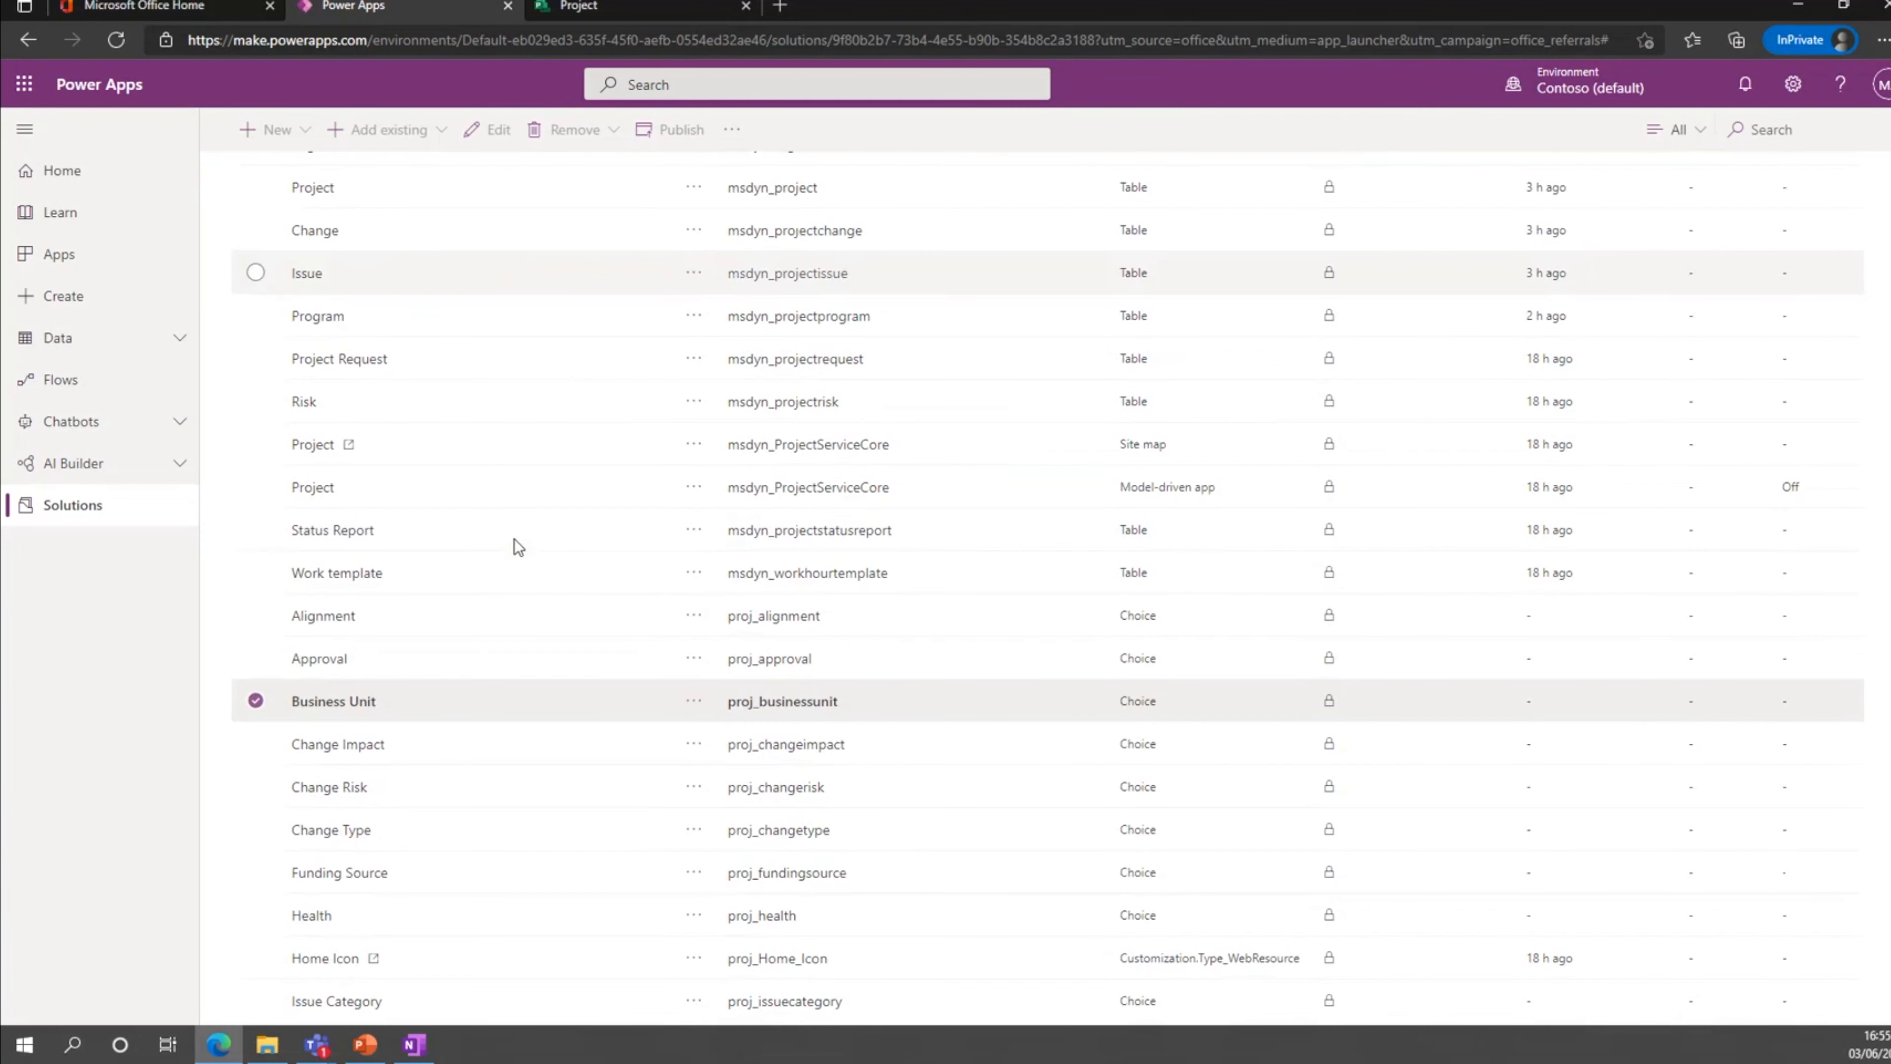
left_click(257, 686)
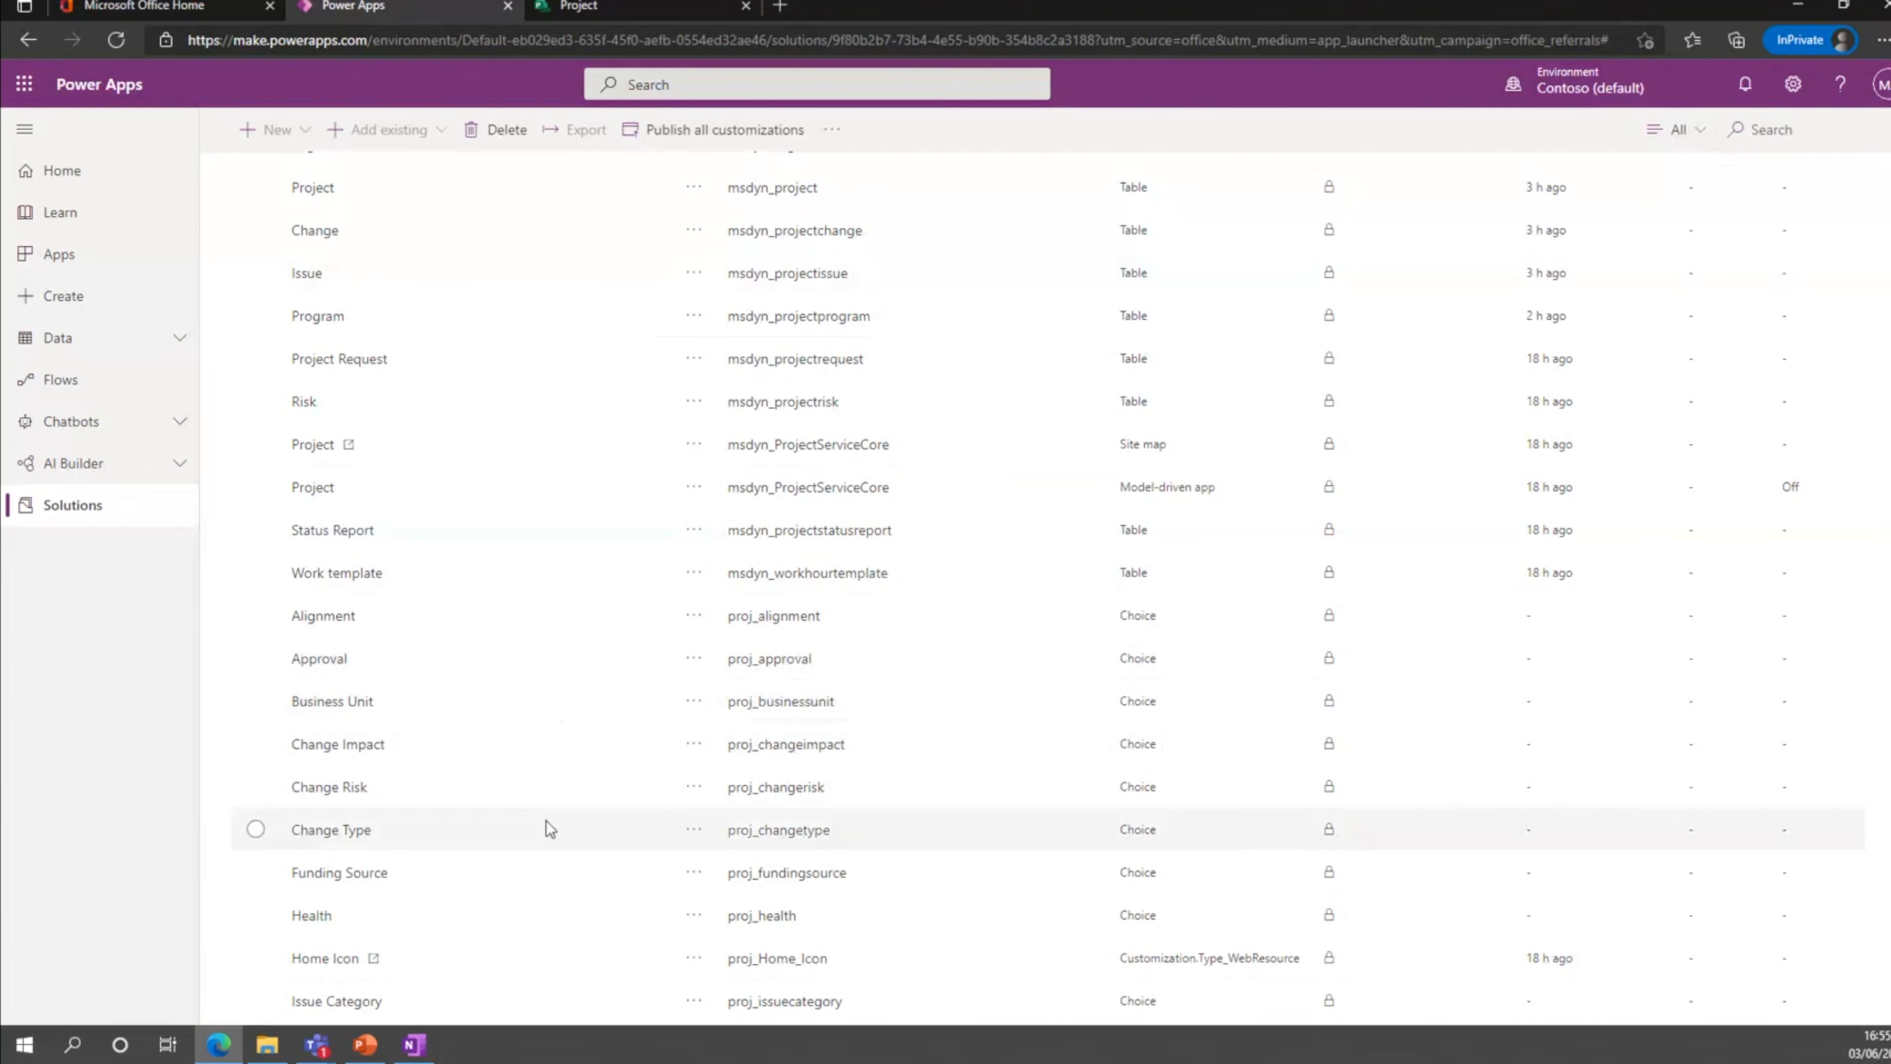
Return from the solution's components to the Solutions list and switch to the PowerPoint slide show.
scroll(549, 828, "down", 5)
scroll(549, 827, "up", 9)
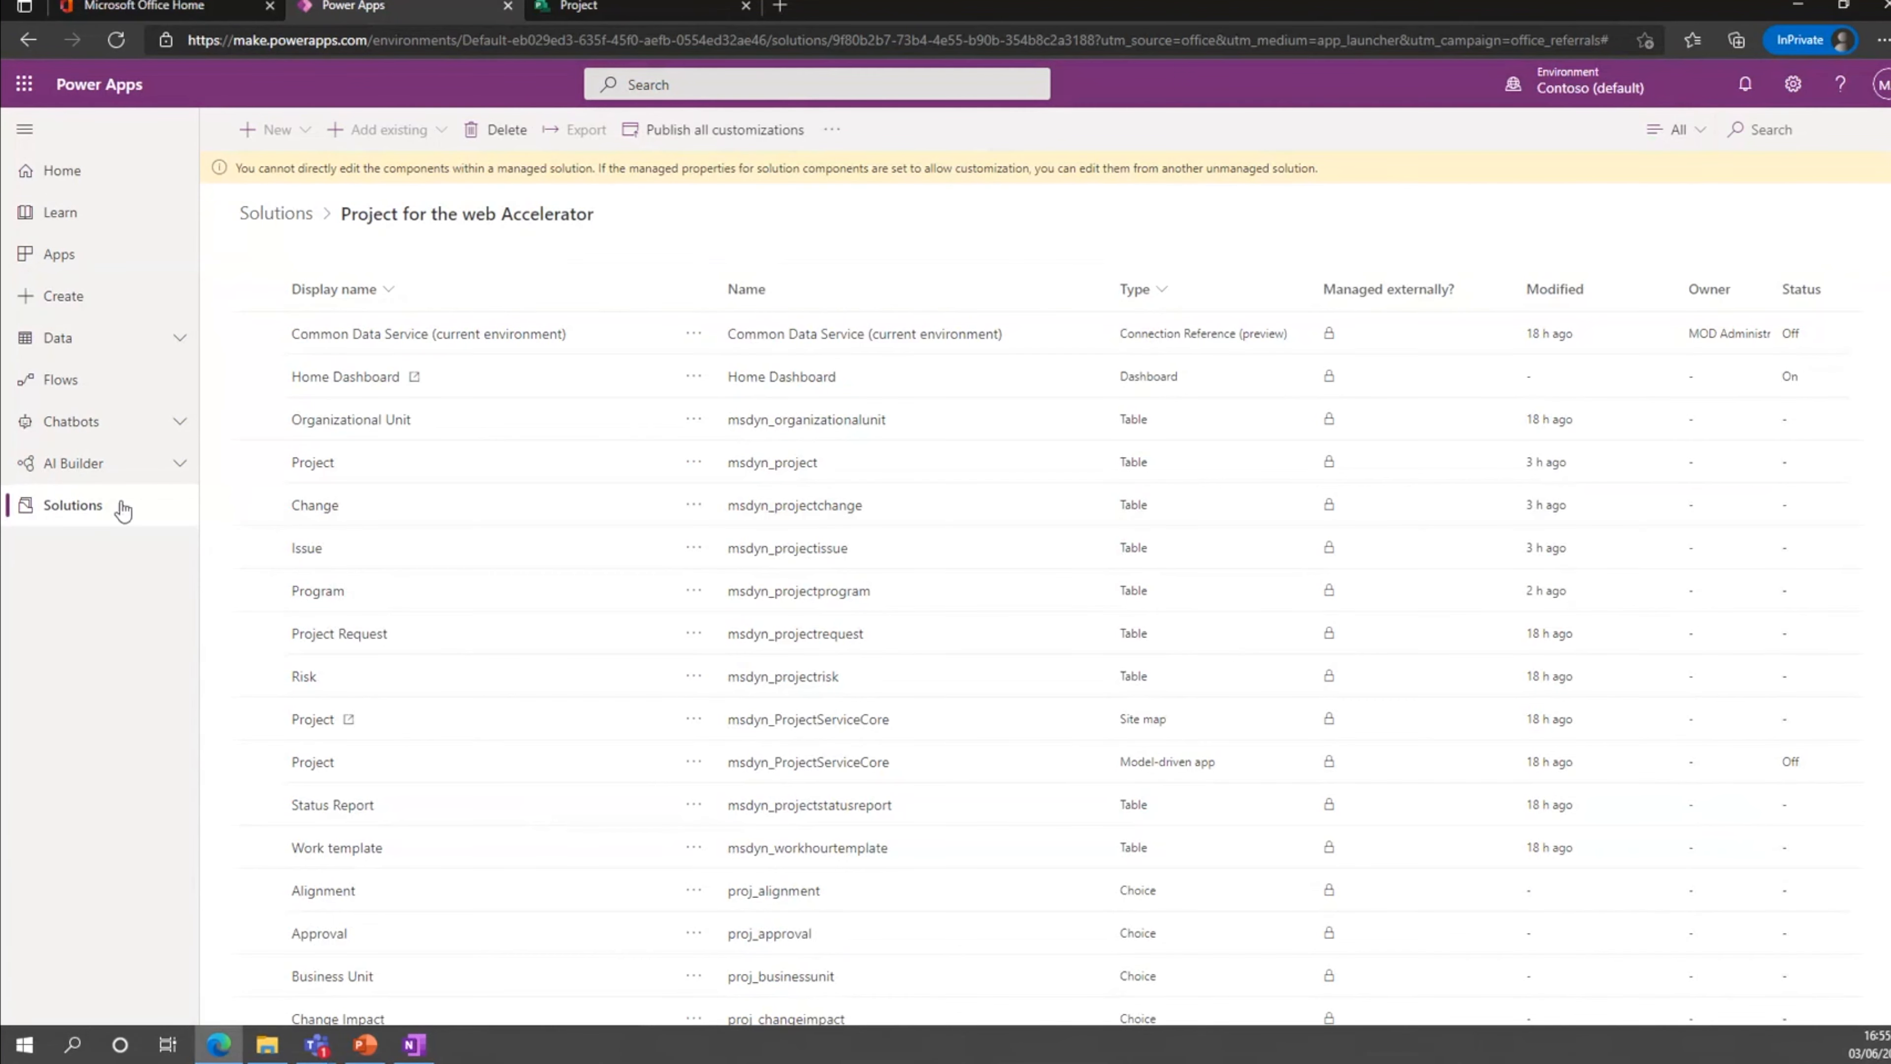
left_click(95, 508)
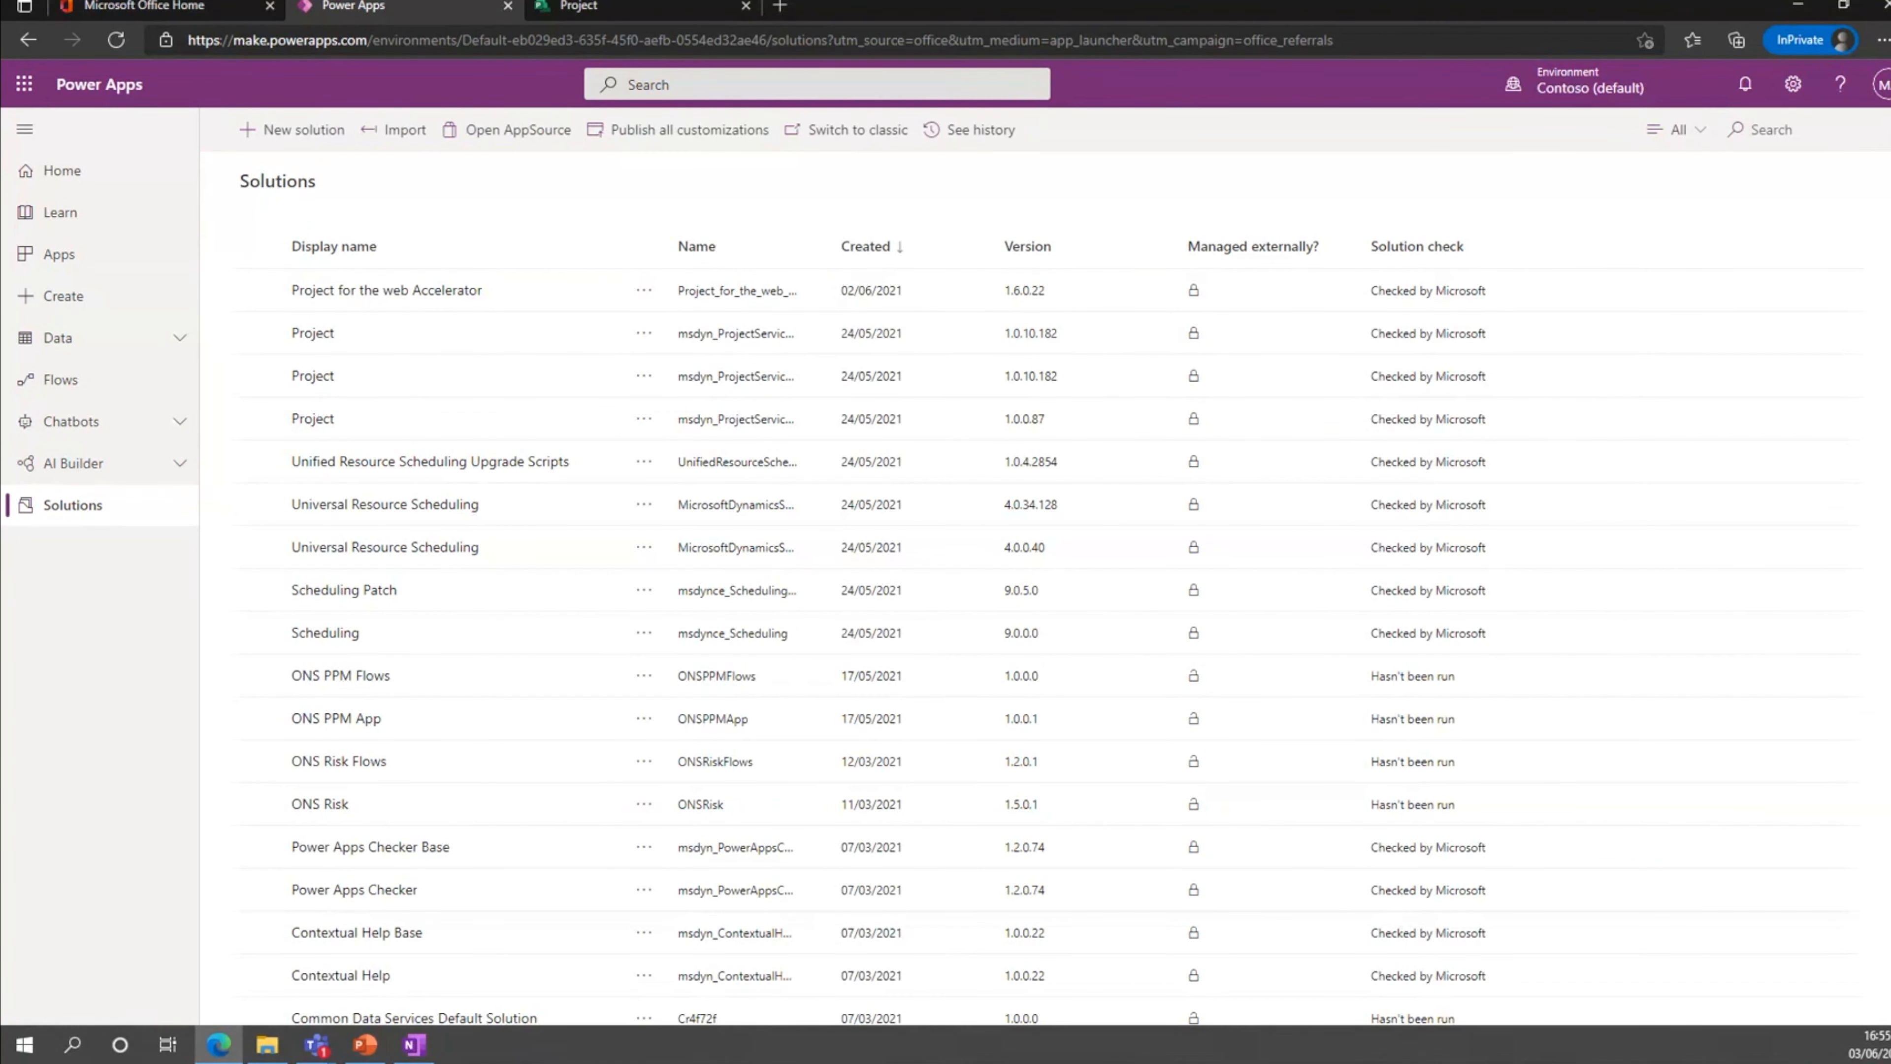
key("alt+Tab")
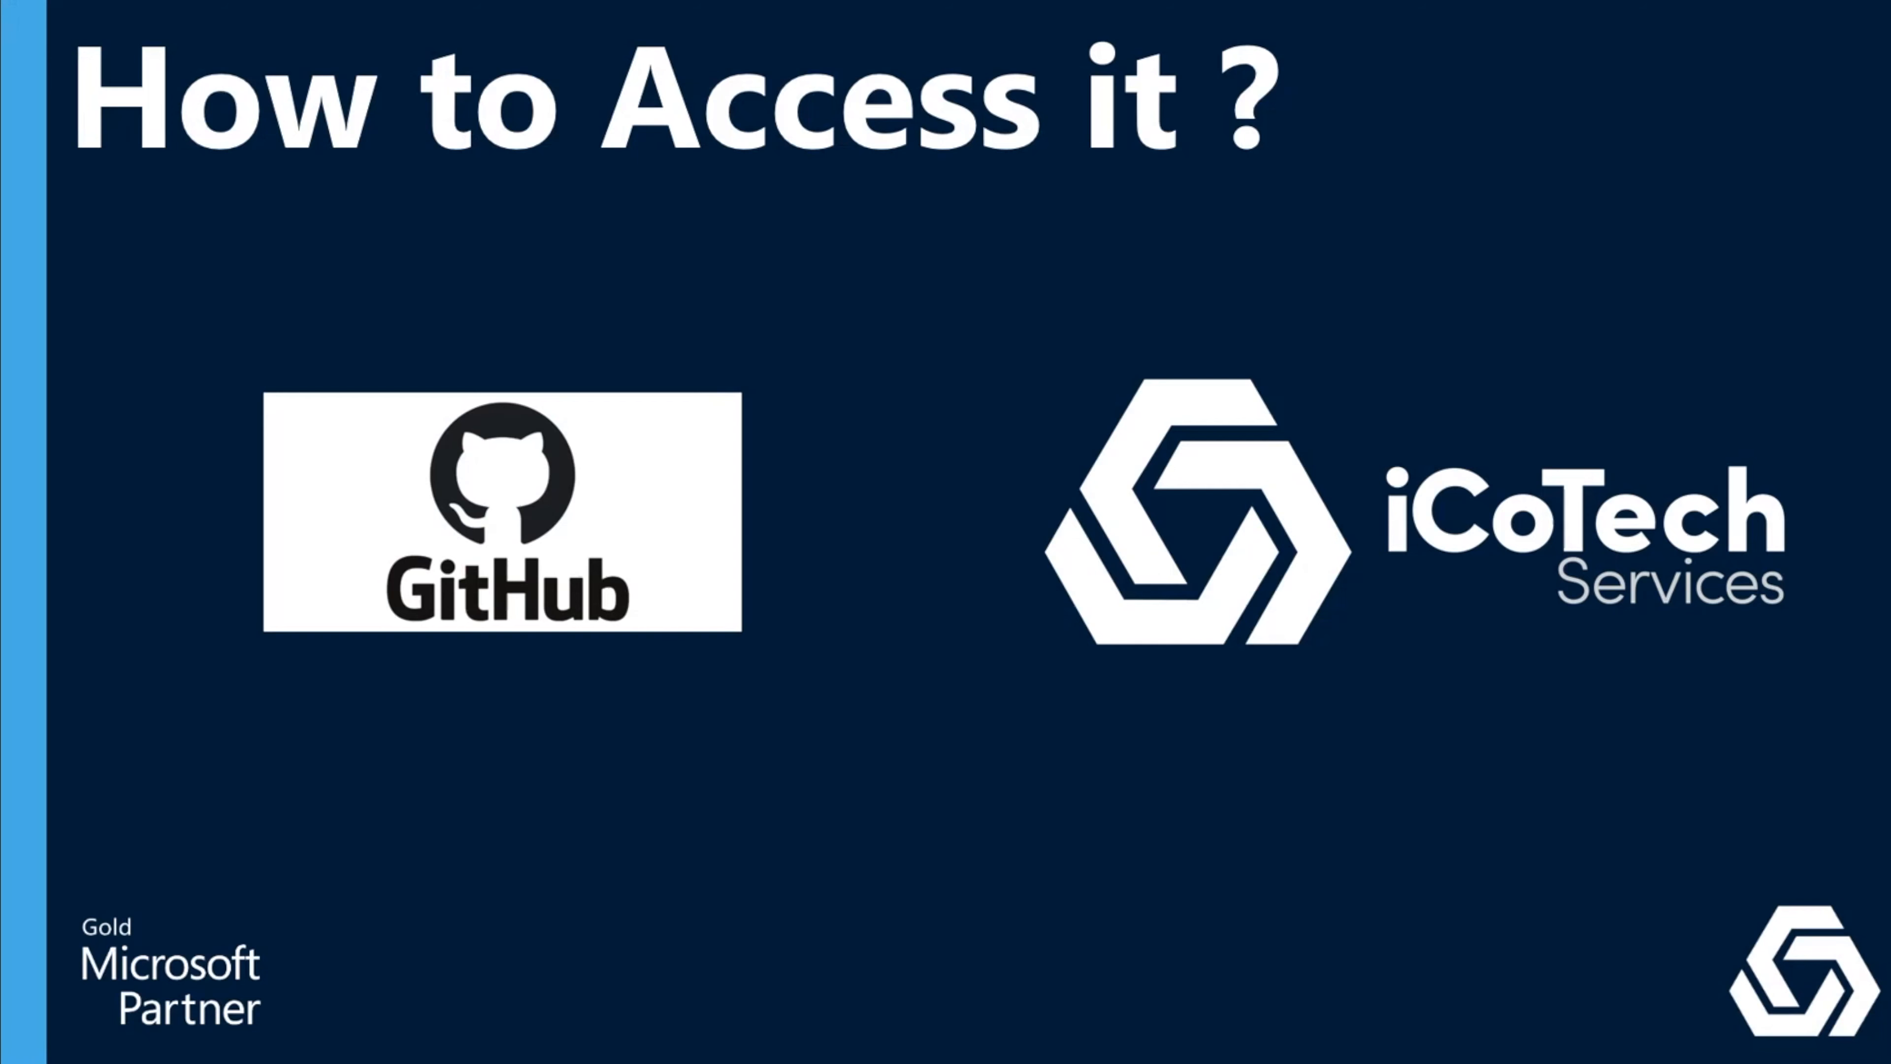